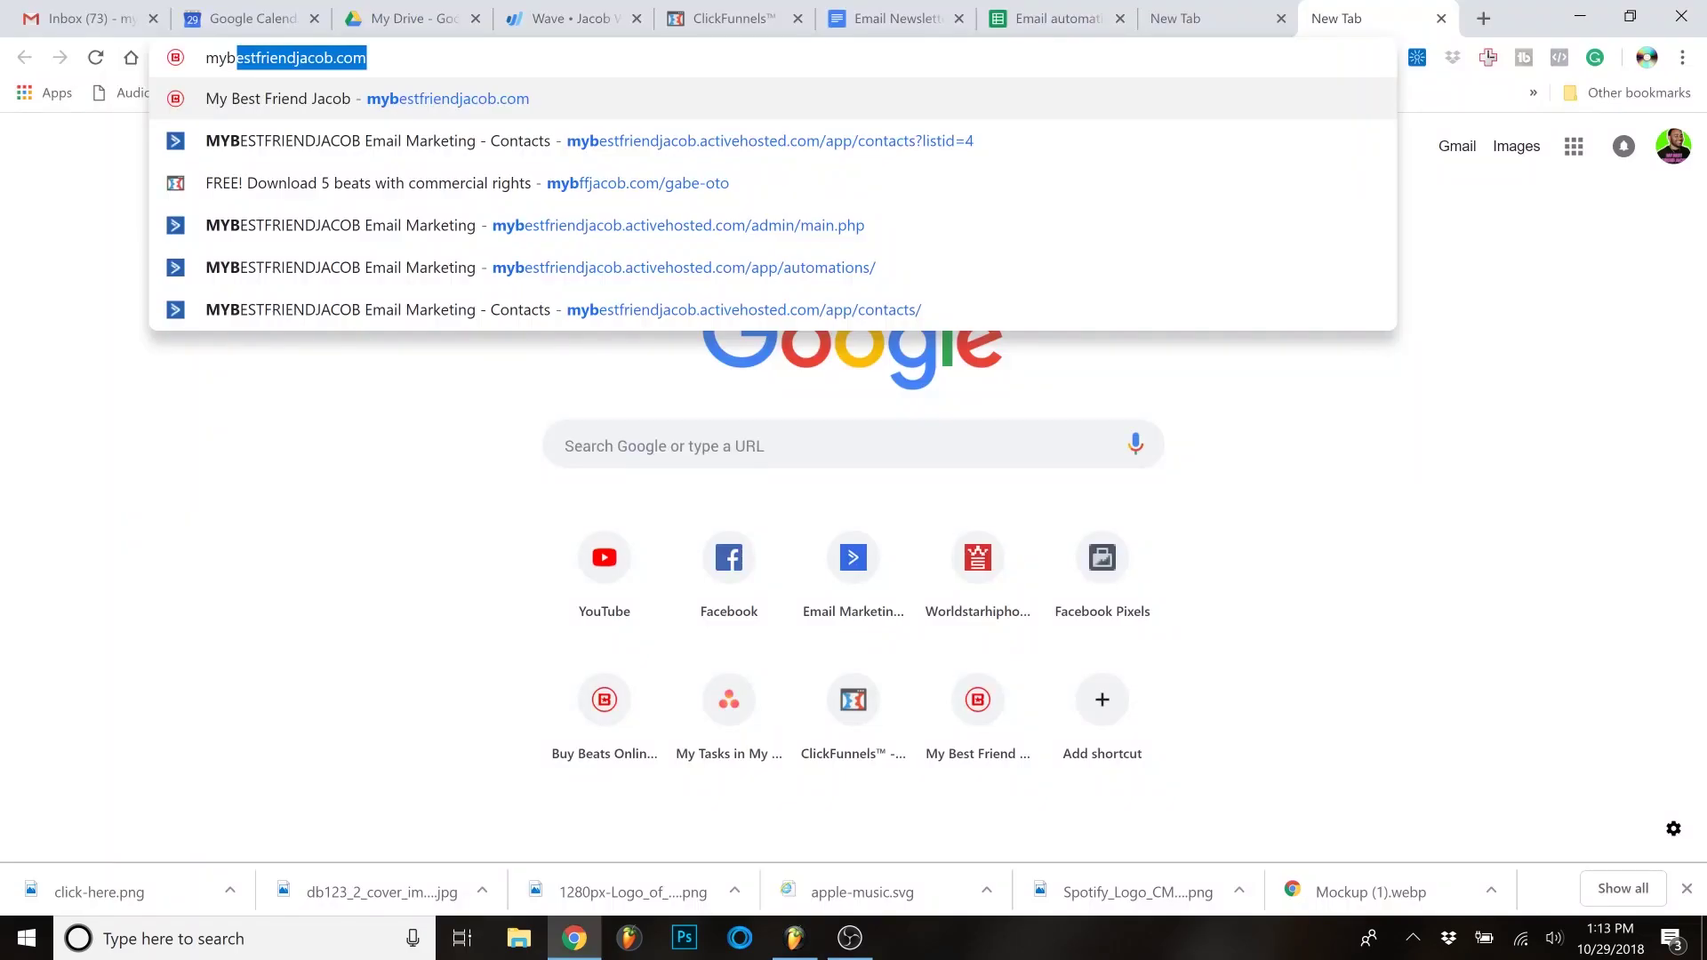
- Open mybestfriendjacob.com, dismiss the free-beats sign-up form and download the Sandra beat from the track list
key(Return)
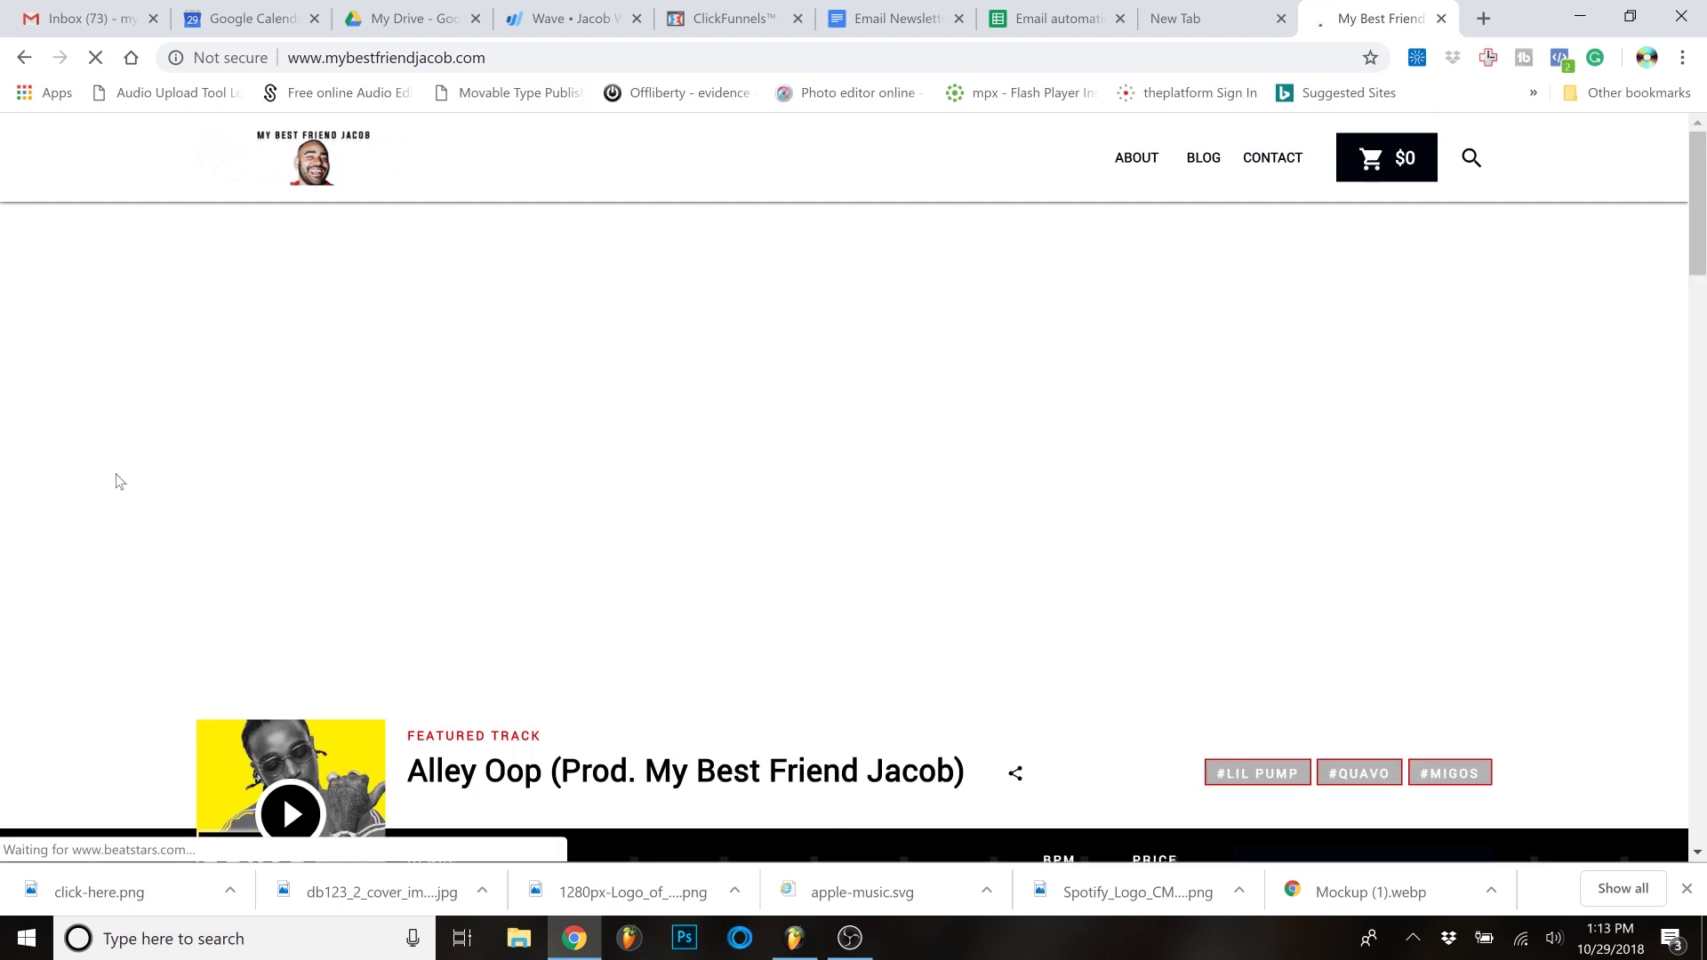
scroll(123, 453, down, 2)
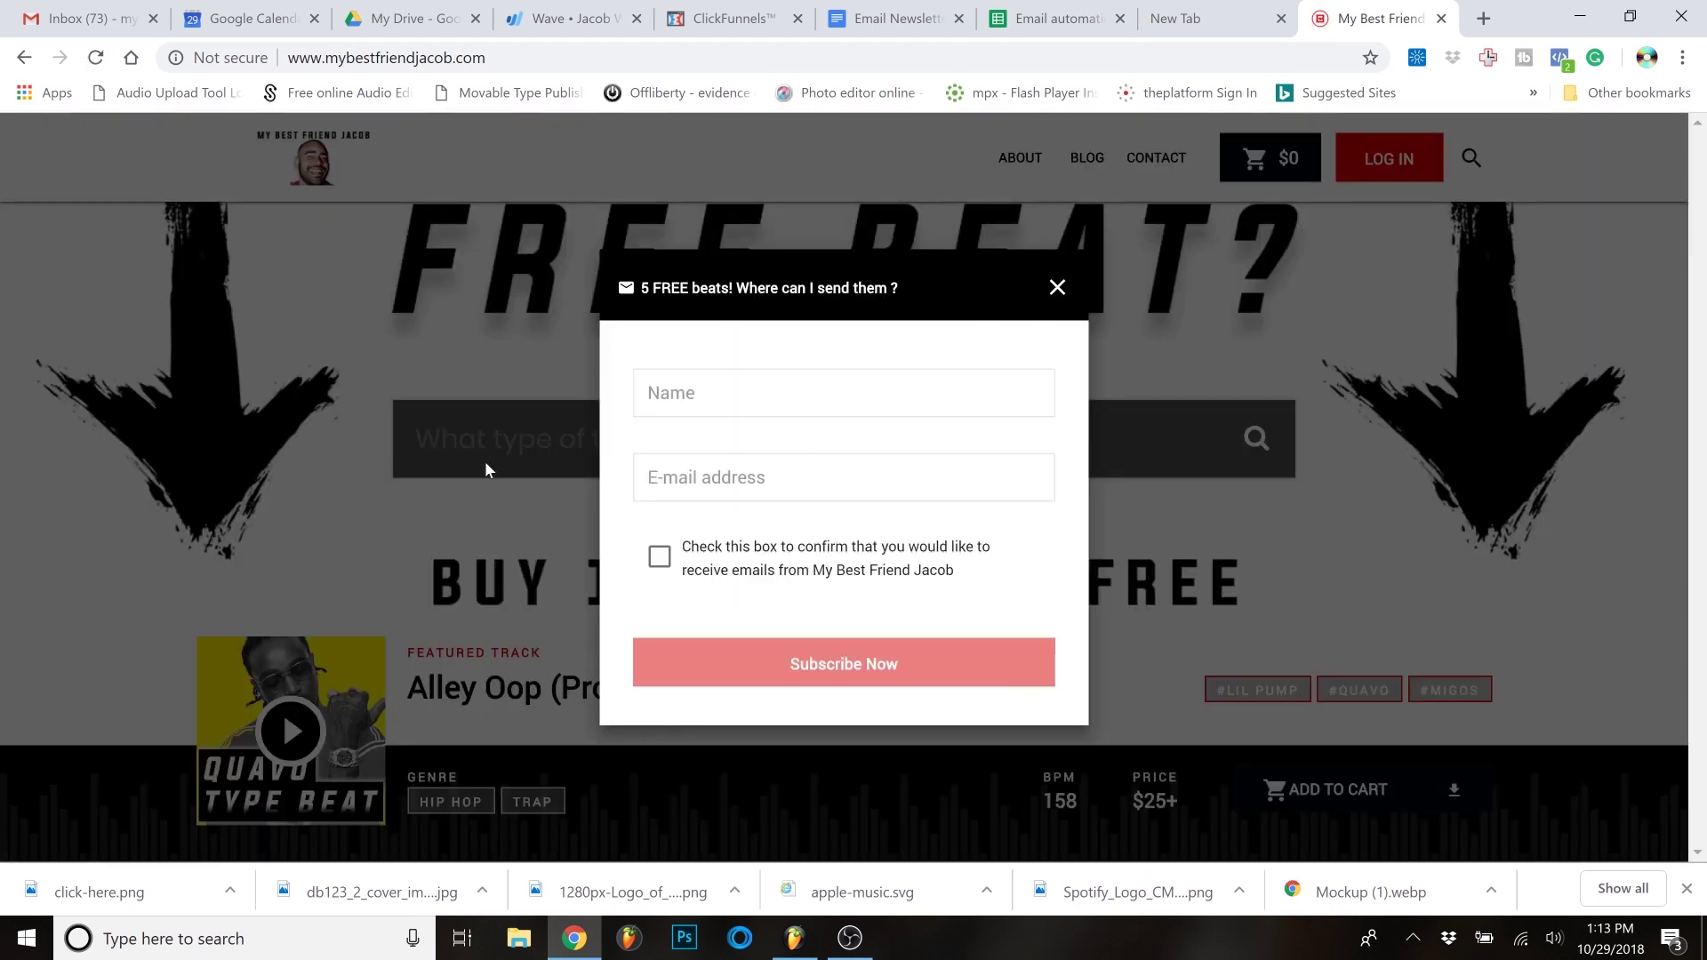
click(842, 221)
scroll(147, 495, down, 1)
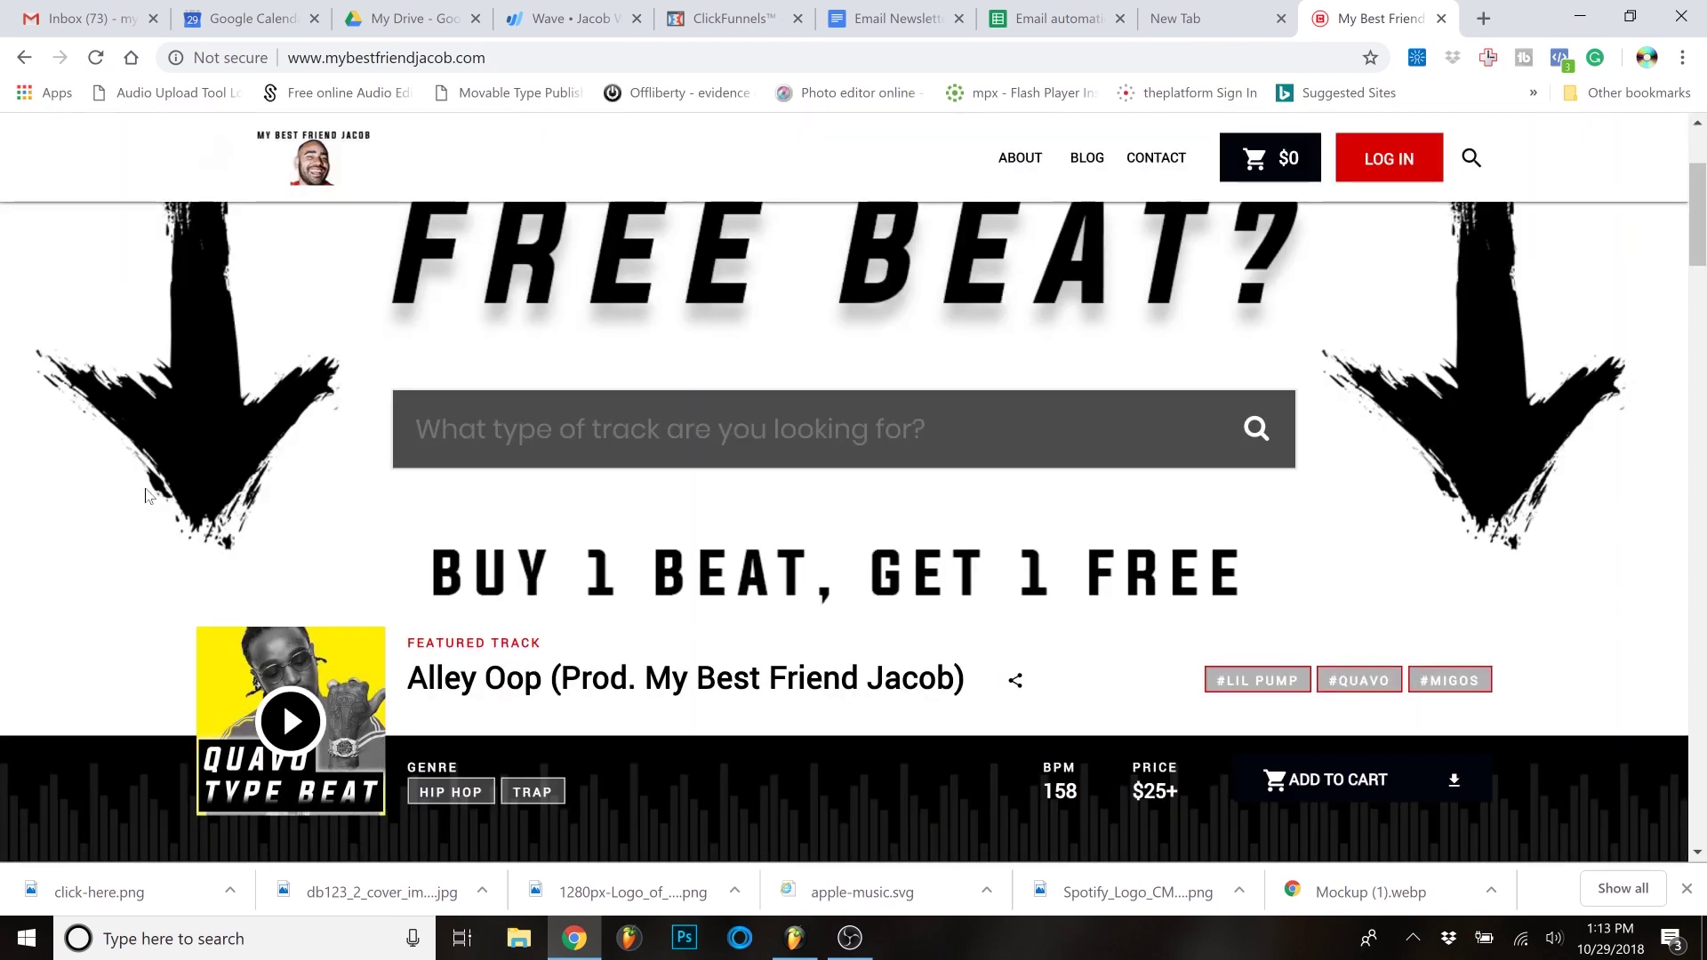
scroll(147, 495, down, 8)
scroll(146, 445, down, 2)
scroll(145, 458, up, 4)
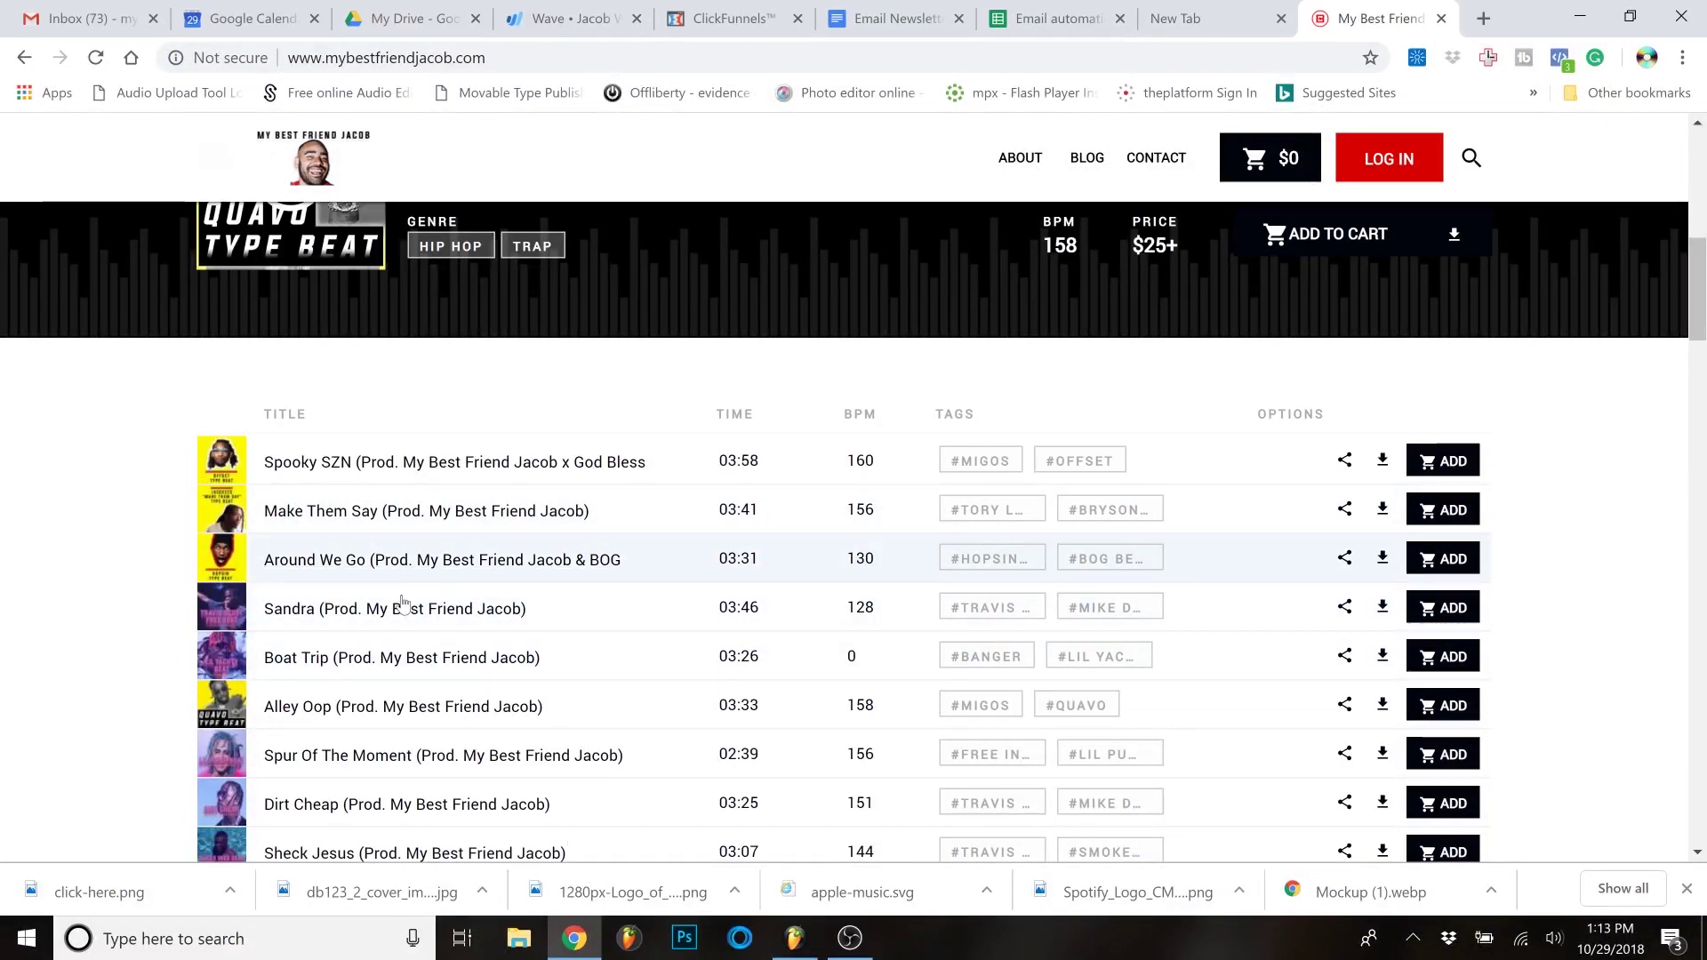
click(1383, 609)
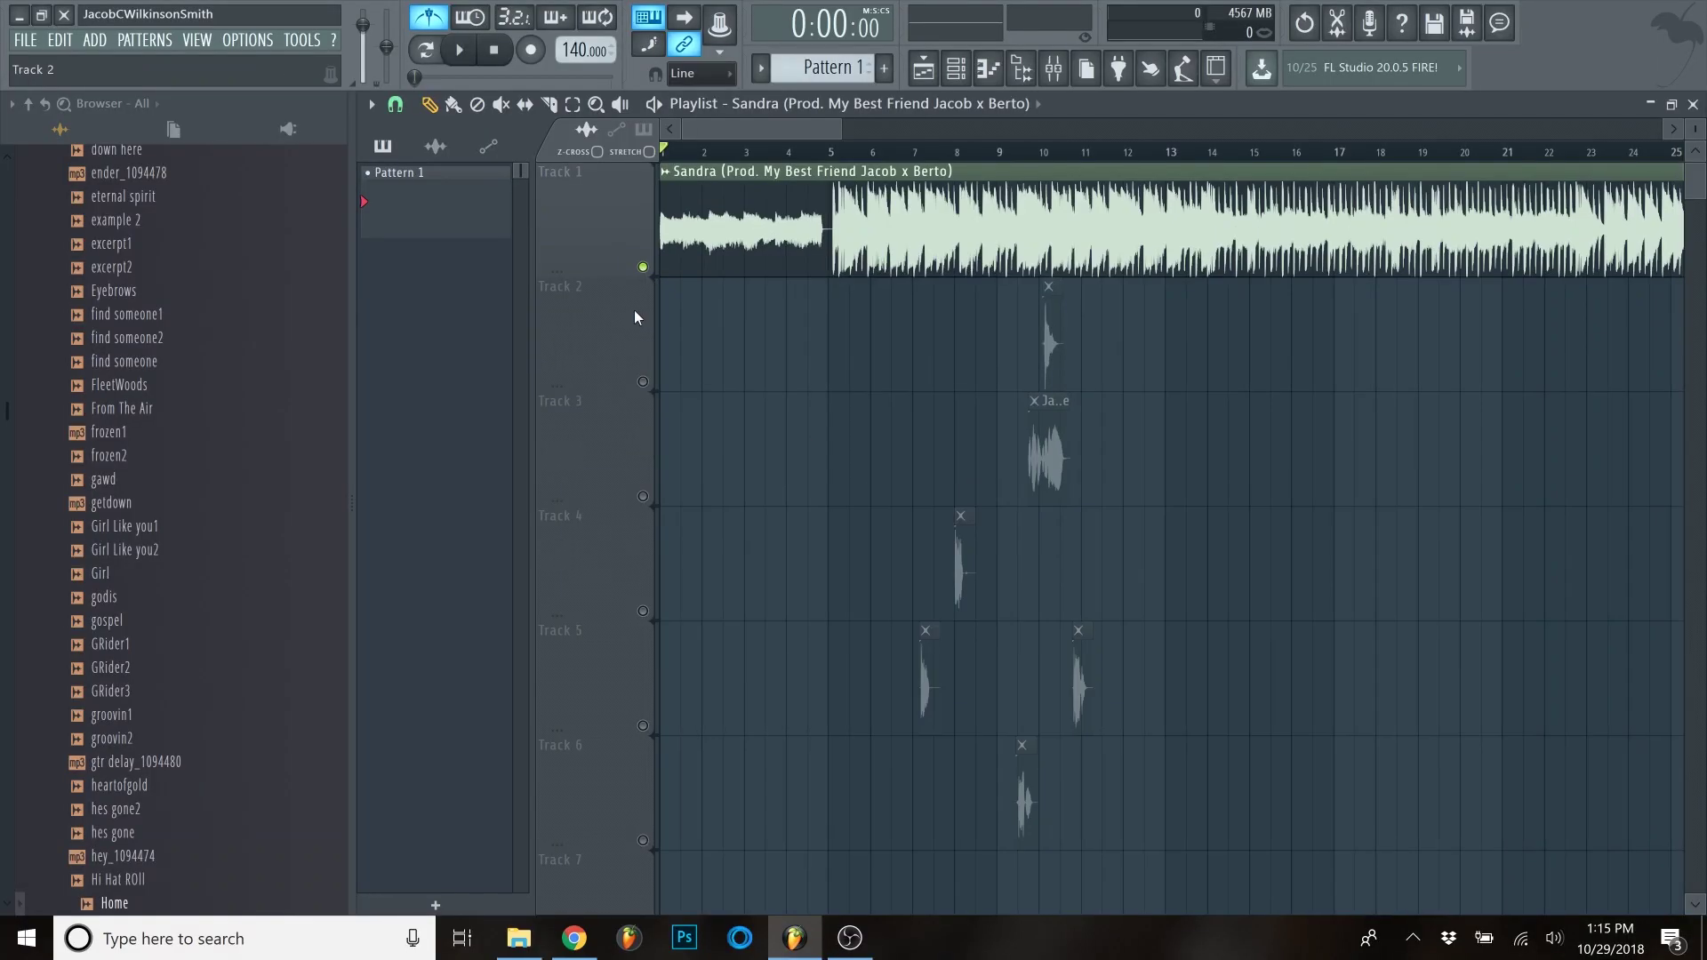
- Find the Sandra audio file on the computer and place it on Track 1 of the FL Studio playlist at bar 1
scroll(634, 310, up, 2)
scroll(643, 297, down, 3)
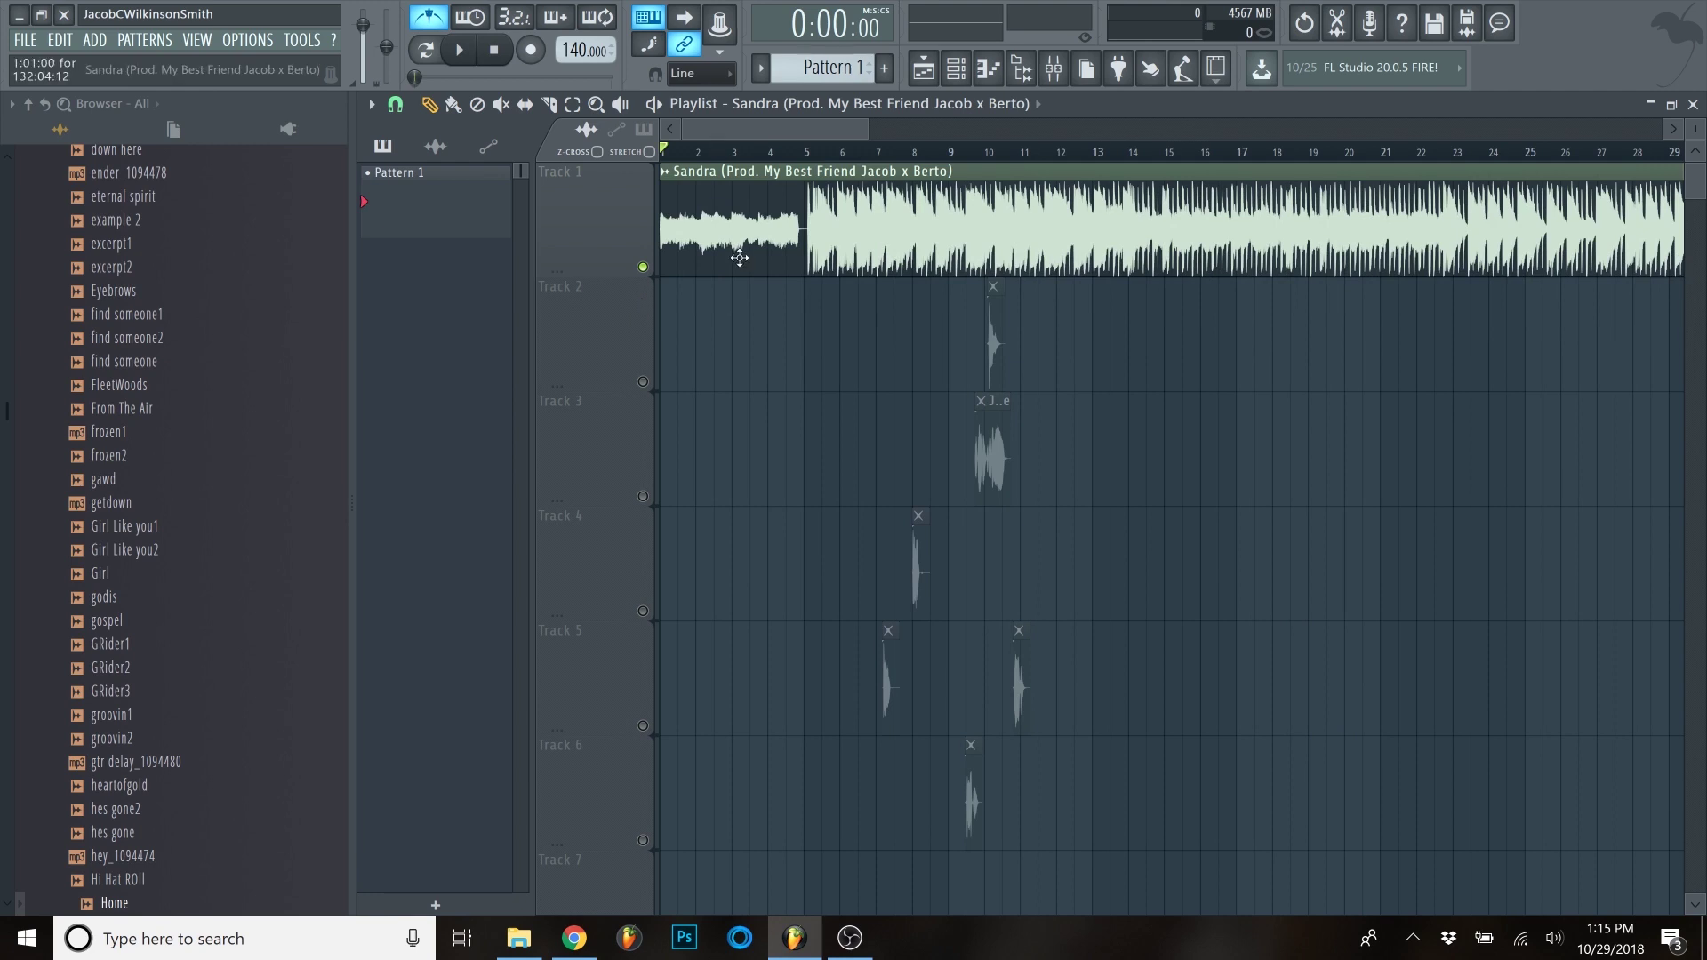
scroll(771, 135, up, 1)
scroll(771, 135, up, 2)
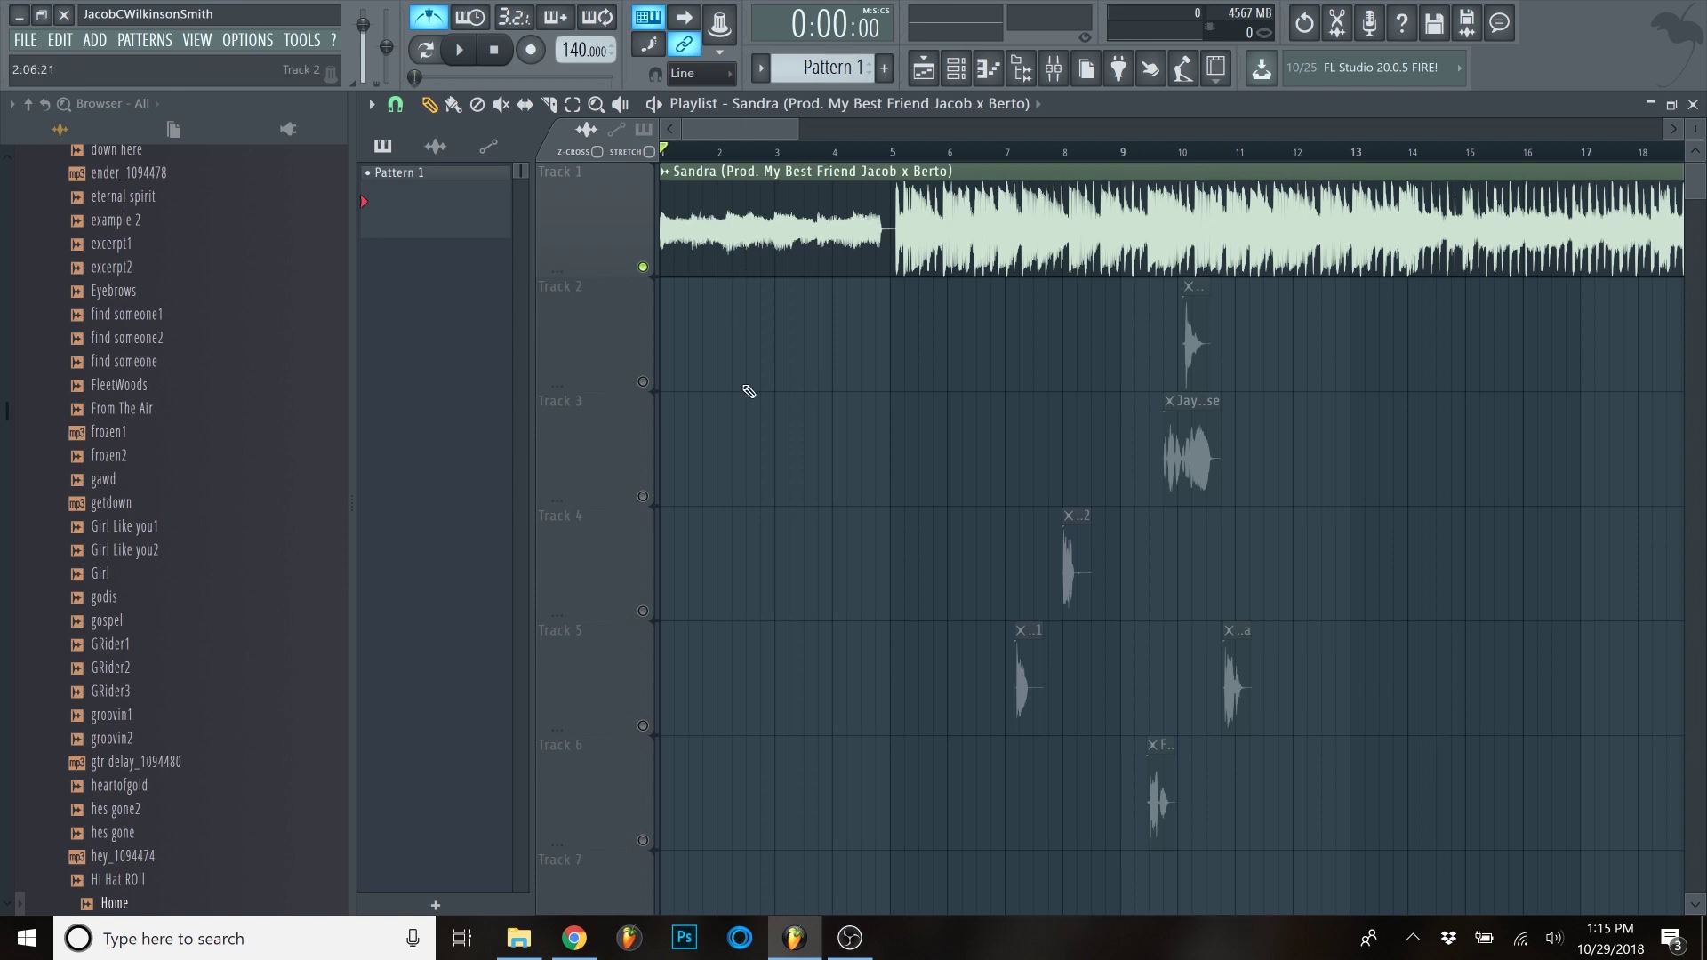
- Check Sandra's BPM on the beat website, set the FL Studio project tempo to 128 and decline restretching all channels
click(575, 938)
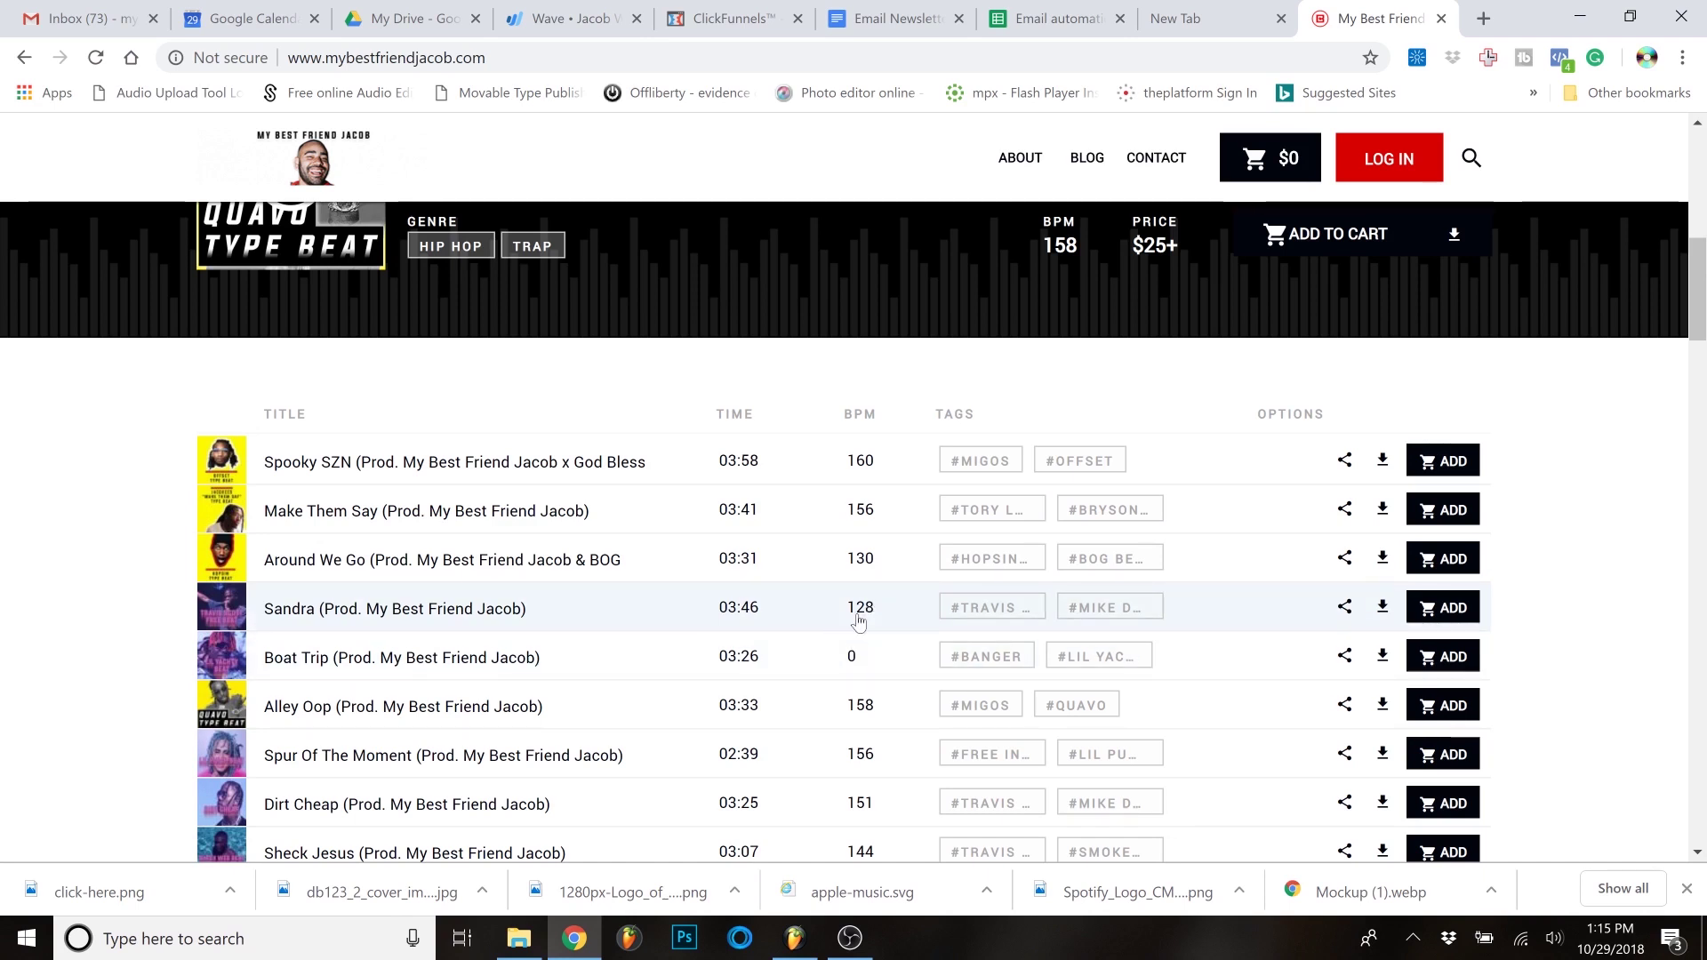
key(alt+Tab)
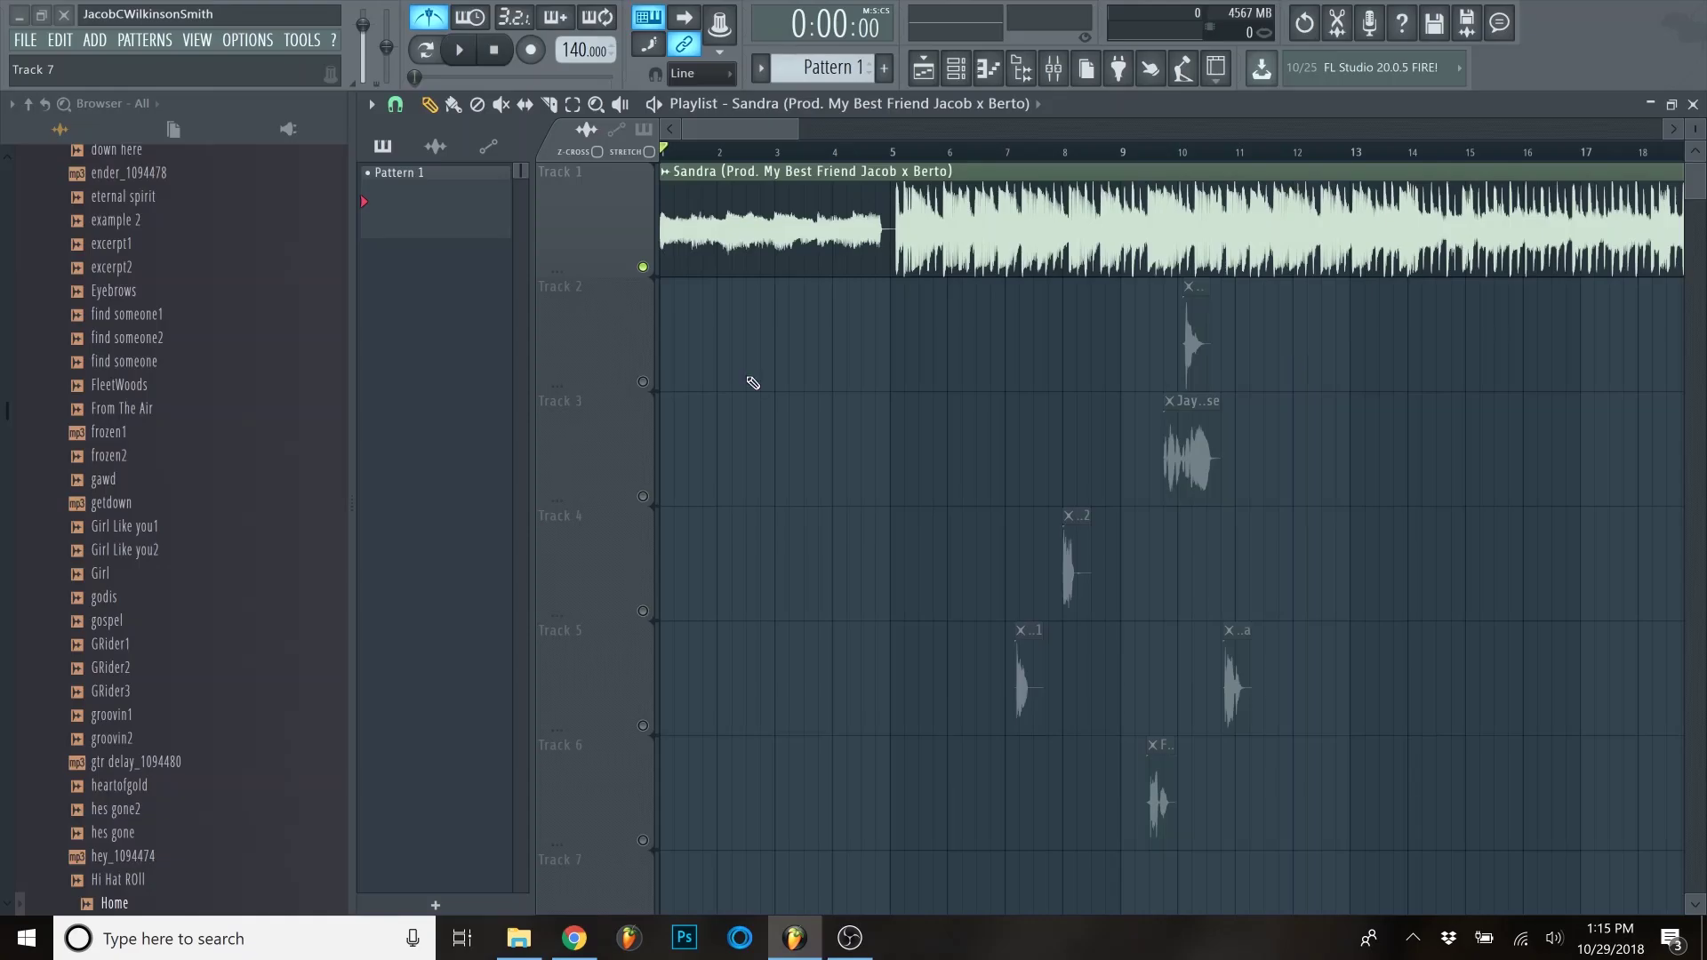
drag(576, 50, 576, 62)
scroll(584, 50, up, 2)
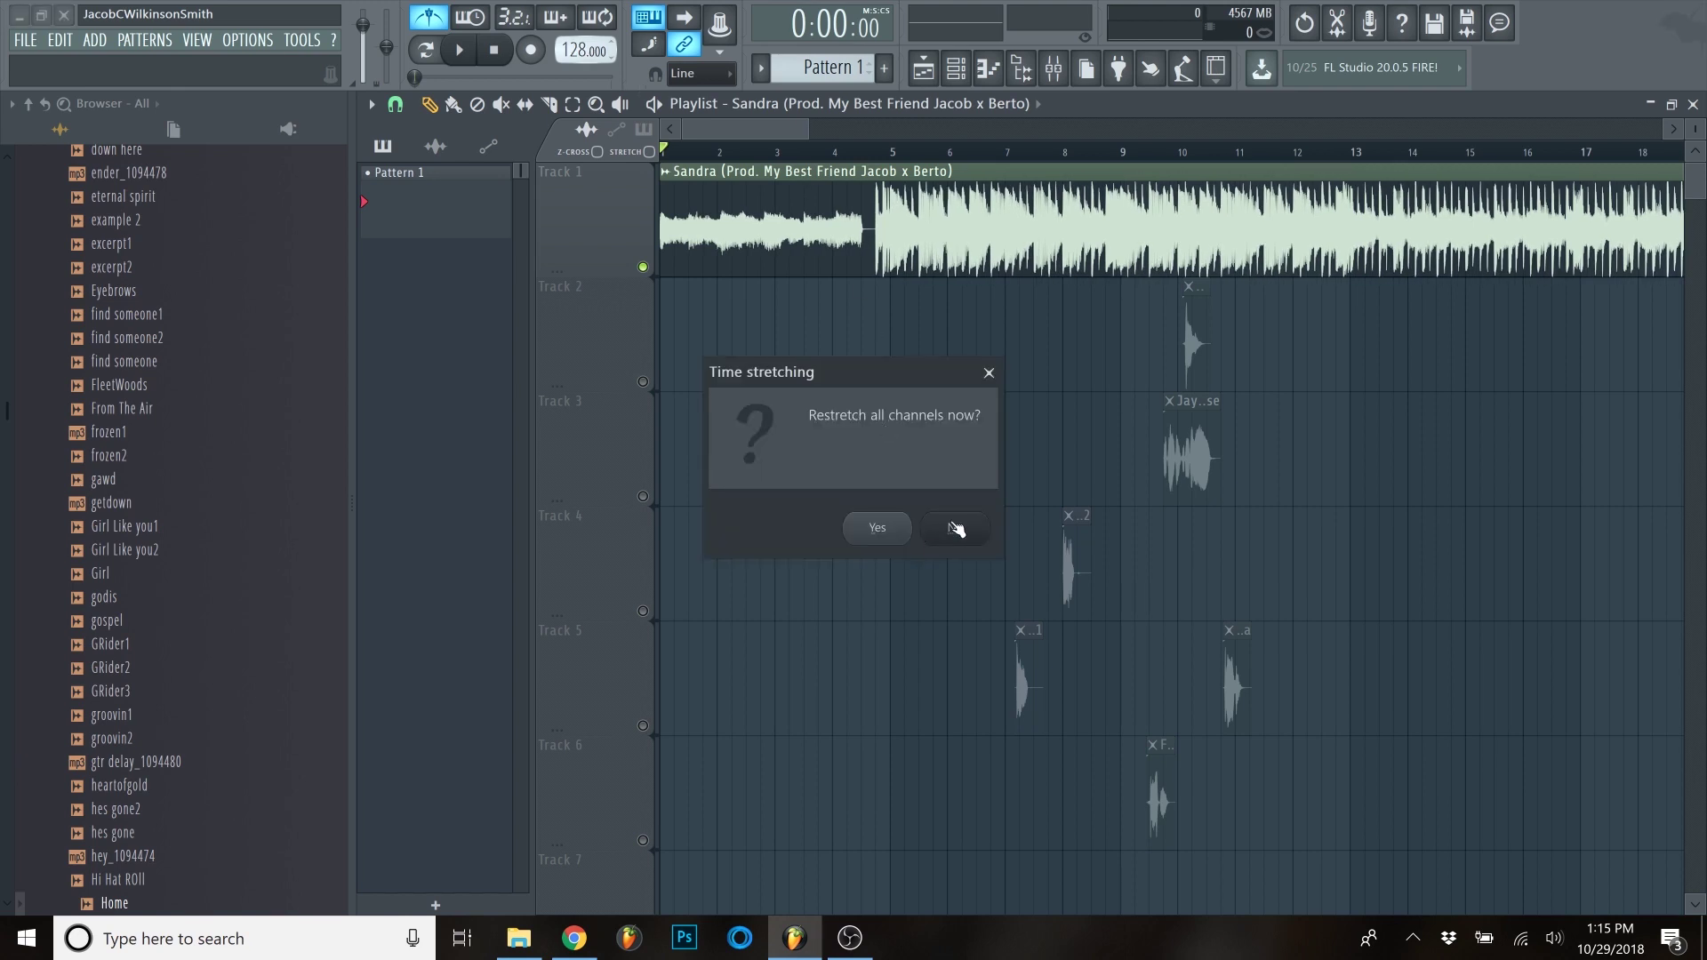
click(956, 529)
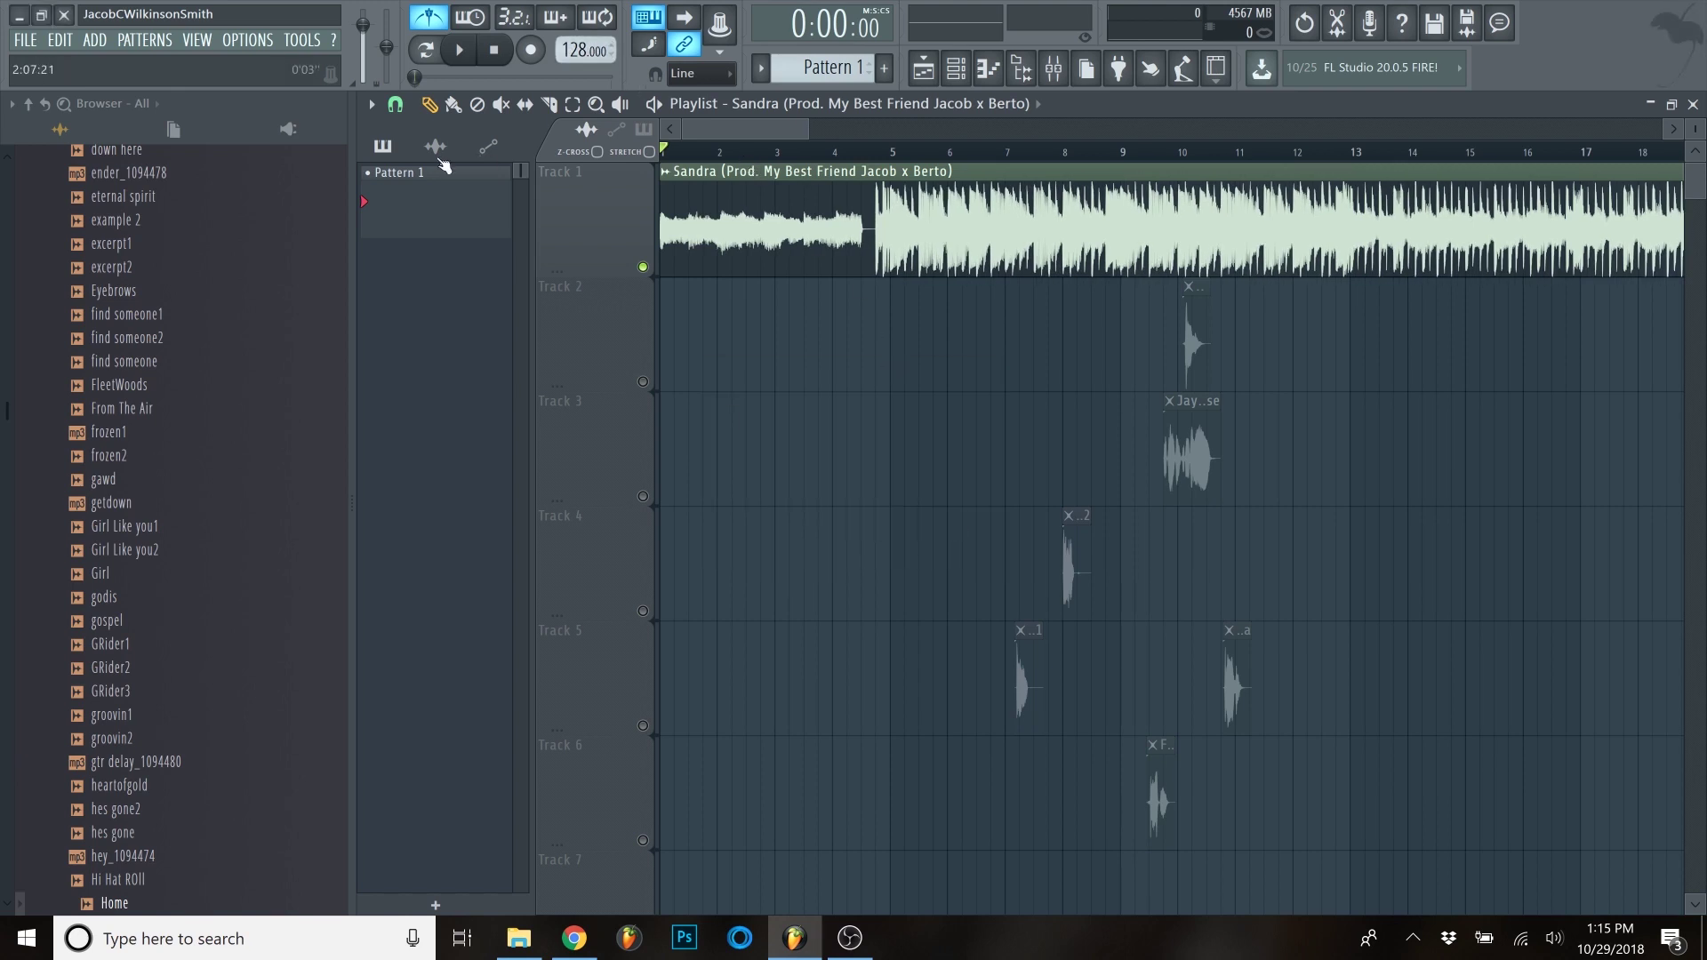
- Play the intro of the Sandra beat from about bar 2
scroll(1059, 191, up, 6)
scroll(1059, 191, down, 3)
click(787, 152)
key(space)
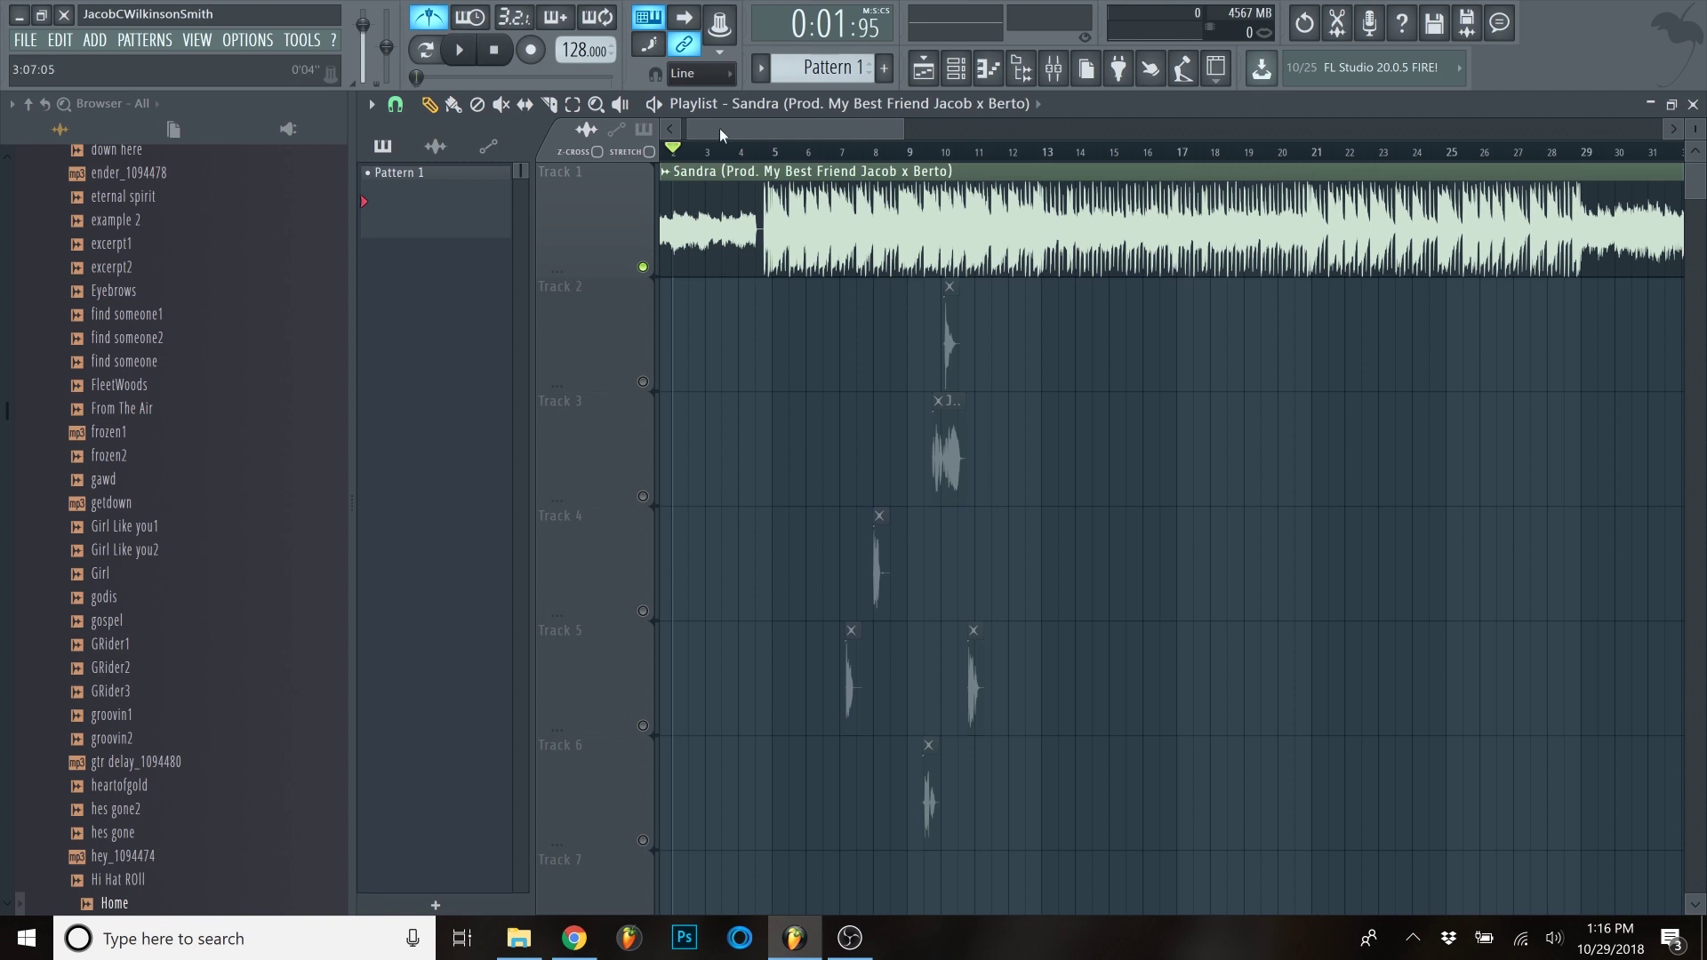
drag(719, 129, 609, 130)
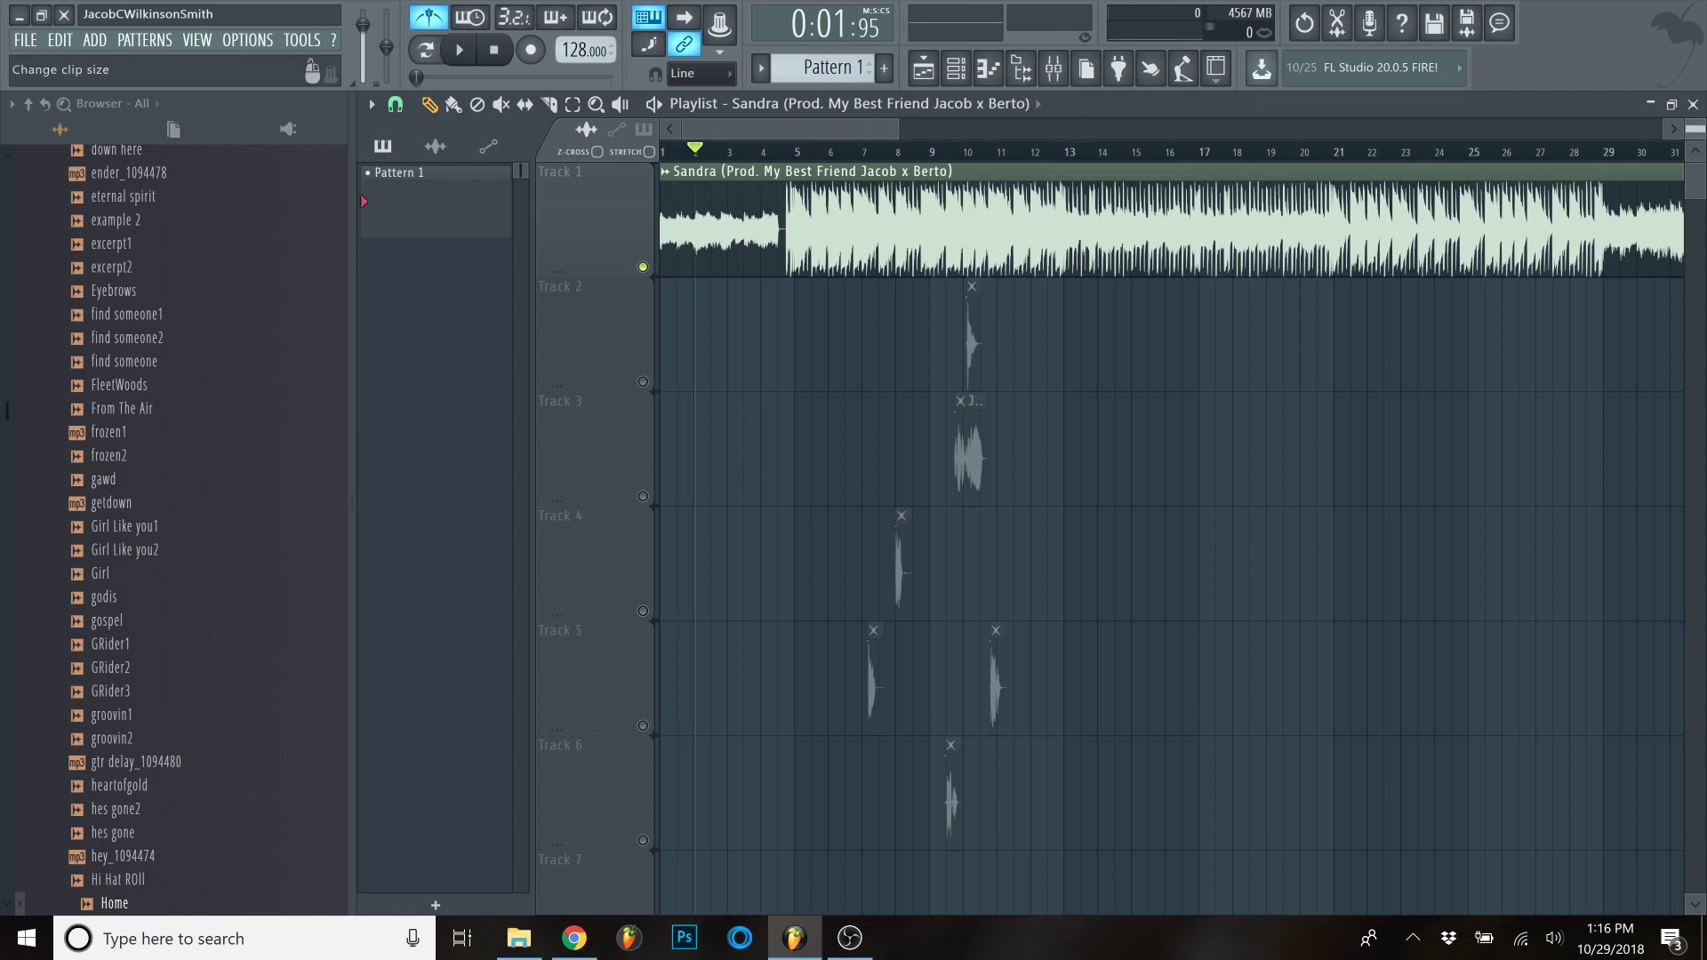
- Move the FreshCal_Ballin clip on Track 2 to between bars 2 and 3, under the beat's intro, and unmute Track 2
scroll(711, 354, down, 1)
scroll(782, 294, up, 1)
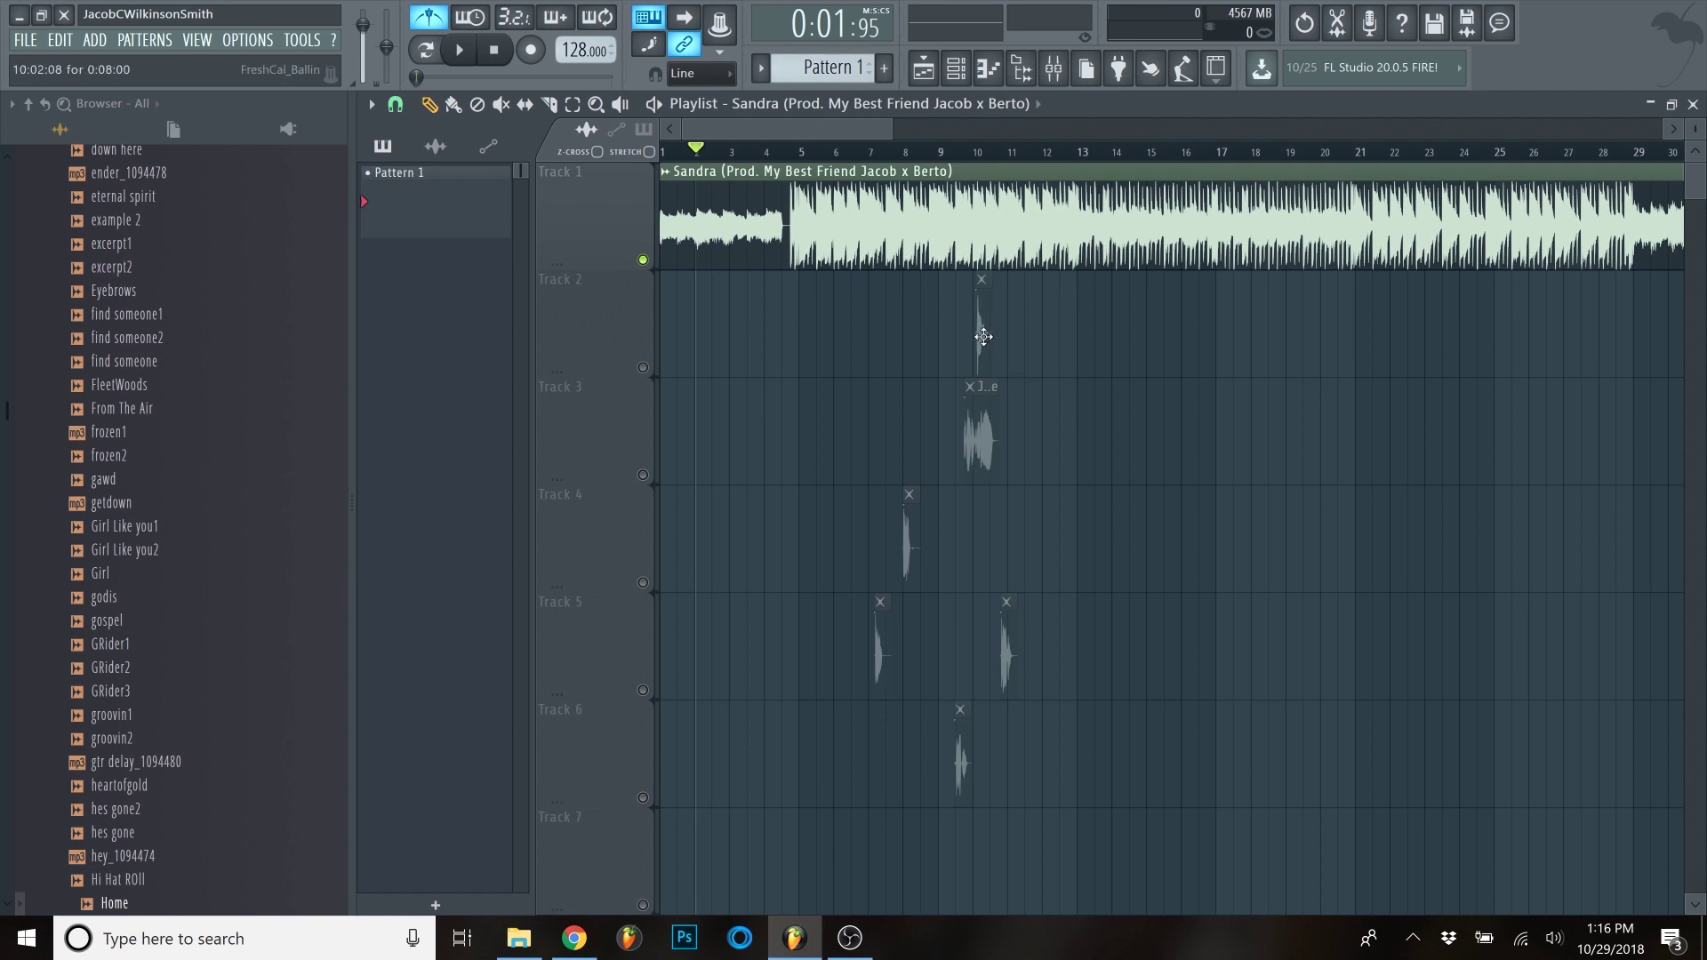
drag(985, 336, 726, 335)
scroll(615, 330, up, 3)
click(643, 367)
scroll(861, 359, down, 1)
scroll(864, 359, down, 1)
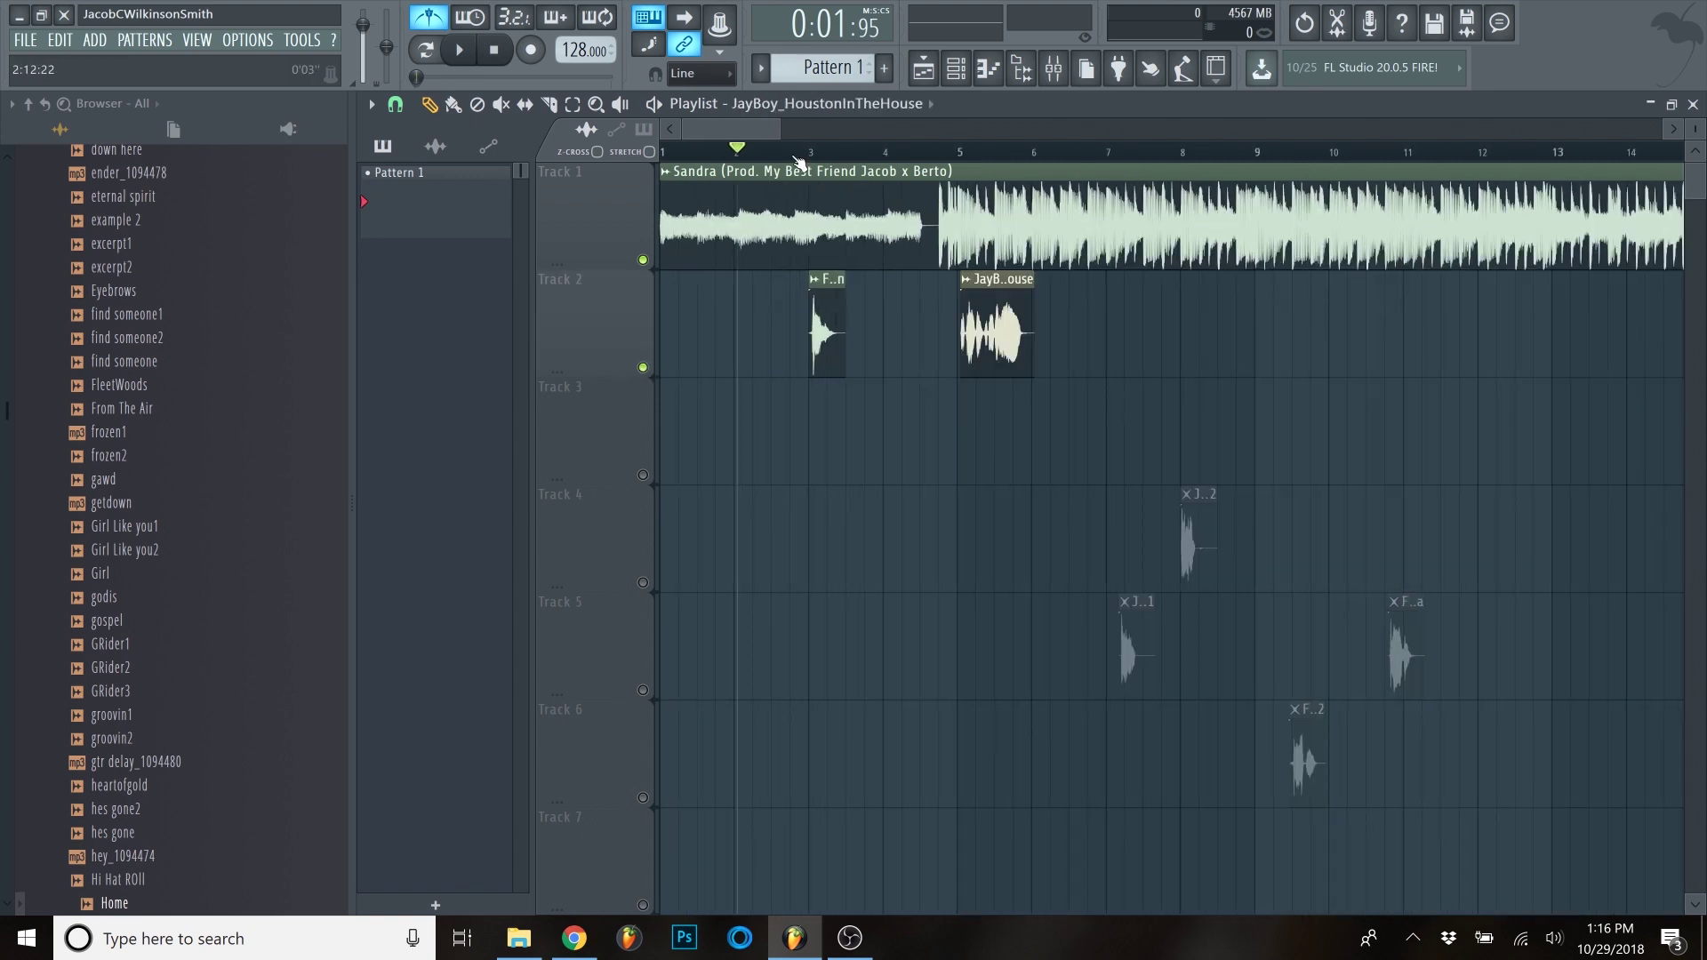
- Mute Track 1 and arrange the tags on Track 2, with FreshCal_Ballin at bar 5 and JayBoy_HoustonInTheHouse near bar 11
click(790, 151)
click(645, 259)
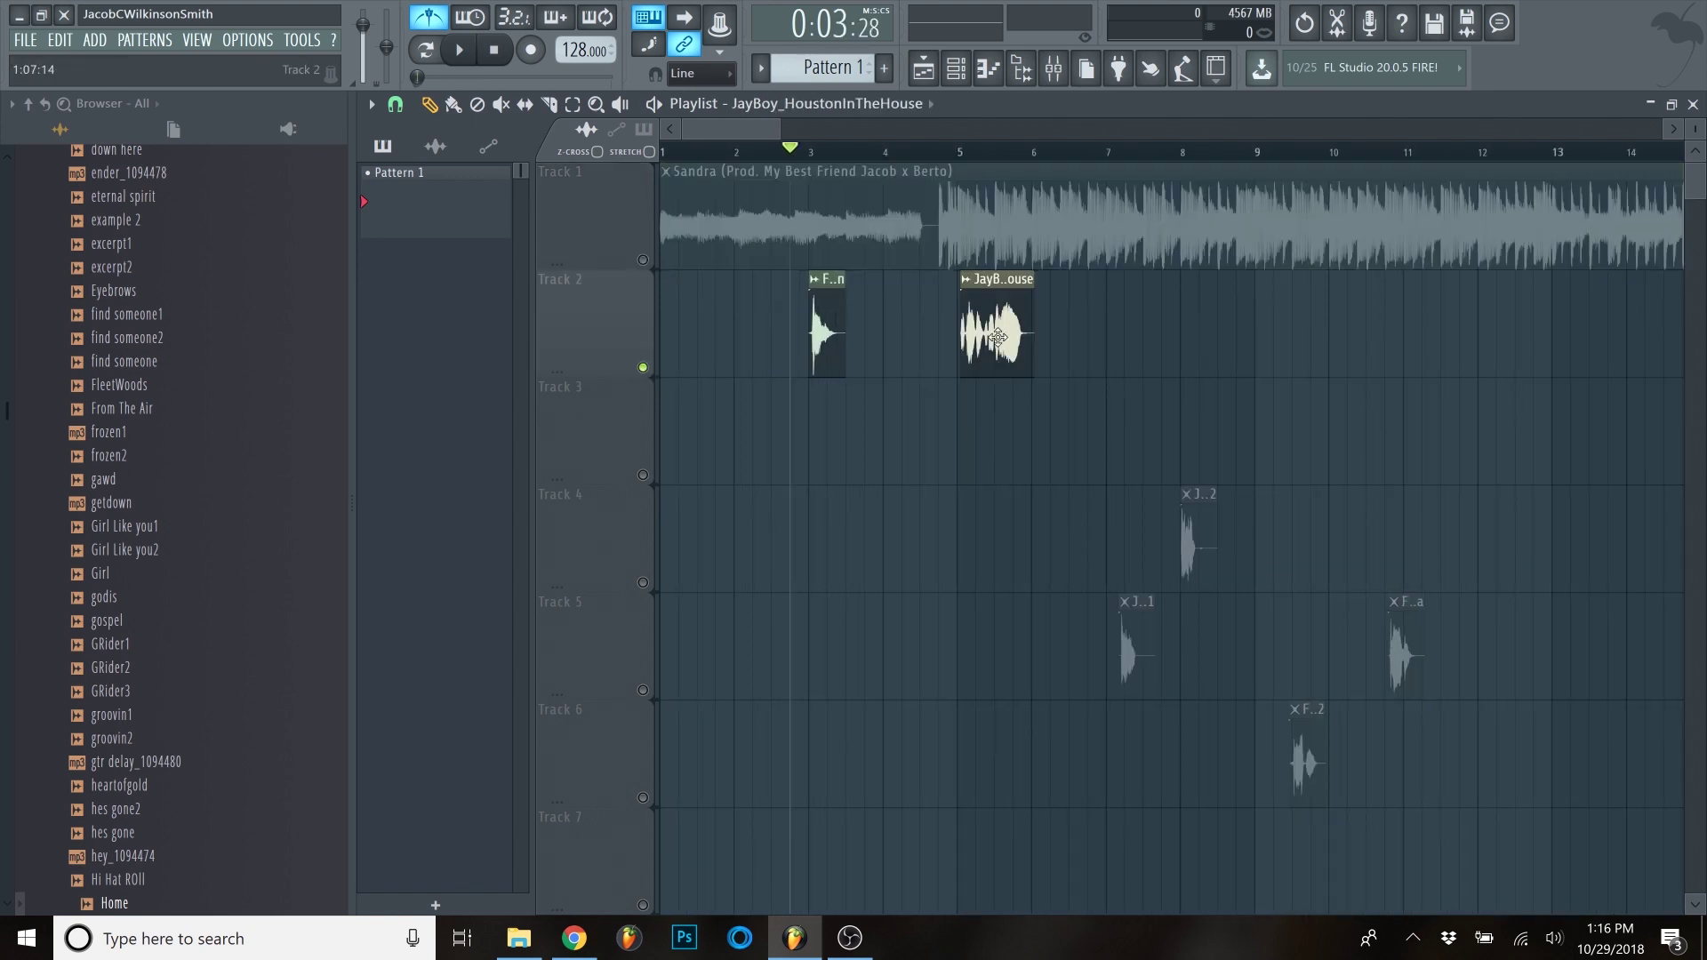
key(space)
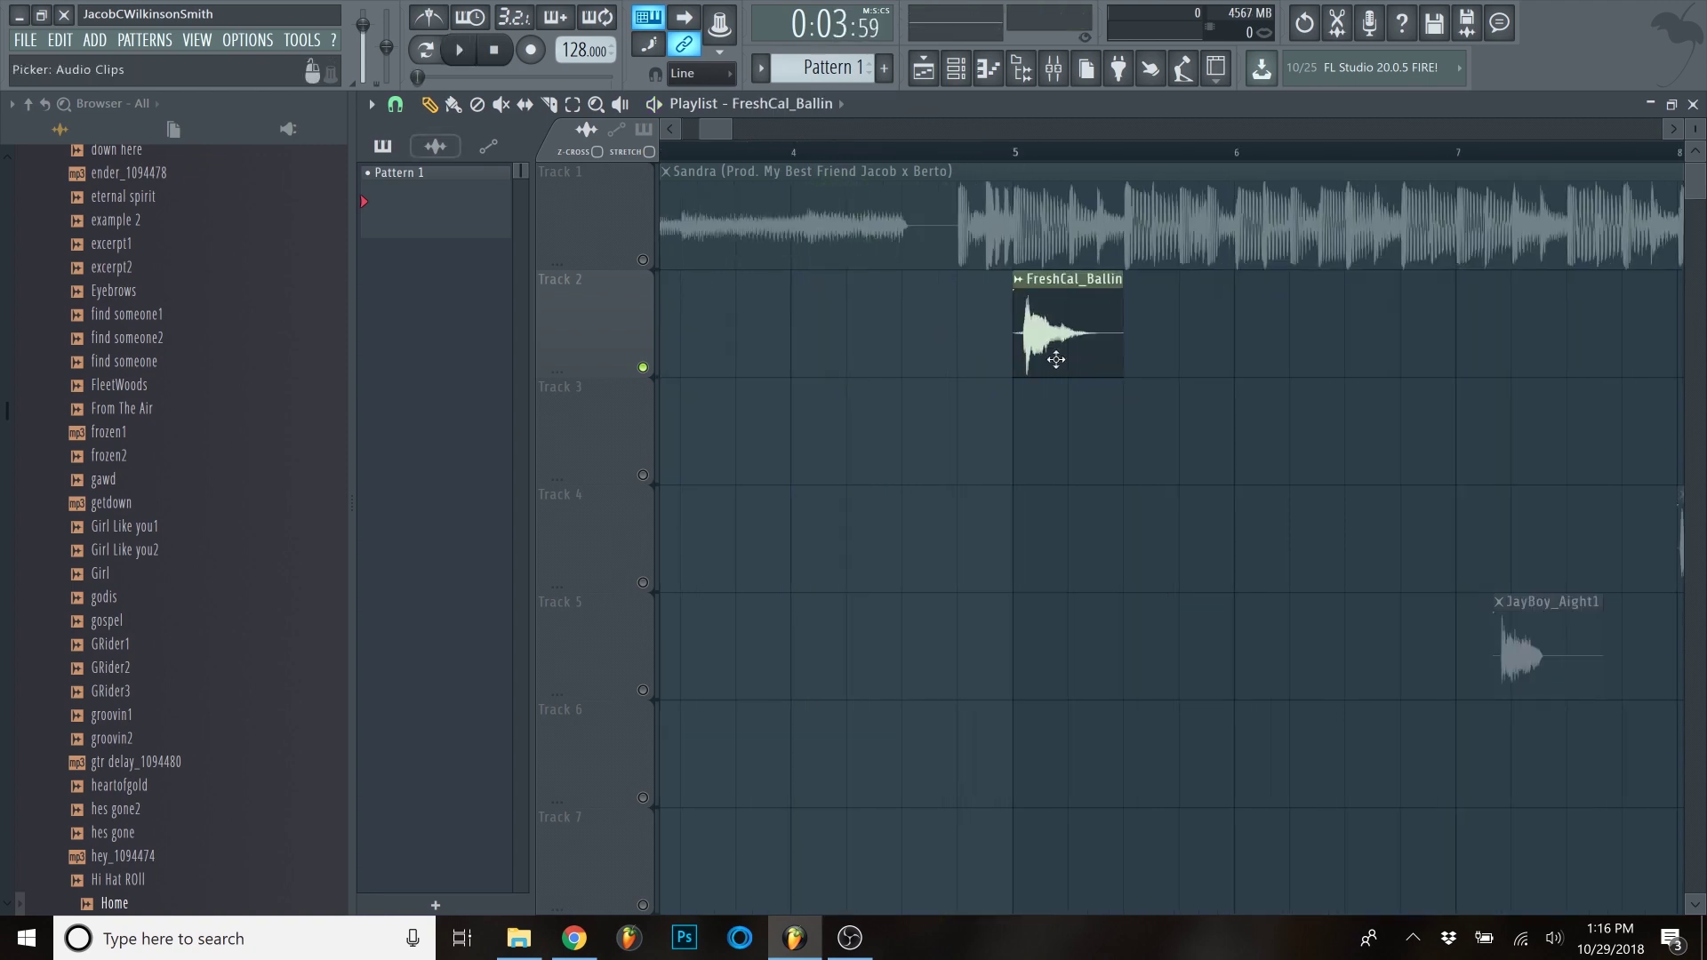
scroll(1055, 360, down, 6)
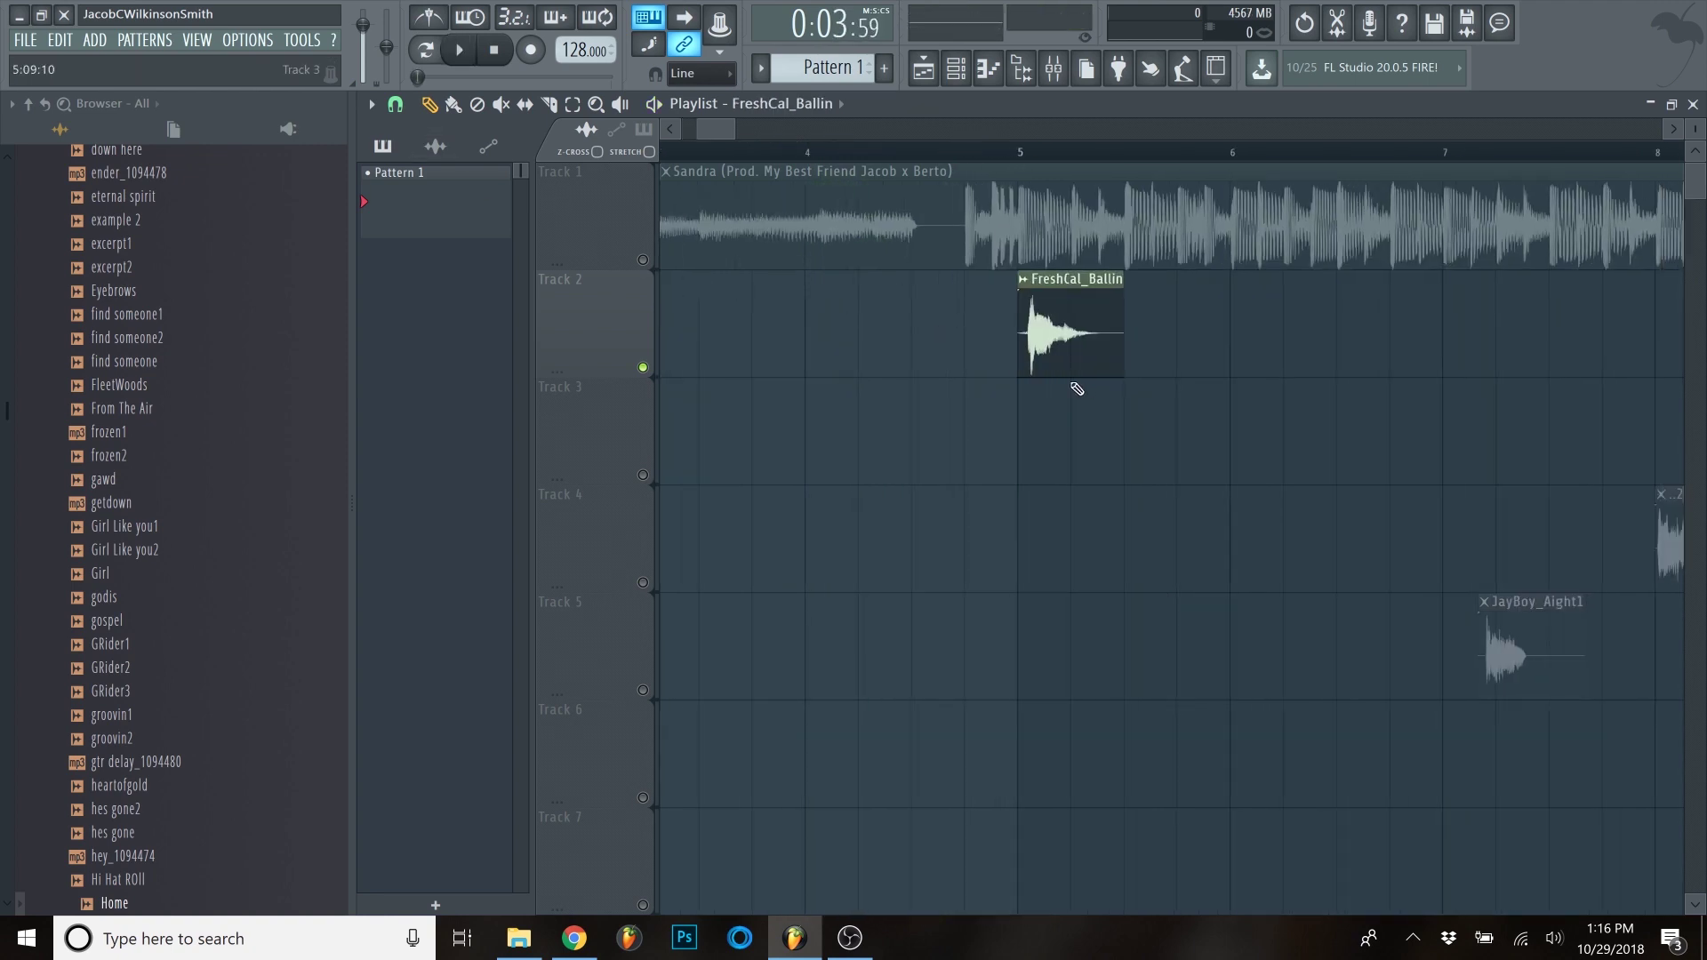
scroll(906, 397, up, 2)
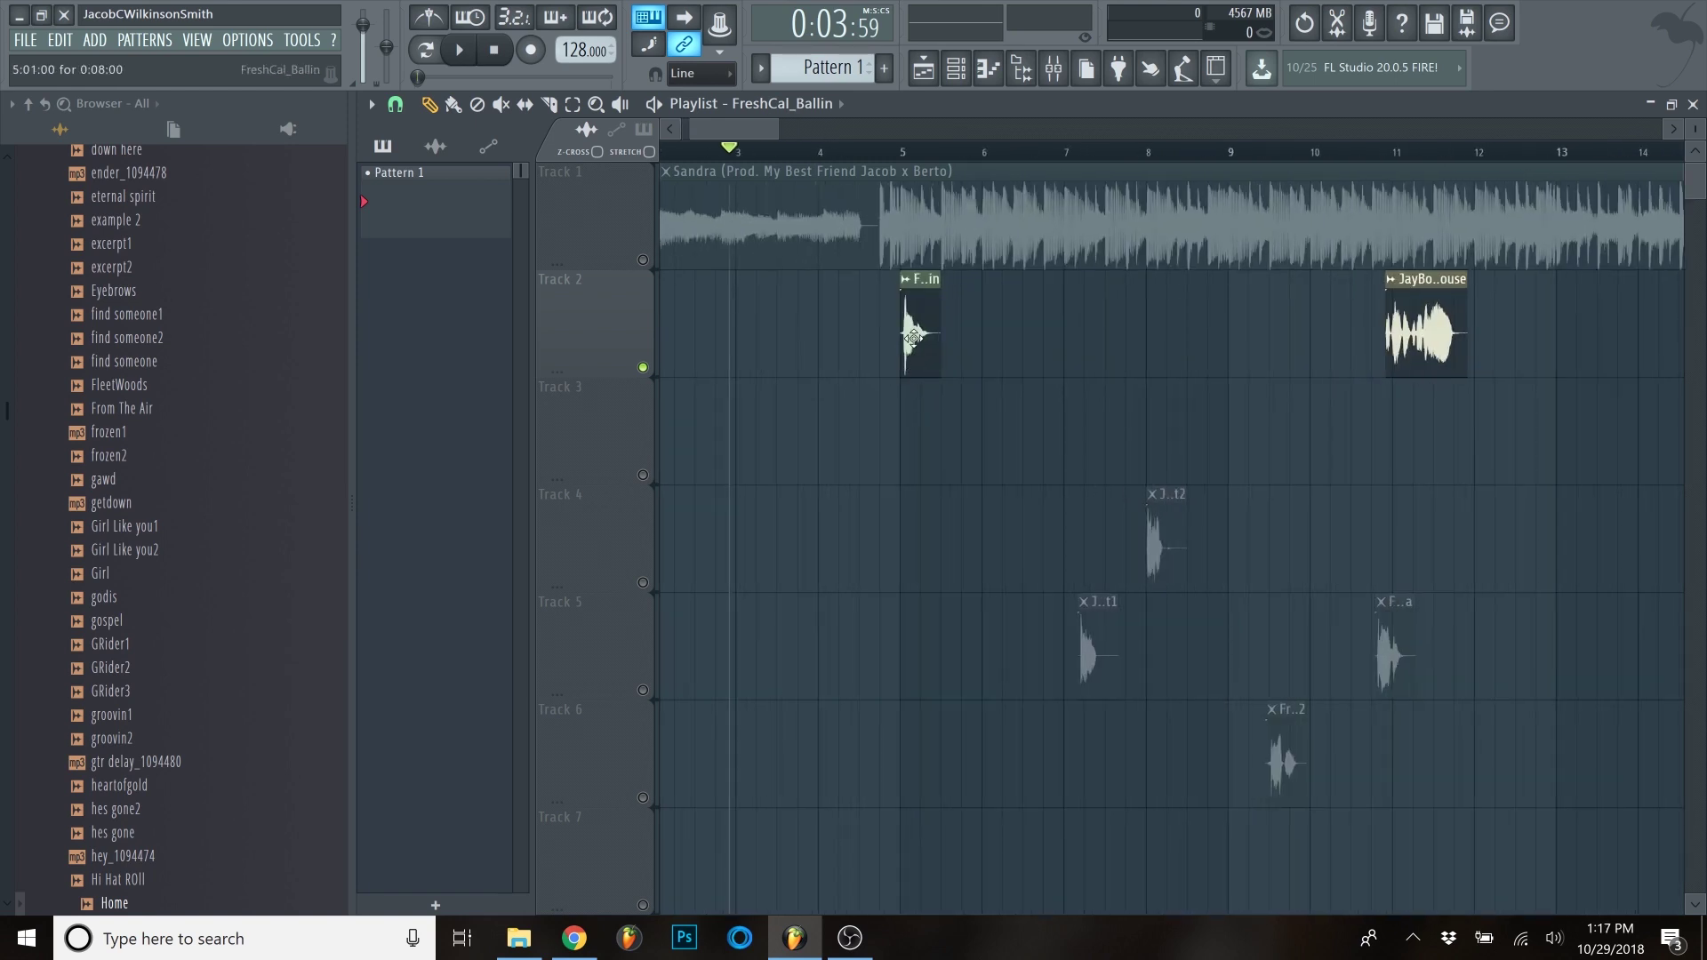
- Check the channel settings of the FreshCal_Ballin tag and the Sandra beat
double_click(914, 338)
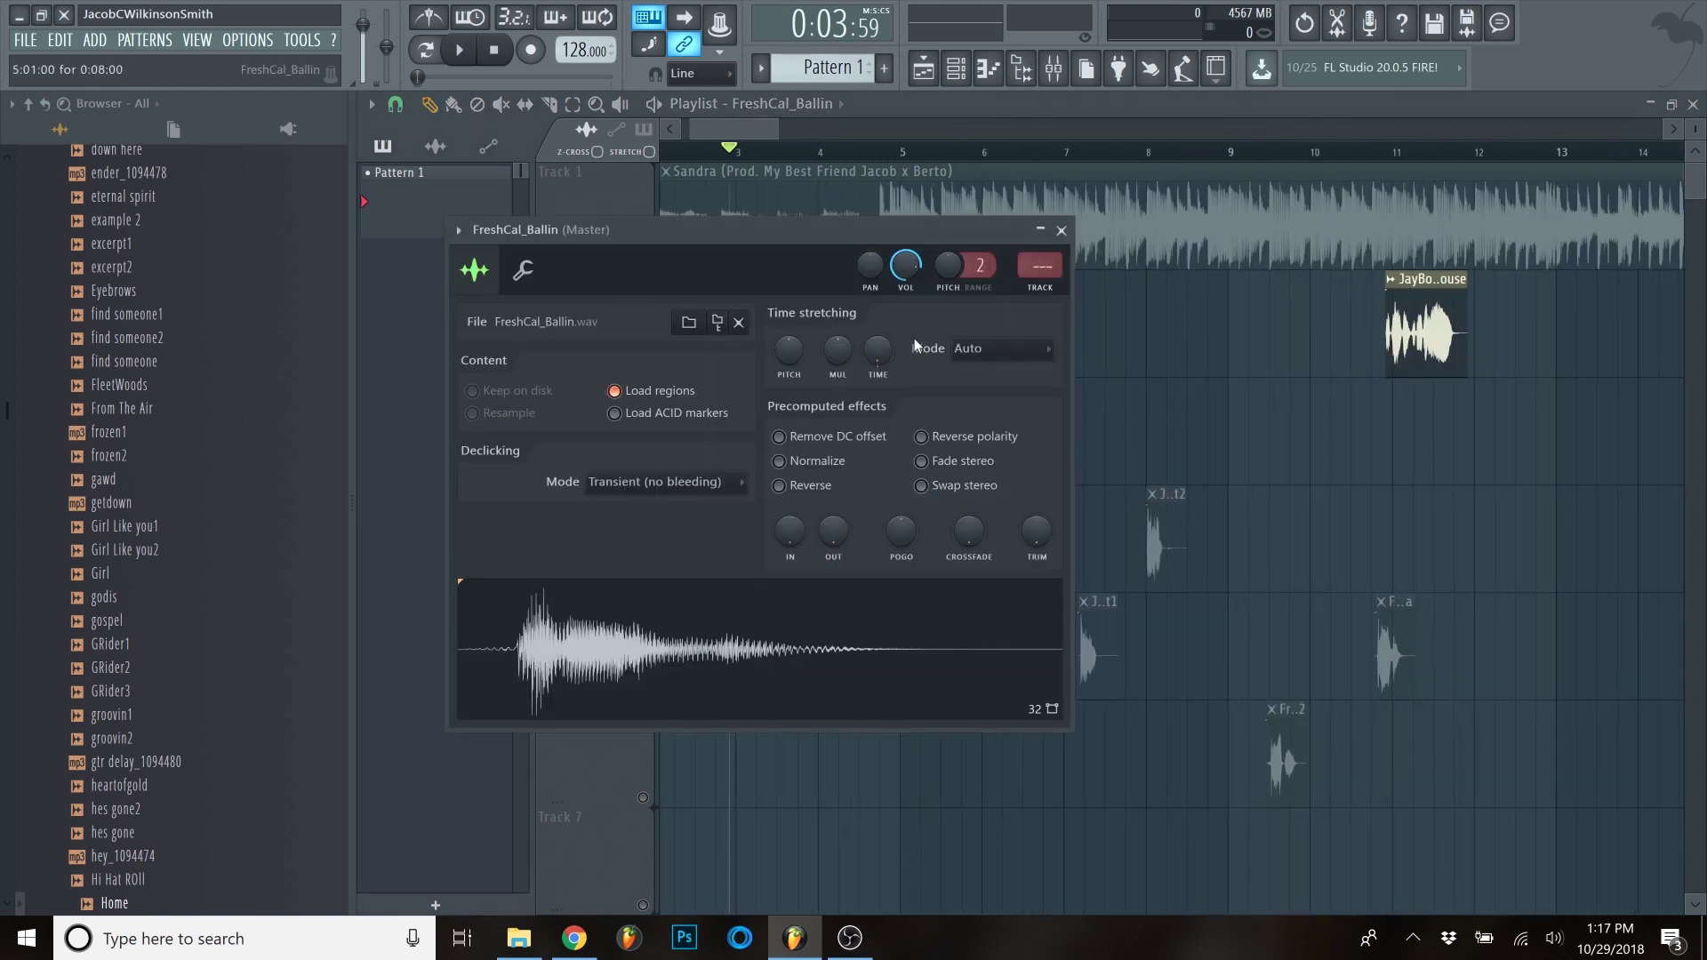
click(1064, 233)
double_click(1338, 249)
click(1149, 319)
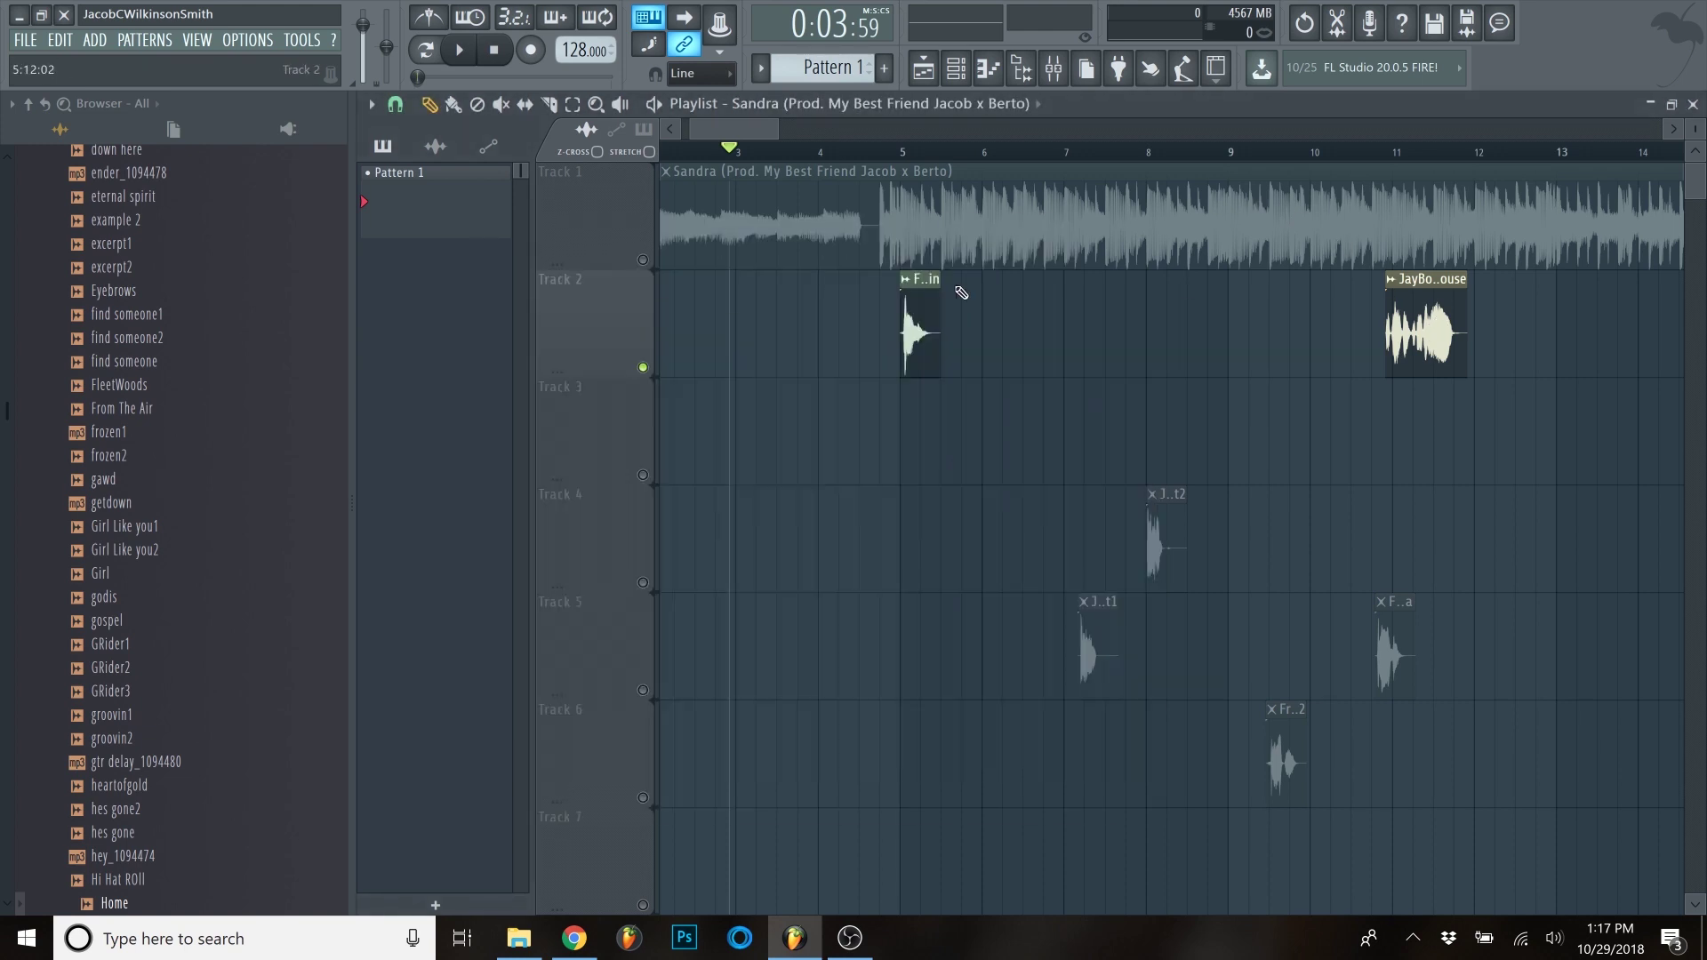
- Route the FreshCal_Ballin sample to mixer track 1 and name that mixer track after the sample
double_click(918, 333)
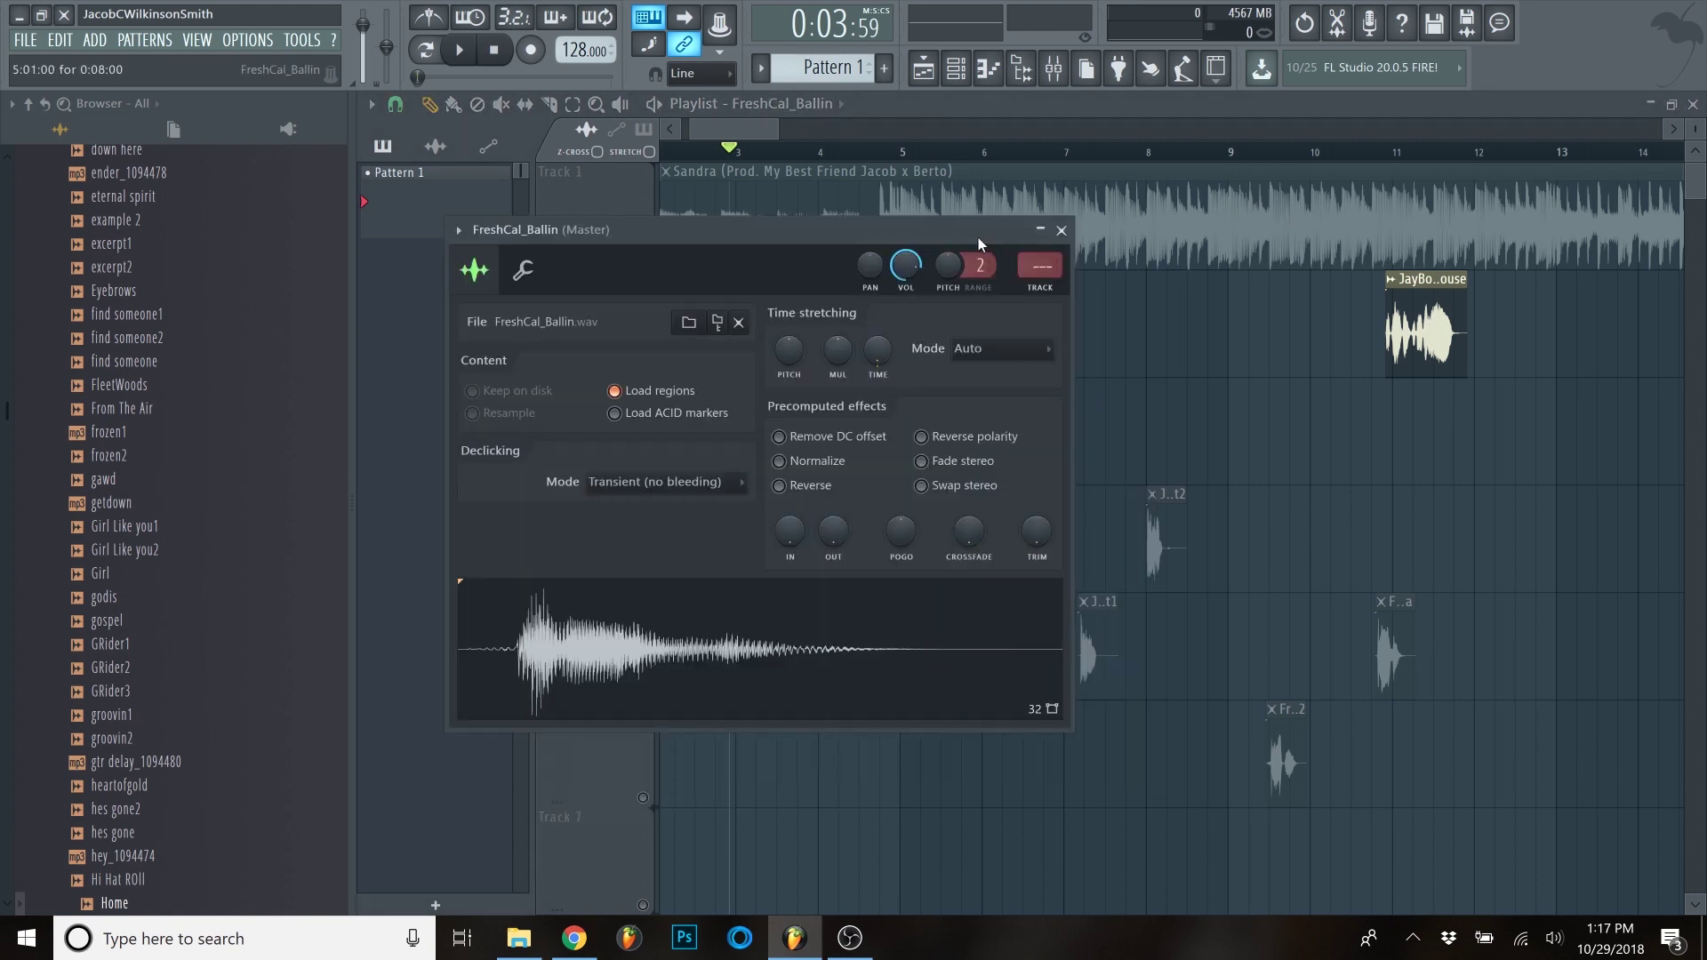
drag(1040, 265, 1041, 233)
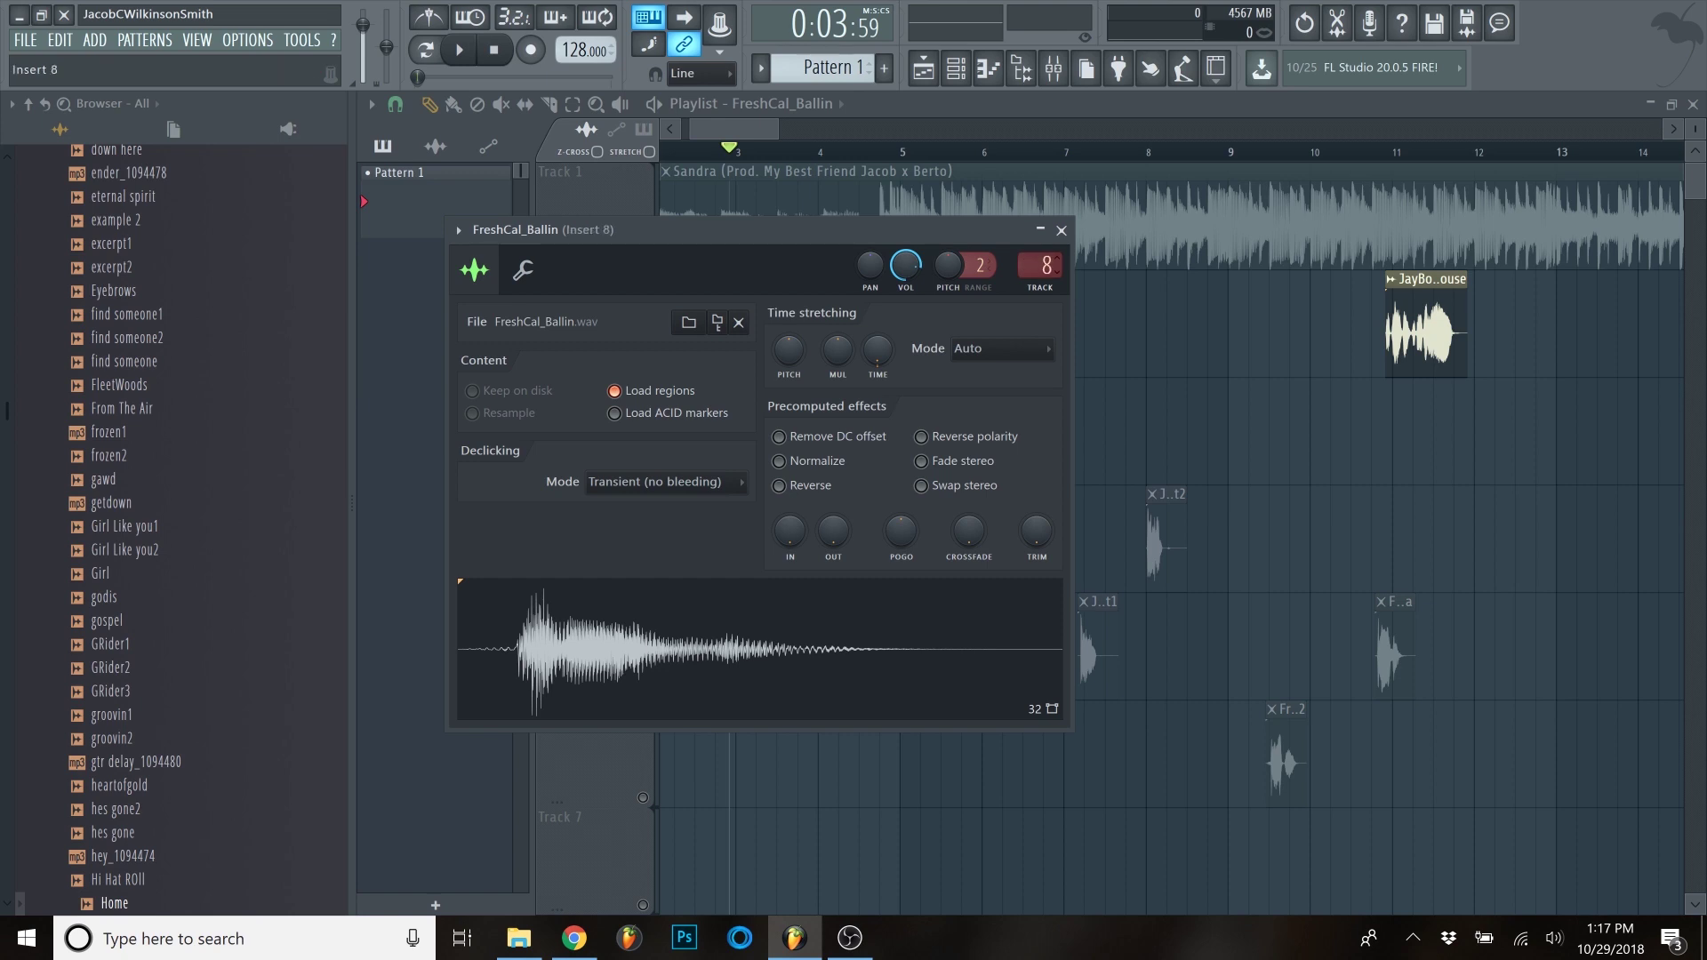
drag(1041, 265, 1041, 345)
key(ctrl+l)
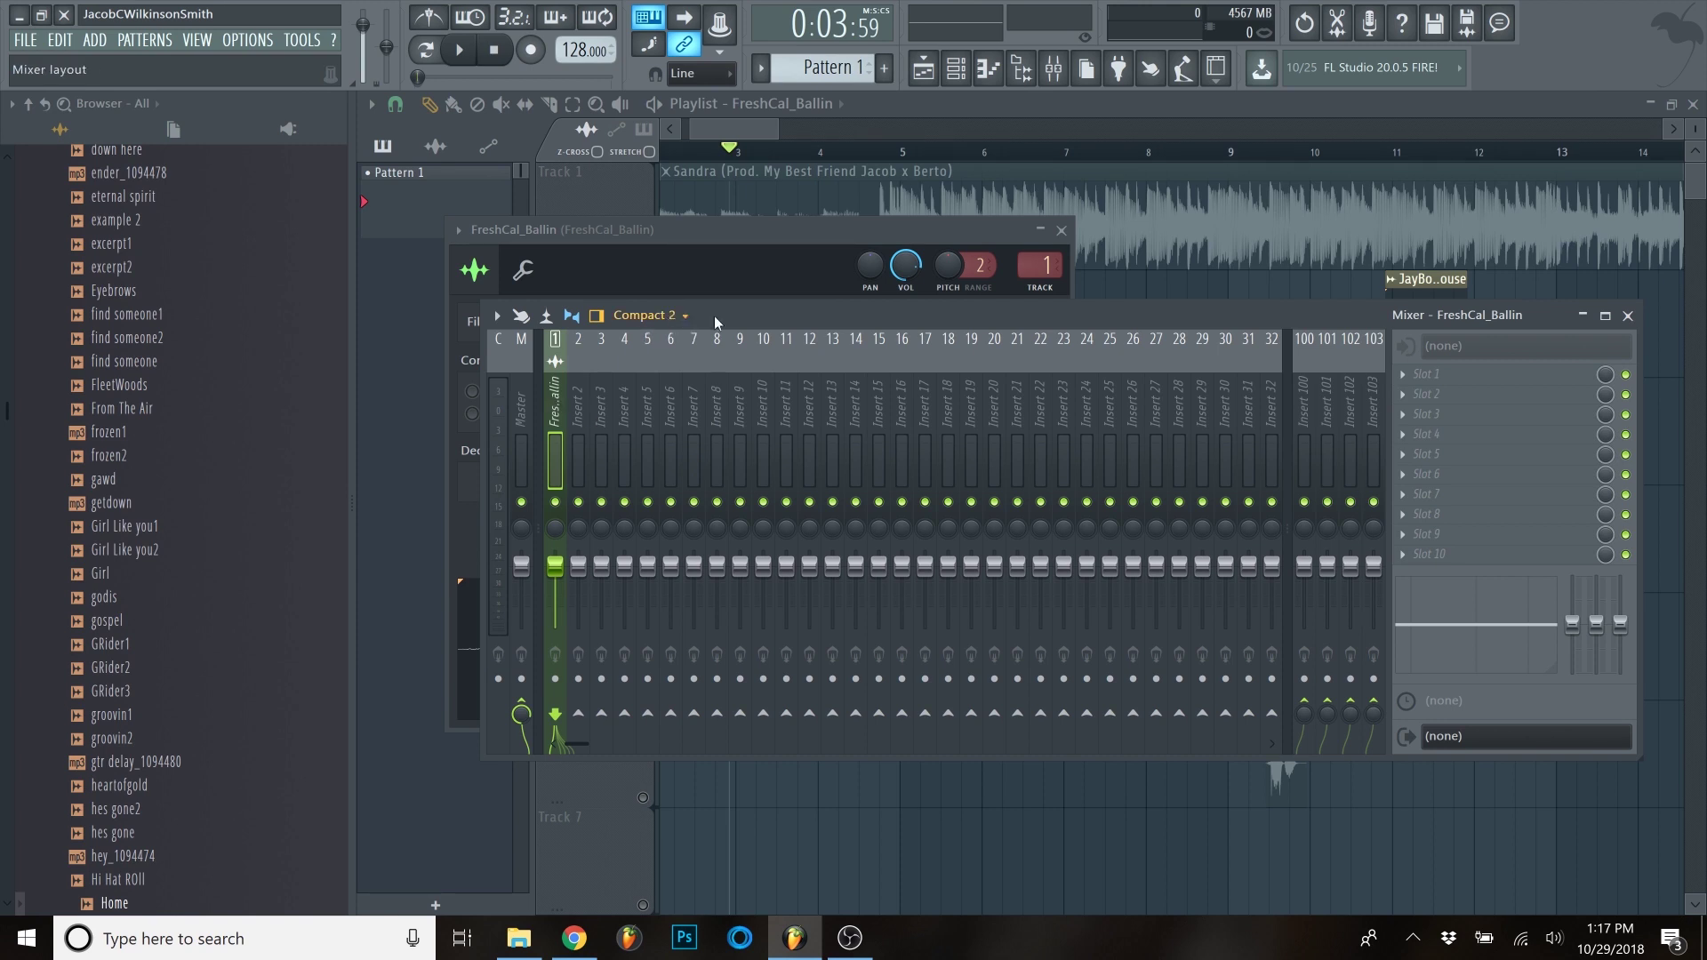
- Load Fruity Parametric EQ 2 into the first effect slot of the FreshCal_Ballin mixer track
drag(729, 313, 727, 320)
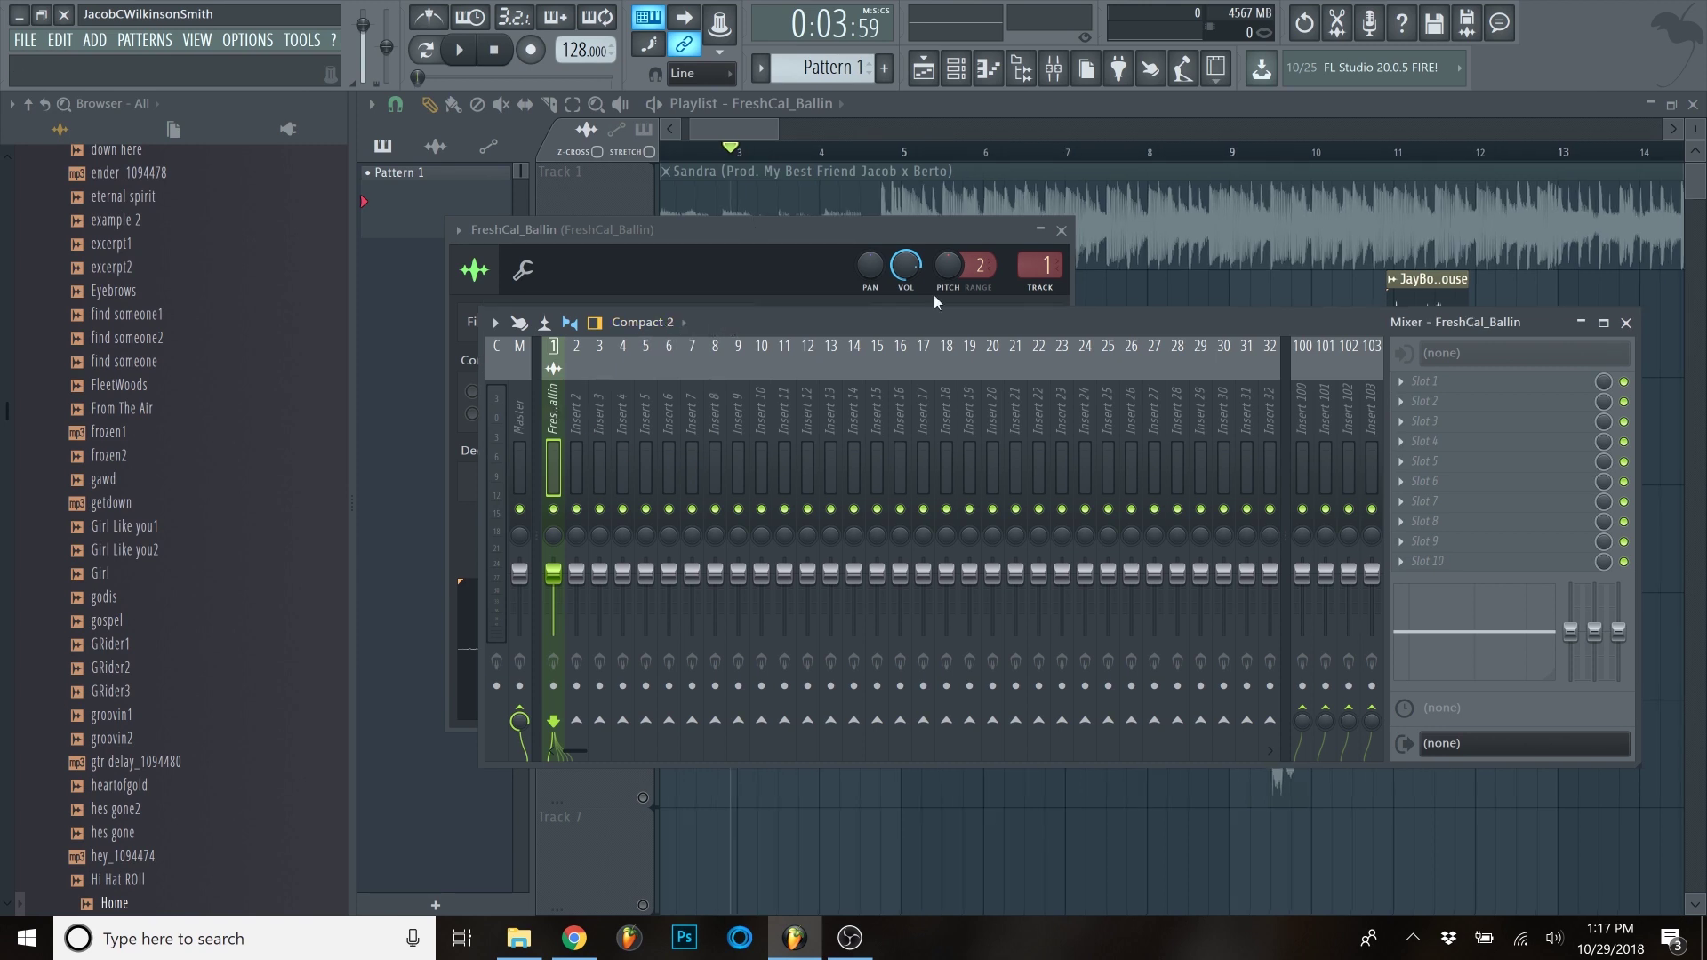
click(1402, 389)
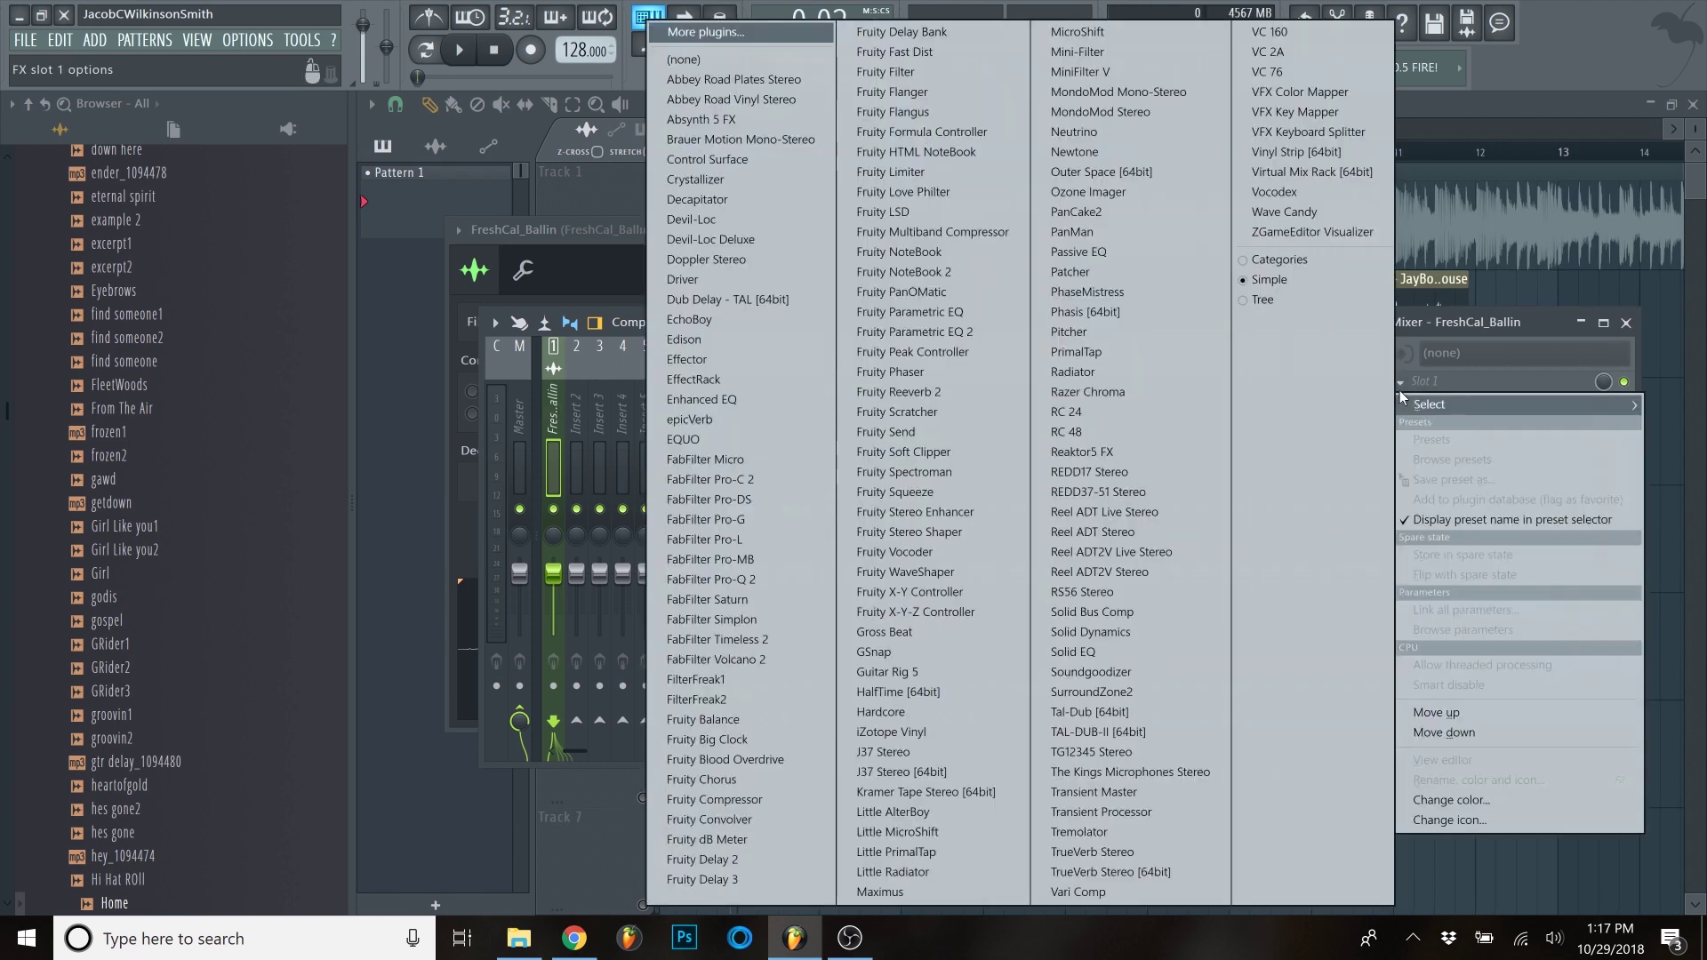
click(958, 335)
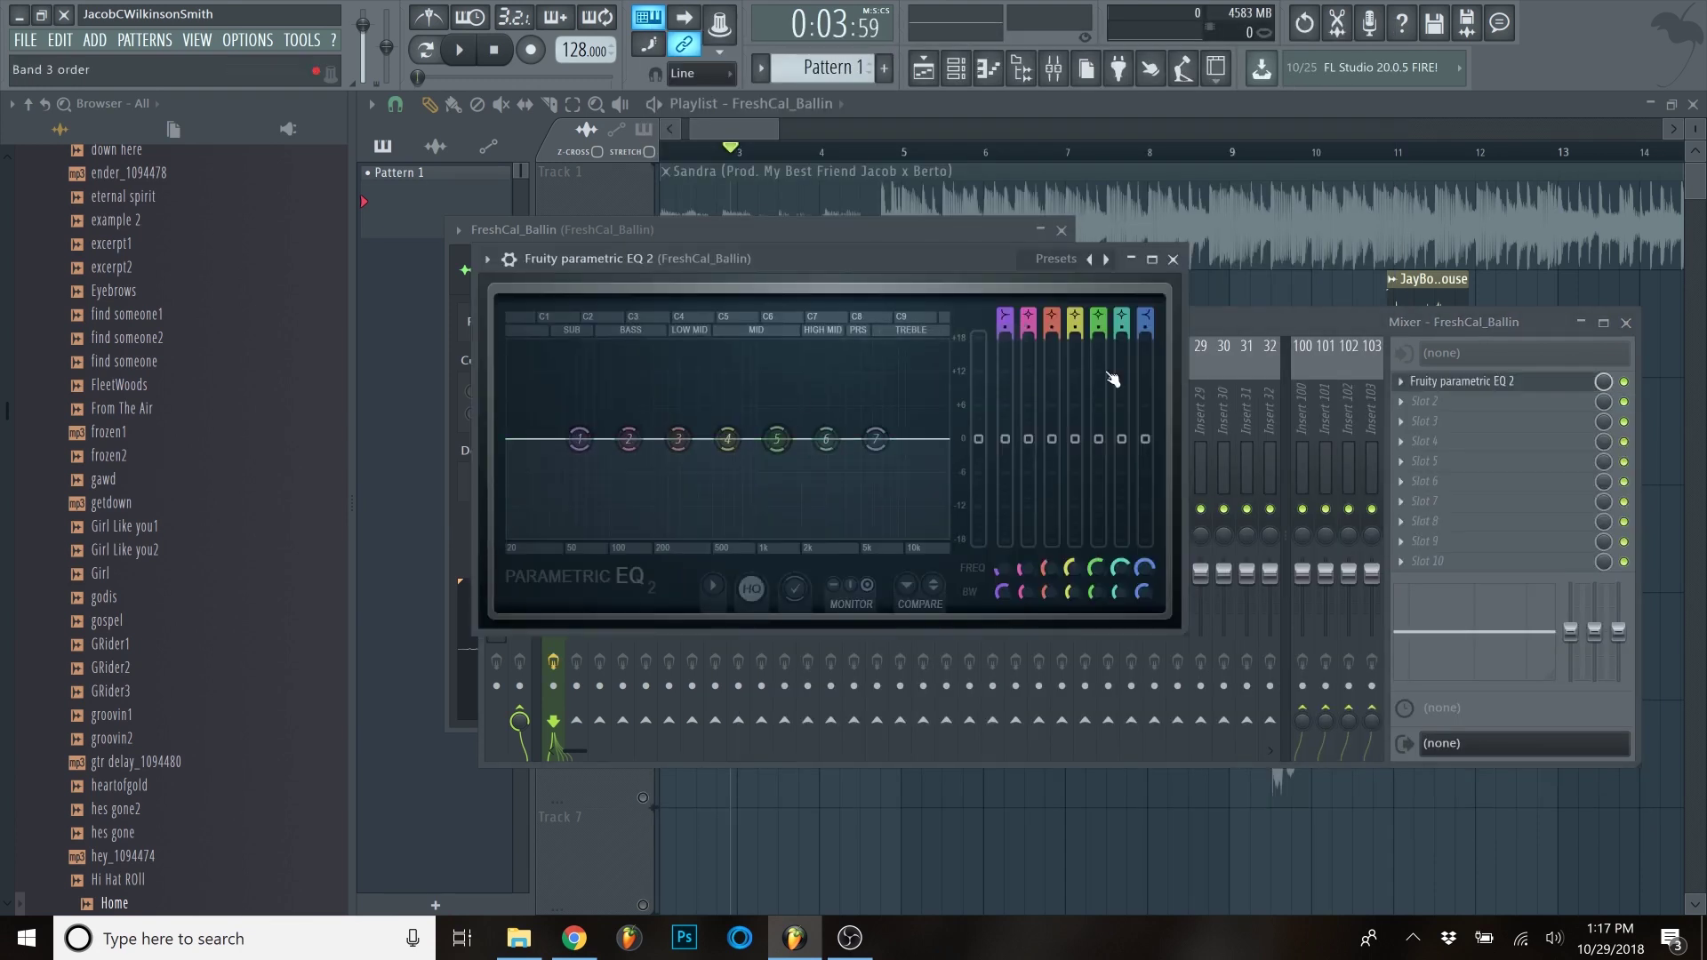
drag(936, 265, 937, 301)
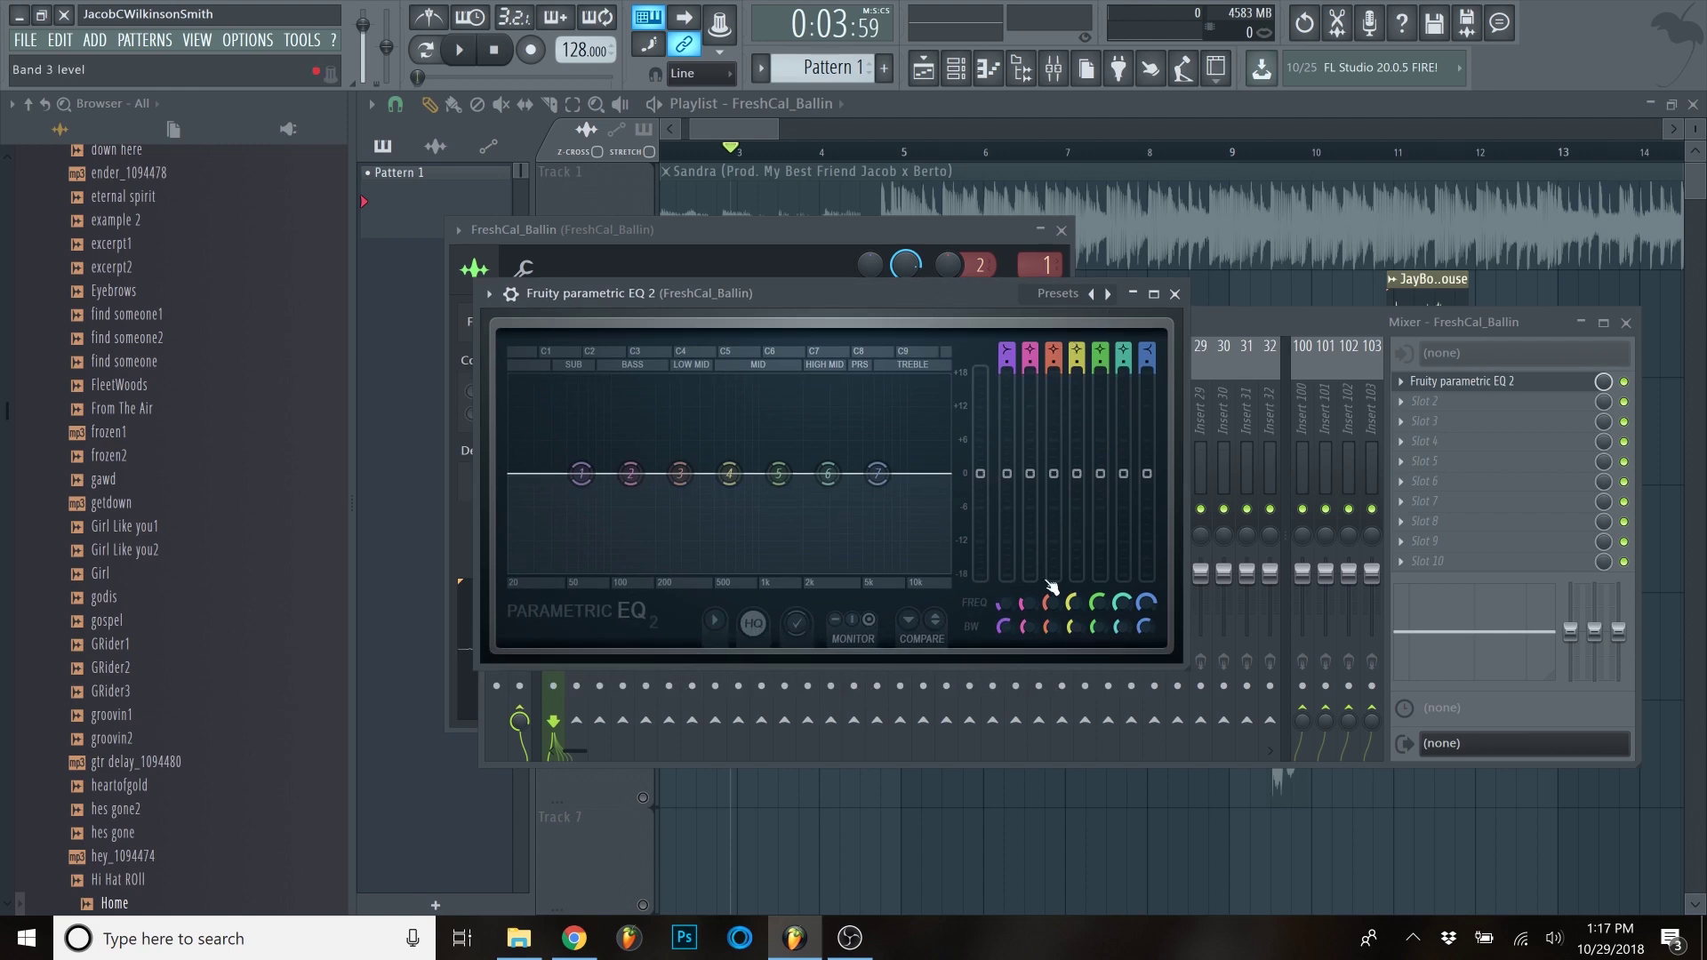
- Route JayBoy_HoustonInTheHouse to mixer track 1, audition it, and shape the EQ by lowering bands 1 and 2 and raising band 7 to 4.5 dB
key(space)
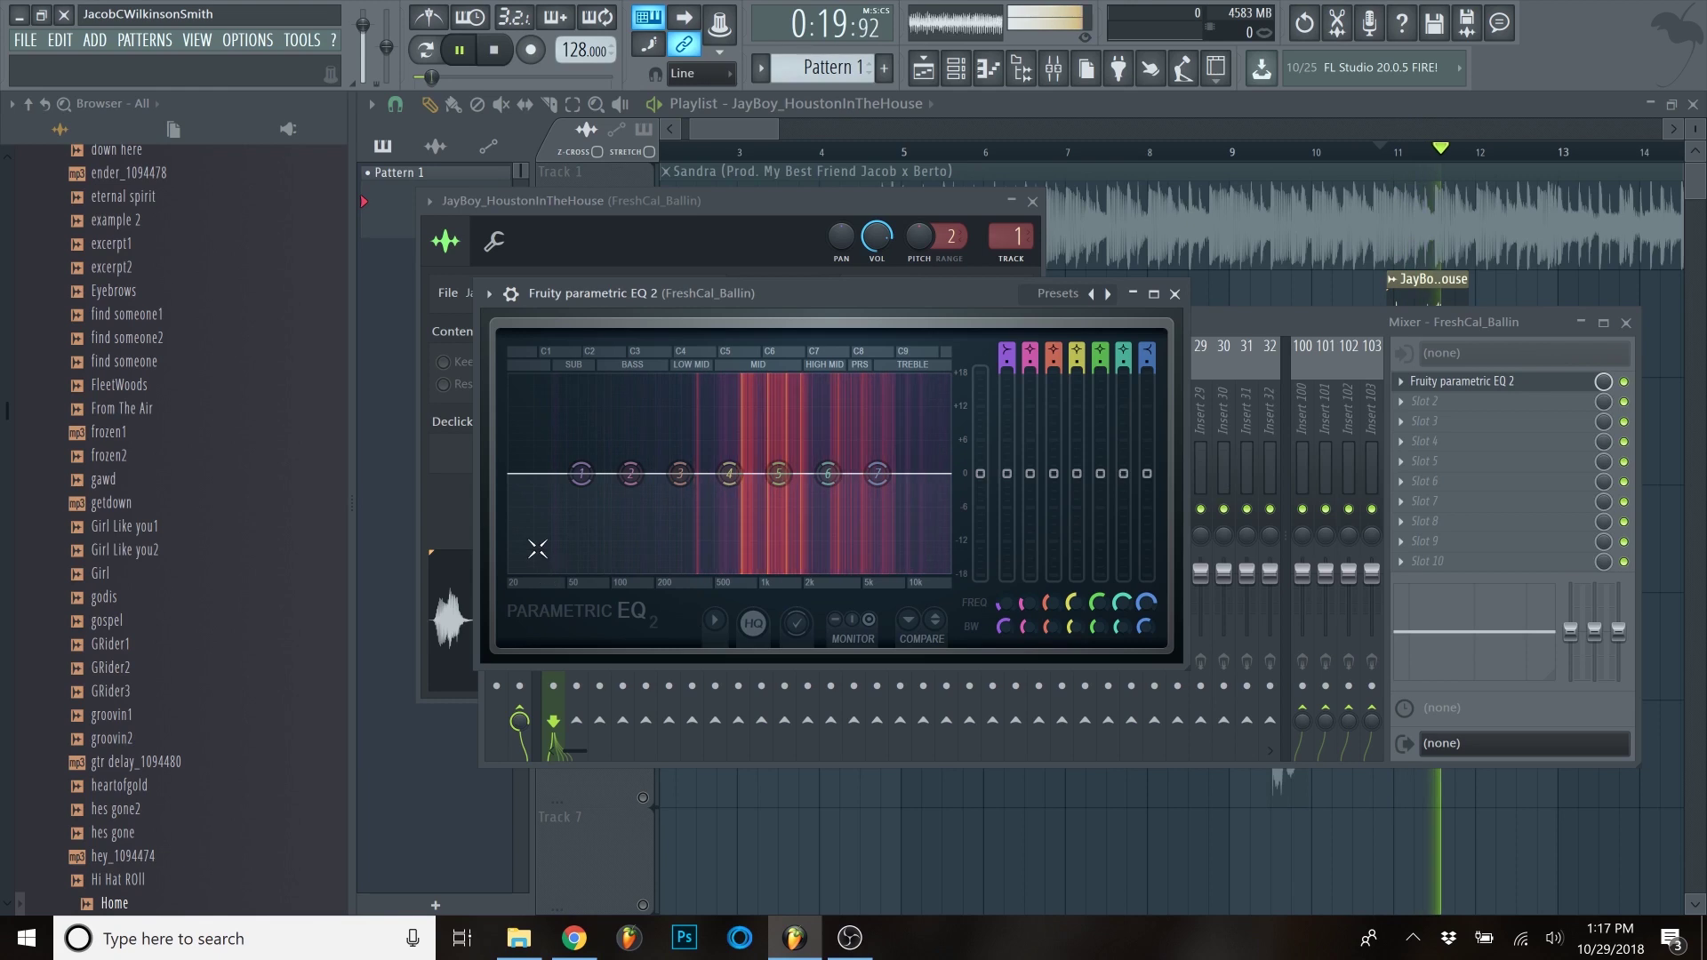
key(space)
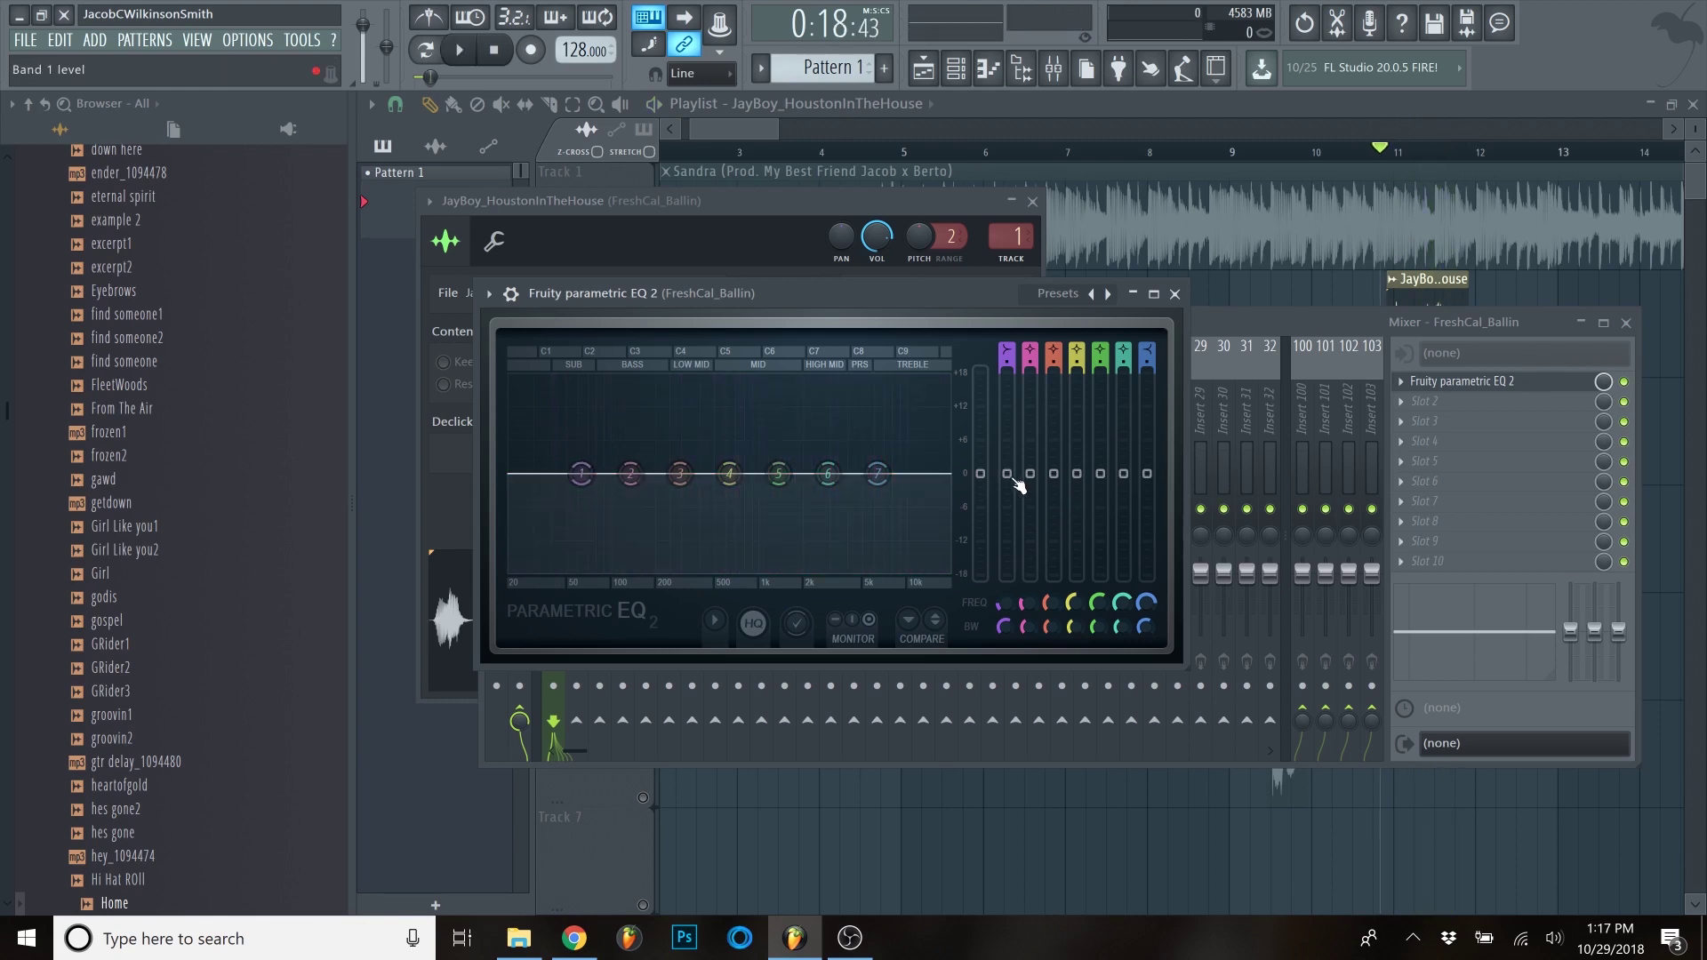
mouse_move(1007, 473)
mouse_down()
mouse_move(1006, 545)
mouse_move(1030, 483)
mouse_move(1029, 498)
mouse_up()
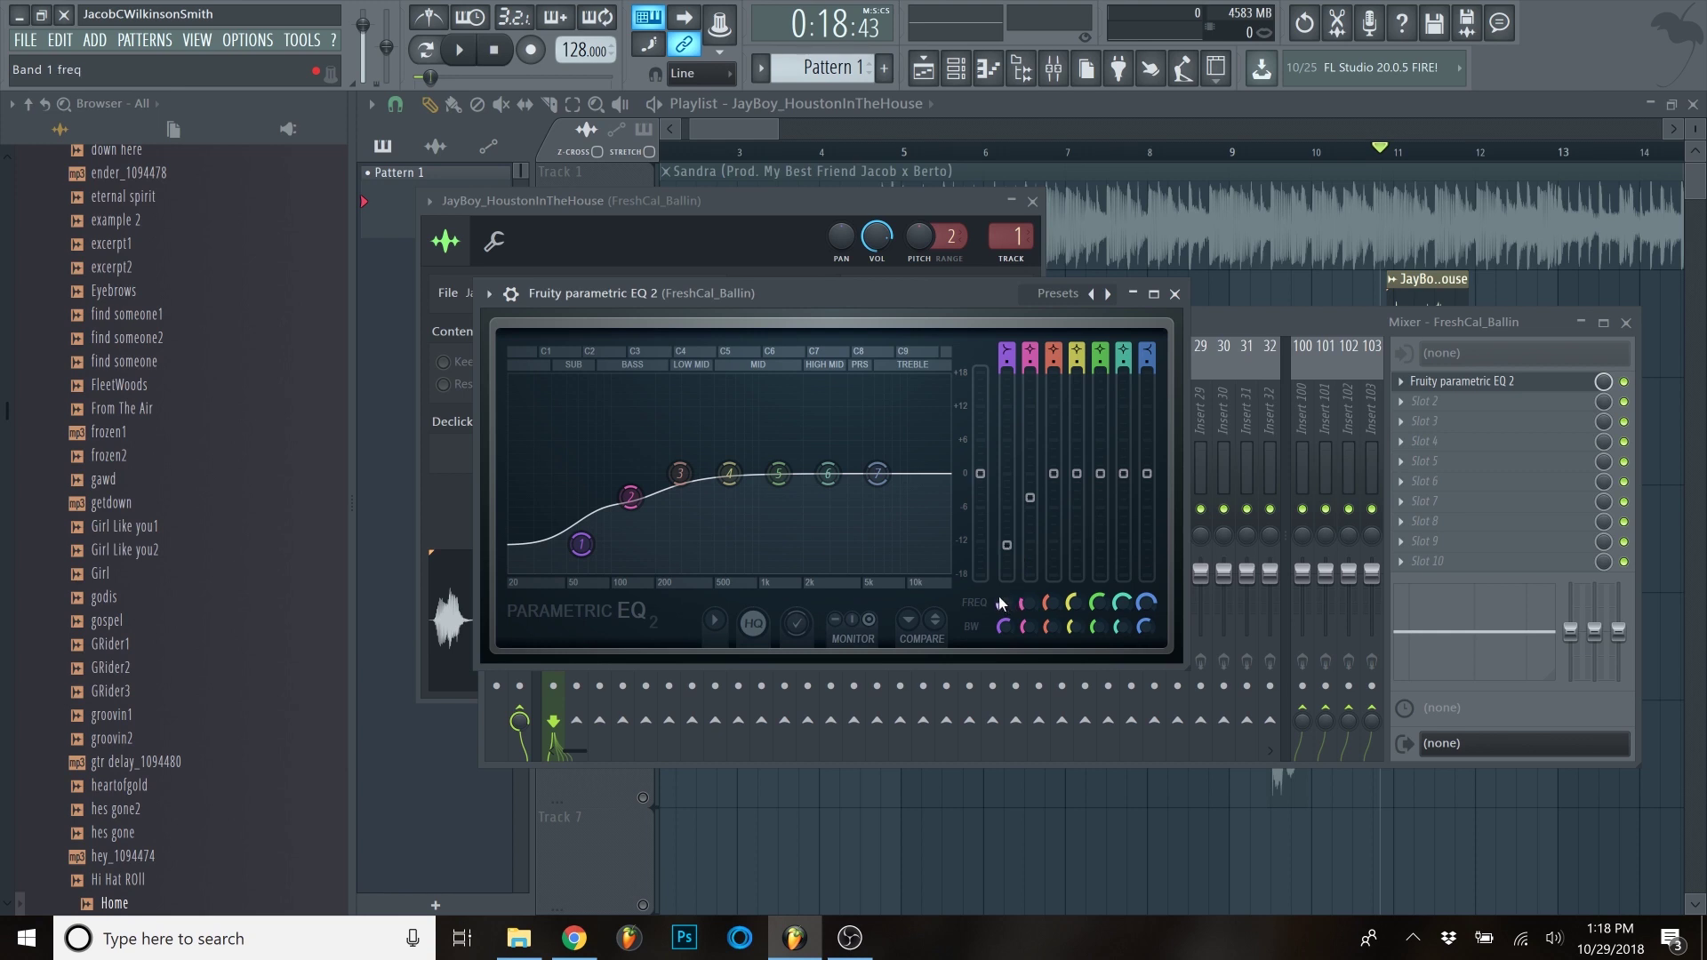
drag(1148, 474, 1148, 447)
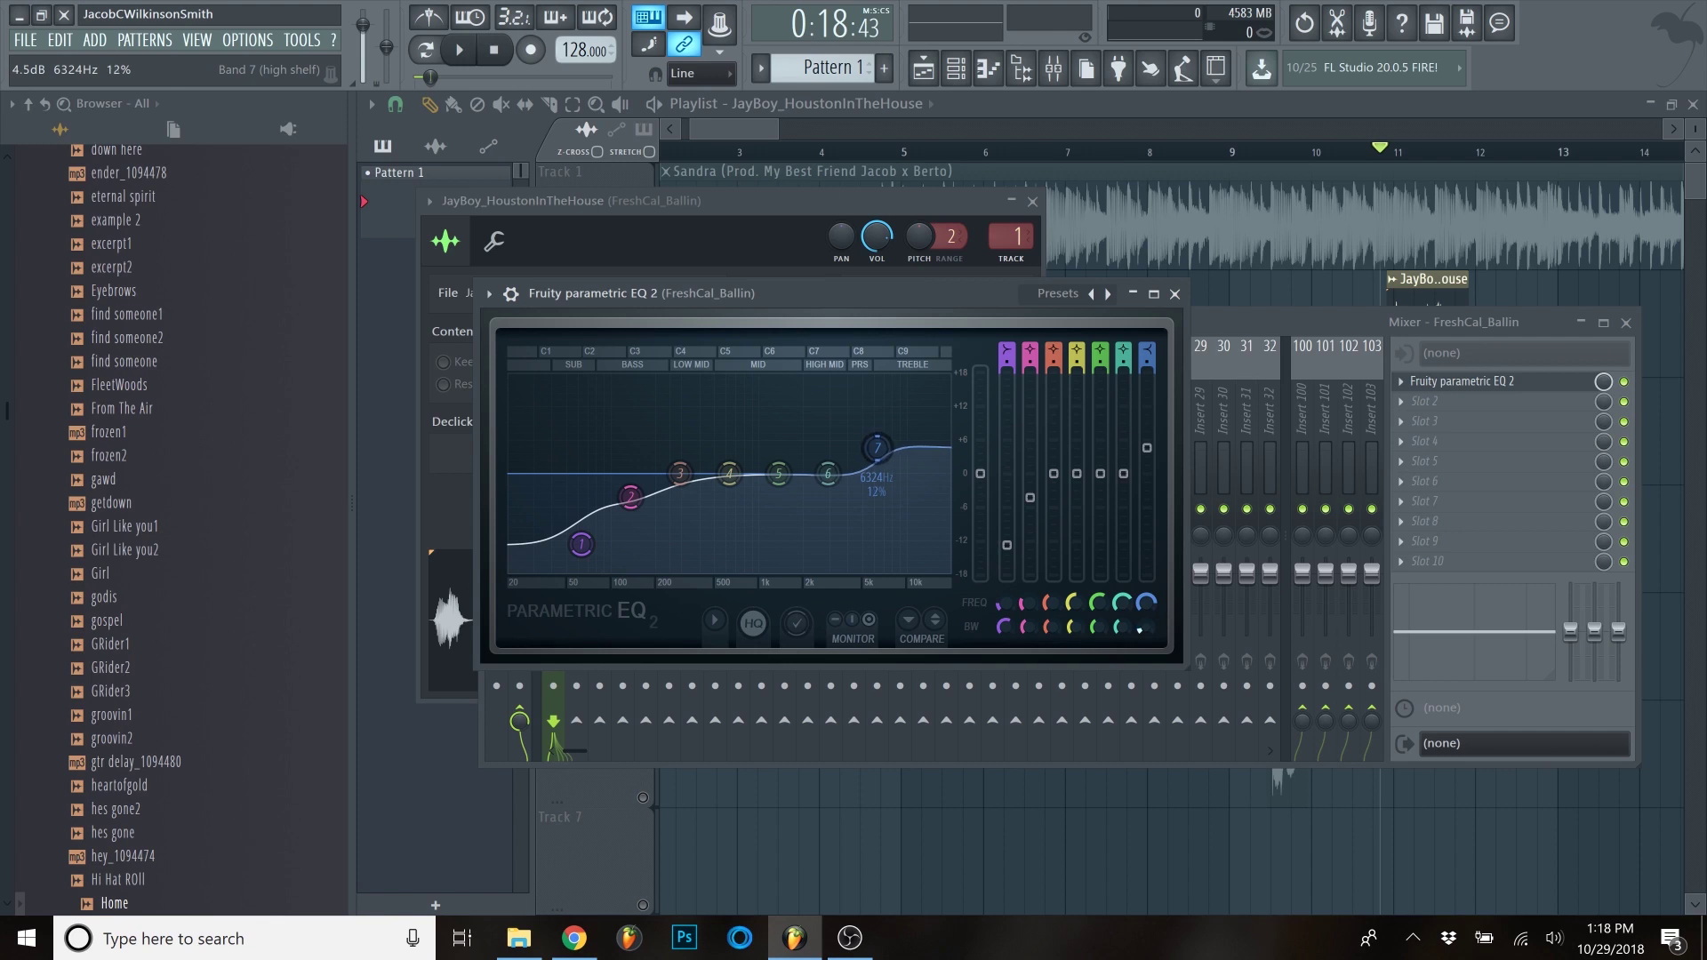
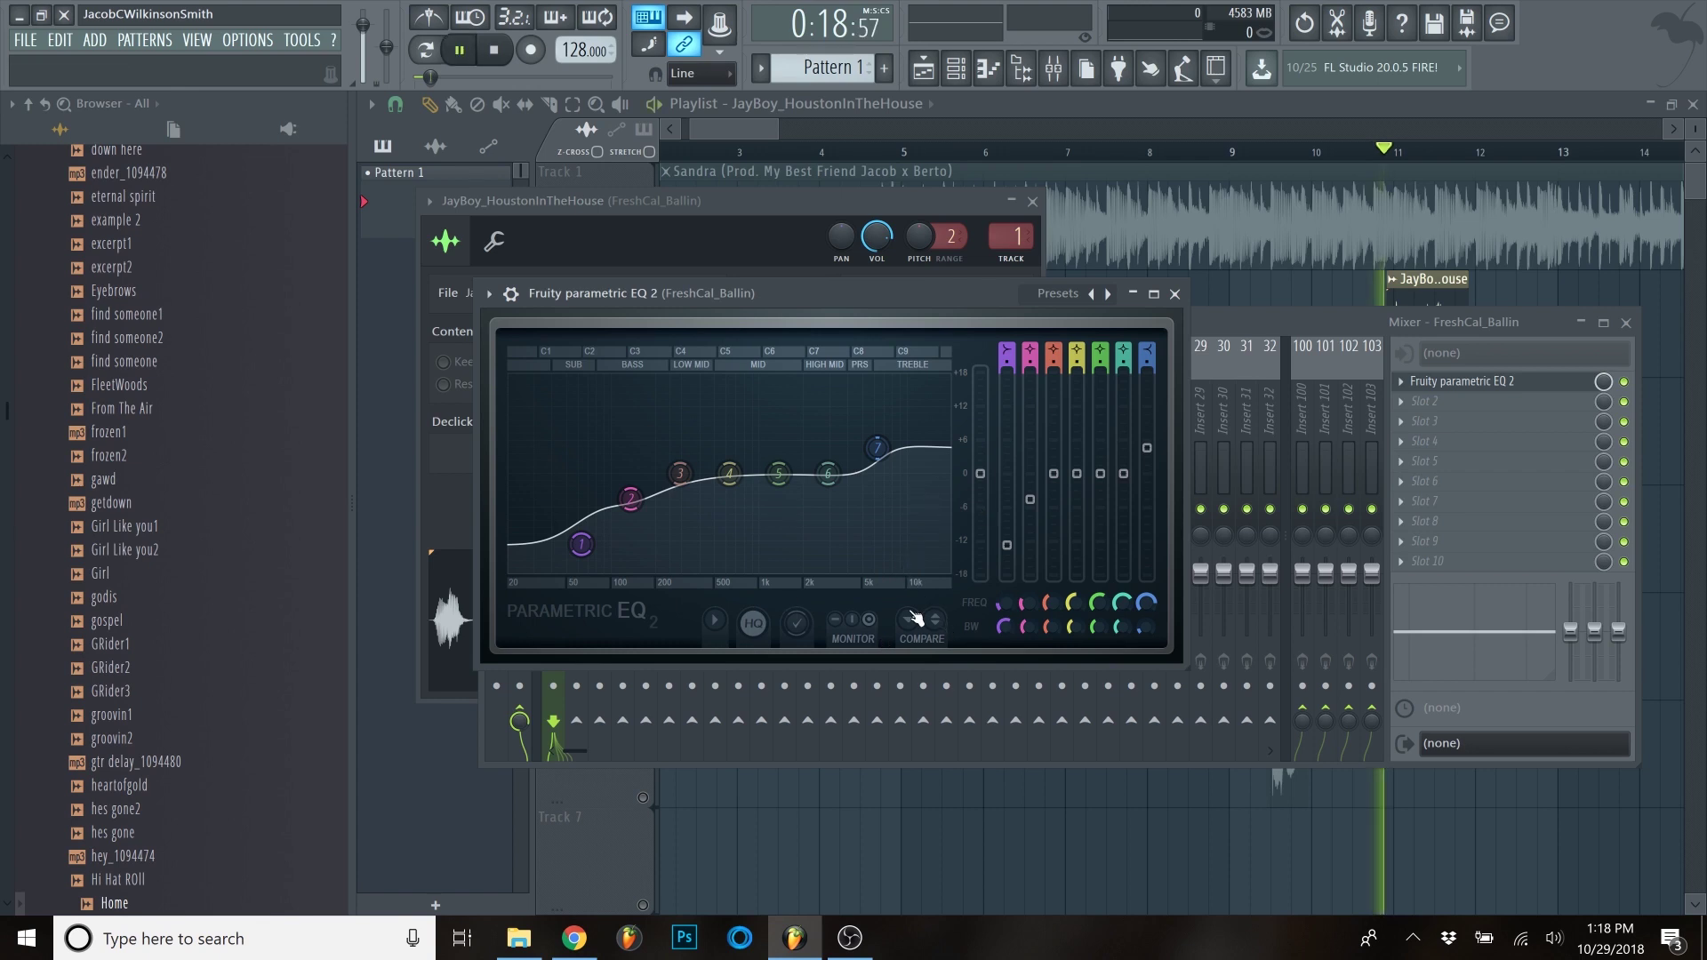
- Audition the JayBoy_HoustonInTheHouse tag through the EQ and try raising band 5
key(space)
key(space)
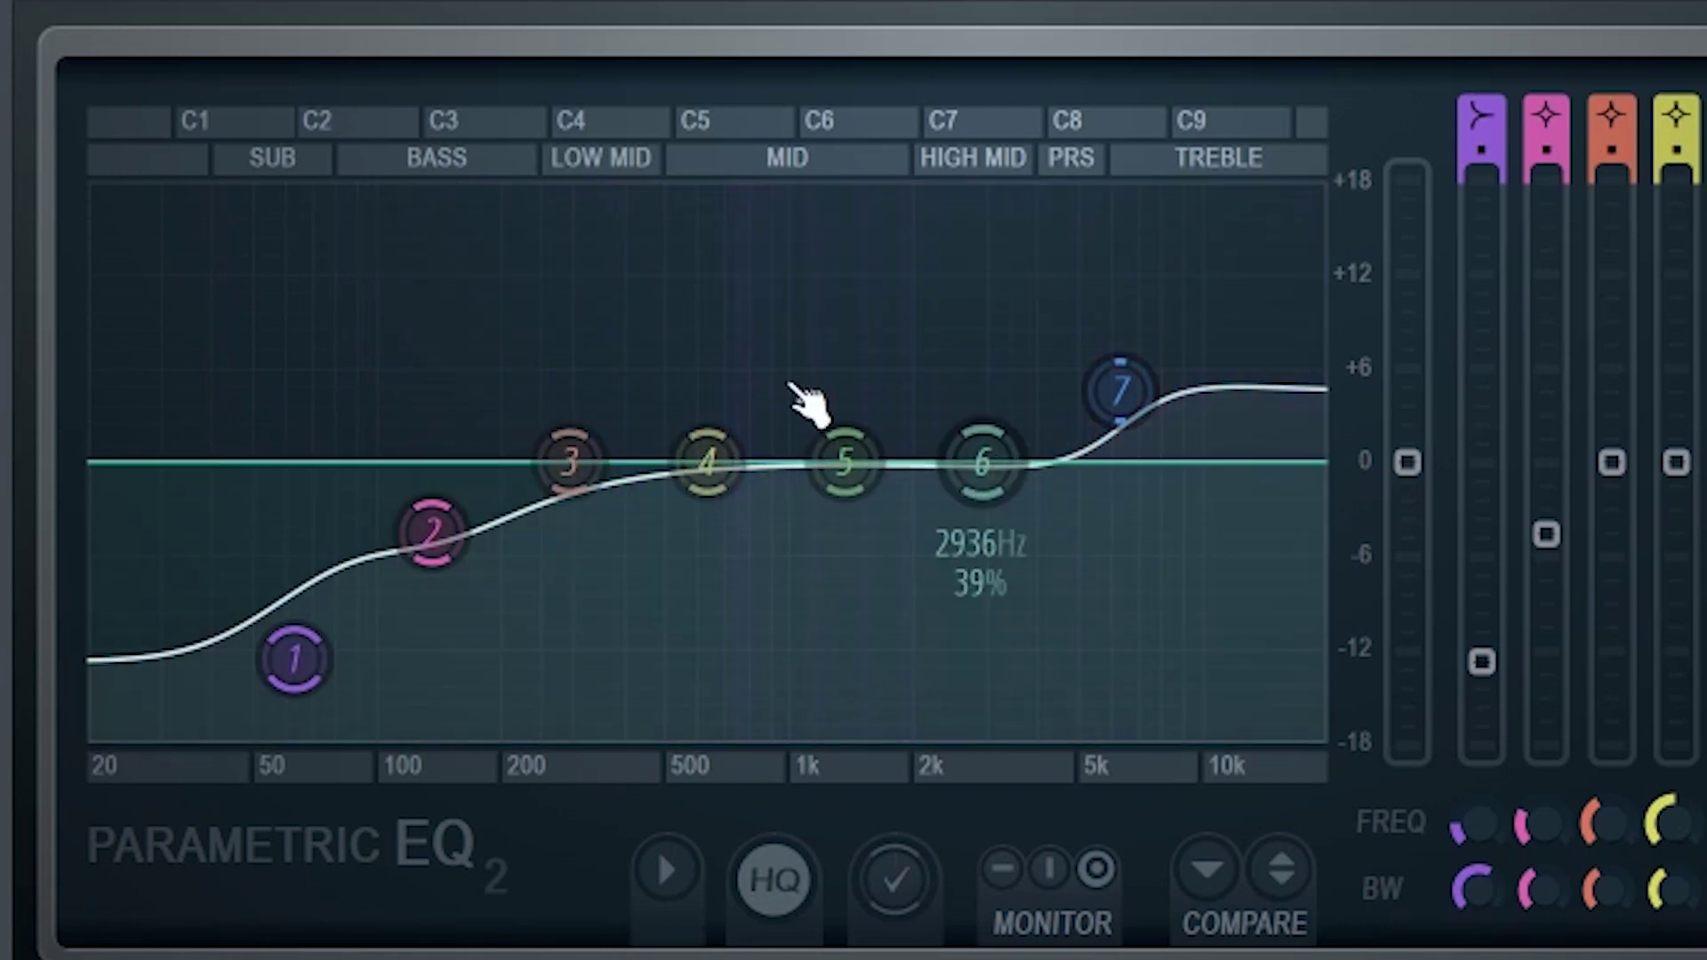
key(space)
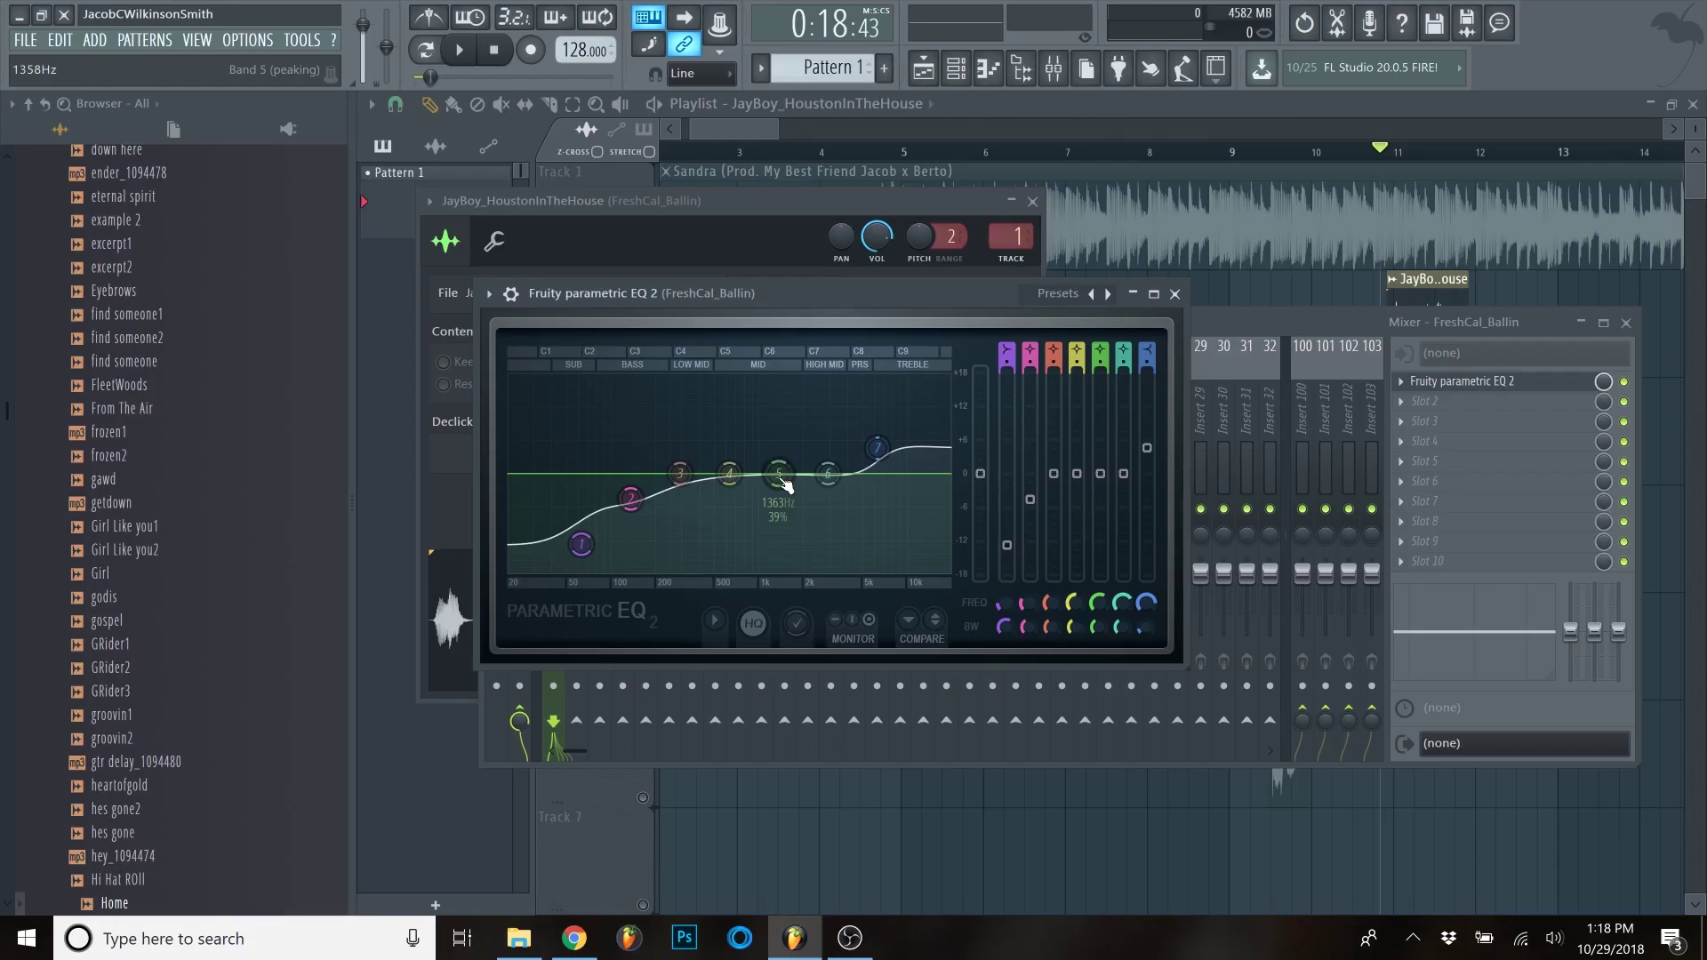
drag(783, 481, 792, 415)
key(space)
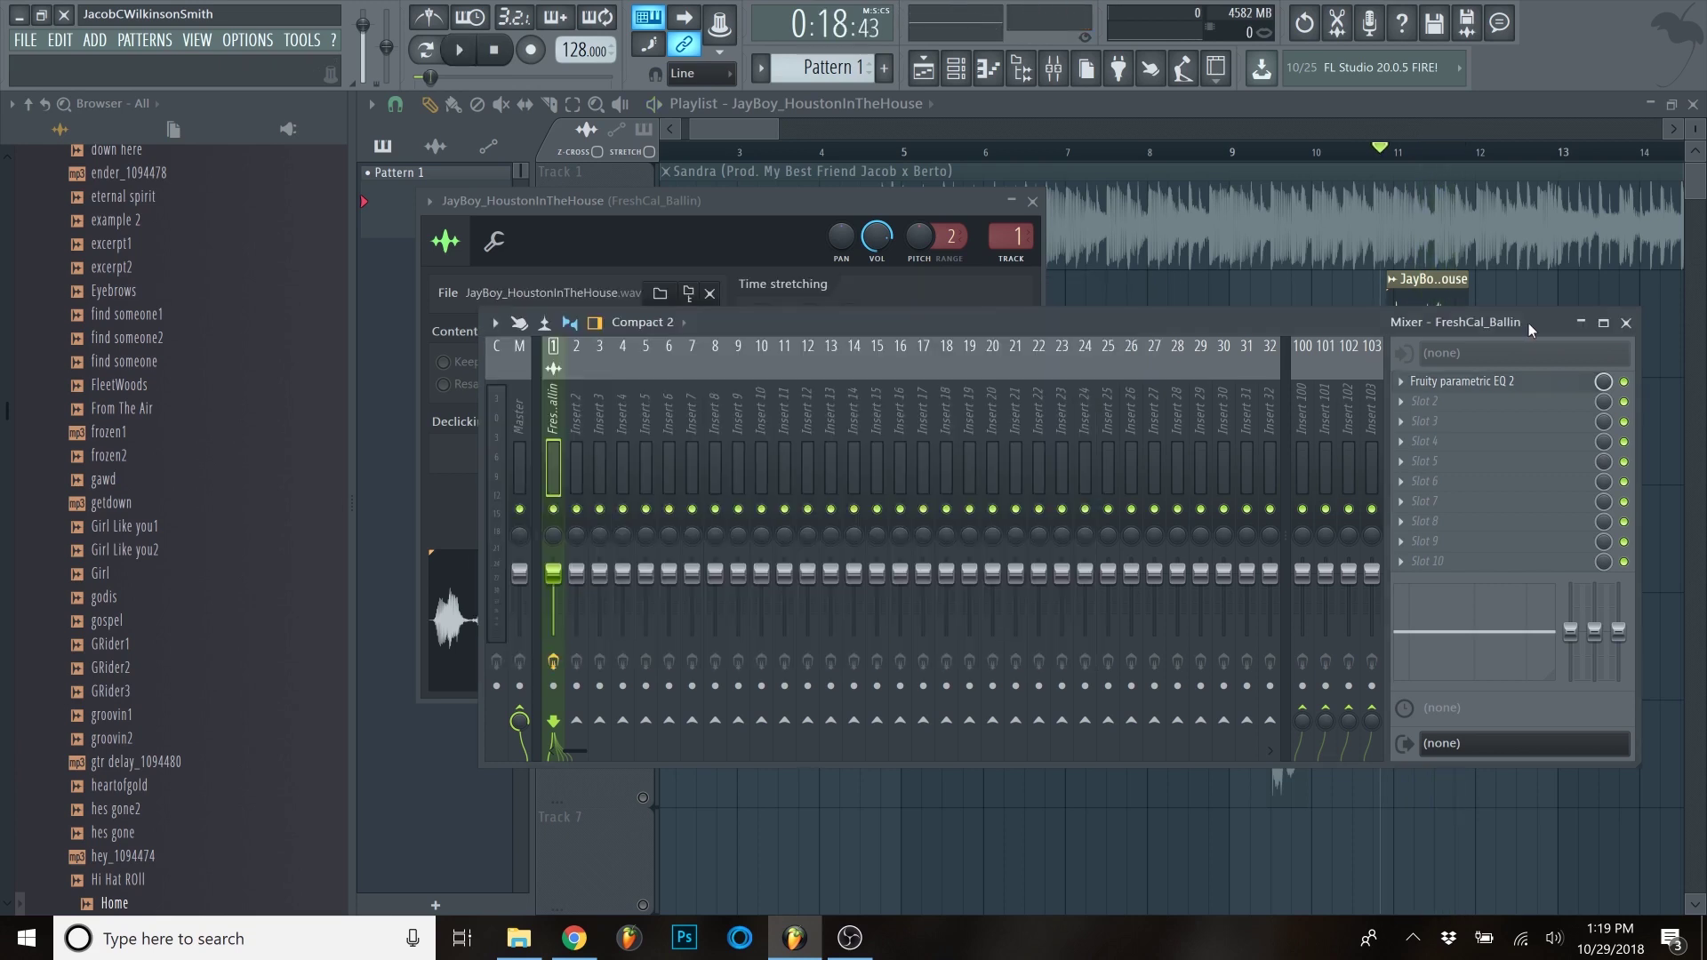
- Load Fruity Delay 3 into the second effect slot of the FreshCal_Ballin mixer track and audition the tag with it
click(1402, 406)
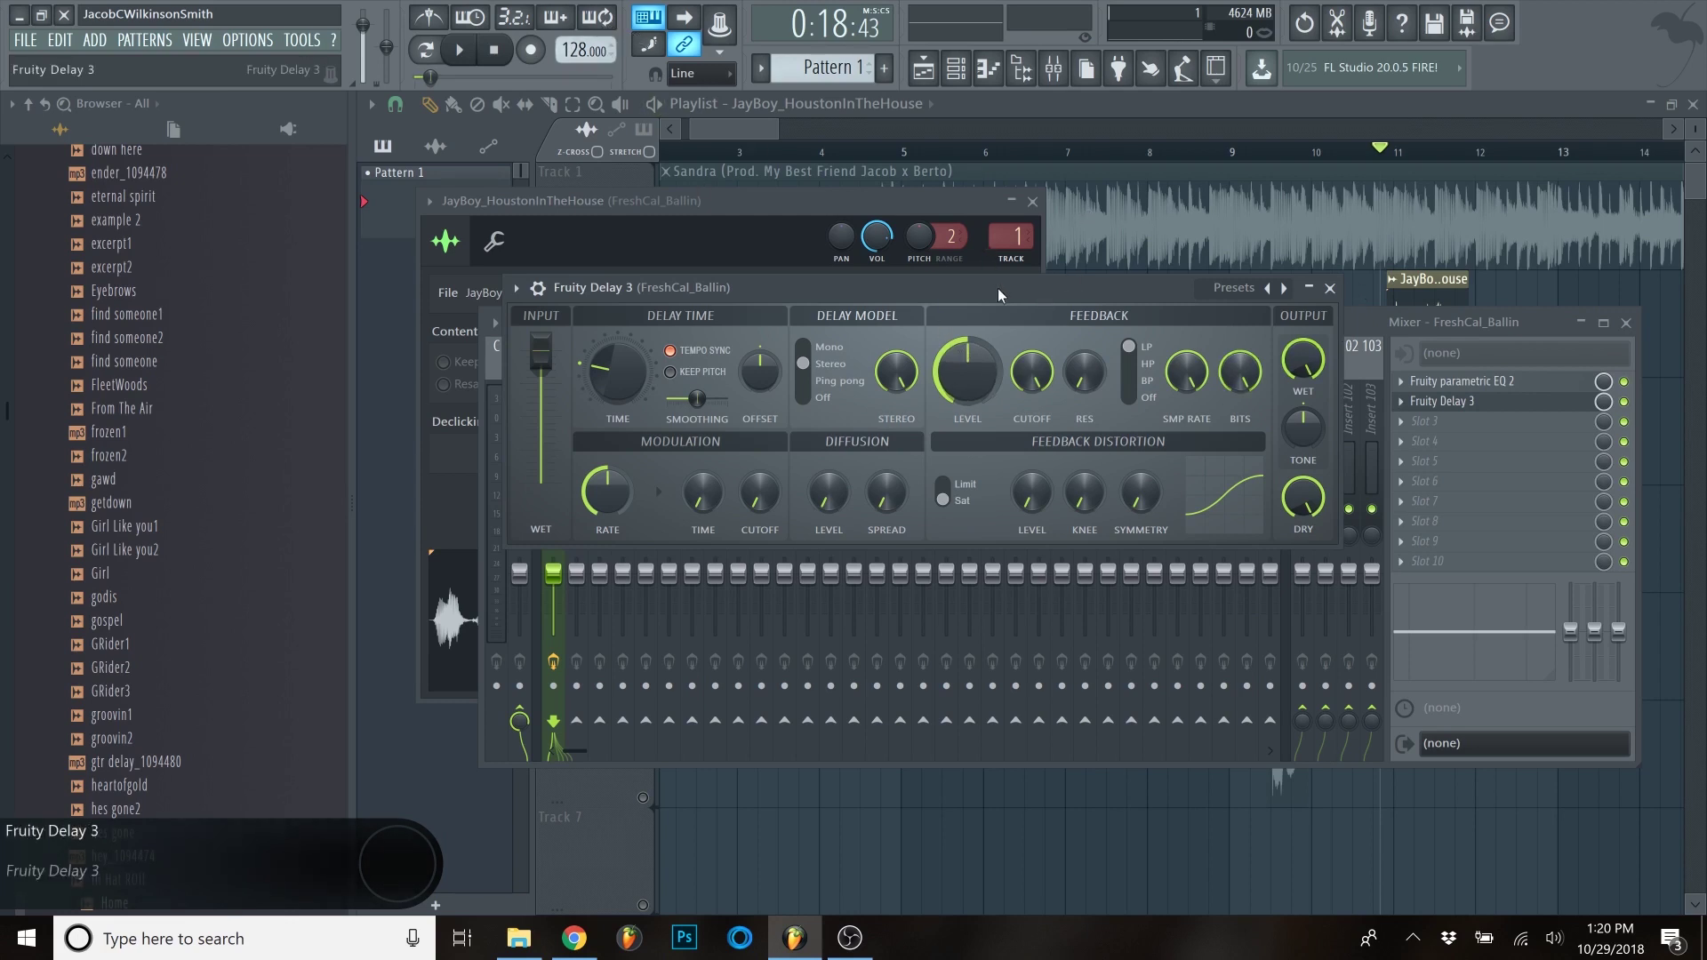
key(space)
key(space)
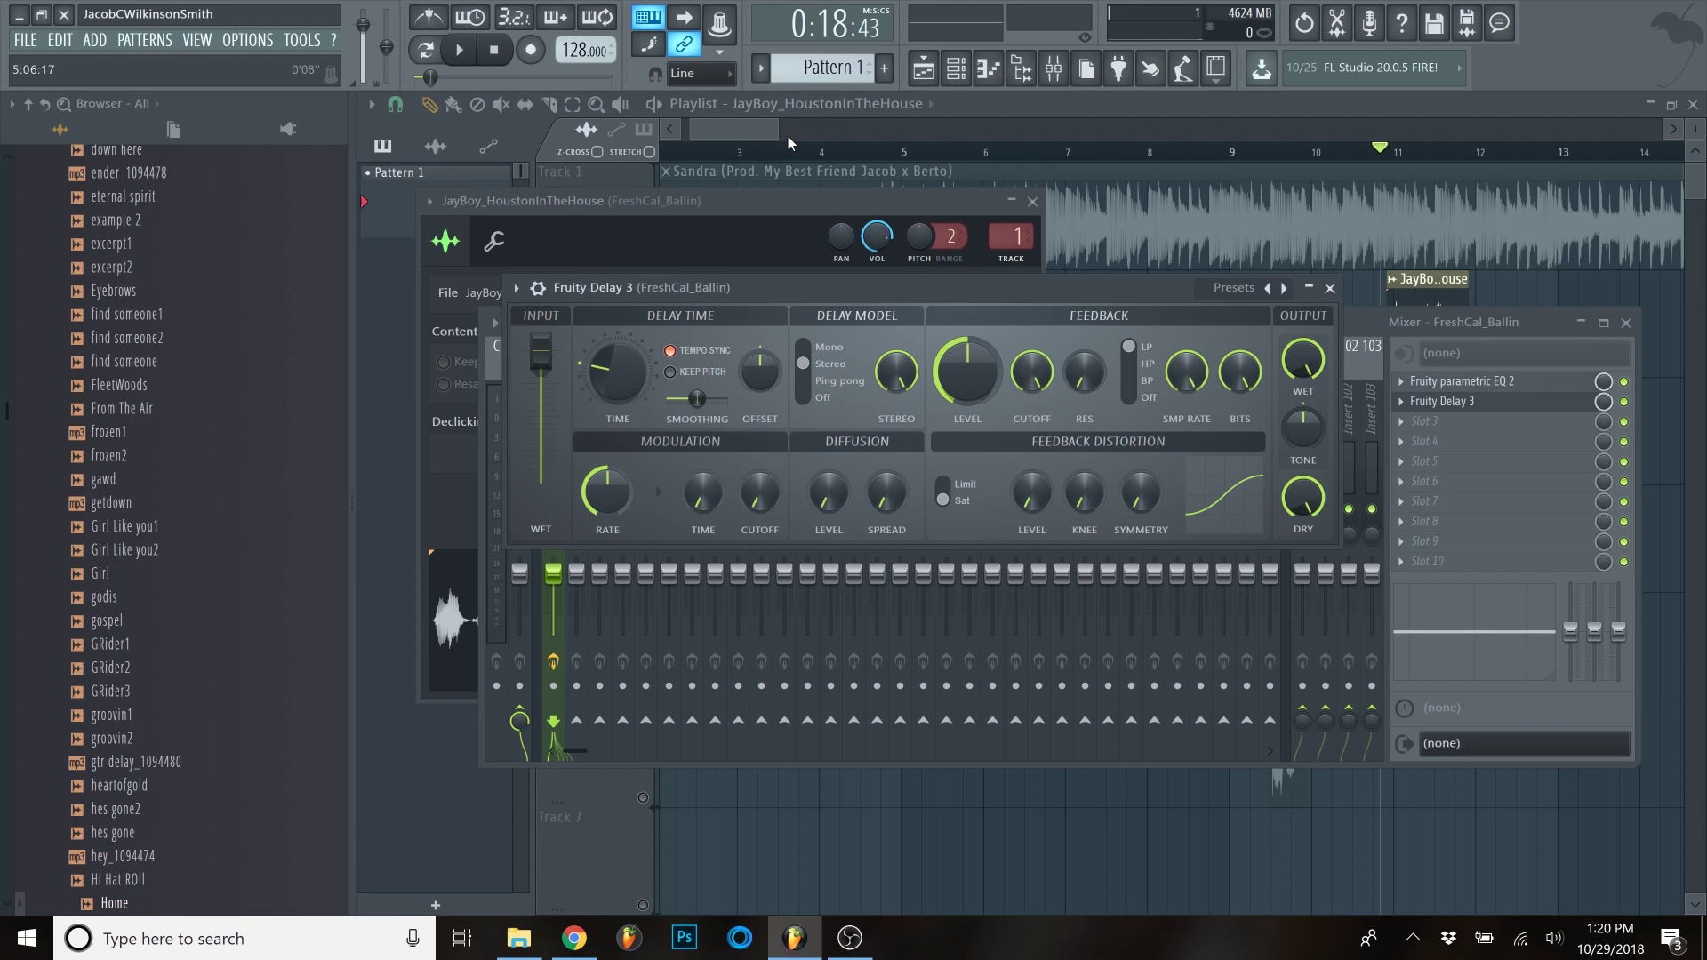
drag(866, 290, 900, 348)
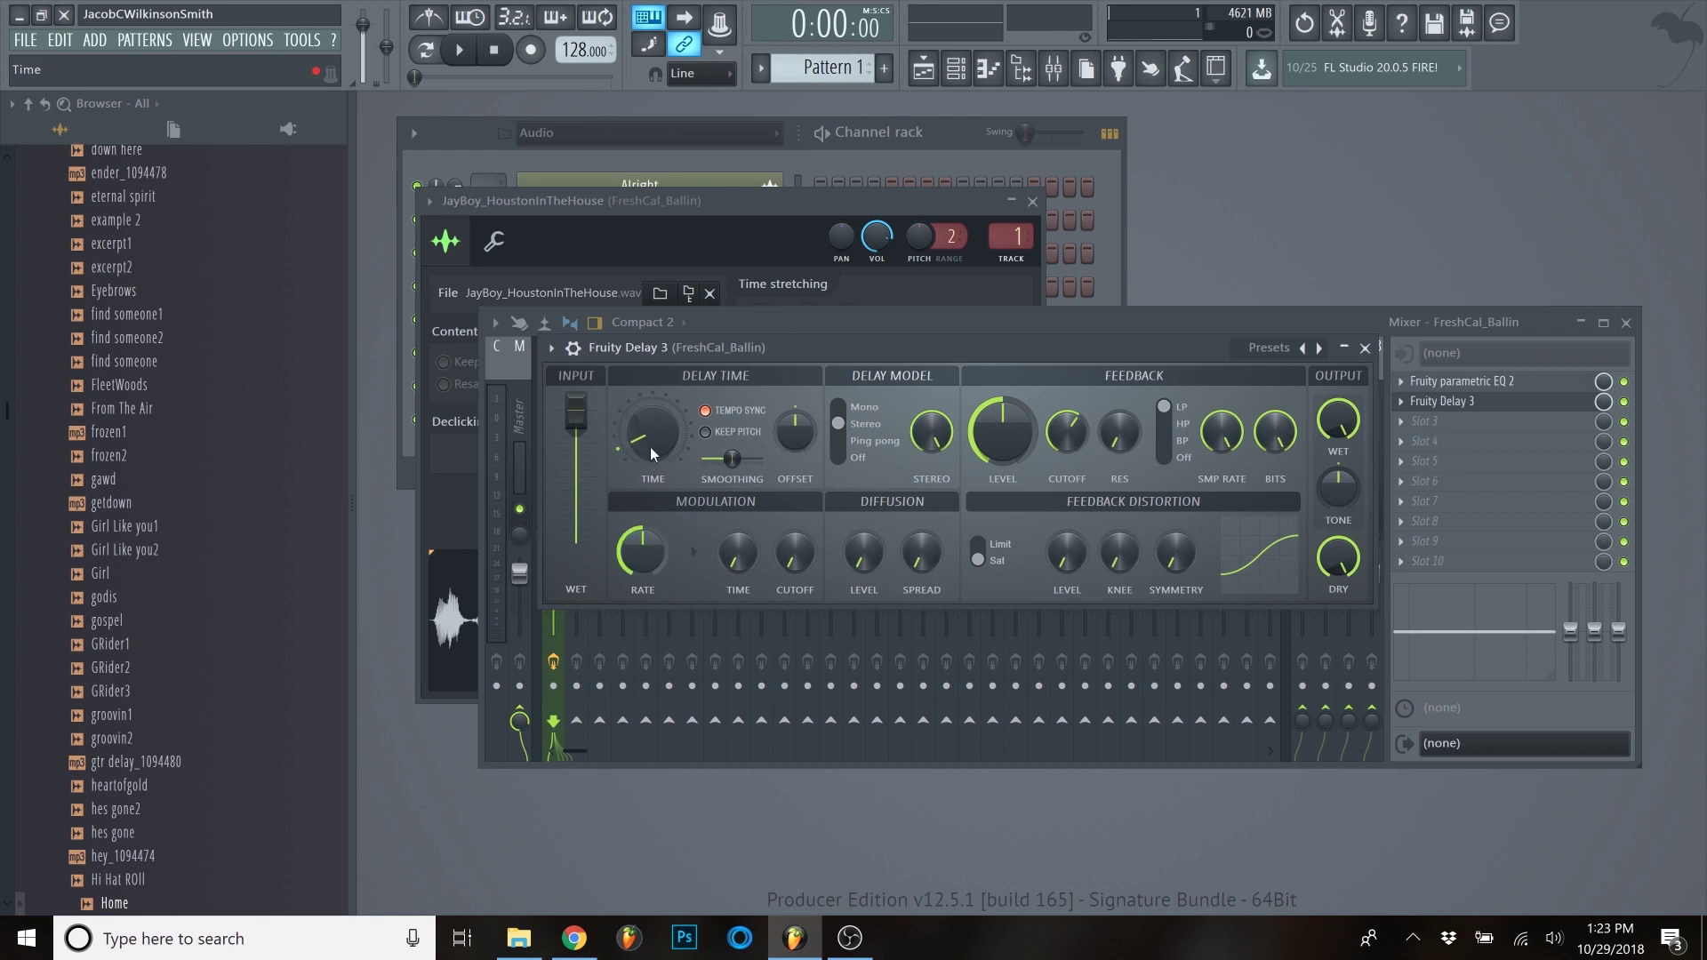
right_click(1012, 437)
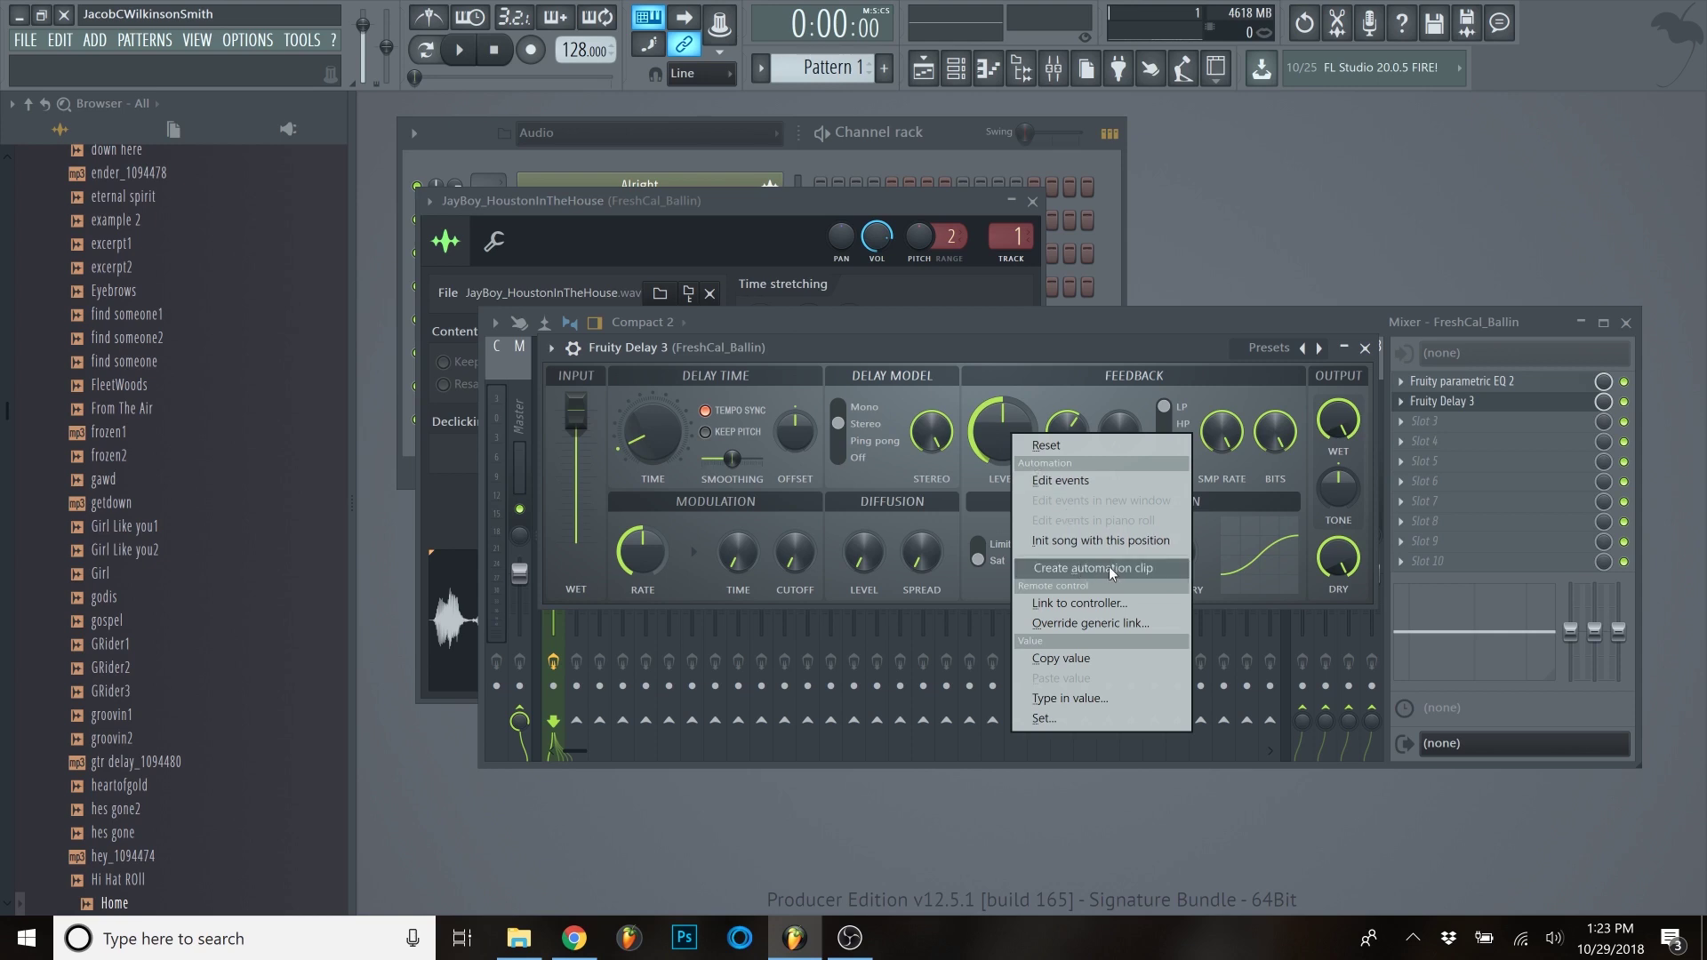
click(880, 347)
drag(1003, 434, 1002, 433)
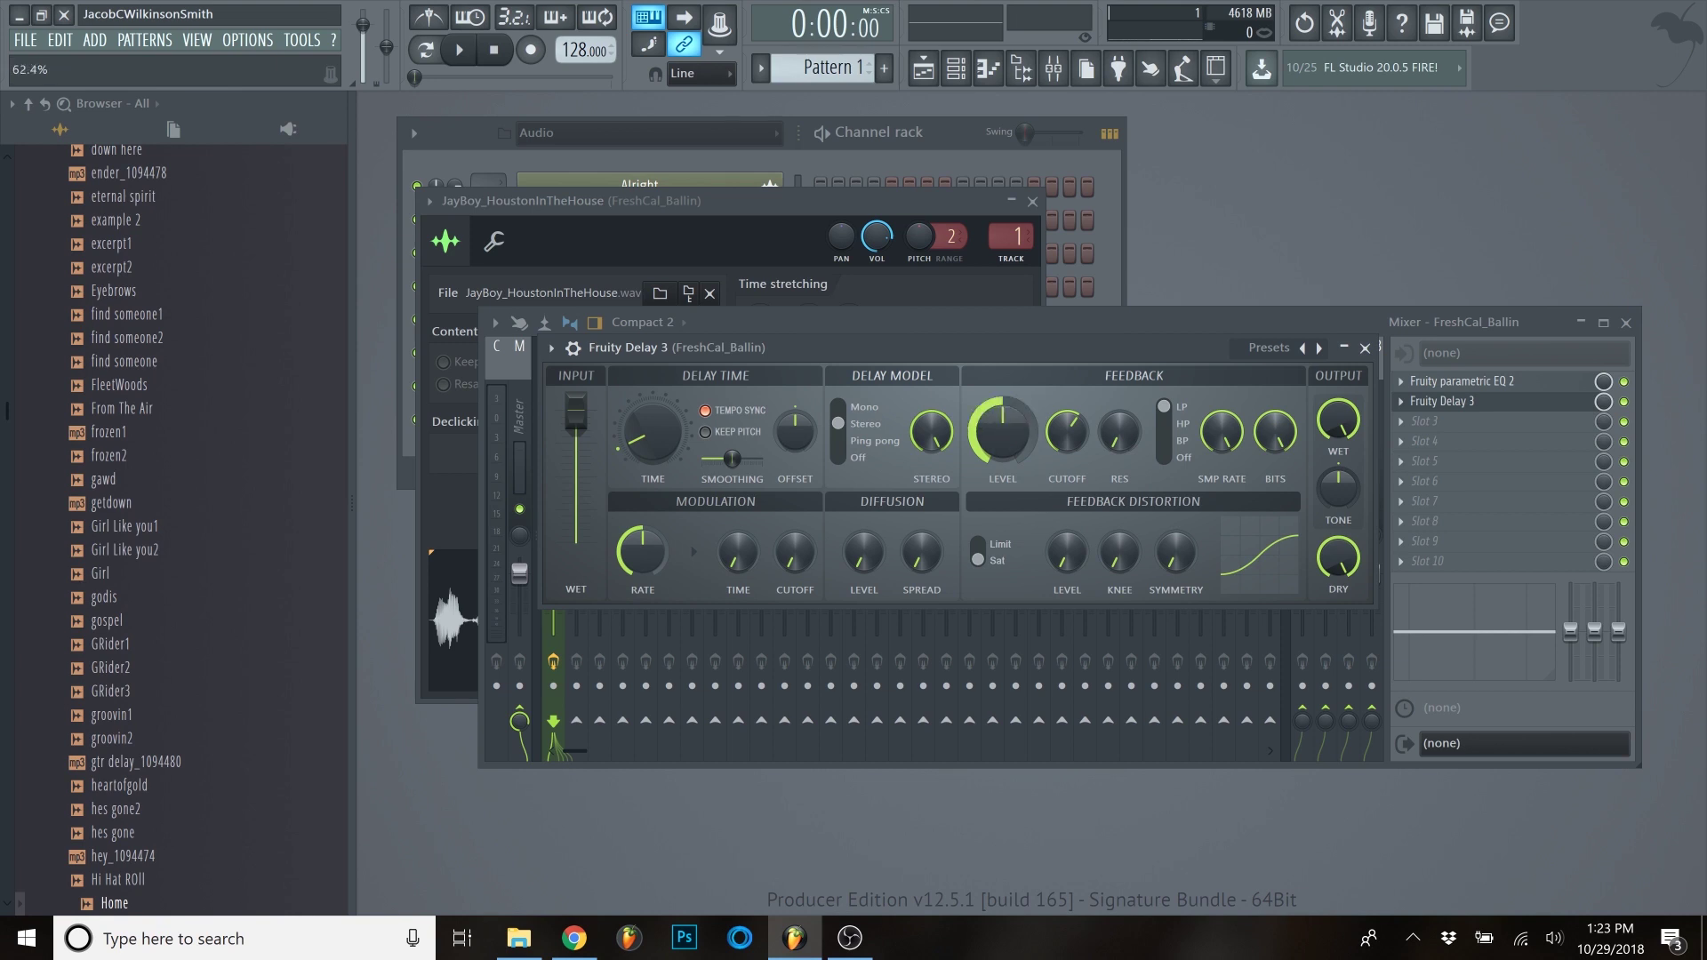
right_click(1007, 434)
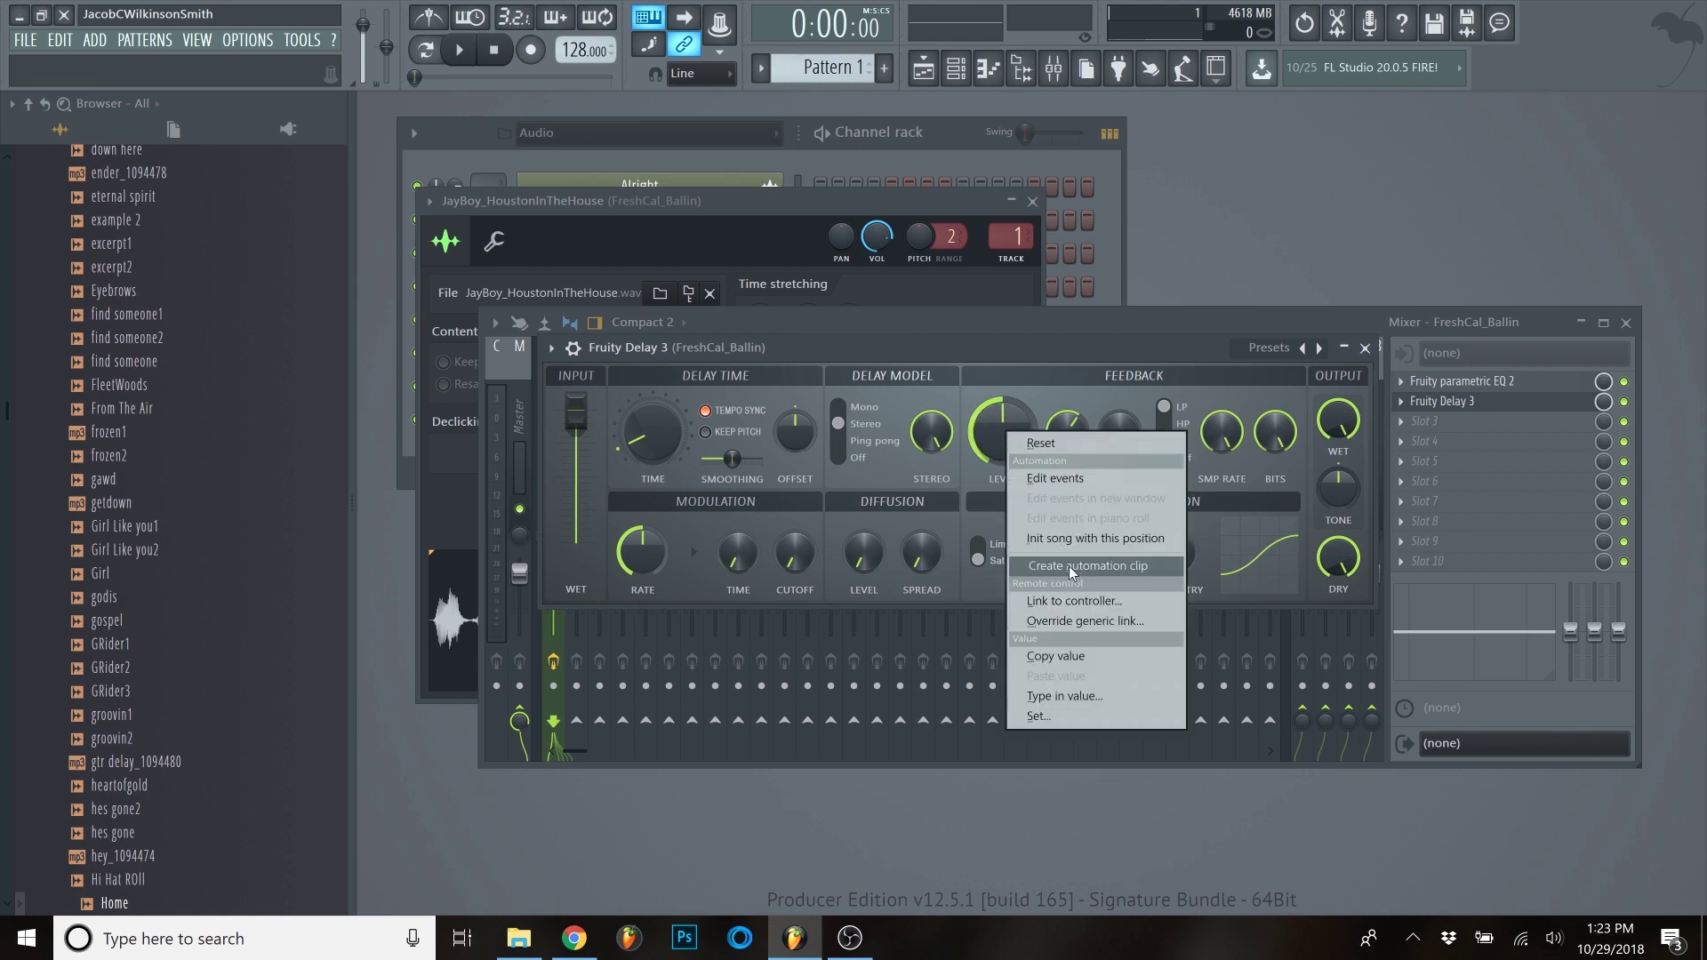
click(1147, 345)
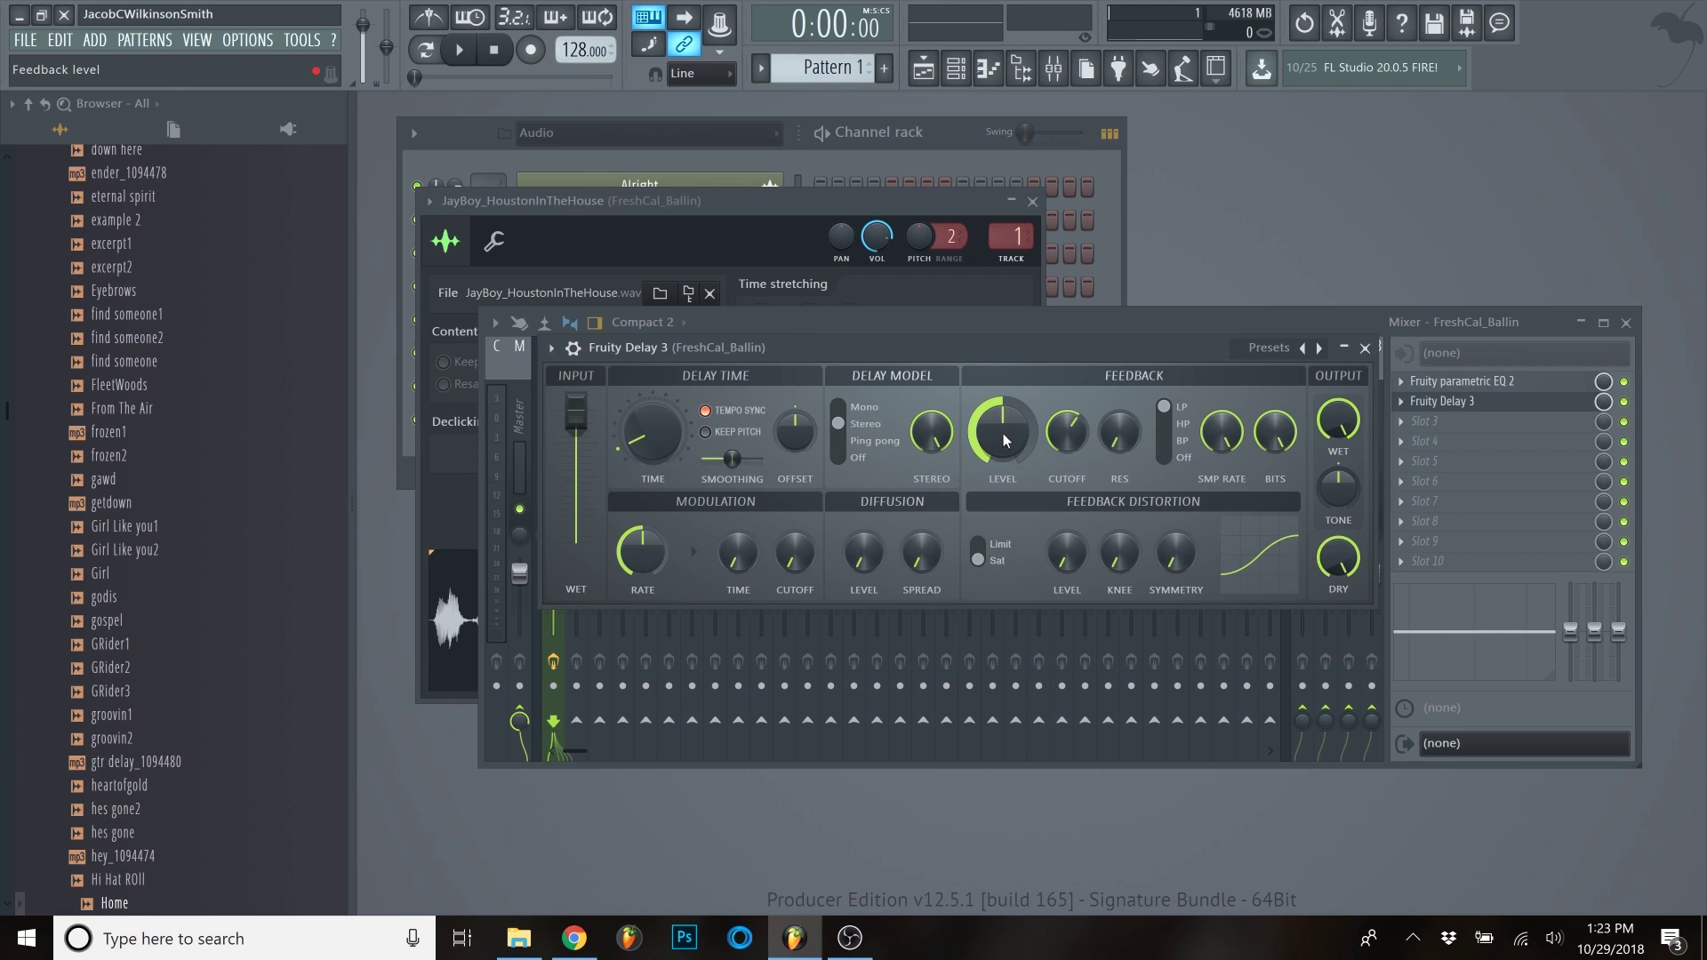
- Try a very high feedback level in Fruity Delay 3 while playing the song from the start
drag(1005, 439, 1005, 363)
click(460, 50)
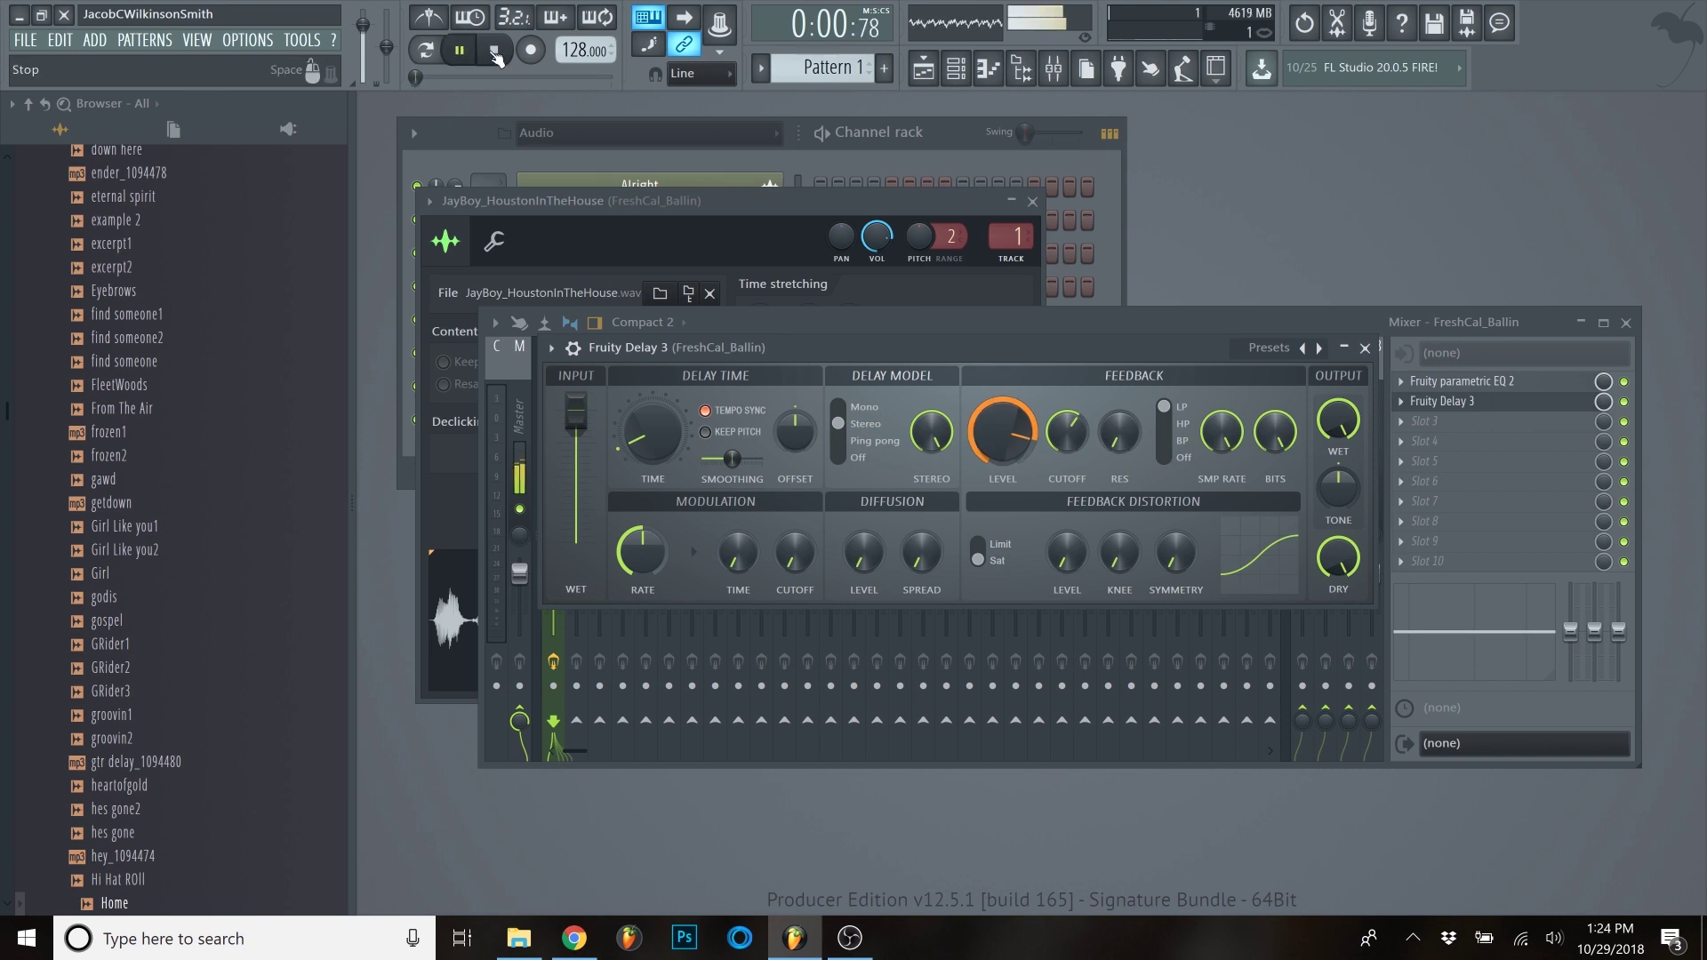
click(923, 67)
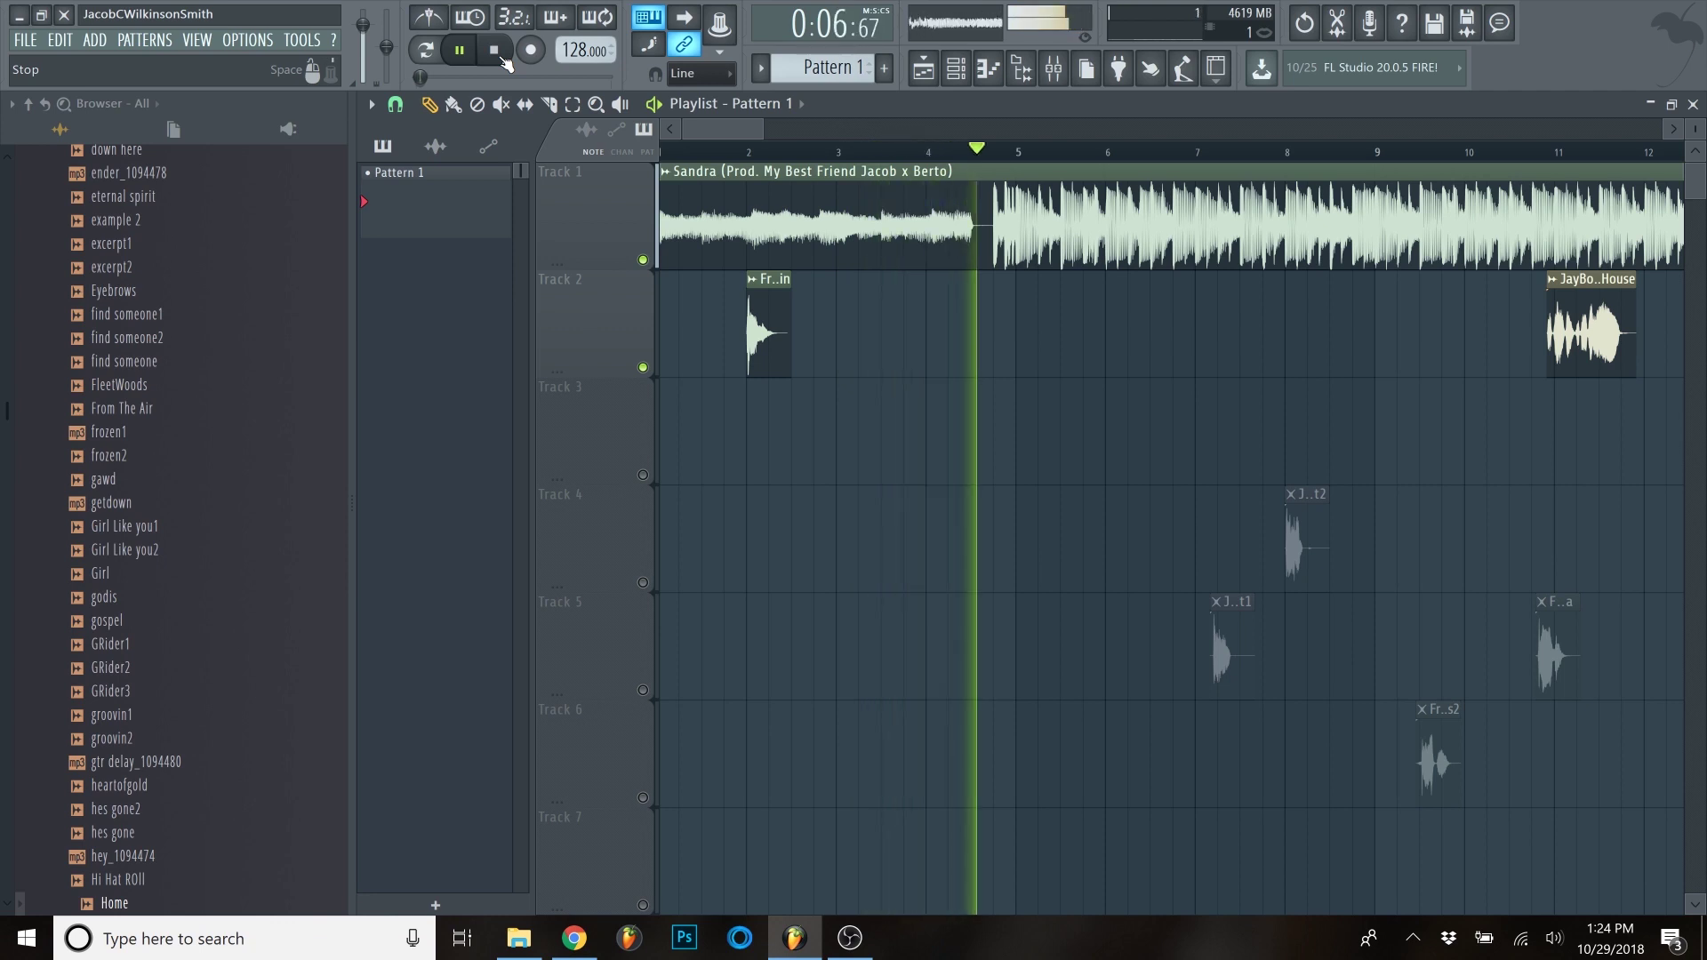
click(494, 50)
click(1693, 104)
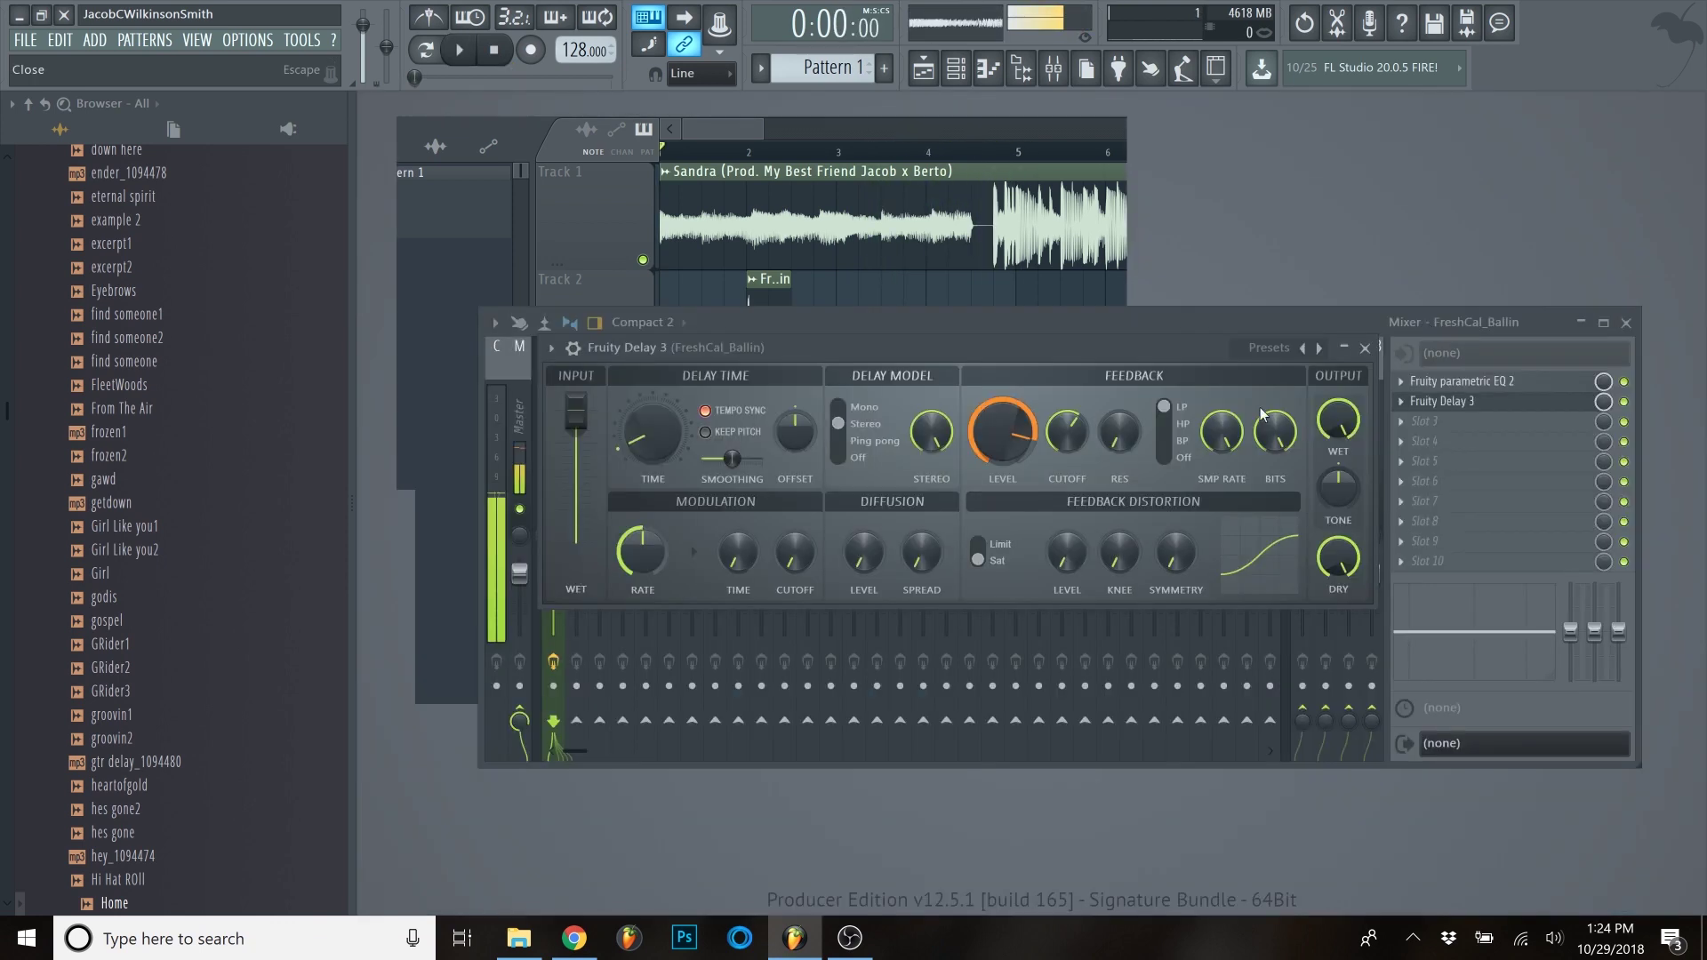
- Set the Fruity Delay 3 feedback level within the orange range and create an automation clip for it
drag(1002, 432, 1003, 543)
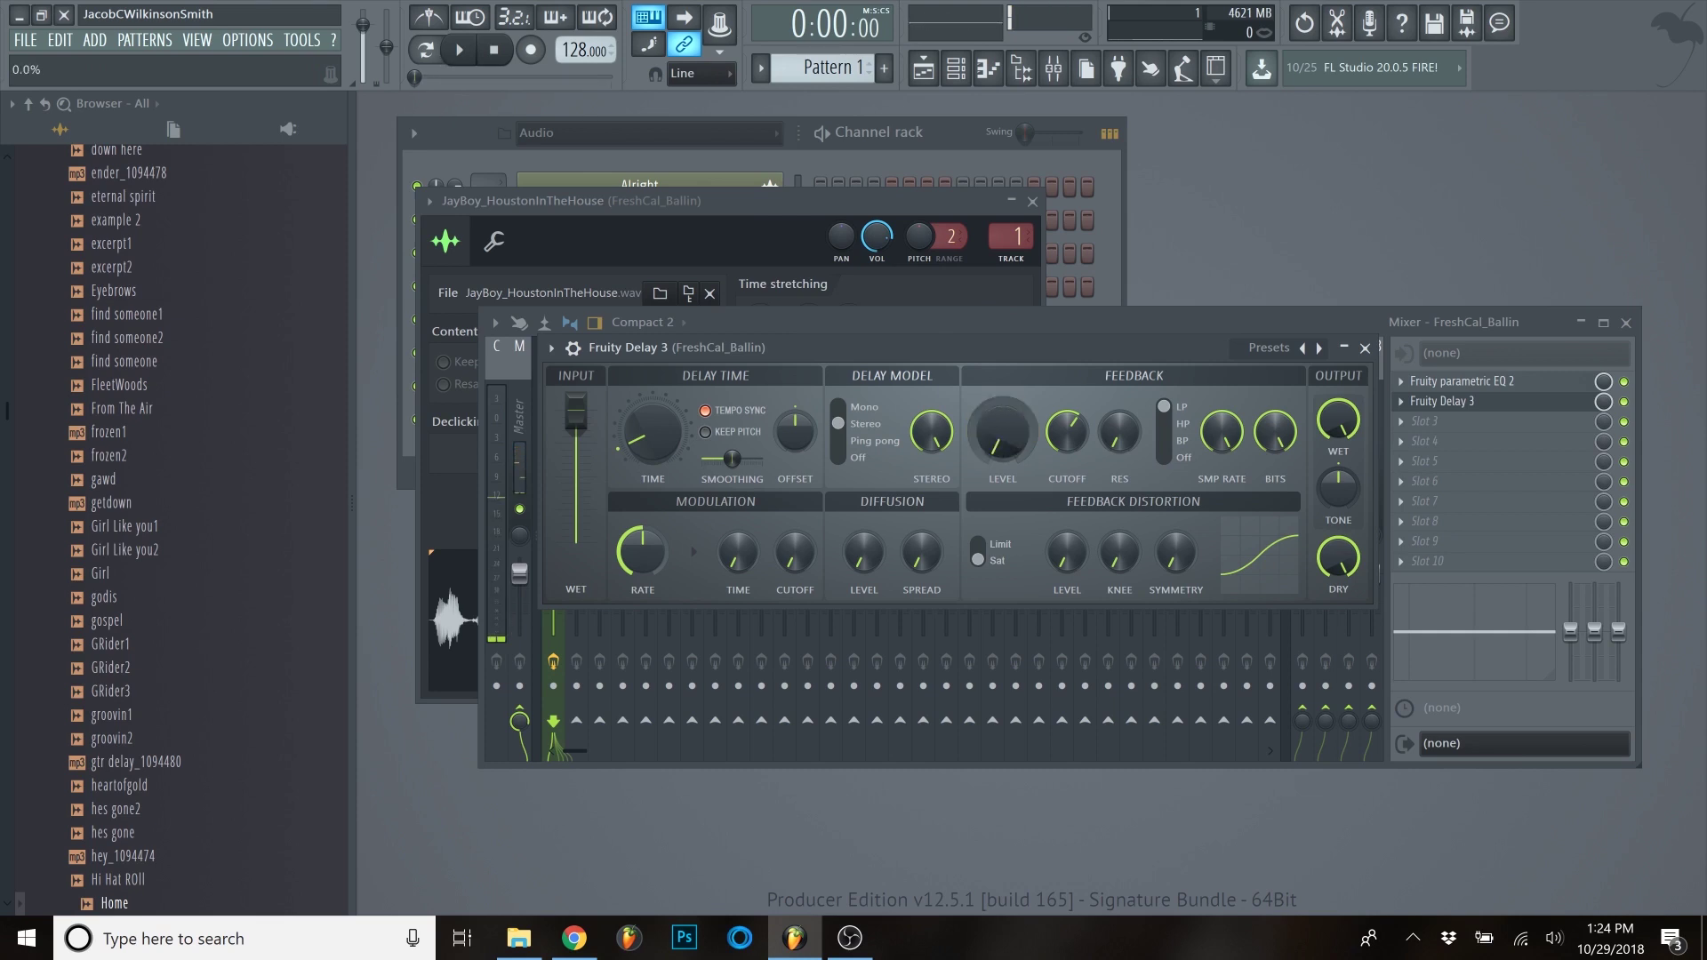
drag(1006, 435, 1003, 373)
right_click(1000, 434)
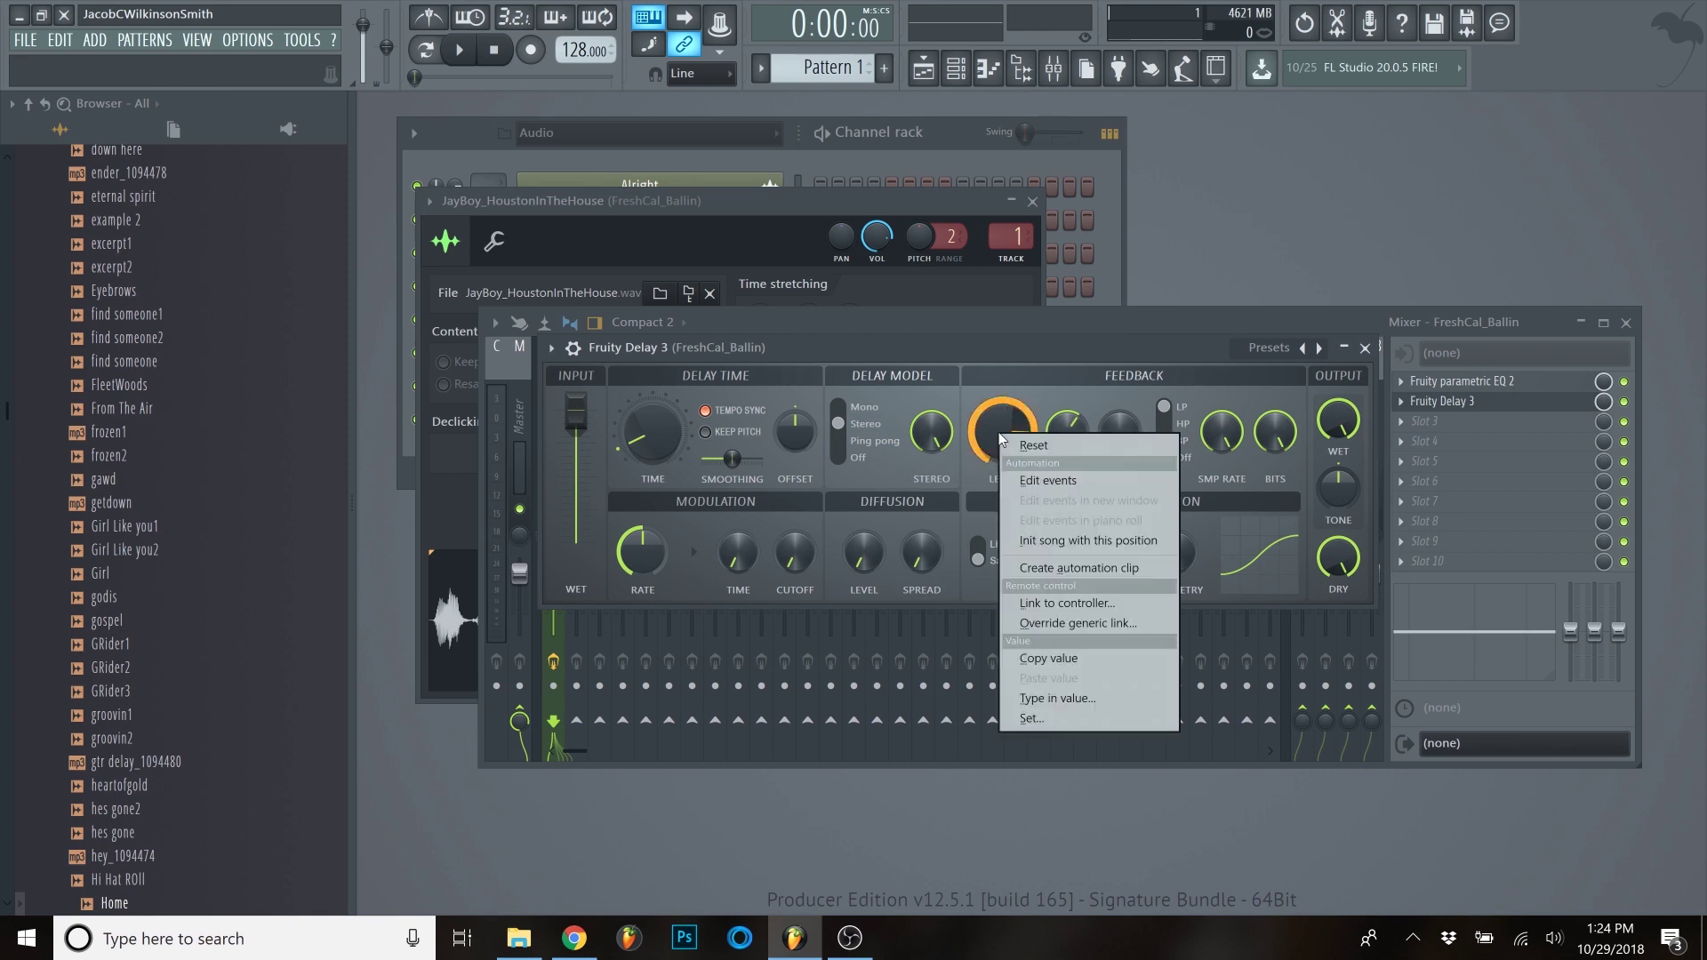
click(1082, 567)
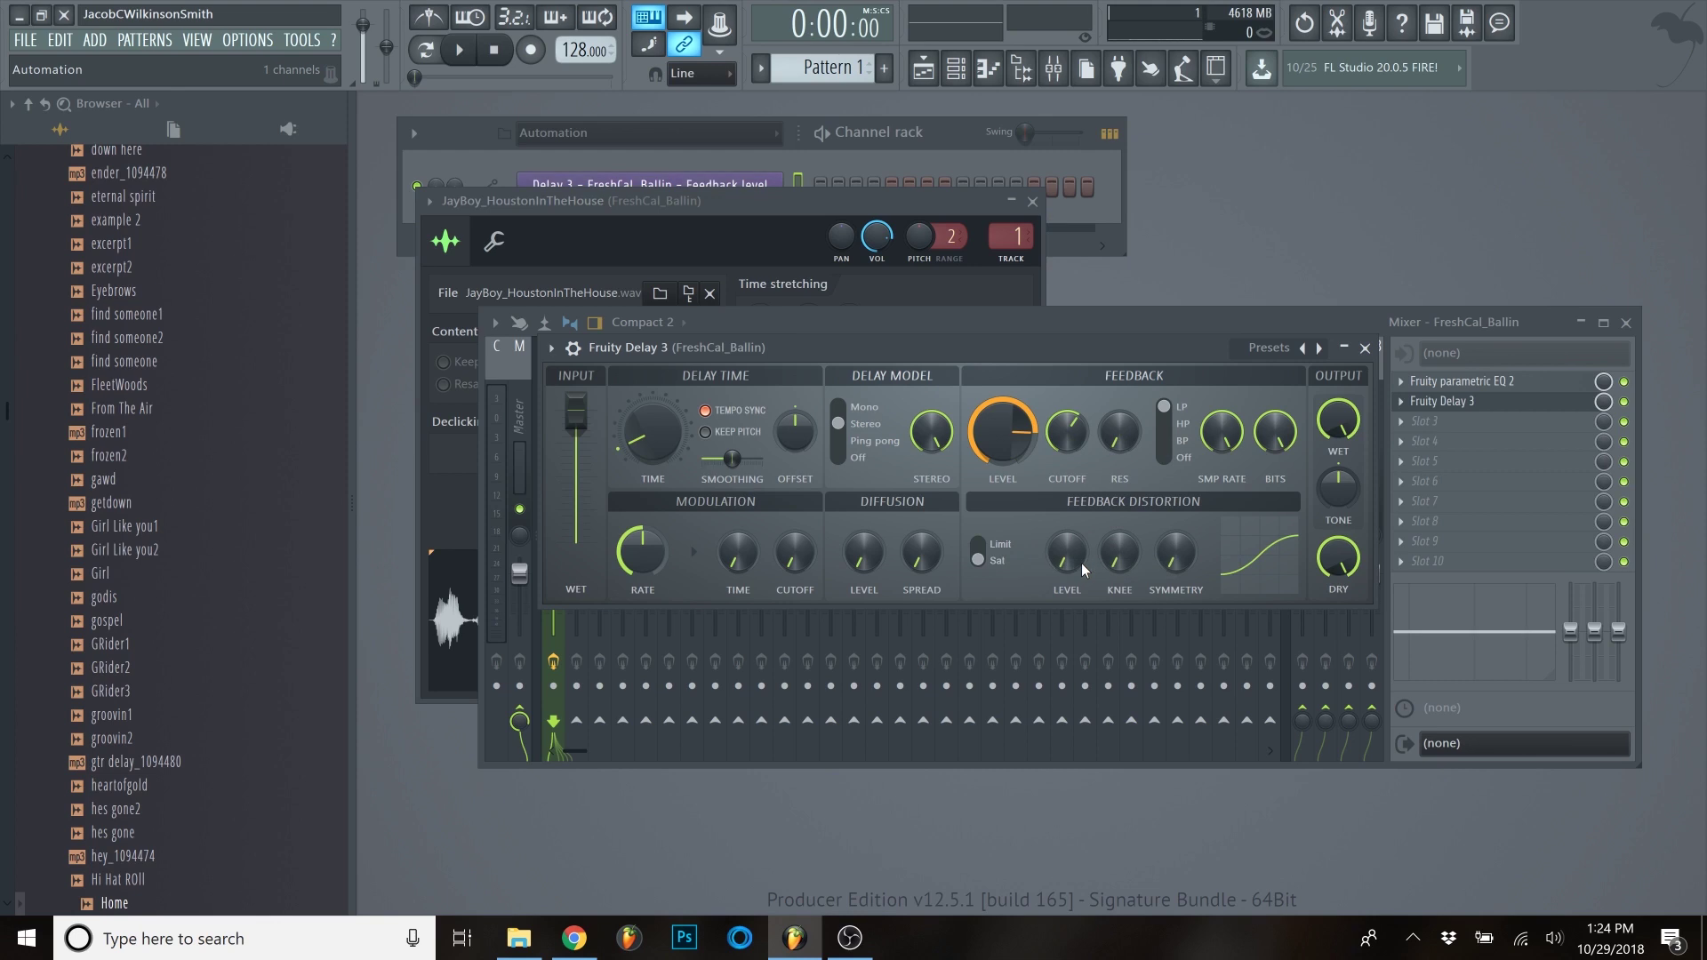
- Show the playlist and unmute Track 3, which holds the Feedback level automation clip
key(F5)
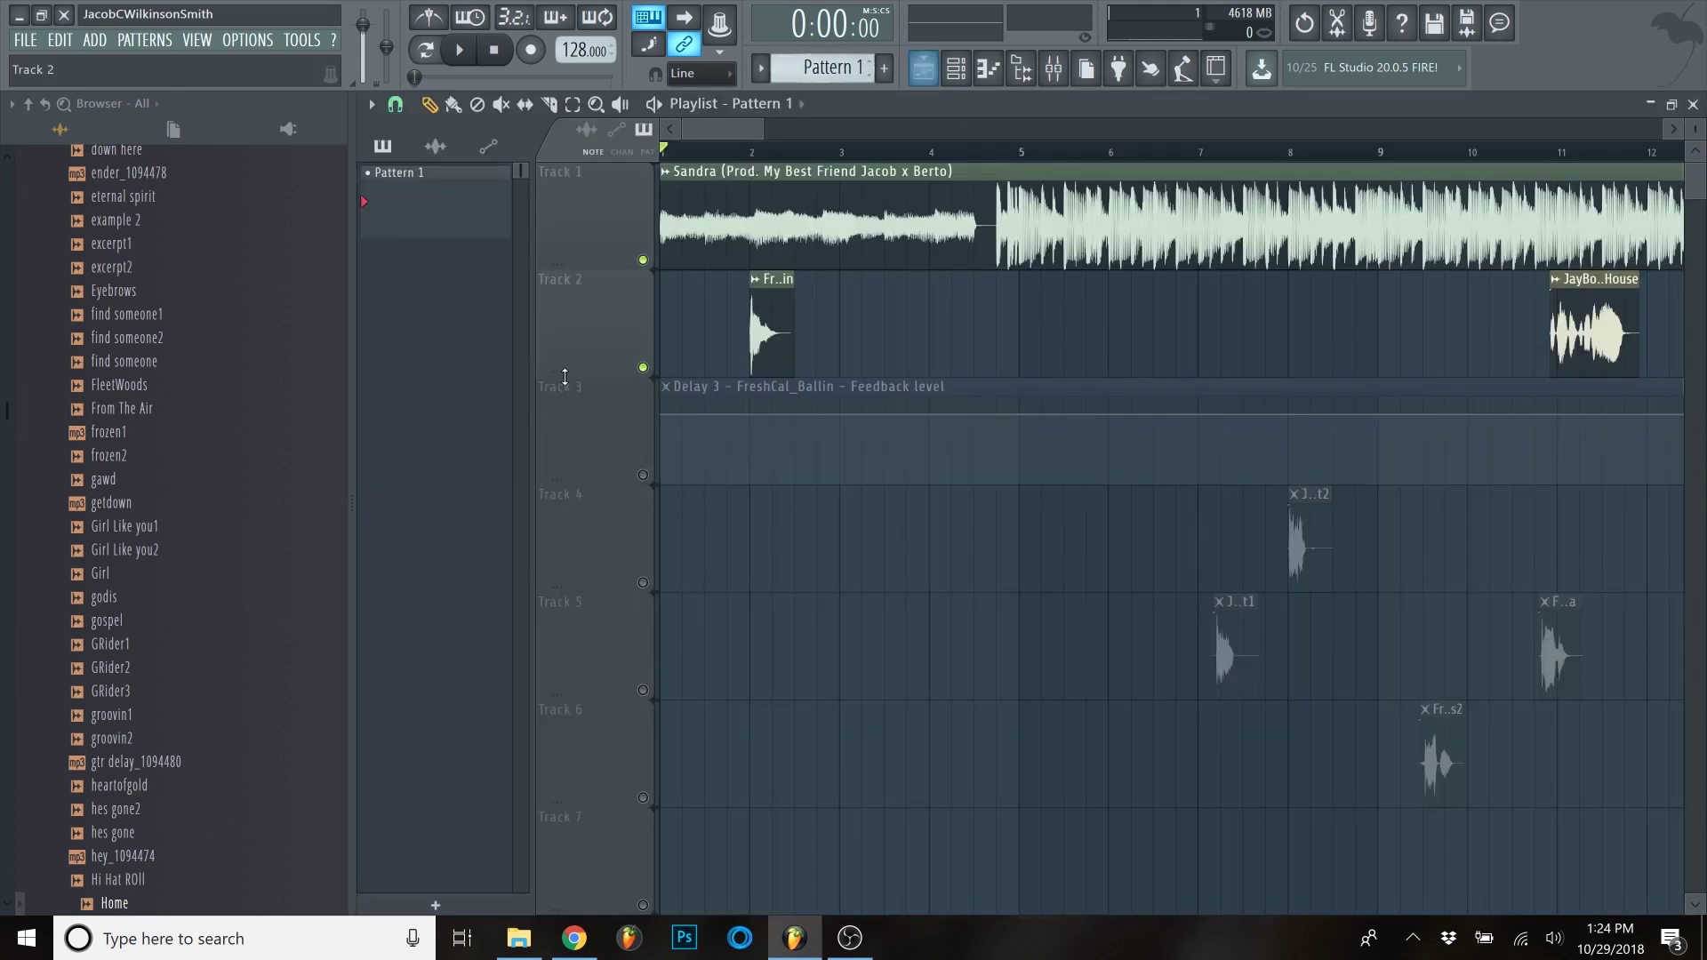
click(644, 477)
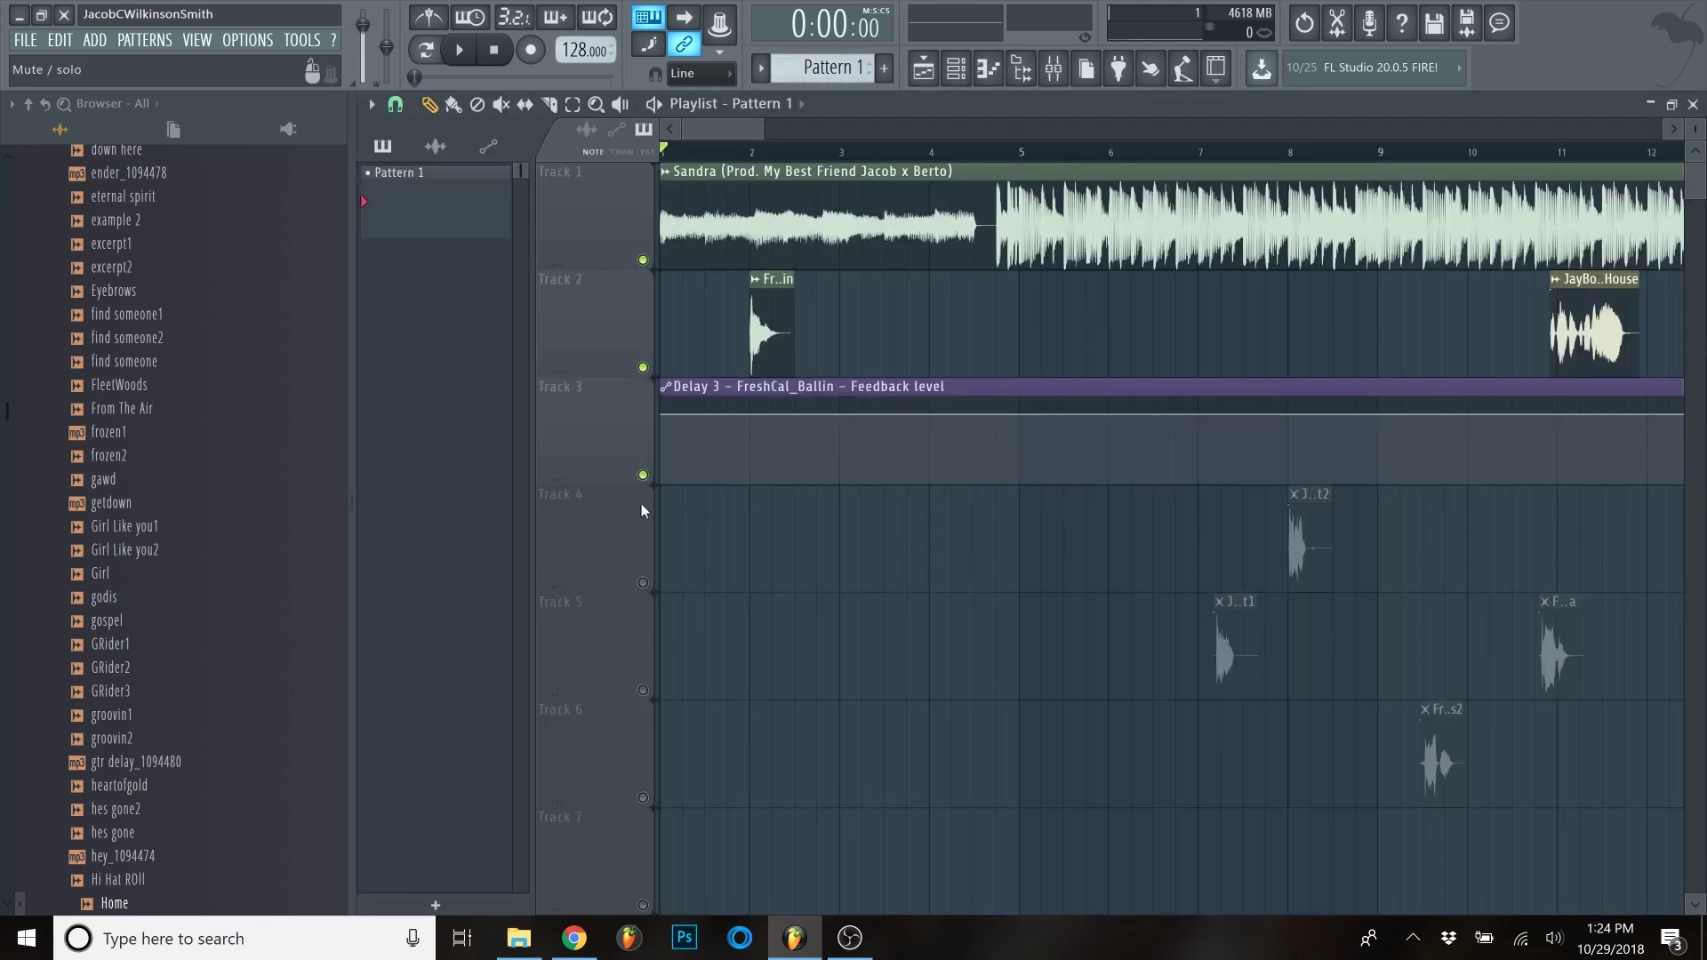
click(644, 476)
click(644, 476)
click(644, 476)
click(644, 475)
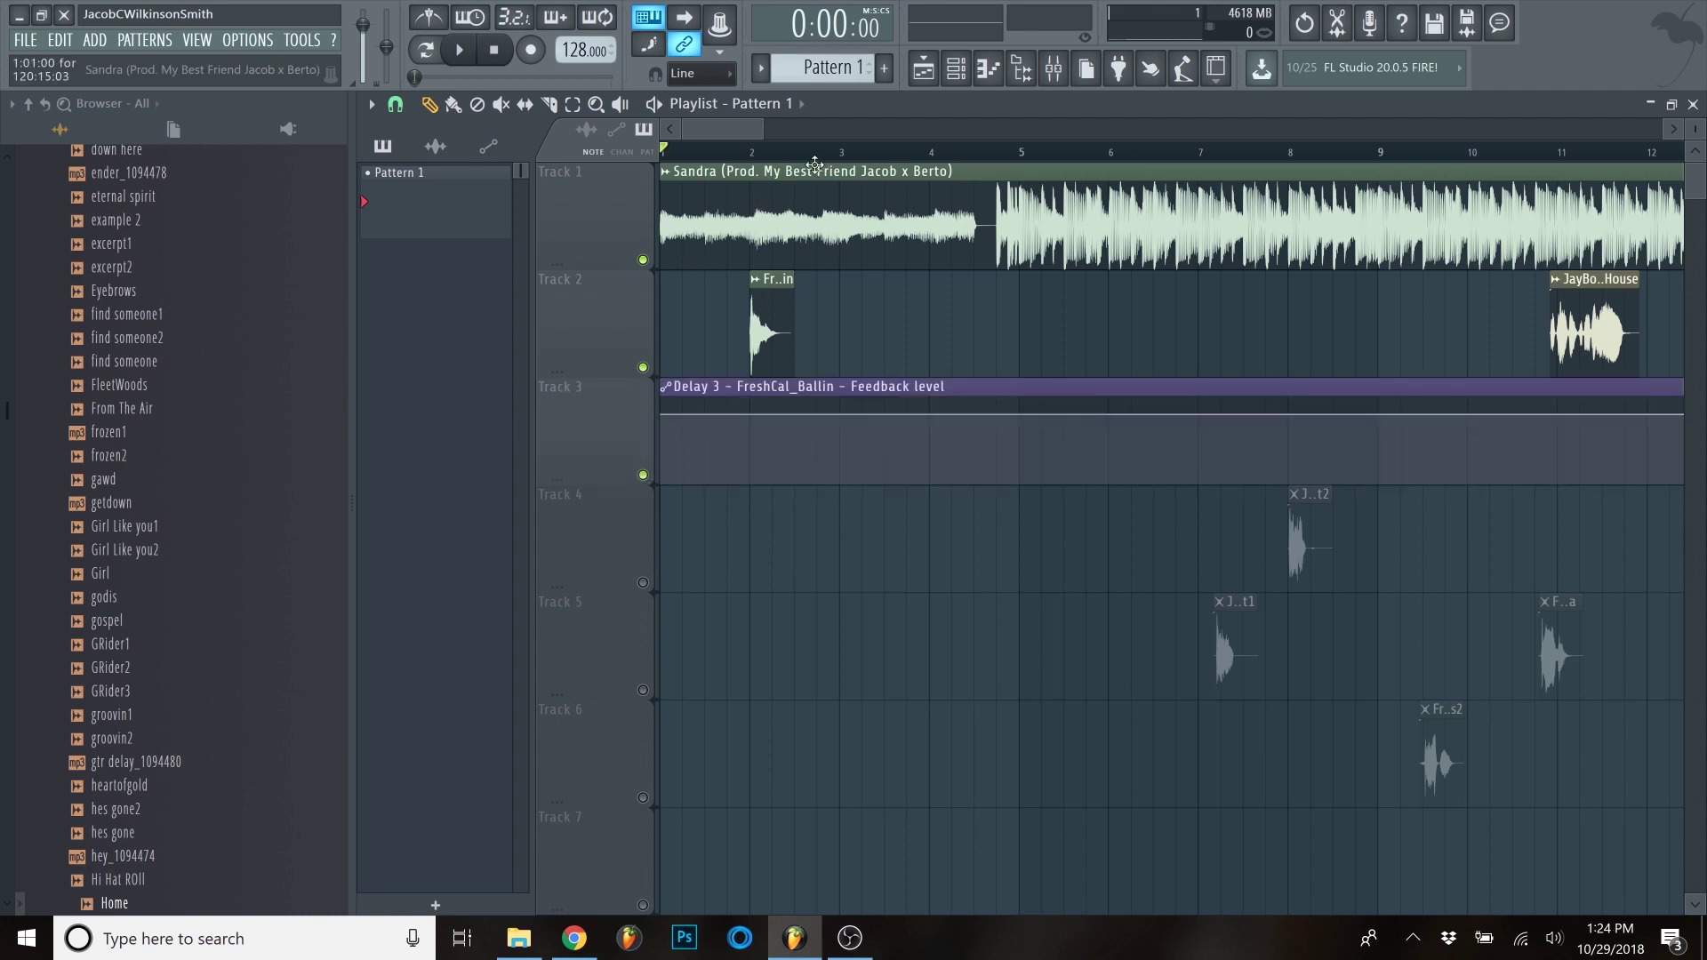
- Arrange the windows so the Fruity Delay 3 feedback knob and the un-maximized playlist are visible side by side
double_click(894, 107)
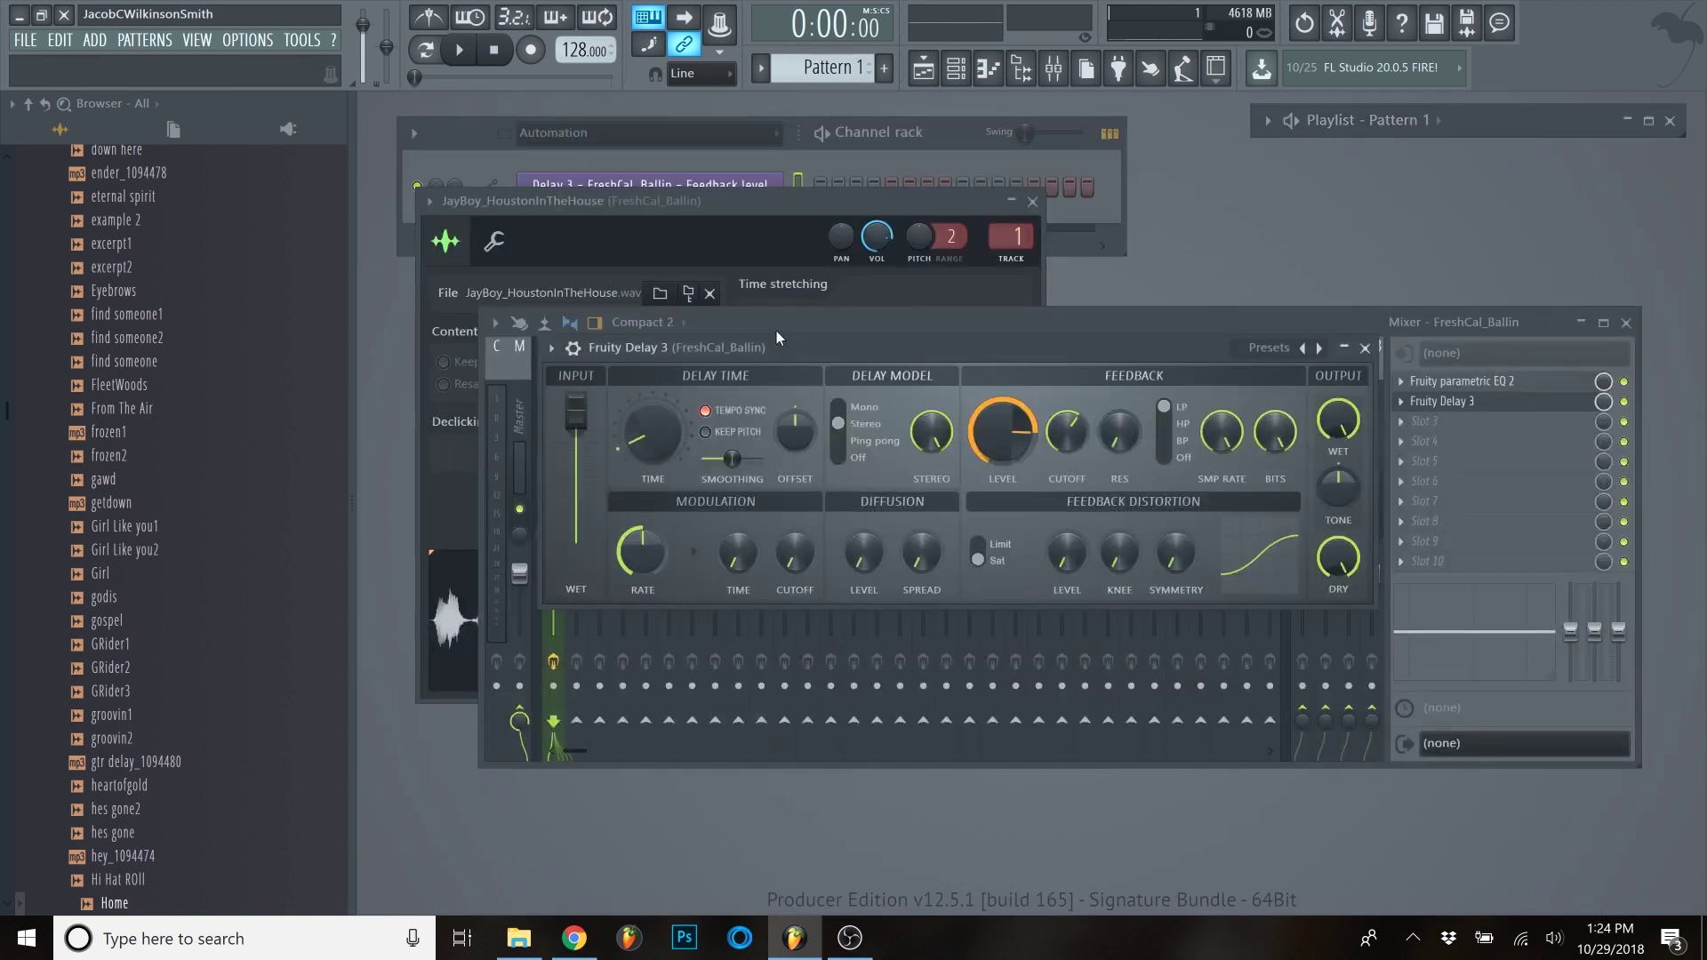
drag(831, 350, 796, 347)
drag(679, 322, 633, 296)
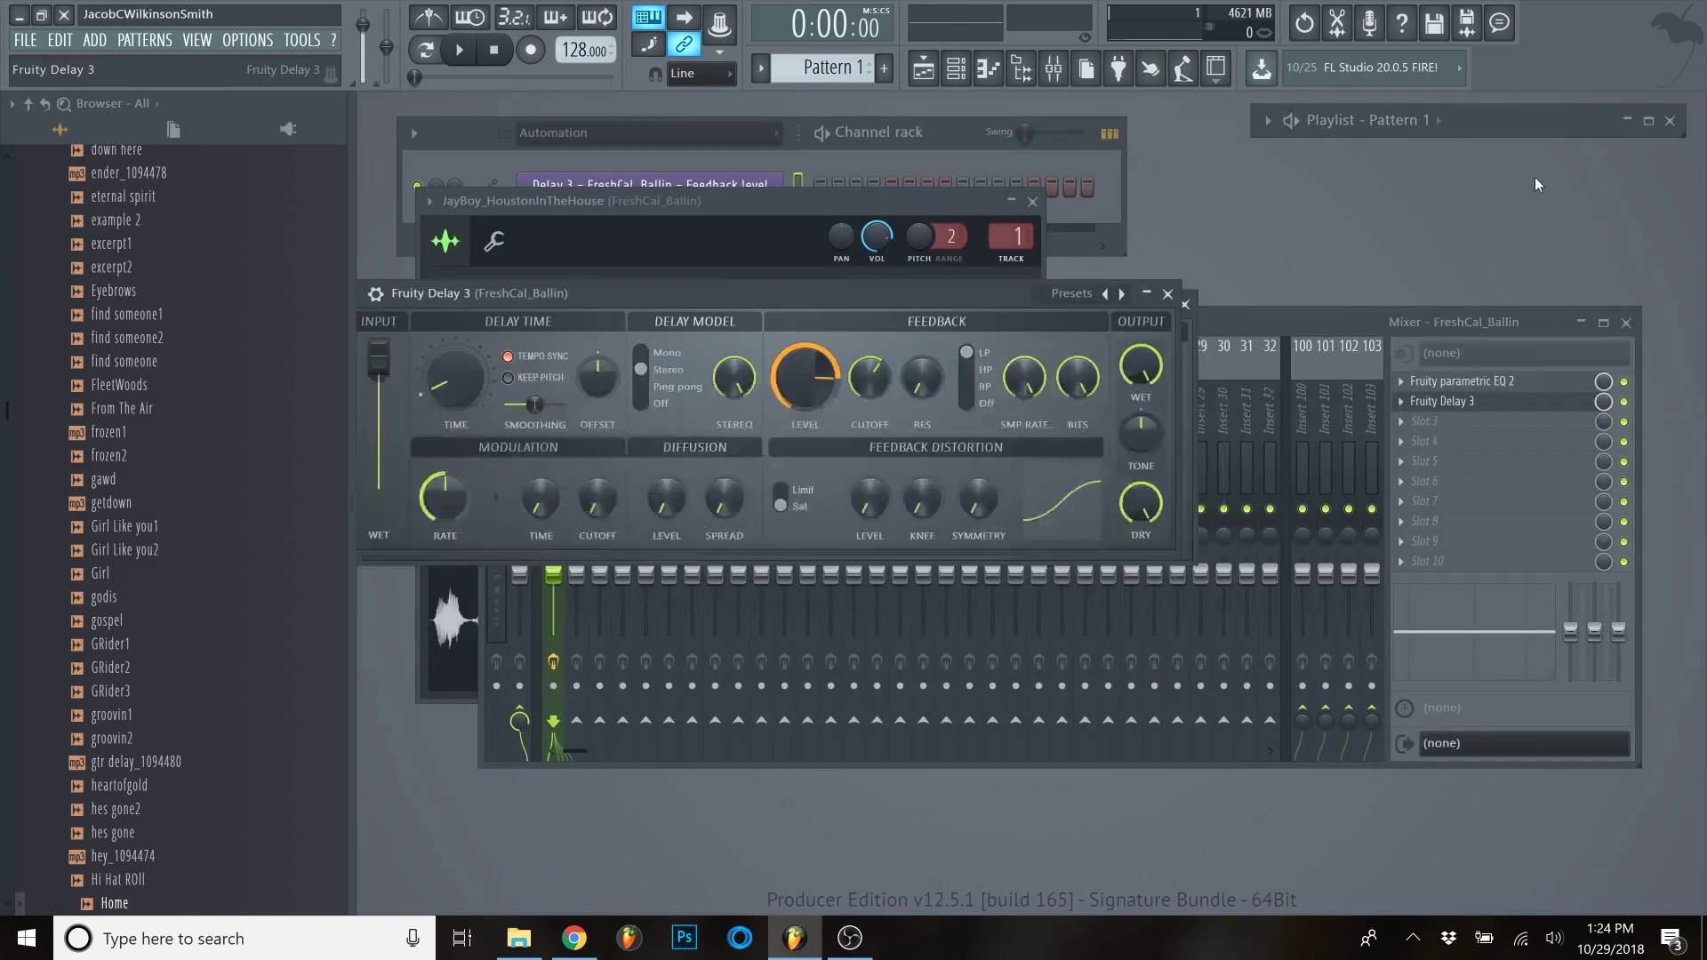
double_click(1528, 126)
drag(984, 444, 981, 444)
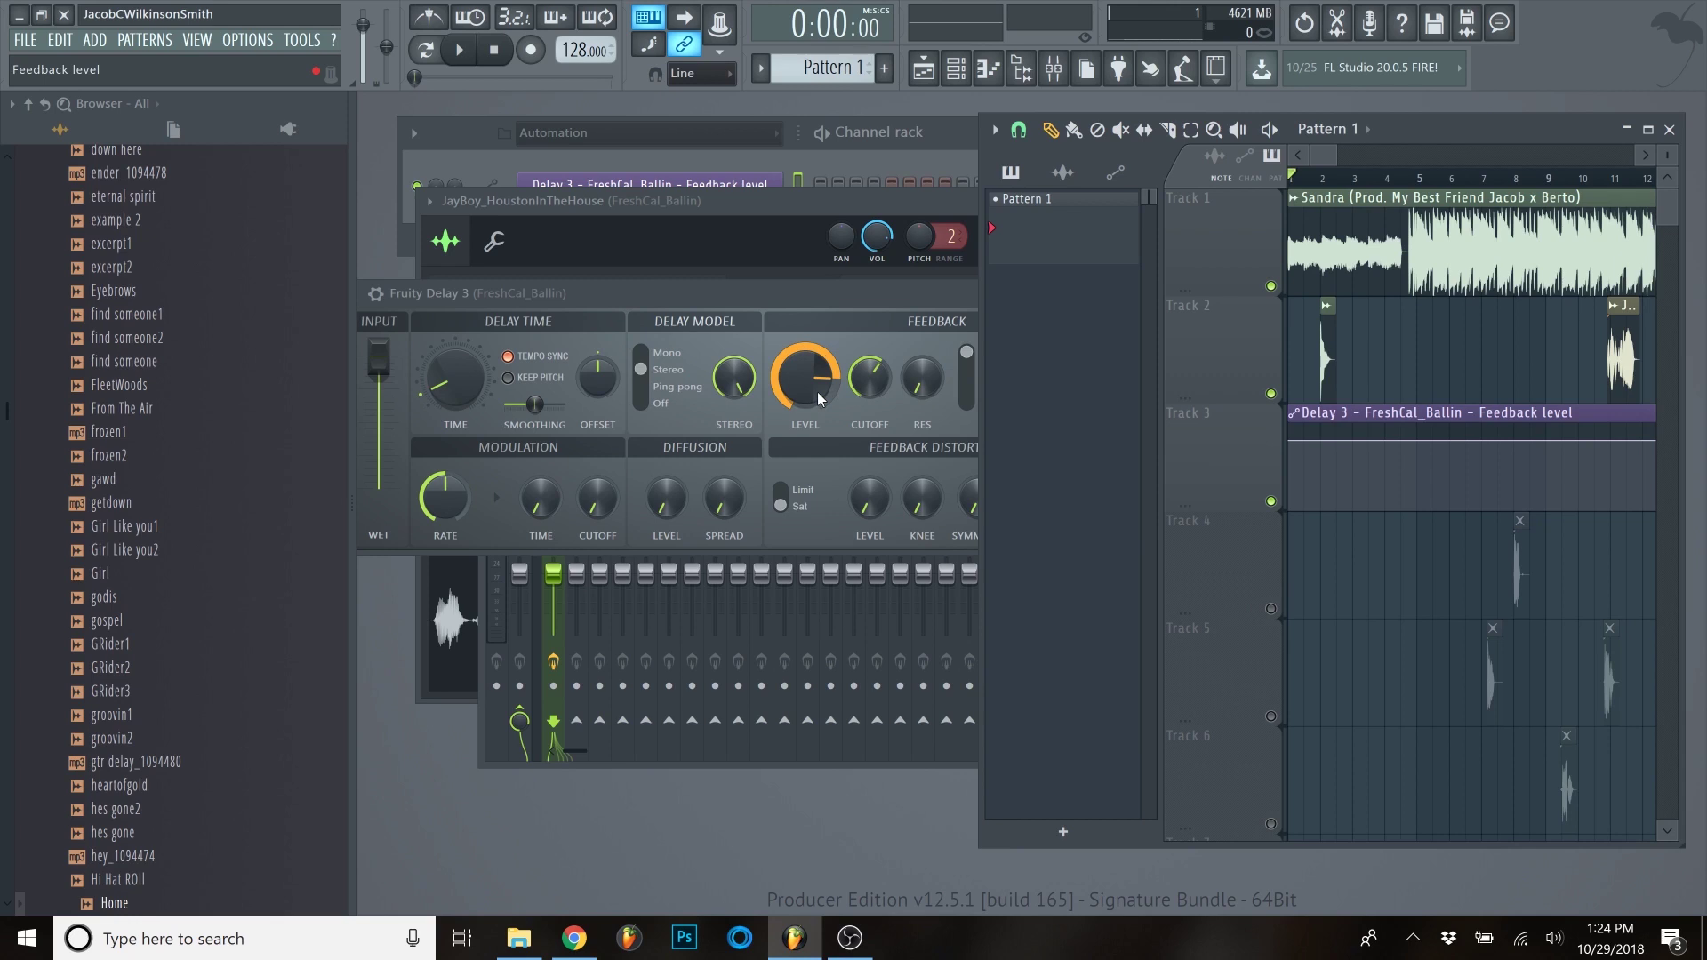
- Add a point at bar 5 of the Feedback level automation, lower it to the minimum, and play the song
right_click(1417, 442)
drag(1418, 442, 1421, 525)
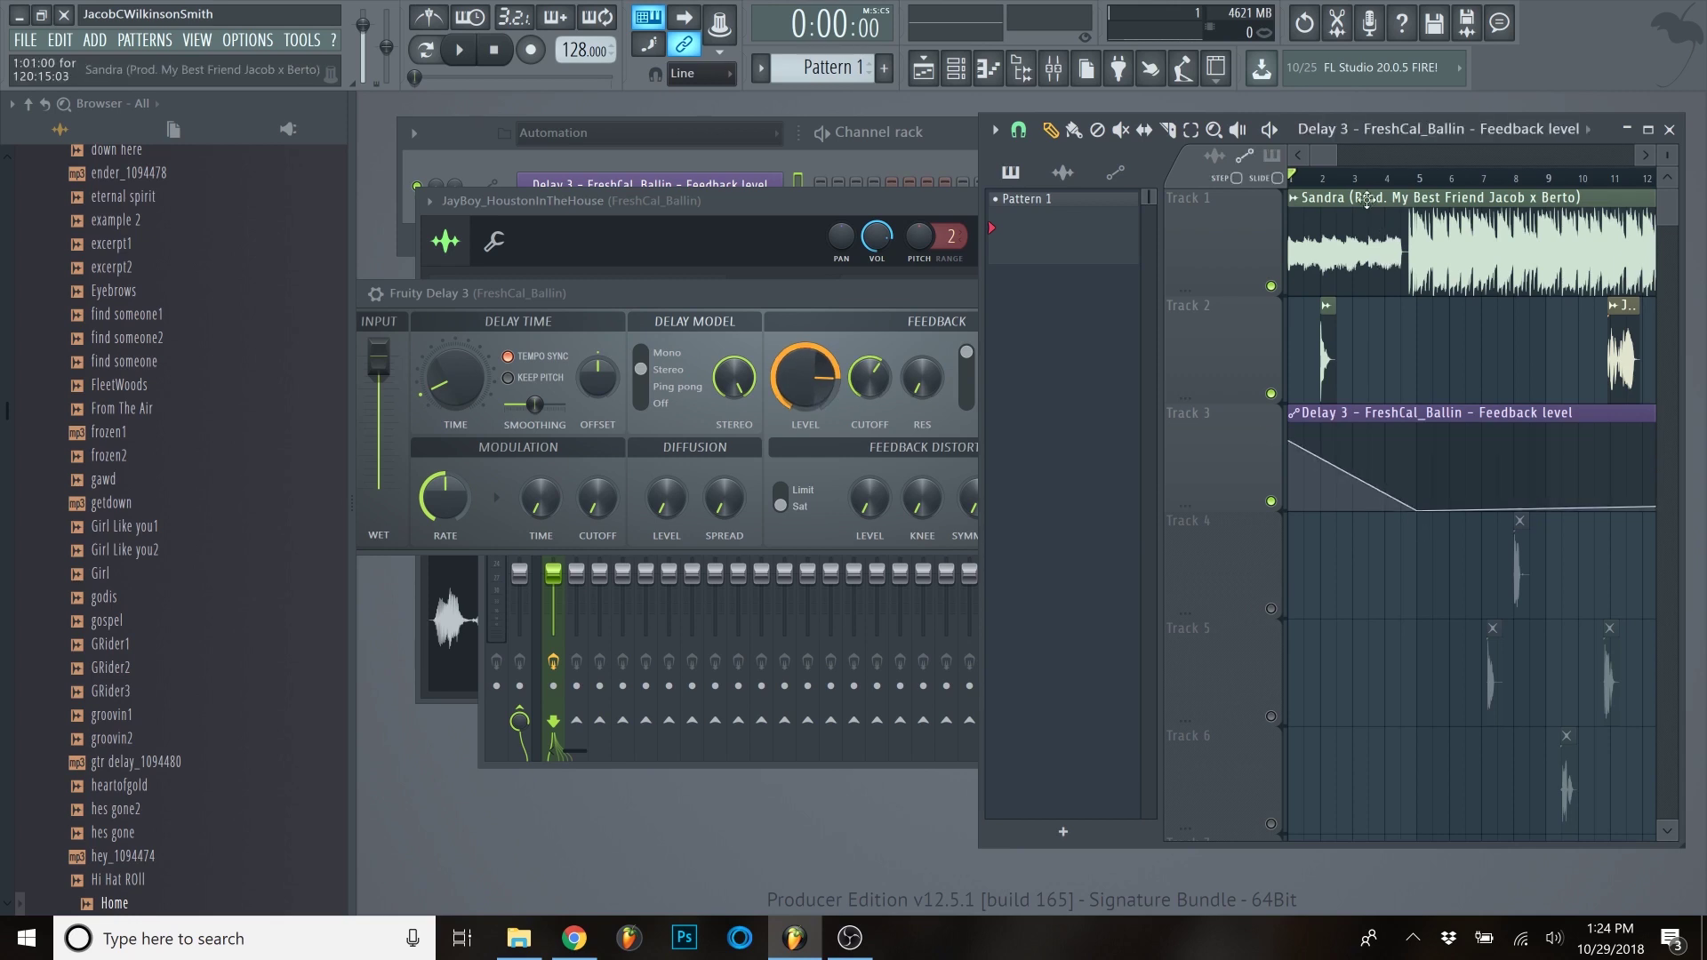
key(space)
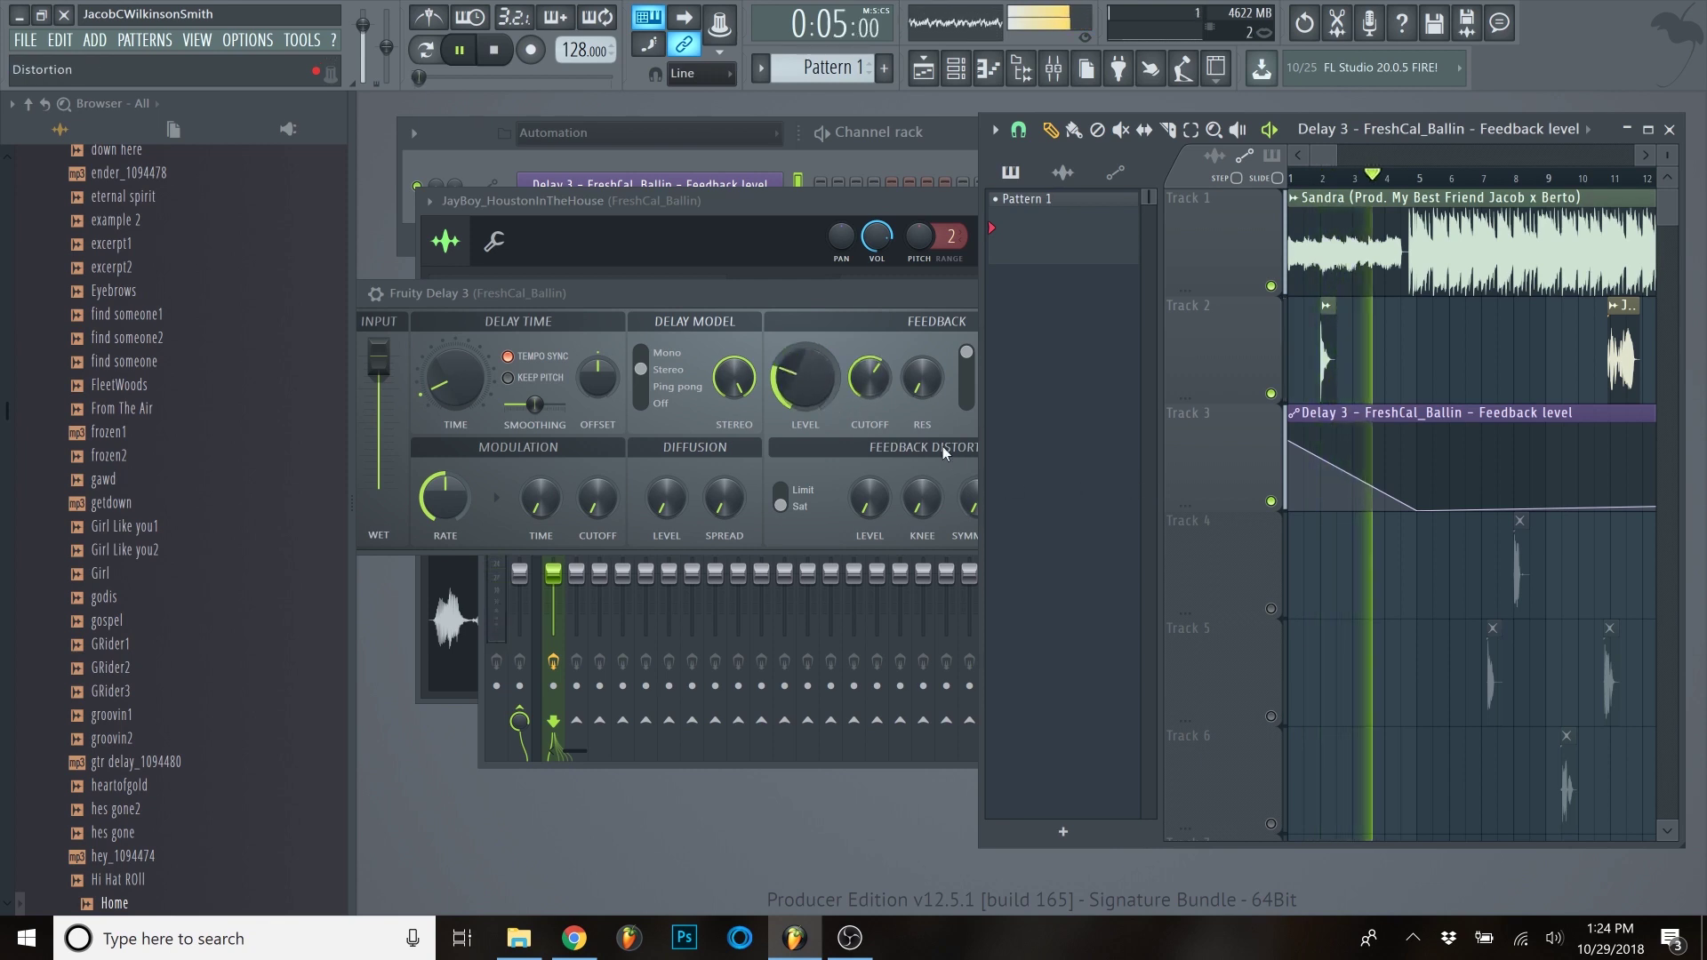
key(space)
- Reshape the Feedback level automation to rise to a high level before the beat drop and fall abruptly to 0% at 4:13:00
drag(1426, 512, 1395, 411)
scroll(1426, 404, up, 3)
scroll(1426, 405, up, 3)
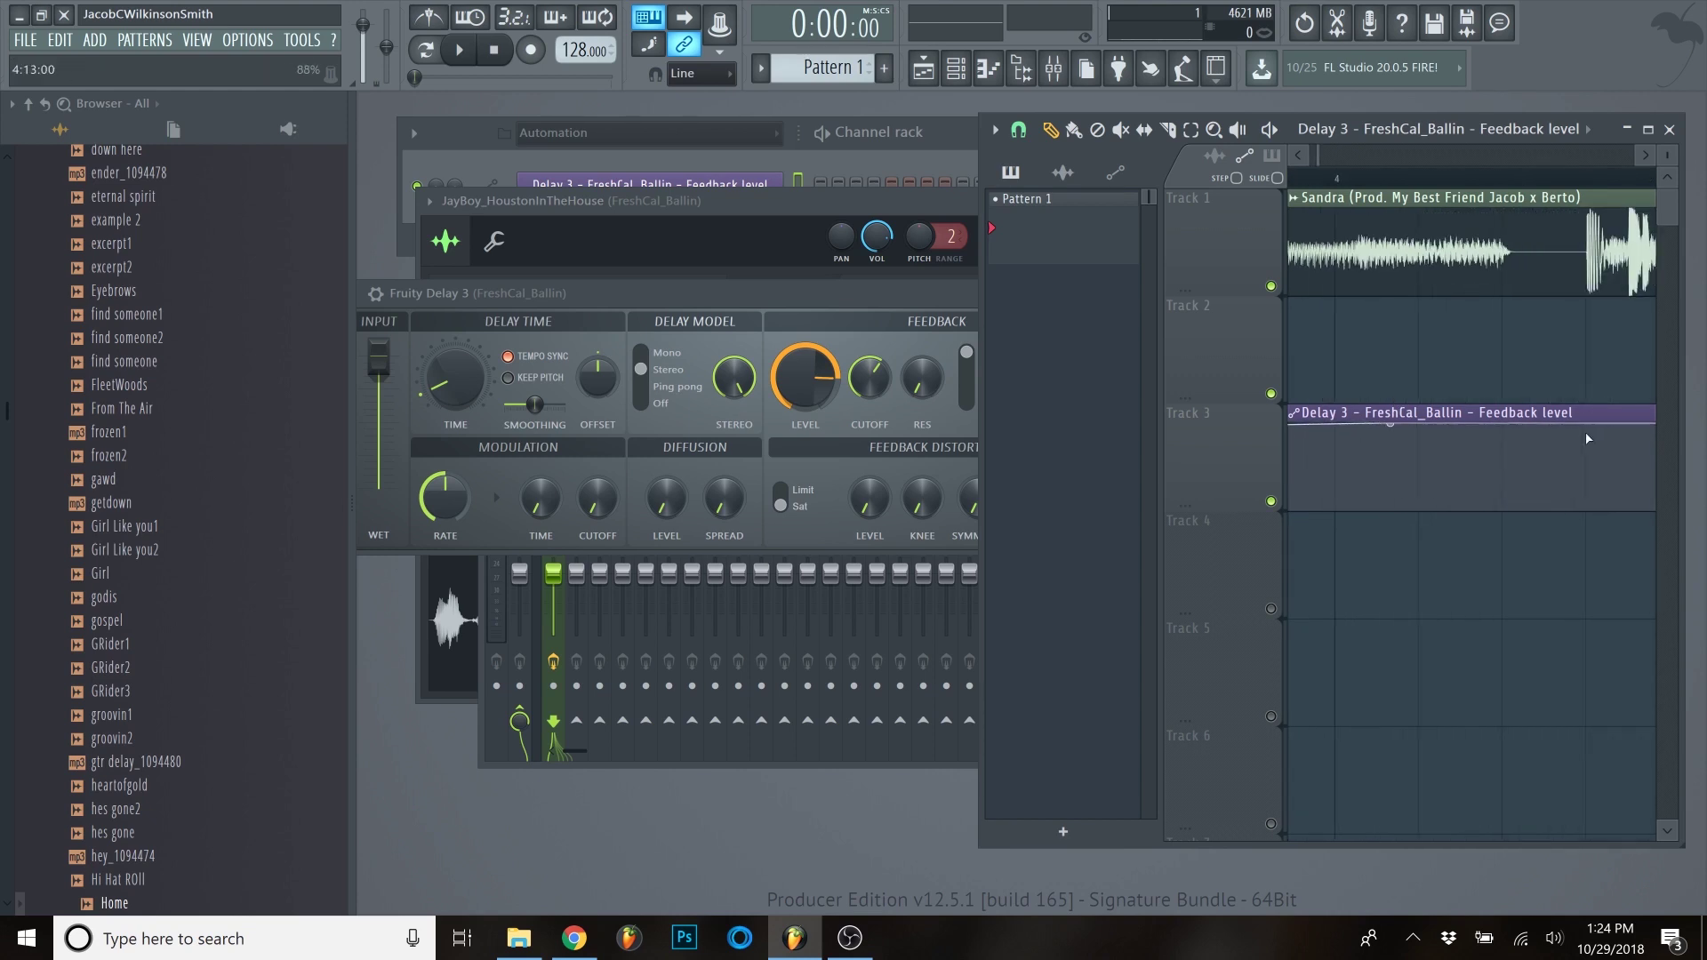
drag(1587, 425, 1556, 582)
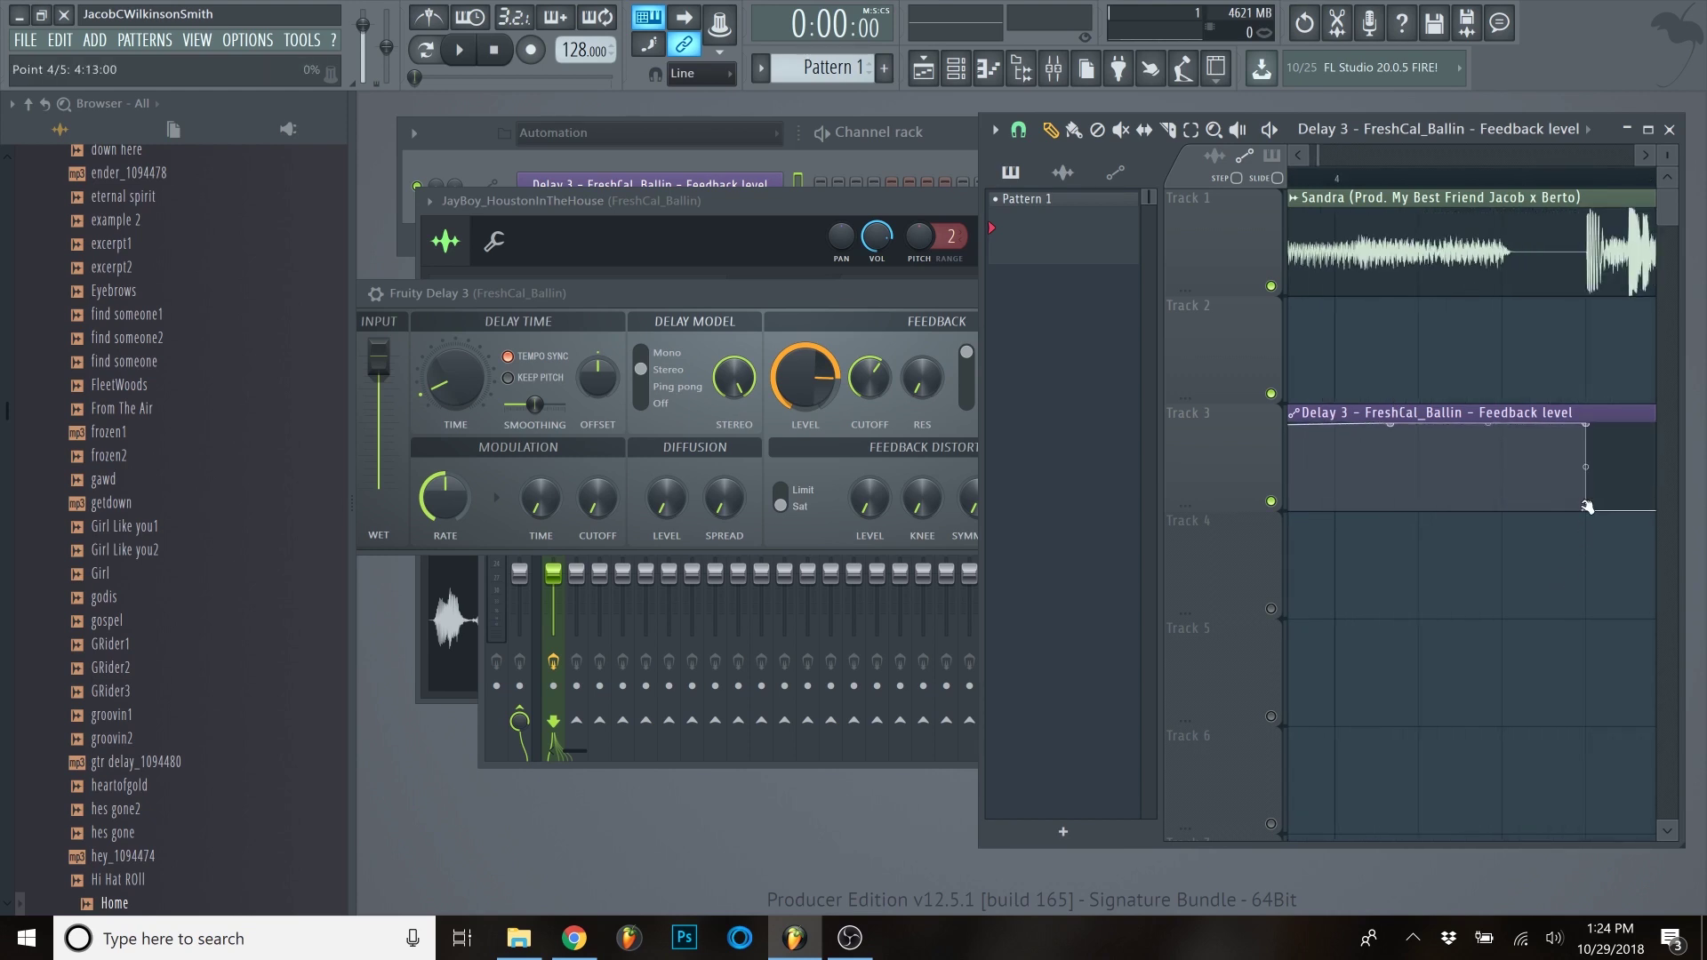
- Audition the feedback cut at the drop and hold the Feedback level automation at its minimum until about bar 8
scroll(1364, 489, down, 5)
key(space)
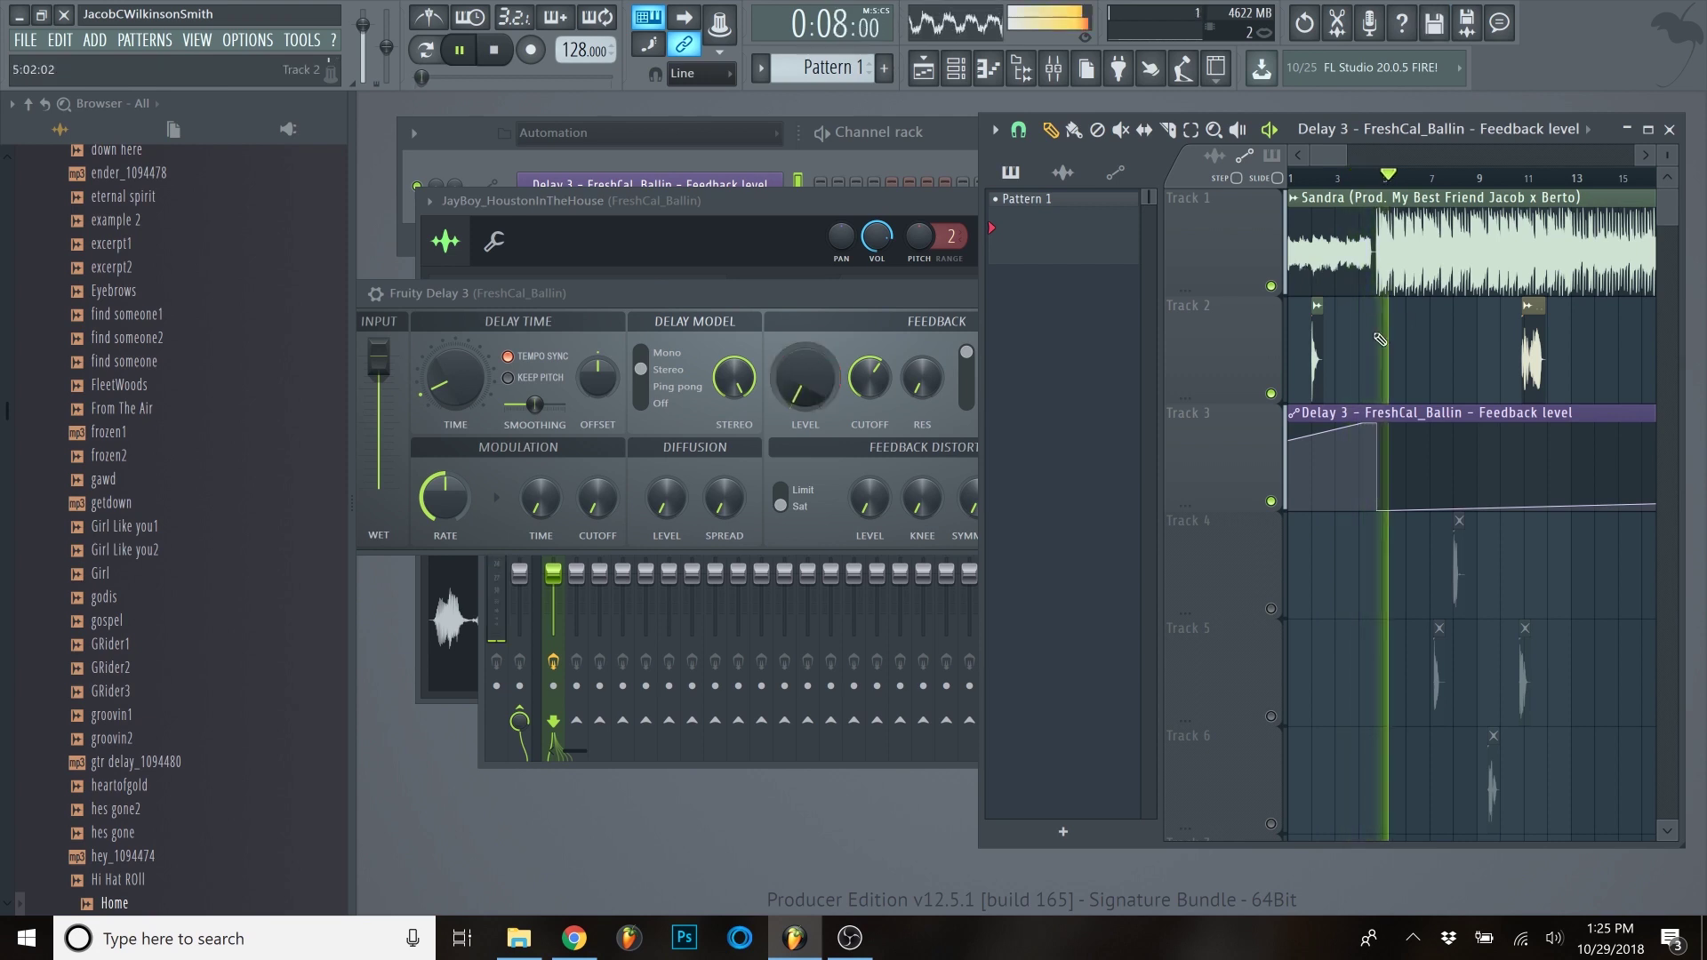
key(space)
scroll(1375, 379, up, 3)
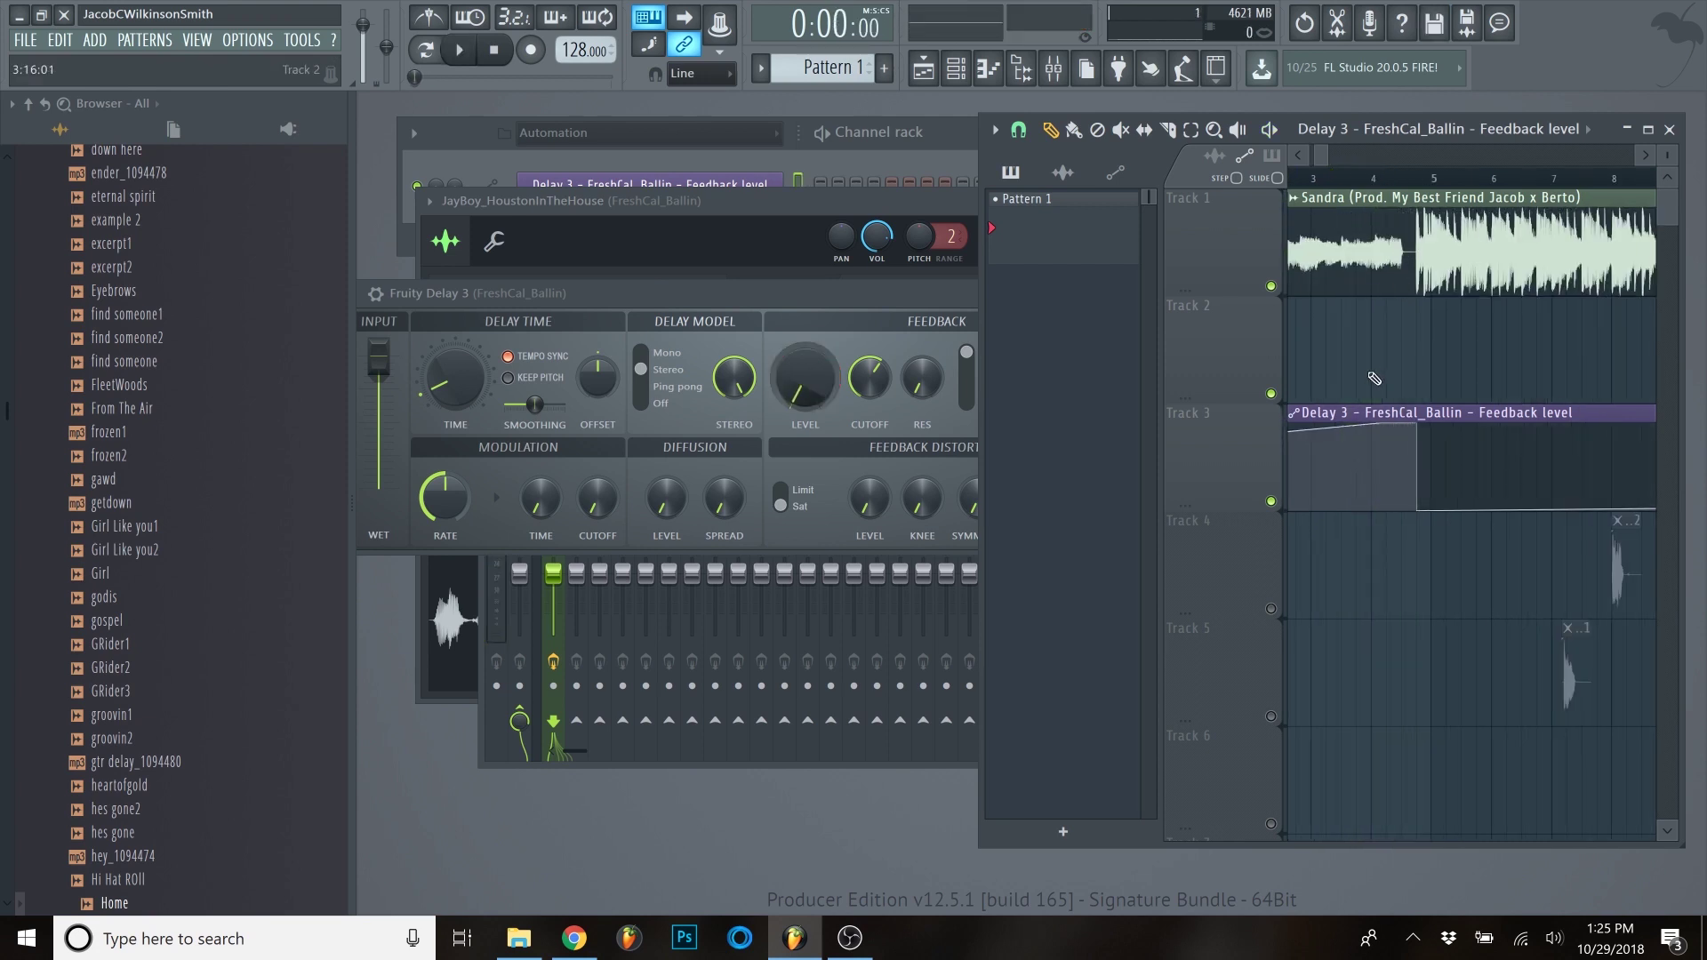
scroll(1375, 379, down, 3)
- Create an automation clip for the Fruity Delay 3 feedback cutoff and unmute its playlist track, Track 3
drag(839, 293, 905, 244)
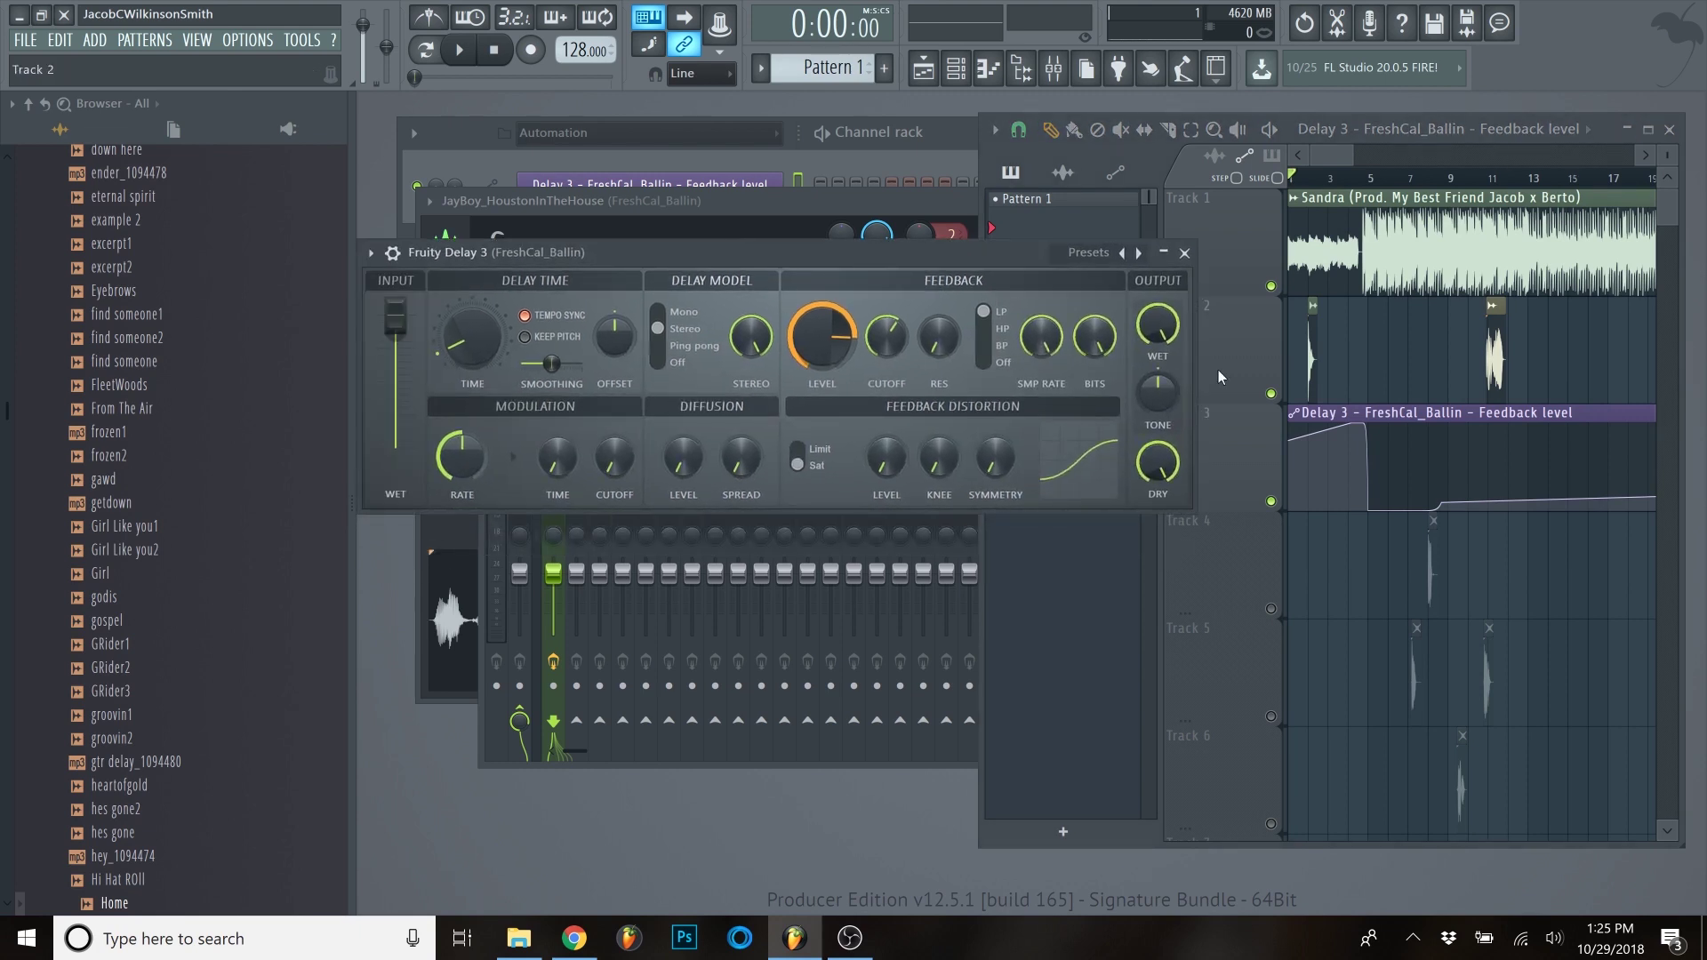
click(1325, 165)
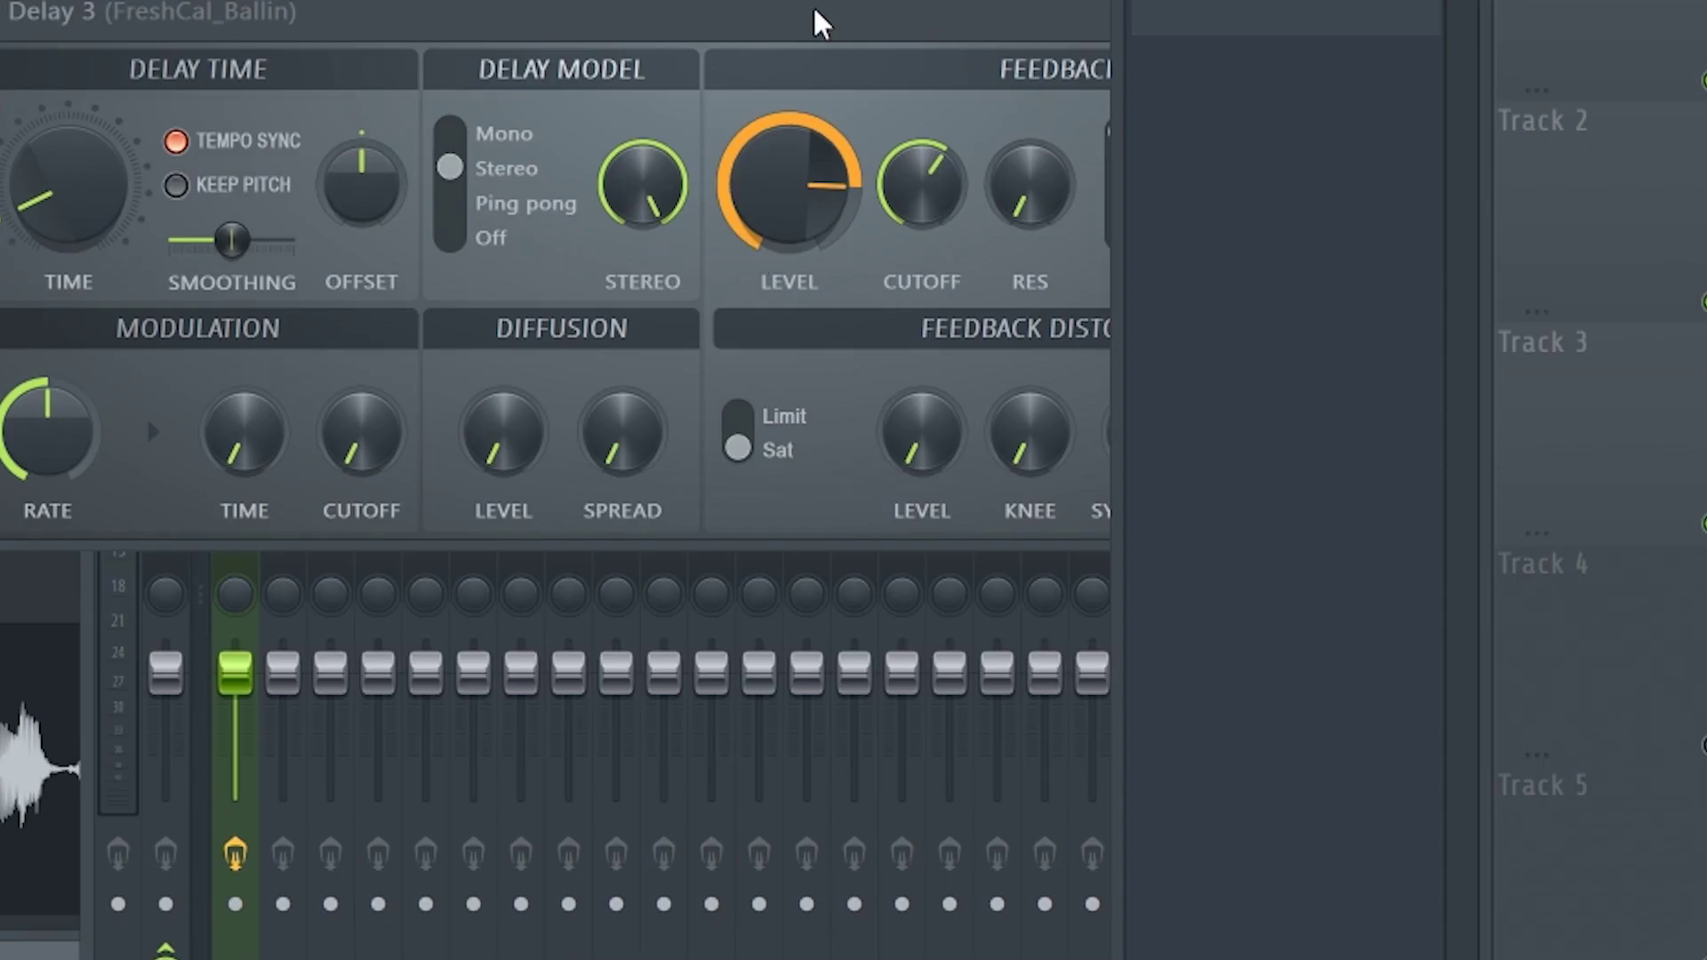
click(836, 255)
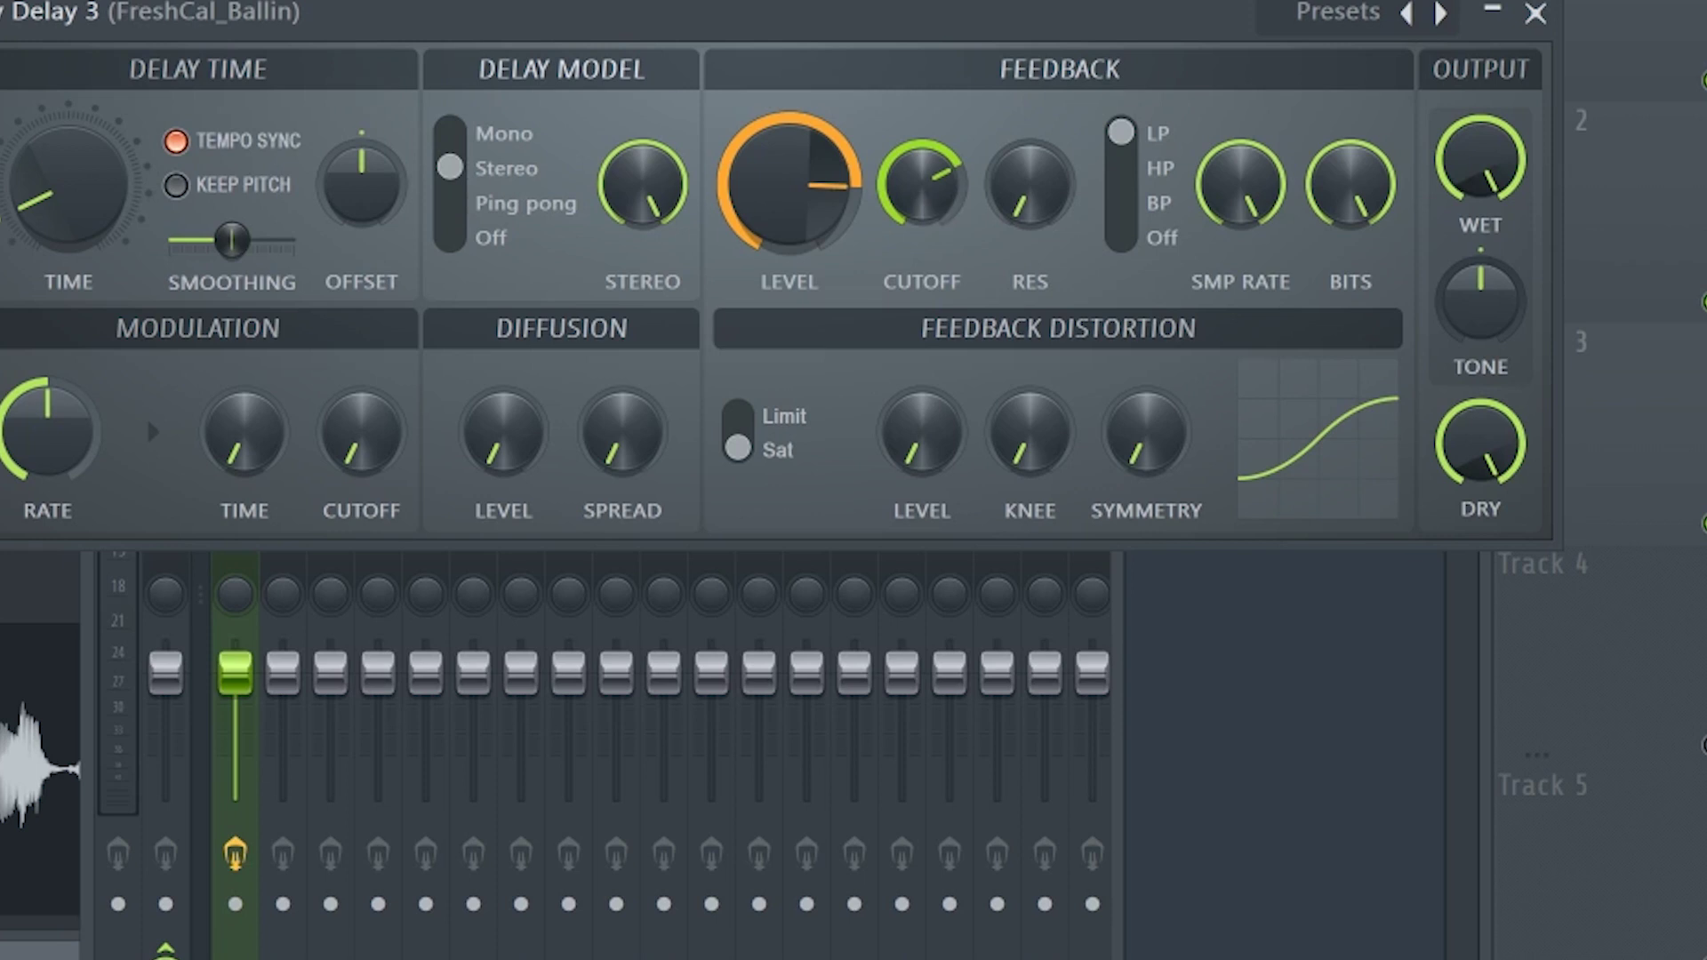
right_click(929, 204)
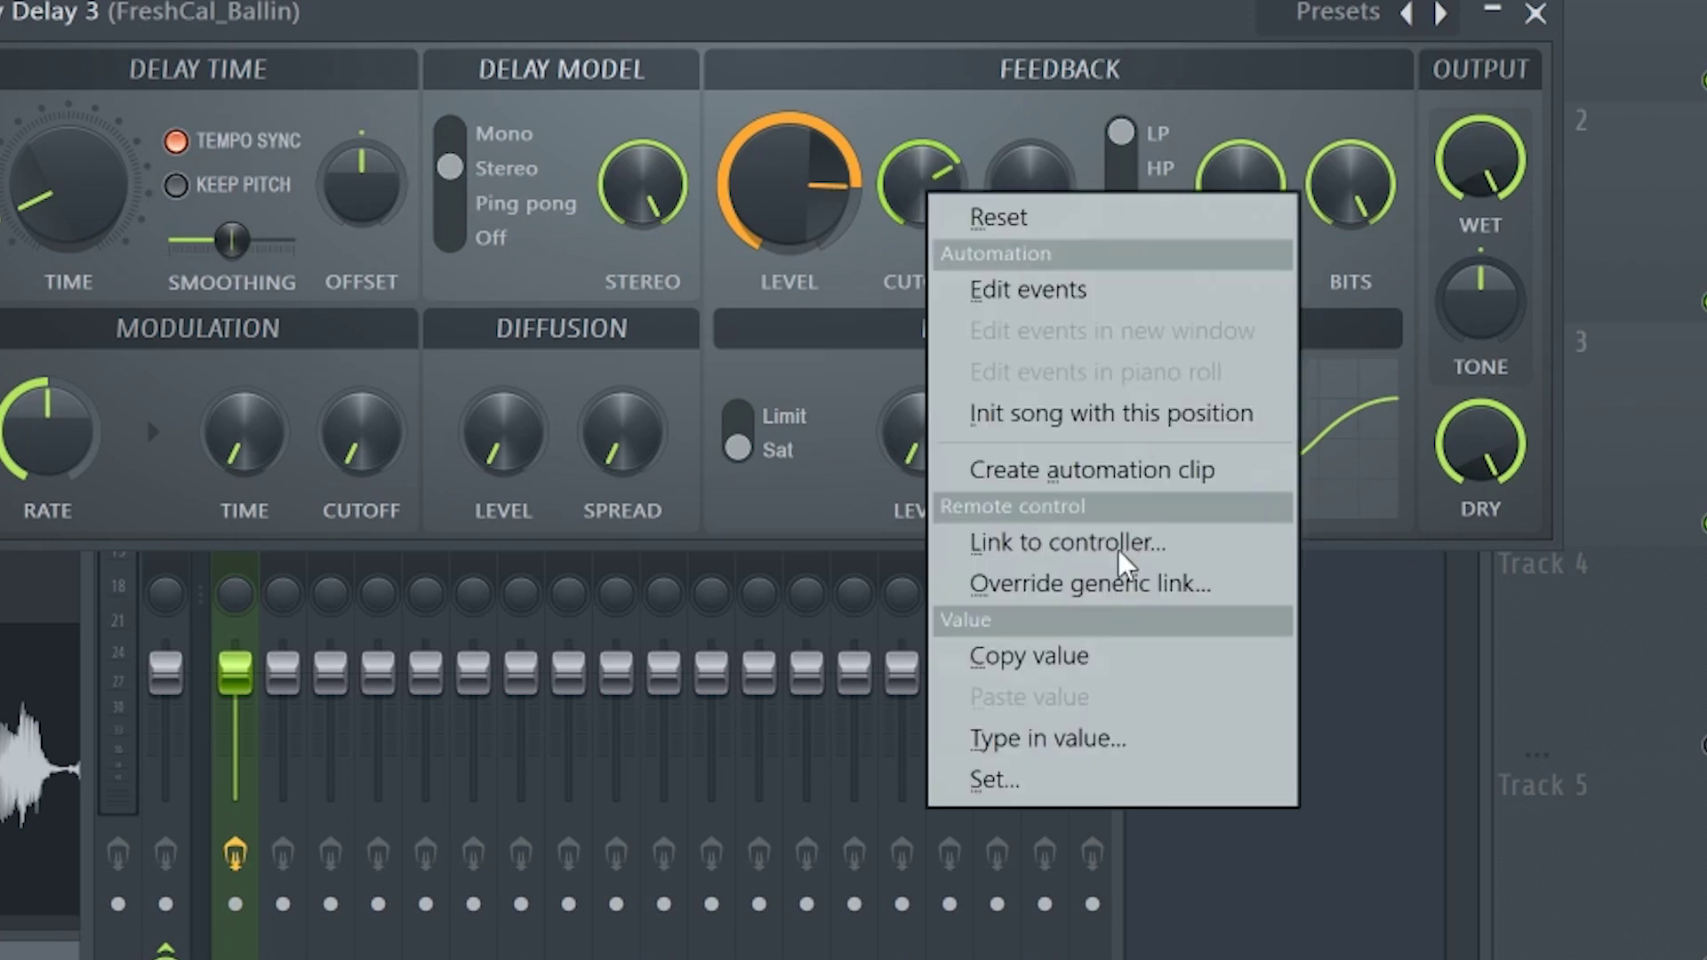
click(1097, 472)
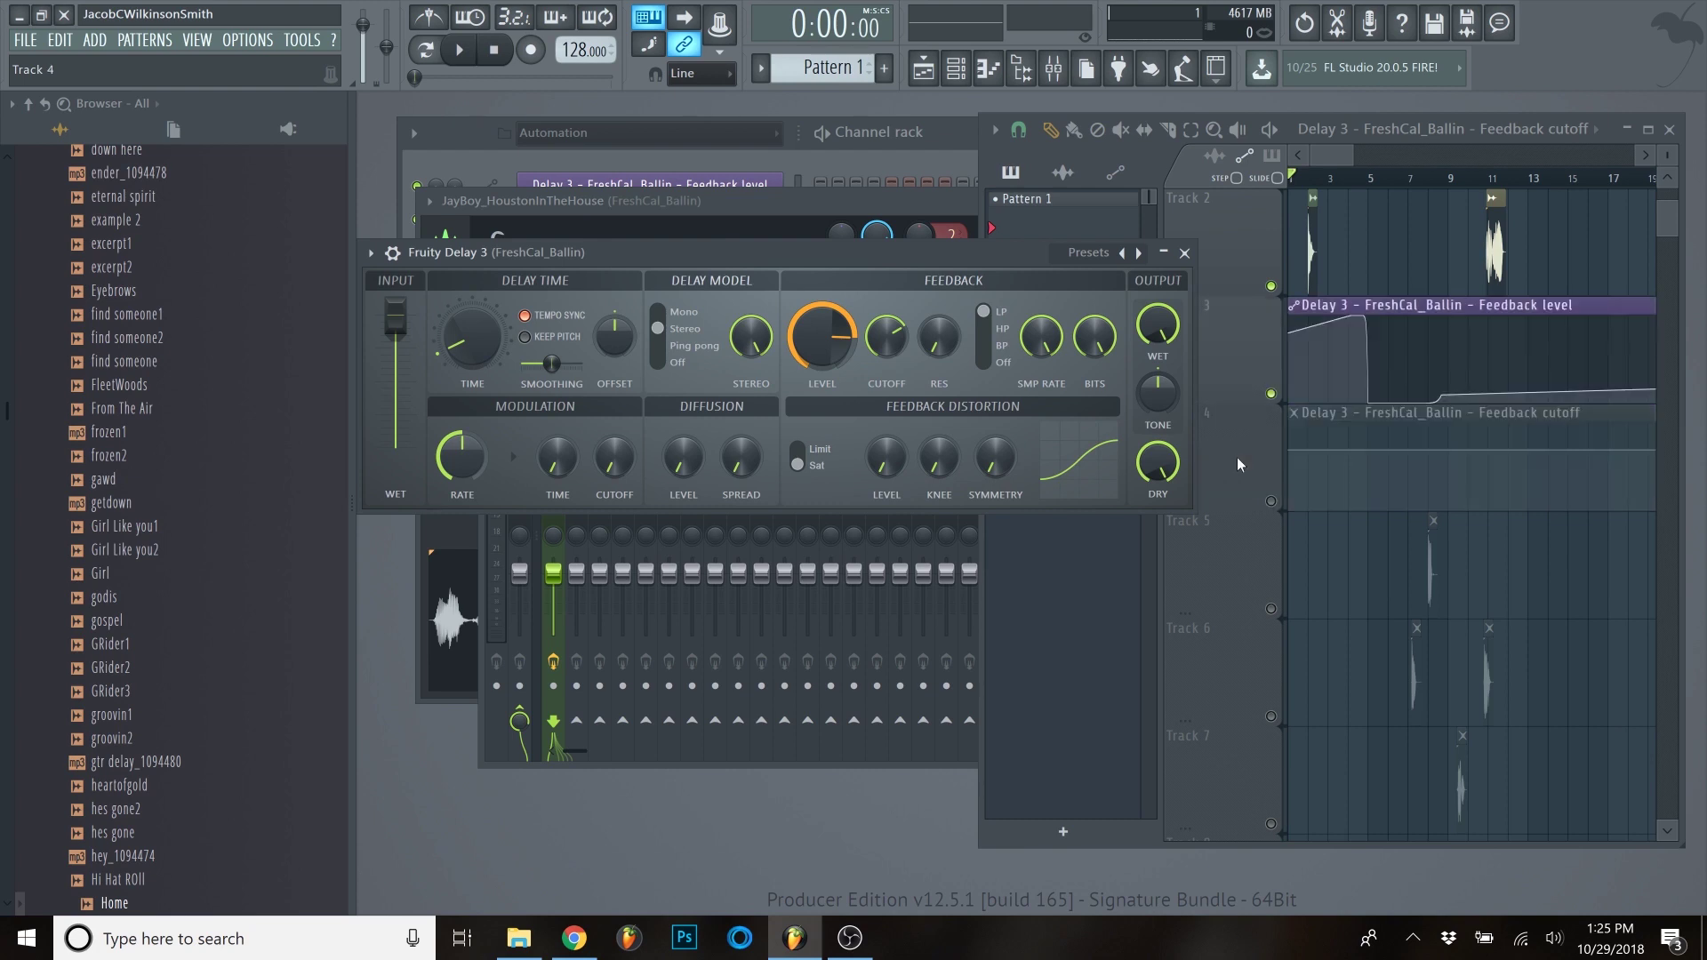
scroll(1238, 458, up, 1)
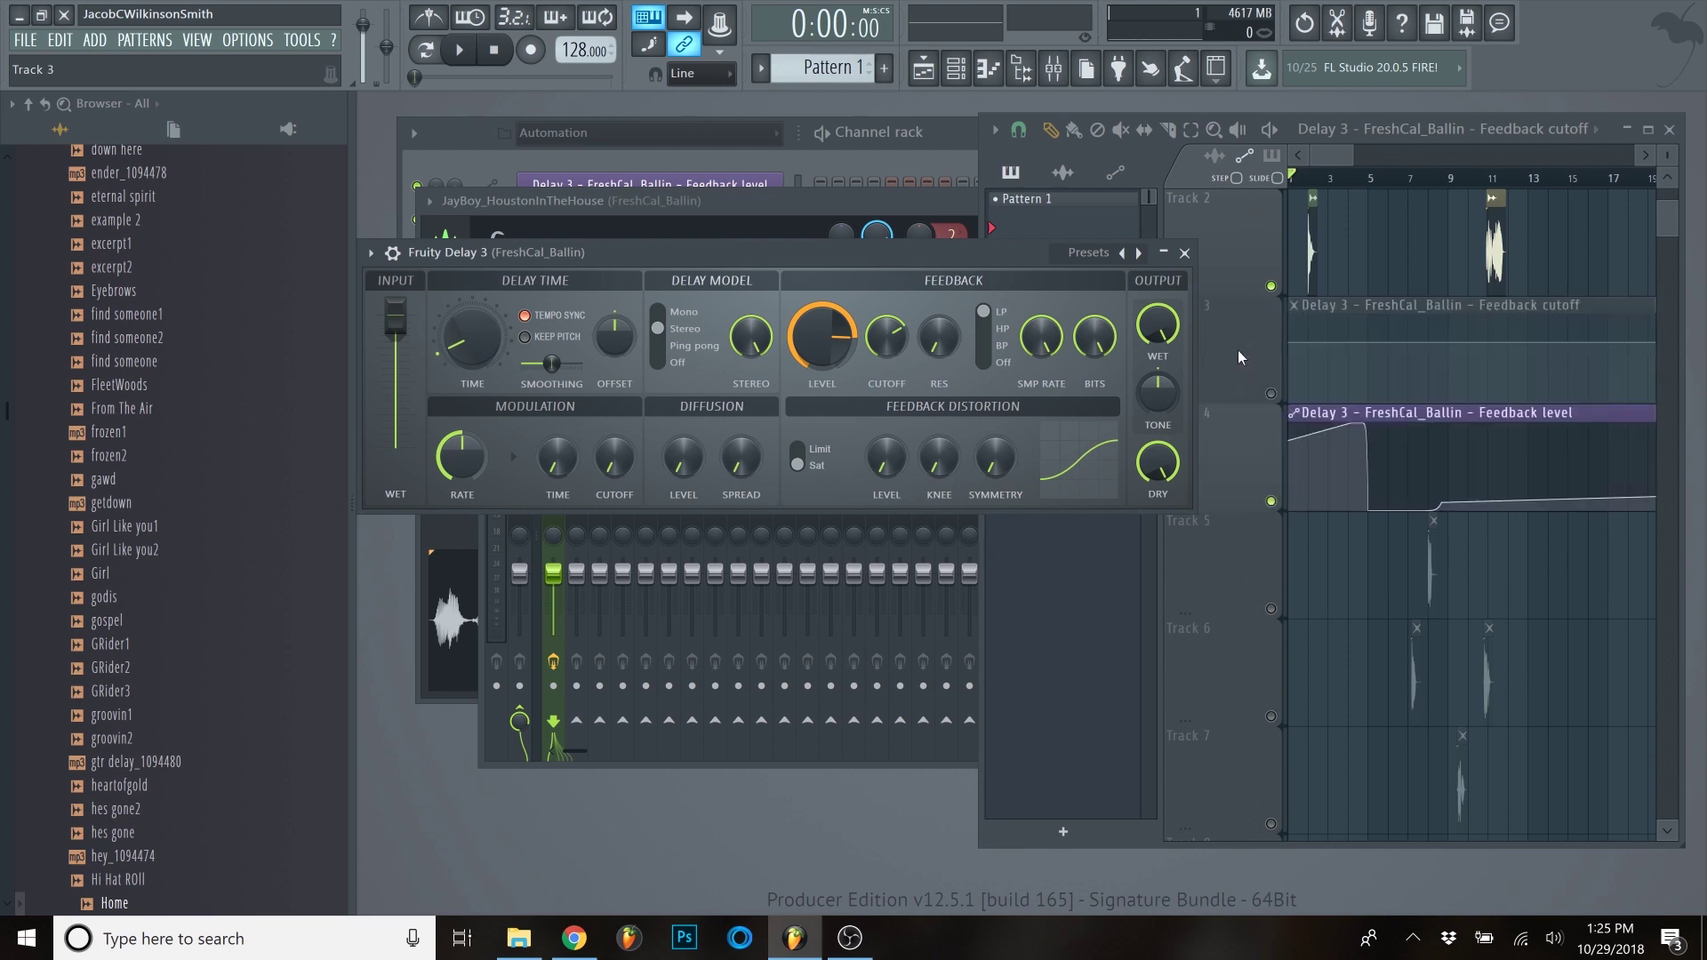
click(1271, 394)
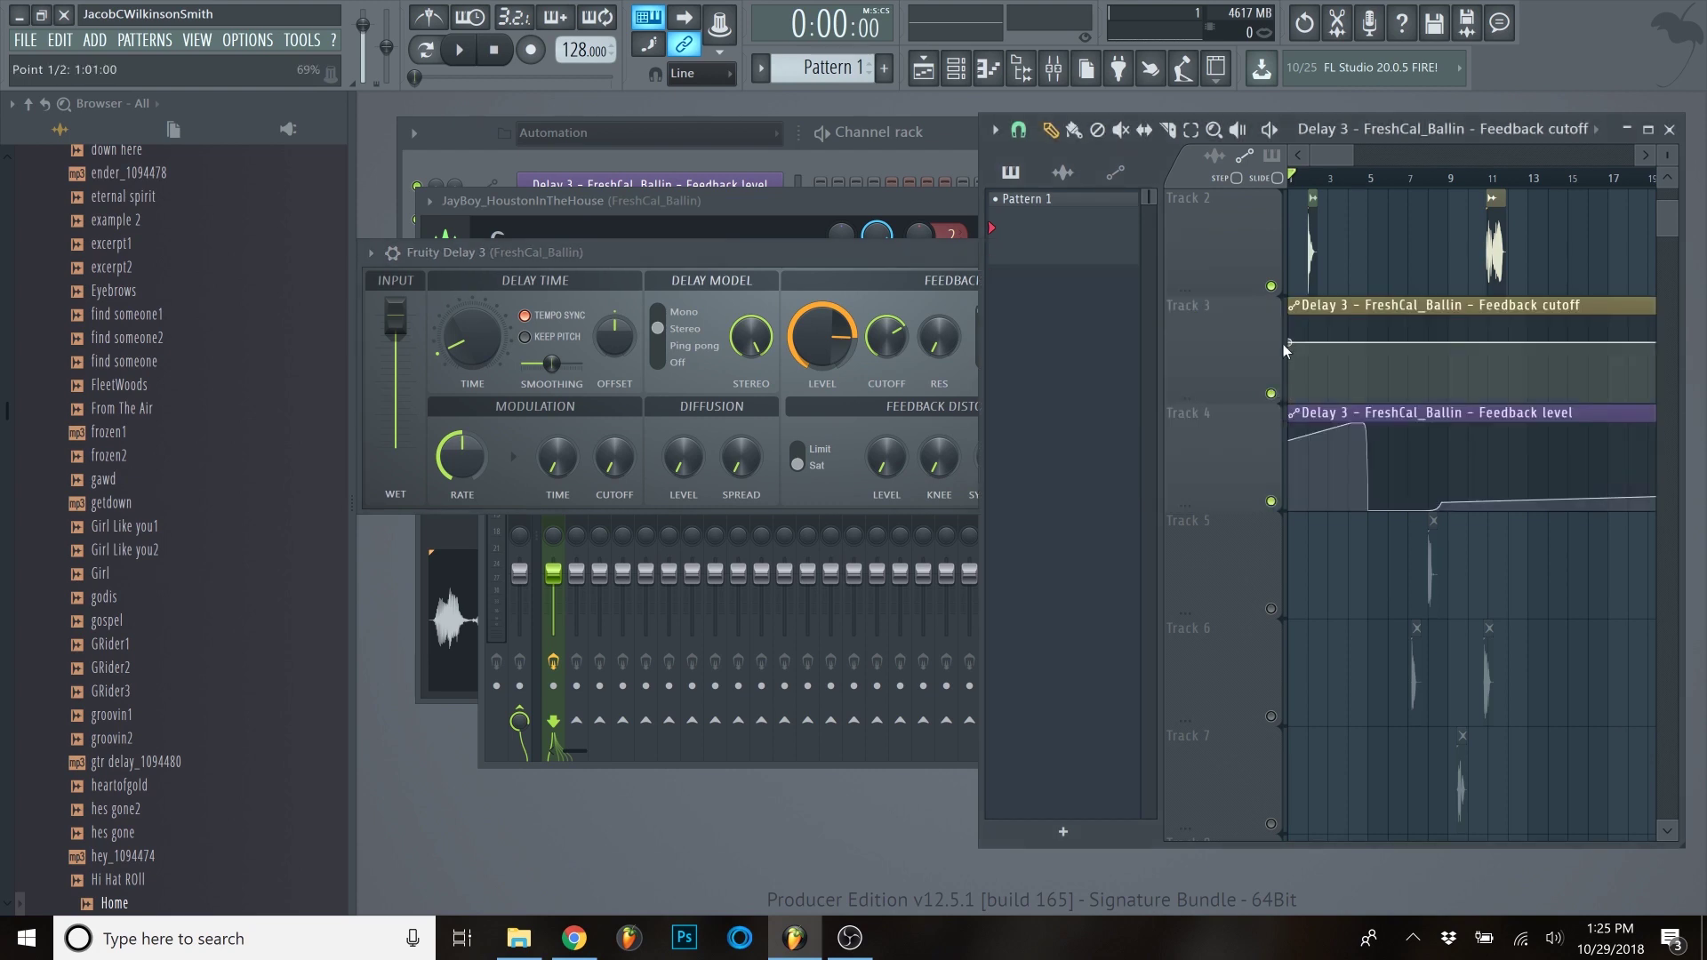
- Shape the Feedback cutoff automation to start at 100%, hold until bar 2, and curve down to 2% at bar 5
scroll(1298, 349, up, 5)
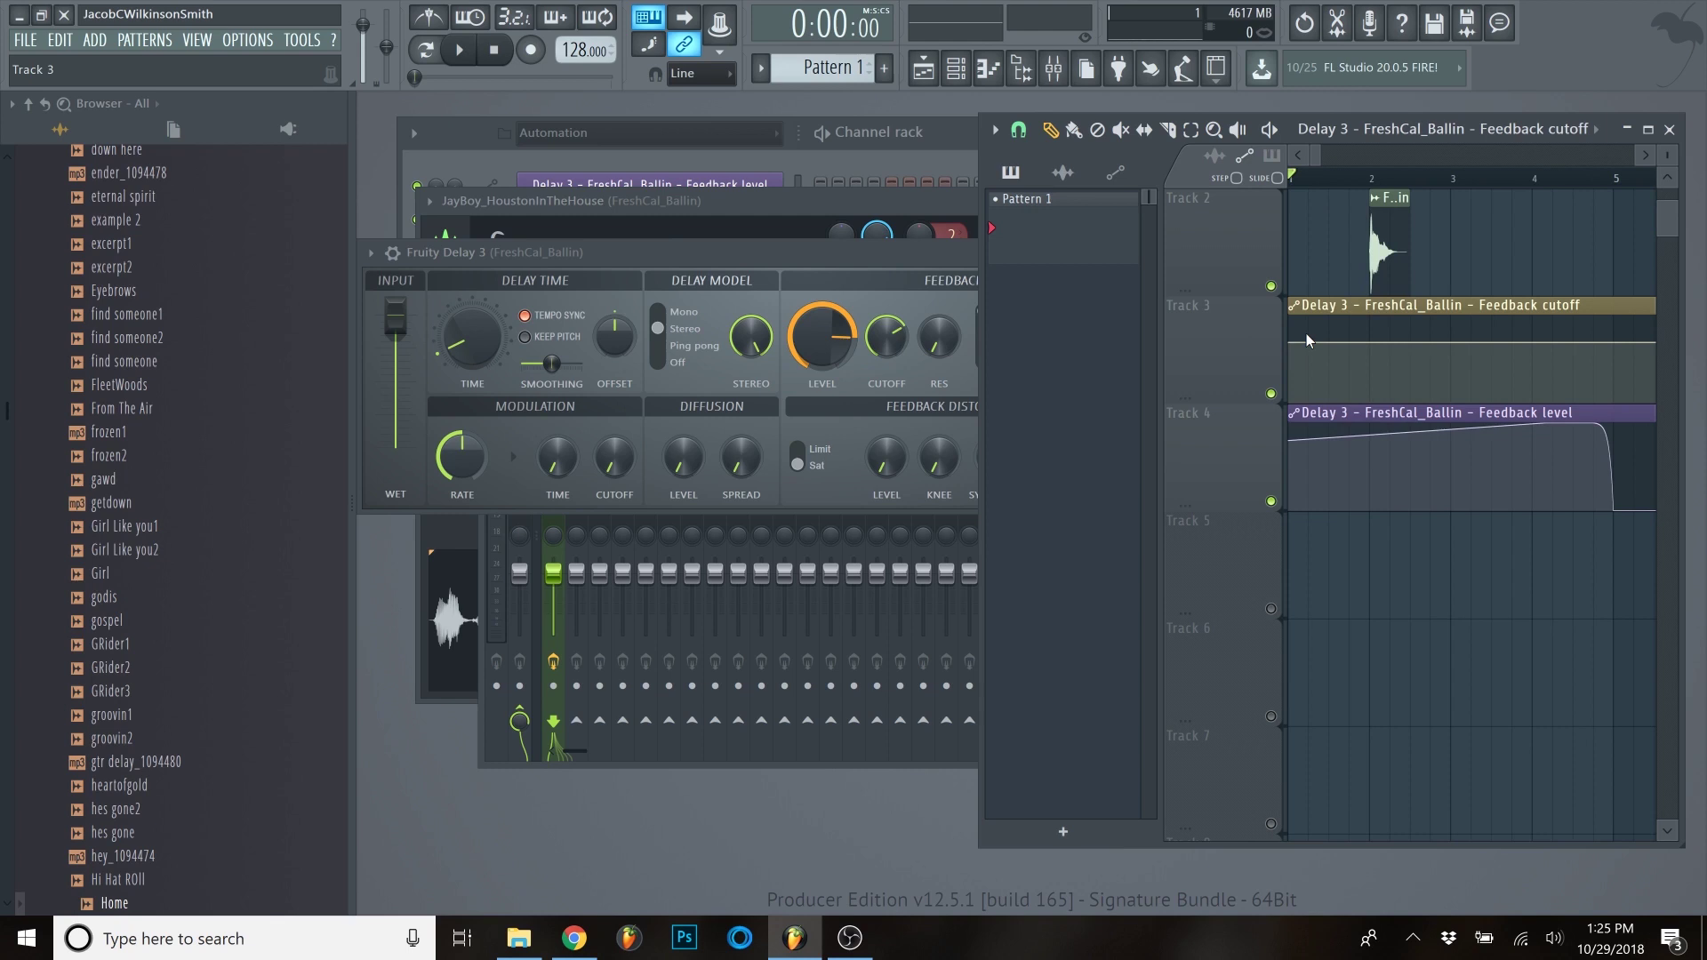
drag(1295, 345, 1278, 306)
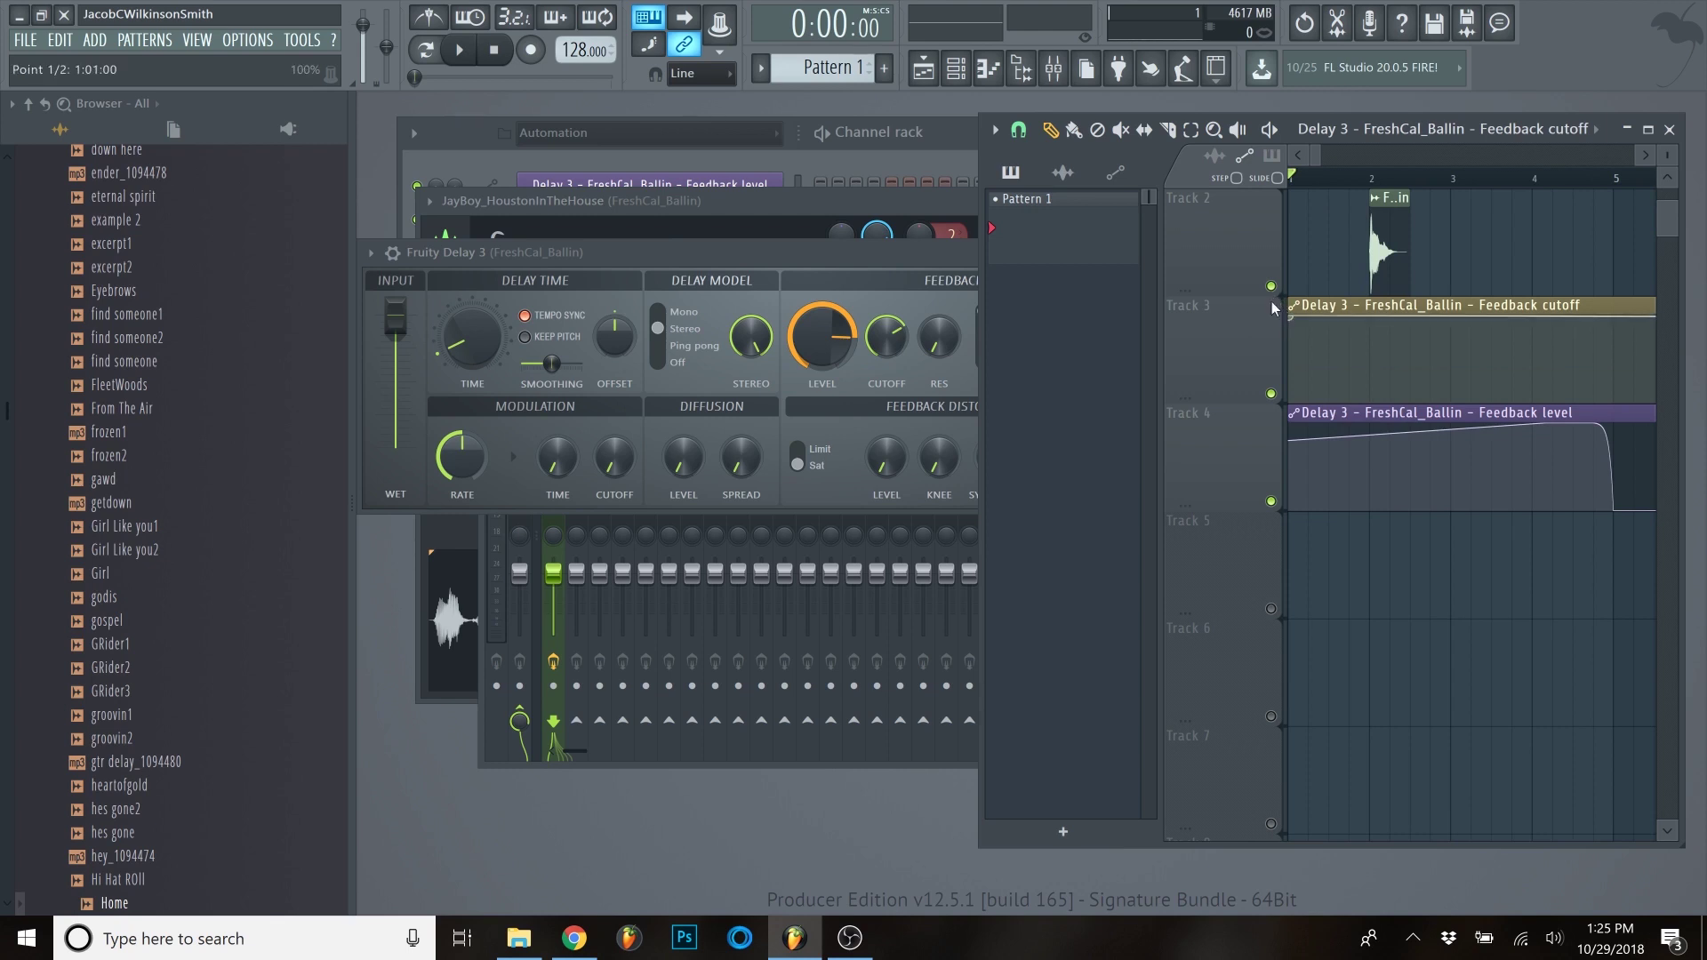
right_click(1372, 315)
drag(1618, 350, 1616, 397)
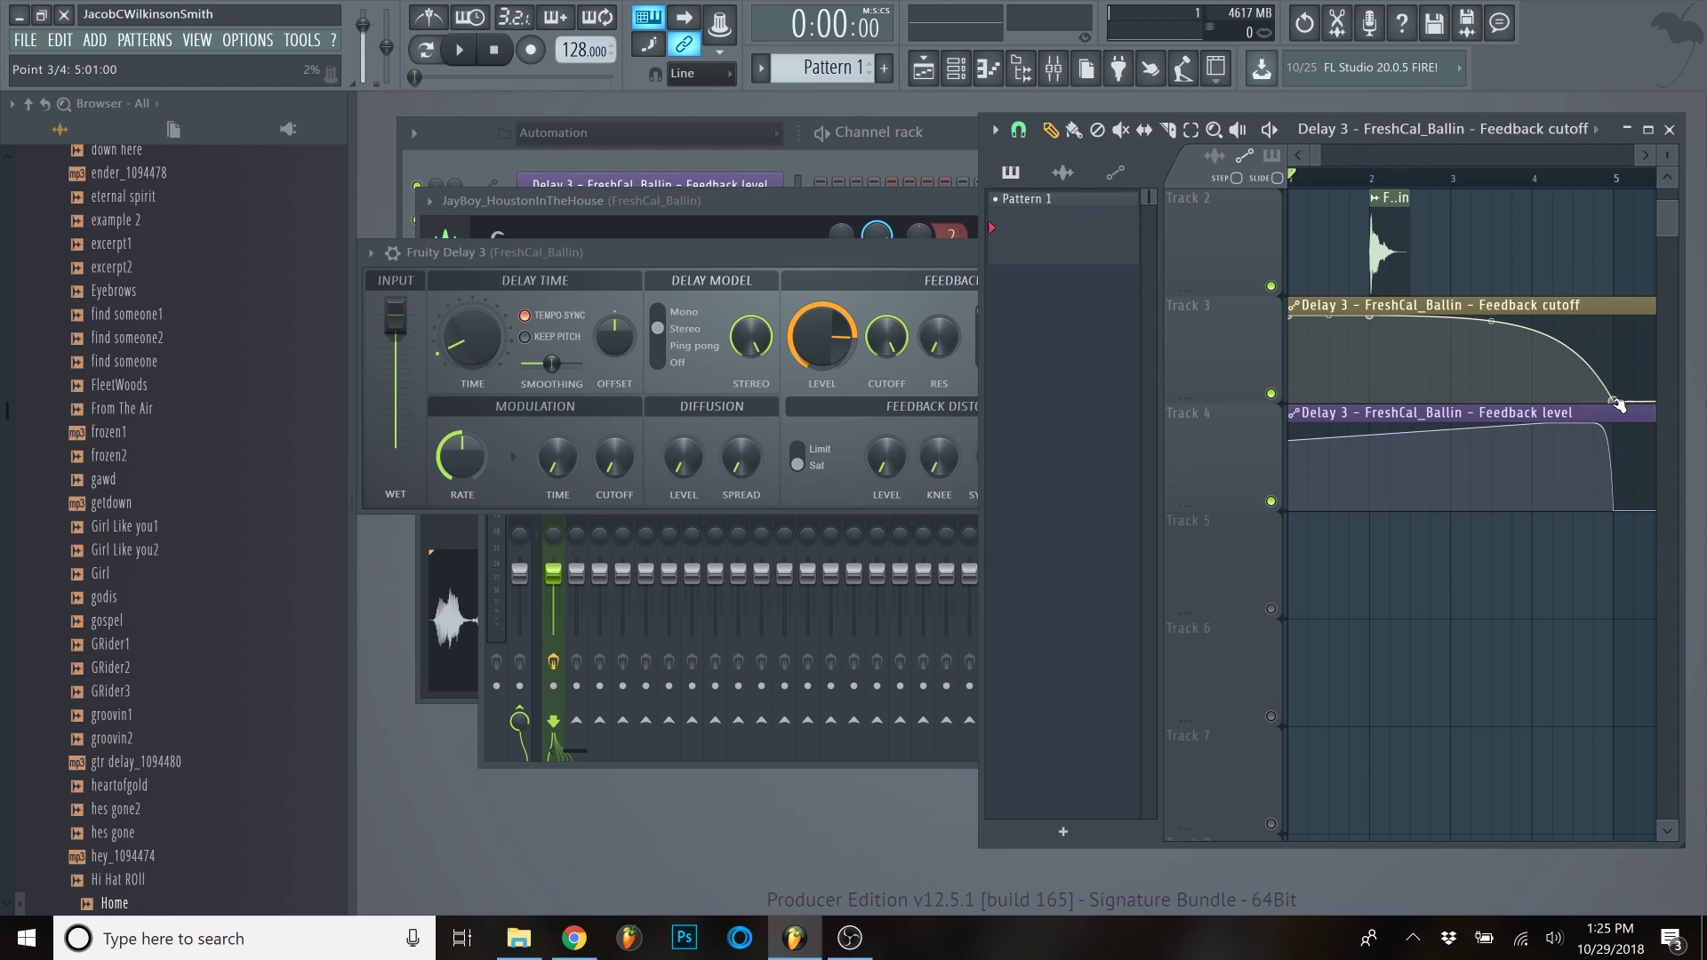
scroll(1615, 320, up, 2)
scroll(1615, 223, up, 1)
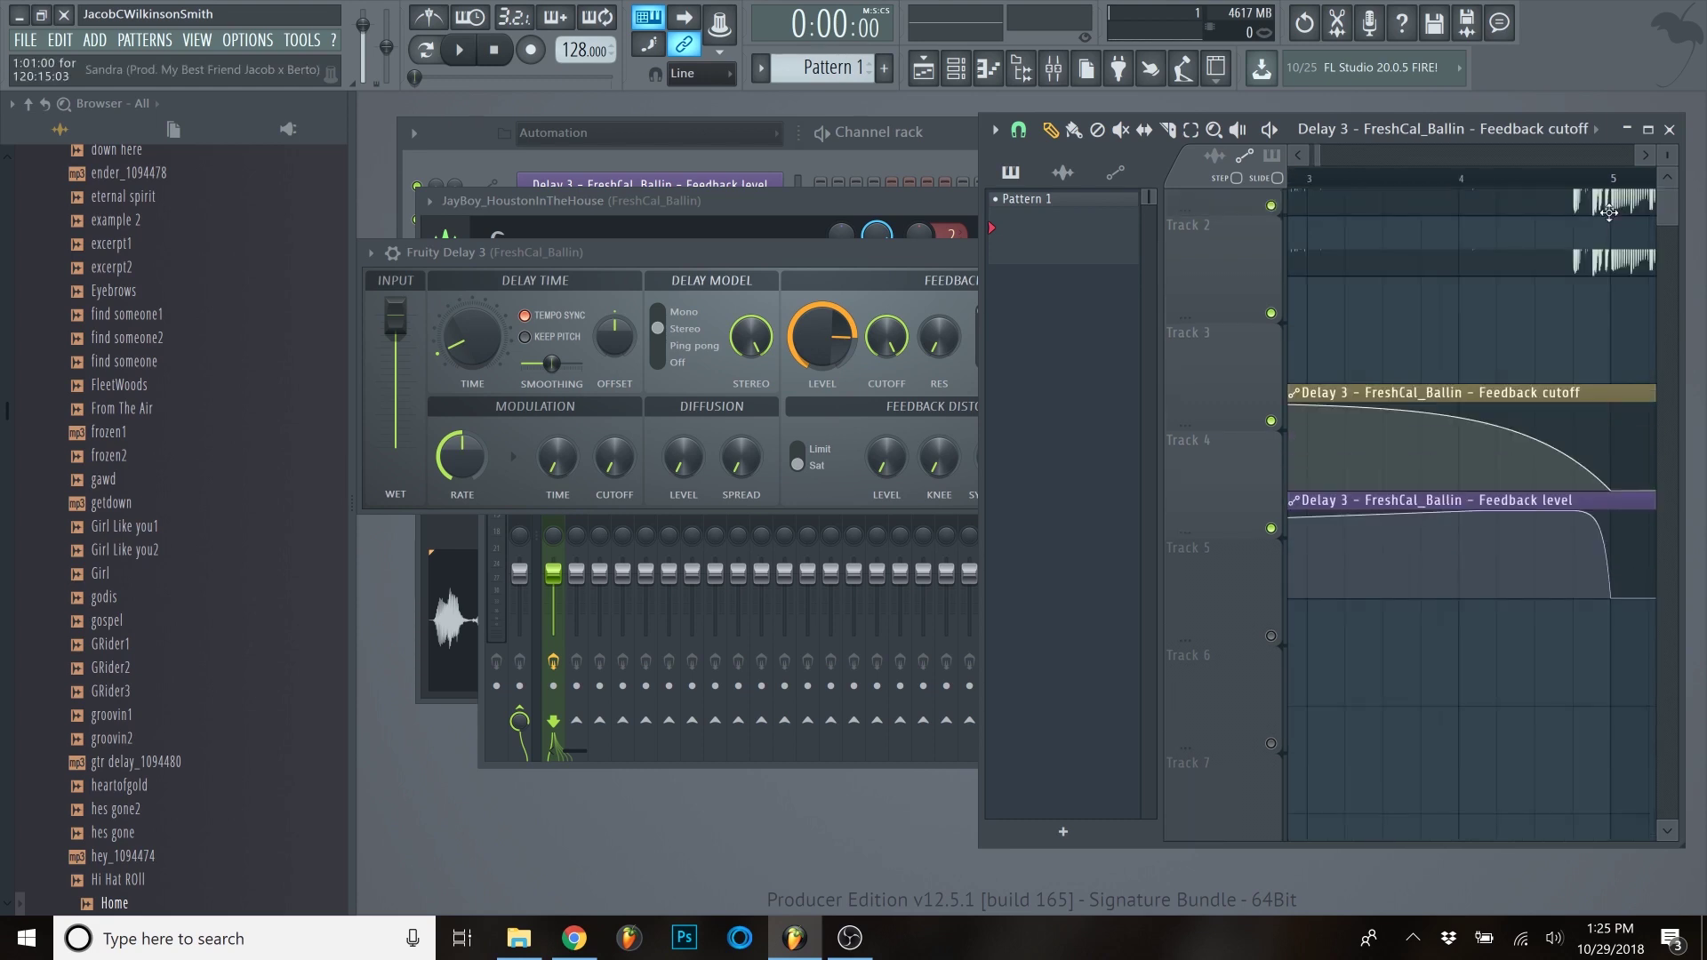
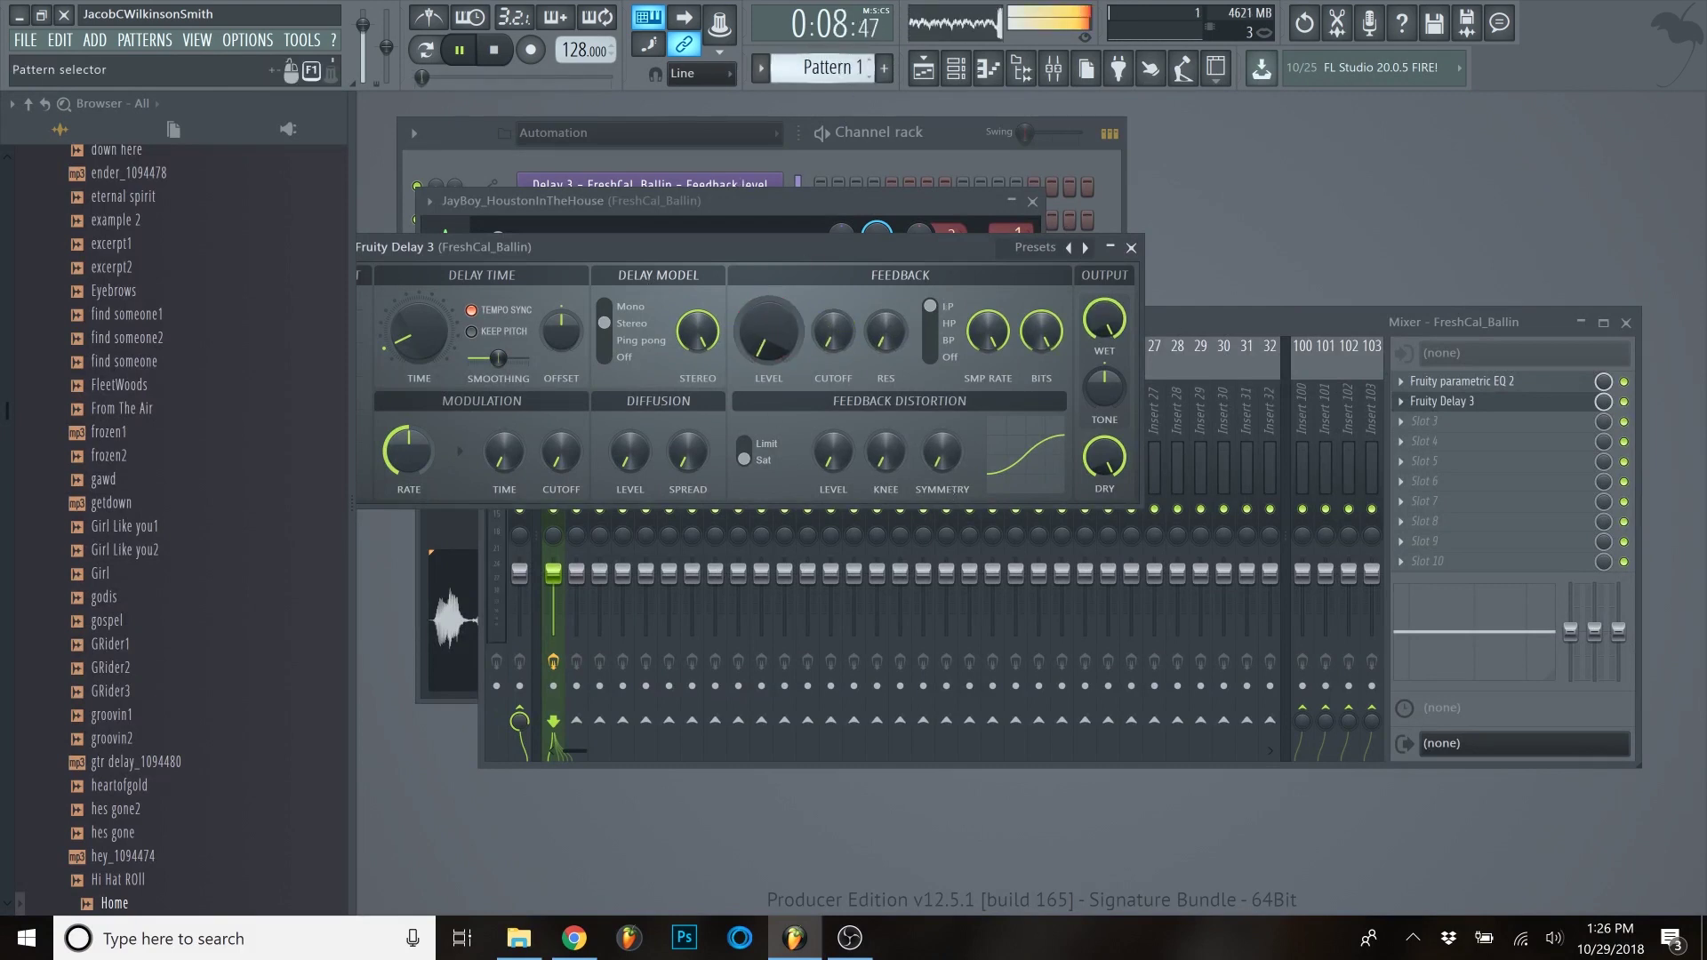
- Stop playback and examine the feedback automation clips around the beat drop in the playlist
key(F5)
key(space)
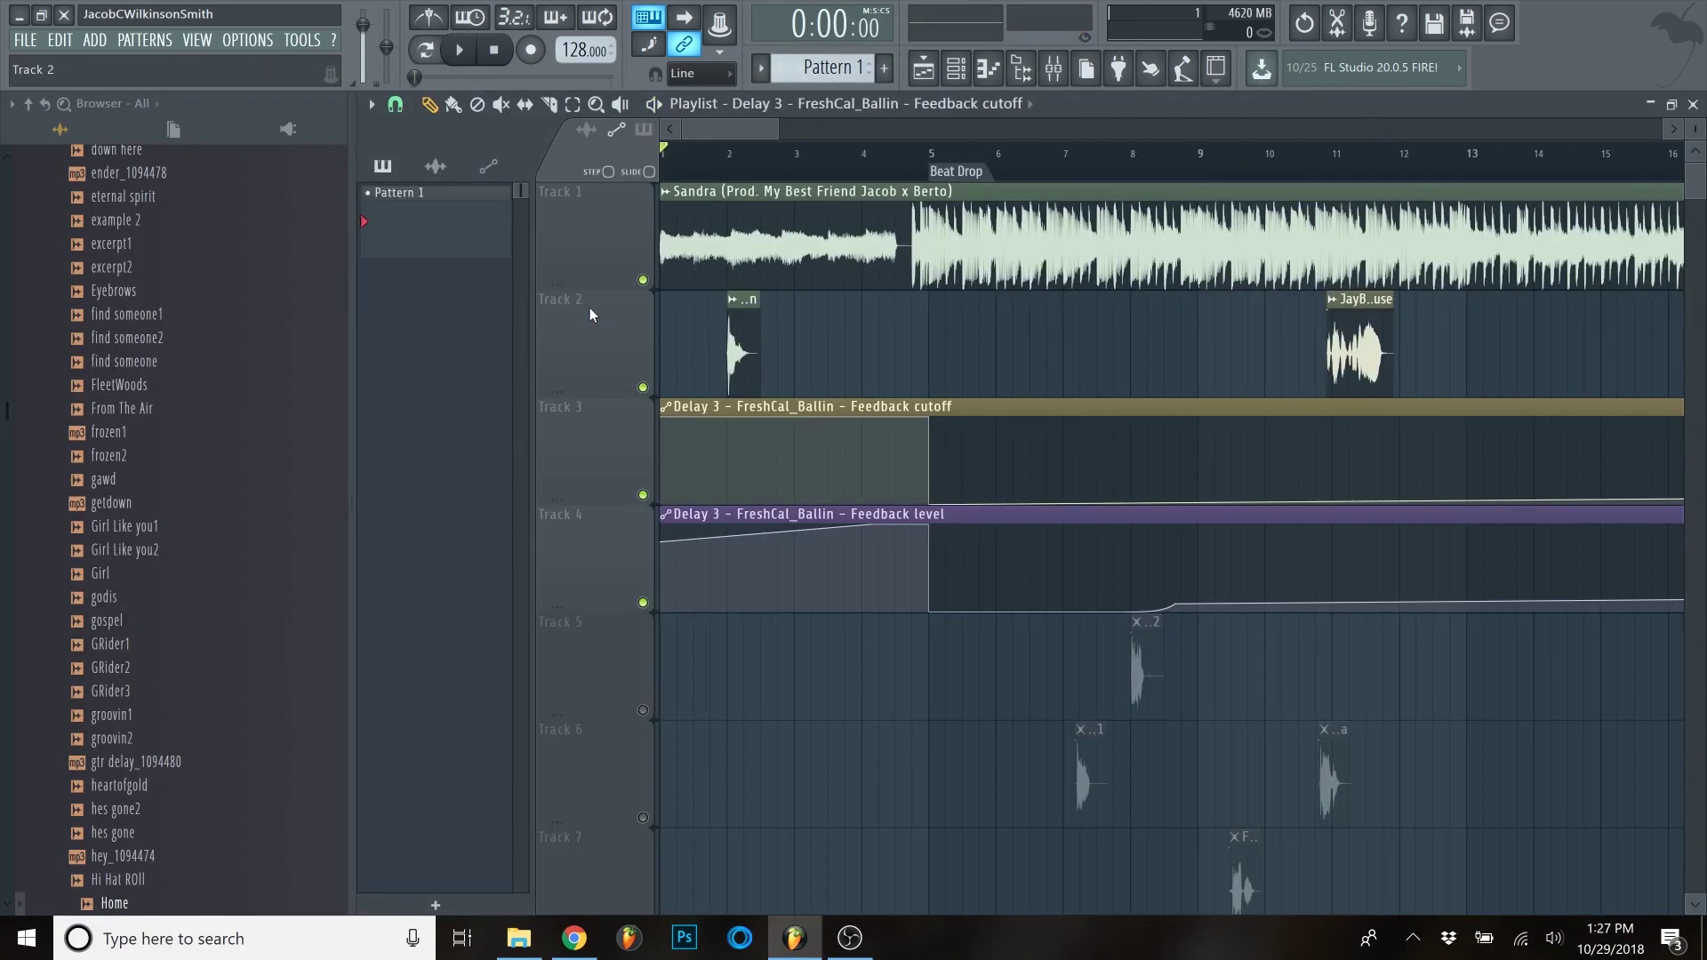
scroll(590, 308, up, 2)
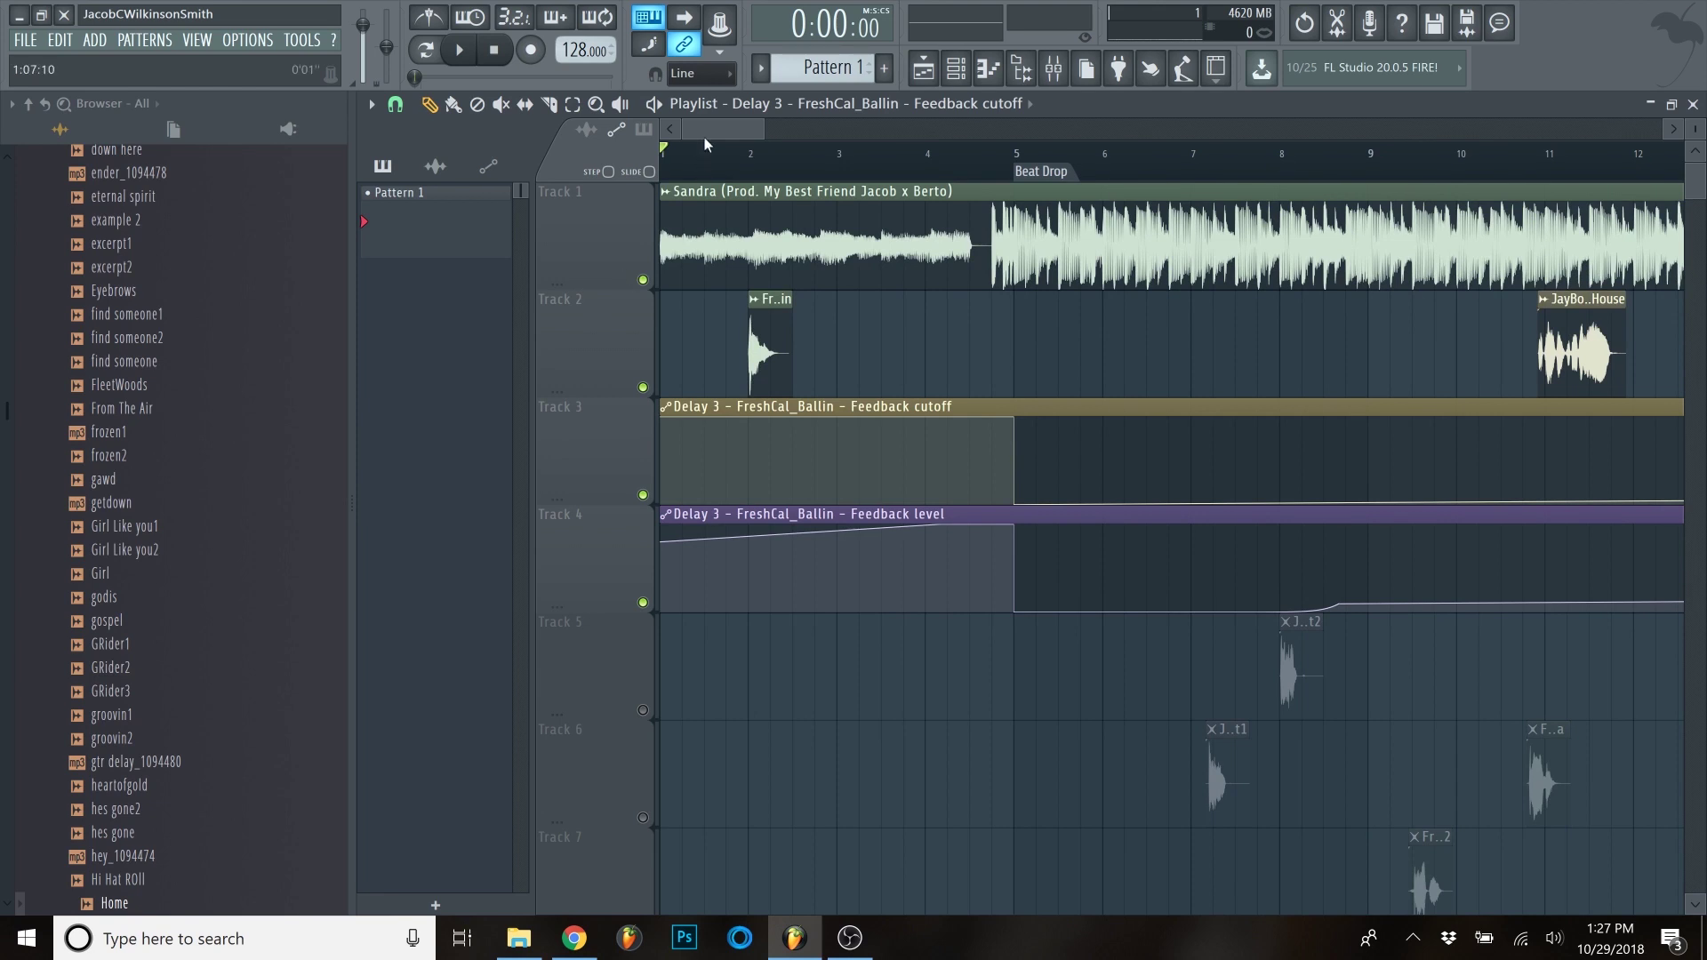
scroll(683, 312, down, 2)
scroll(676, 316, up, 3)
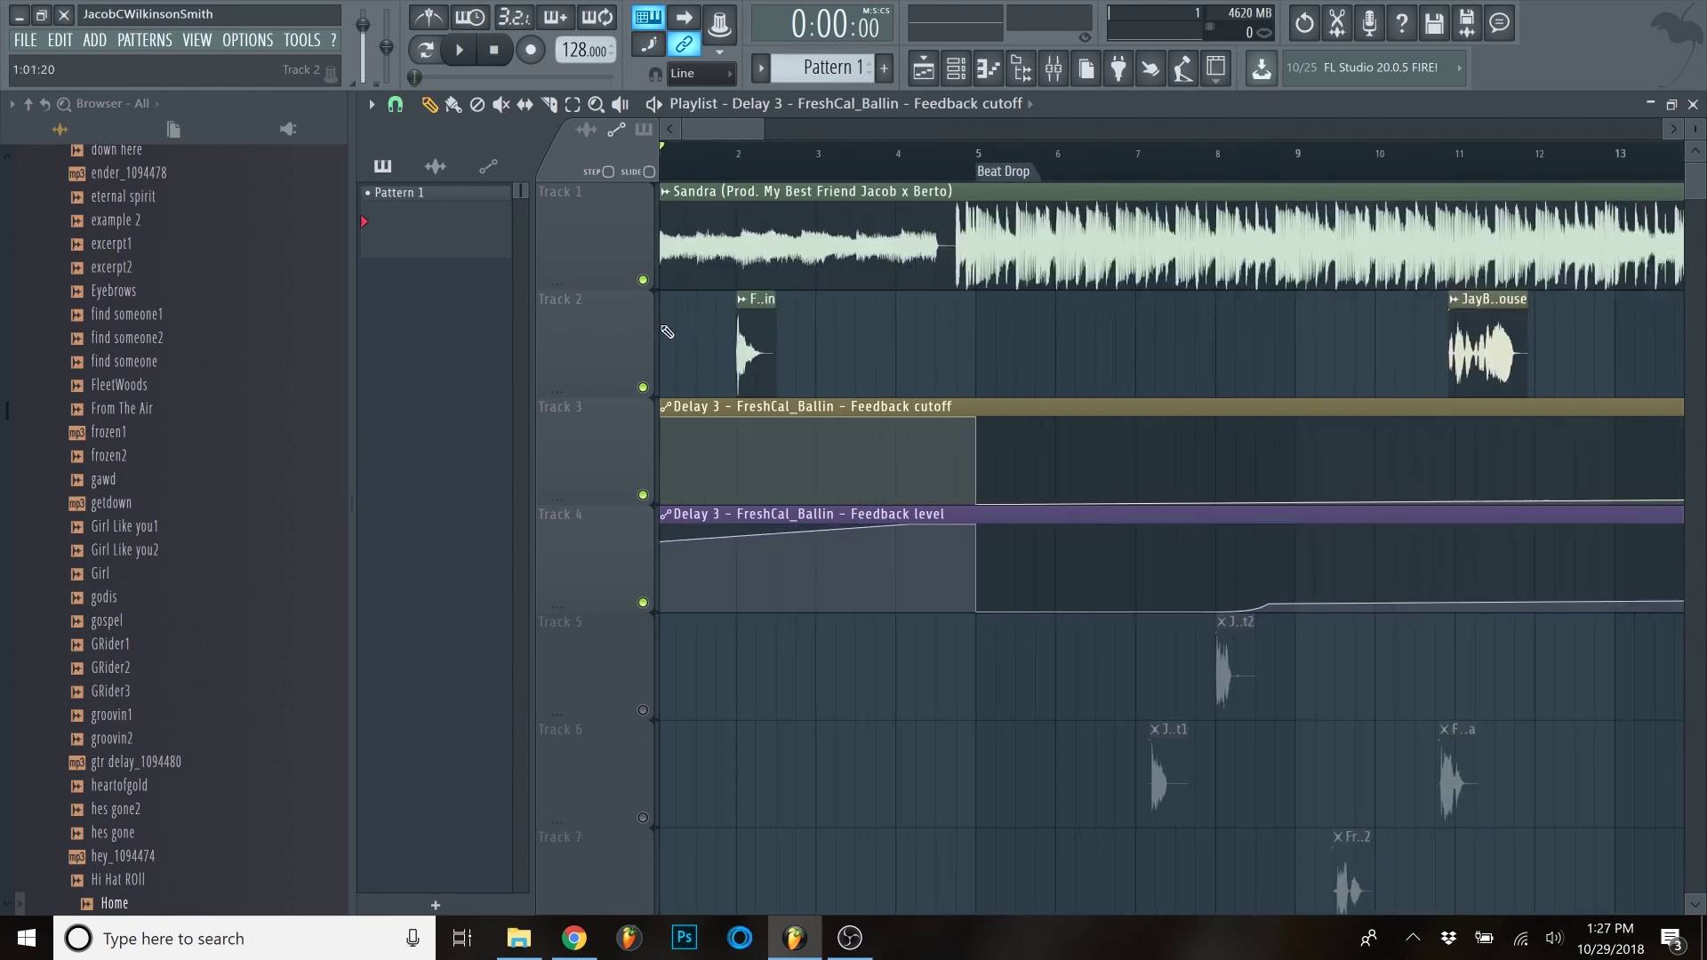
scroll(672, 329, down, 2)
key(F5)
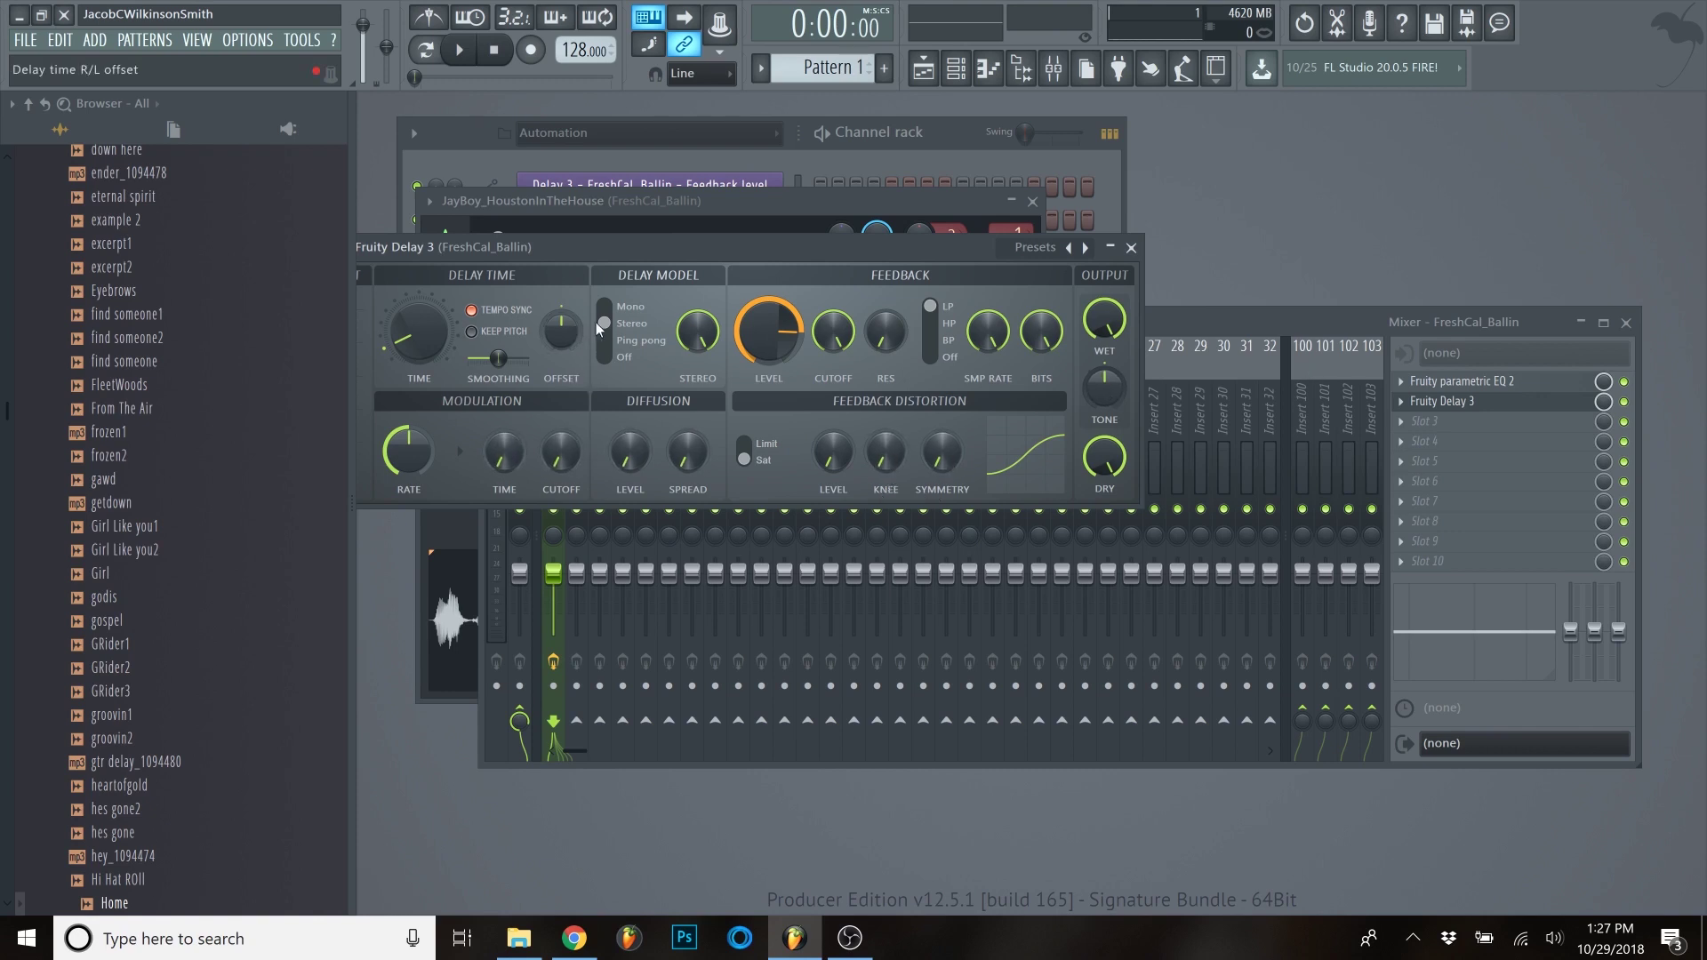
- Lower the volume fader of the FreshCal_Ballin mixer track slightly and place the playhead just before bar 2
drag(598, 358, 607, 324)
click(1162, 312)
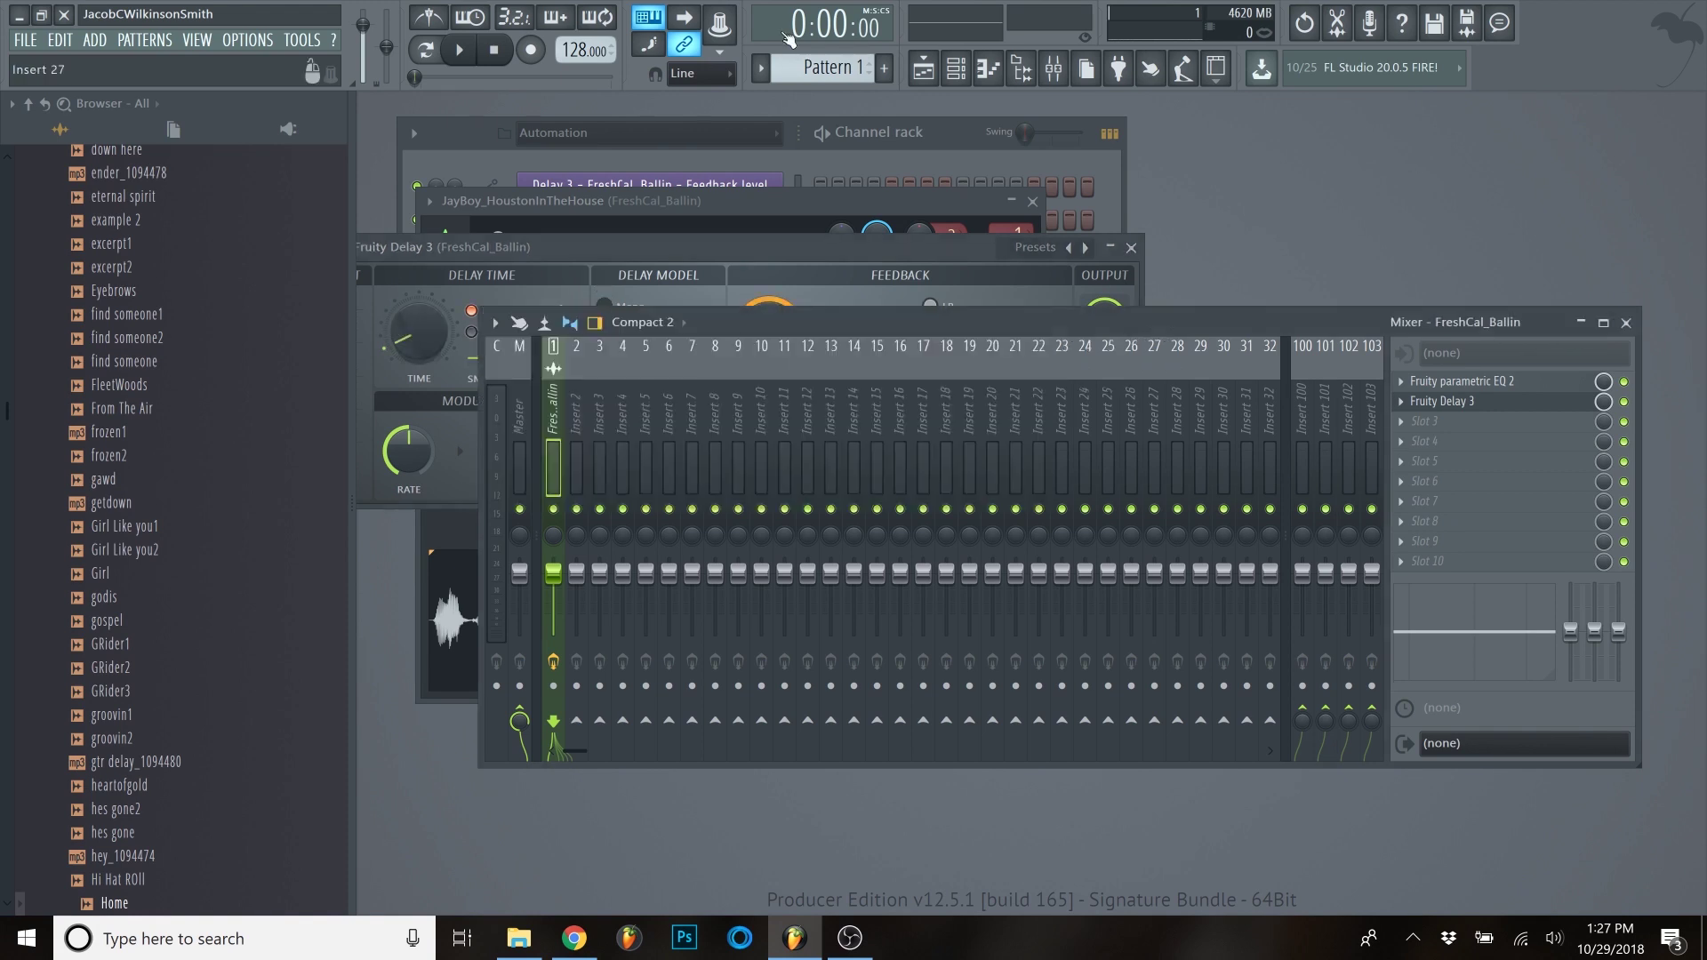
click(924, 68)
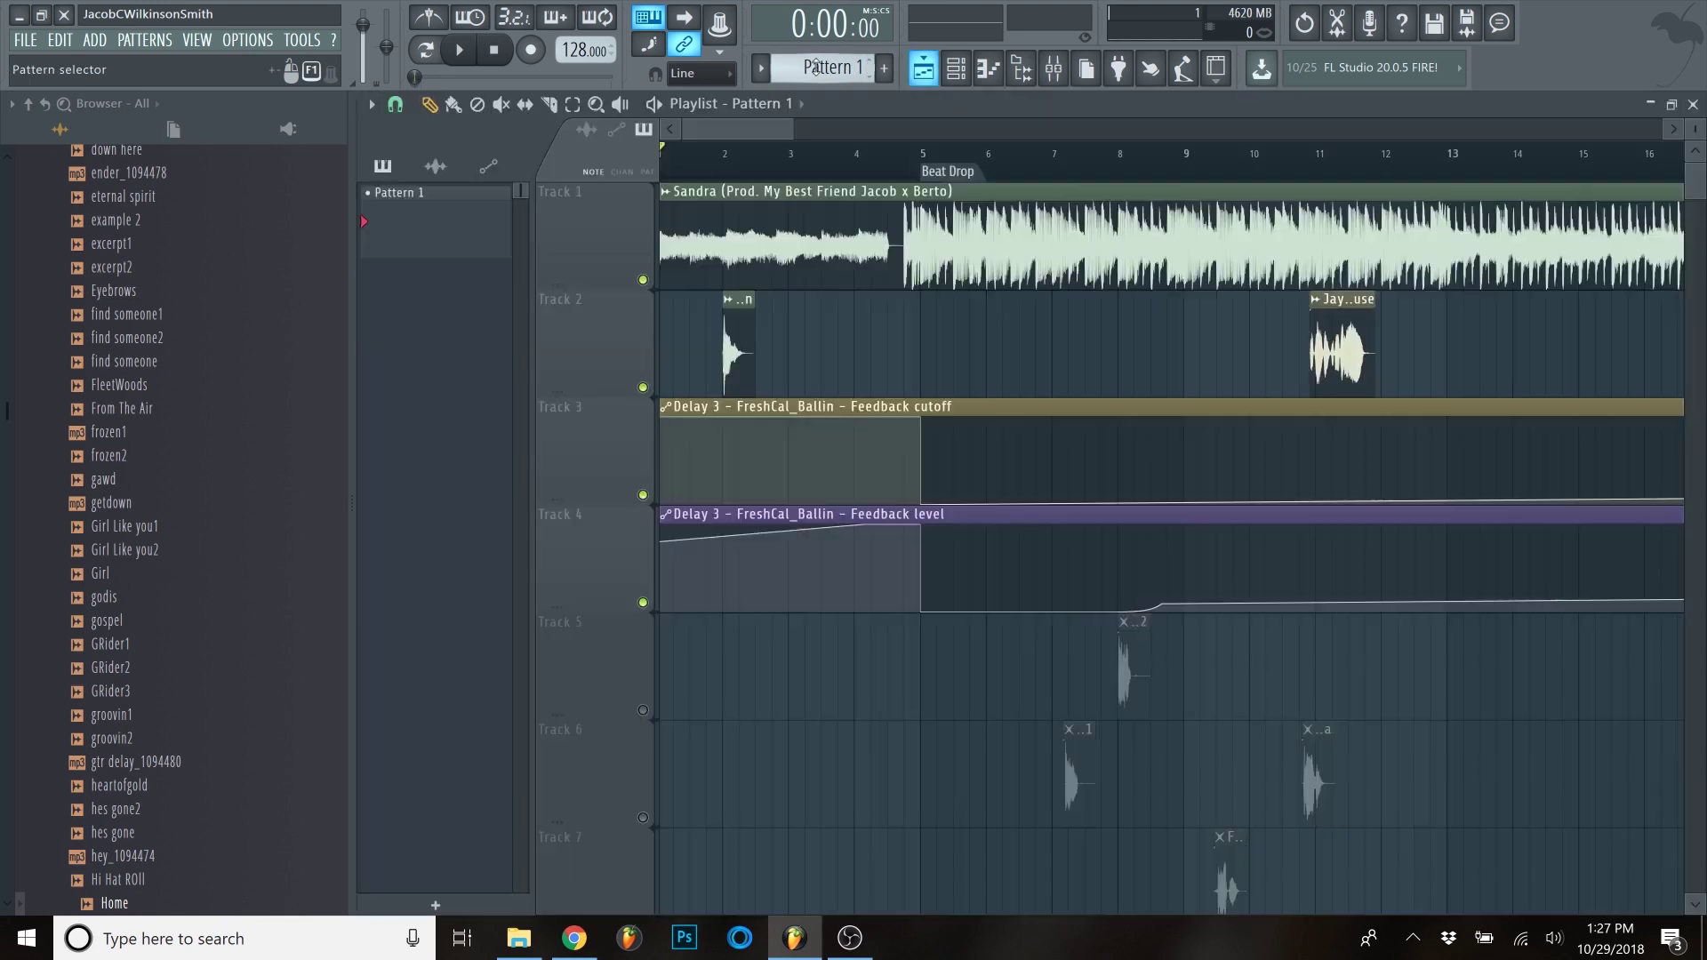
click(729, 153)
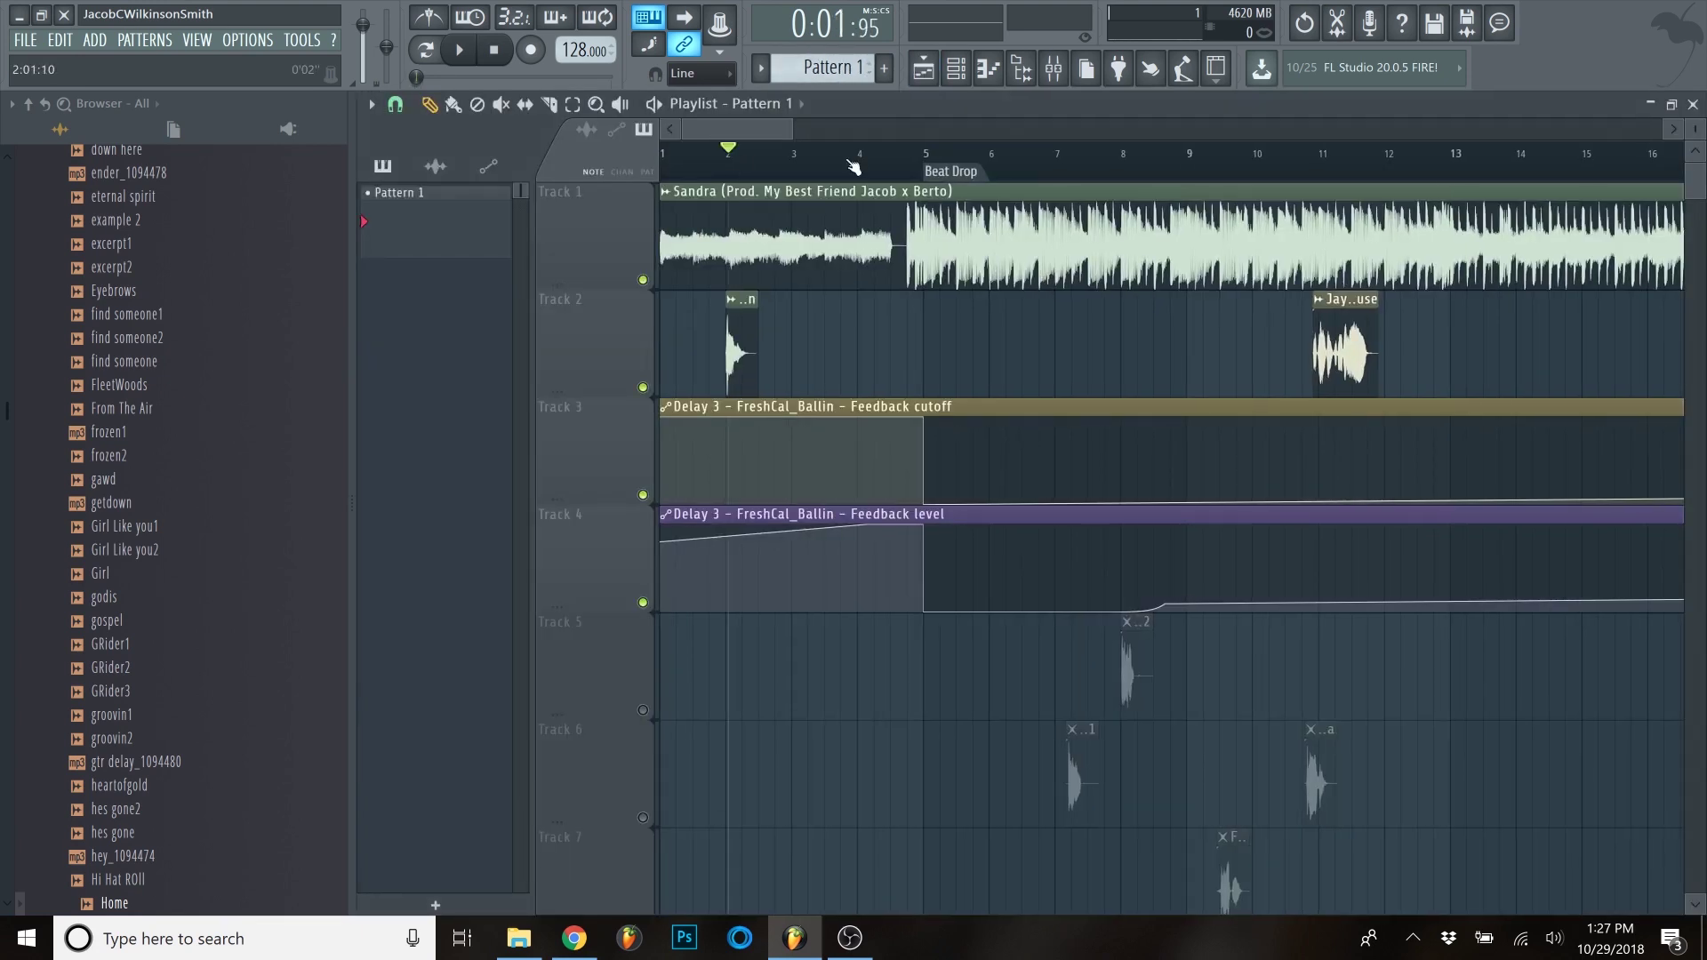
click(1695, 105)
drag(555, 575, 555, 577)
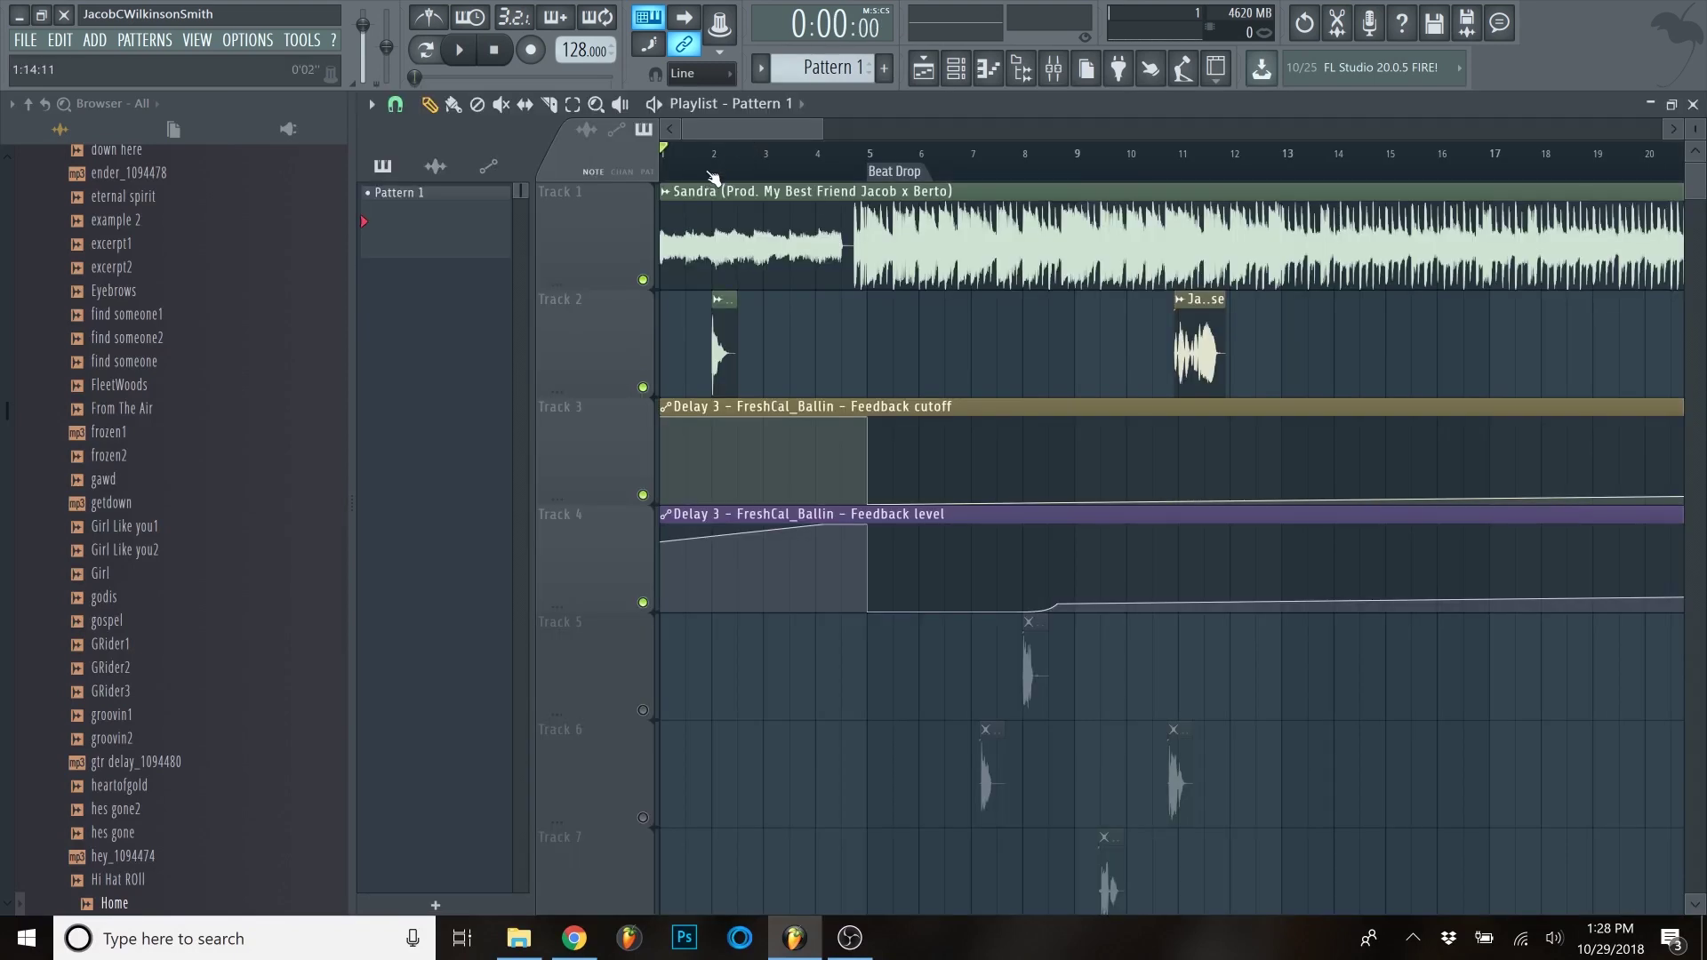
click(709, 165)
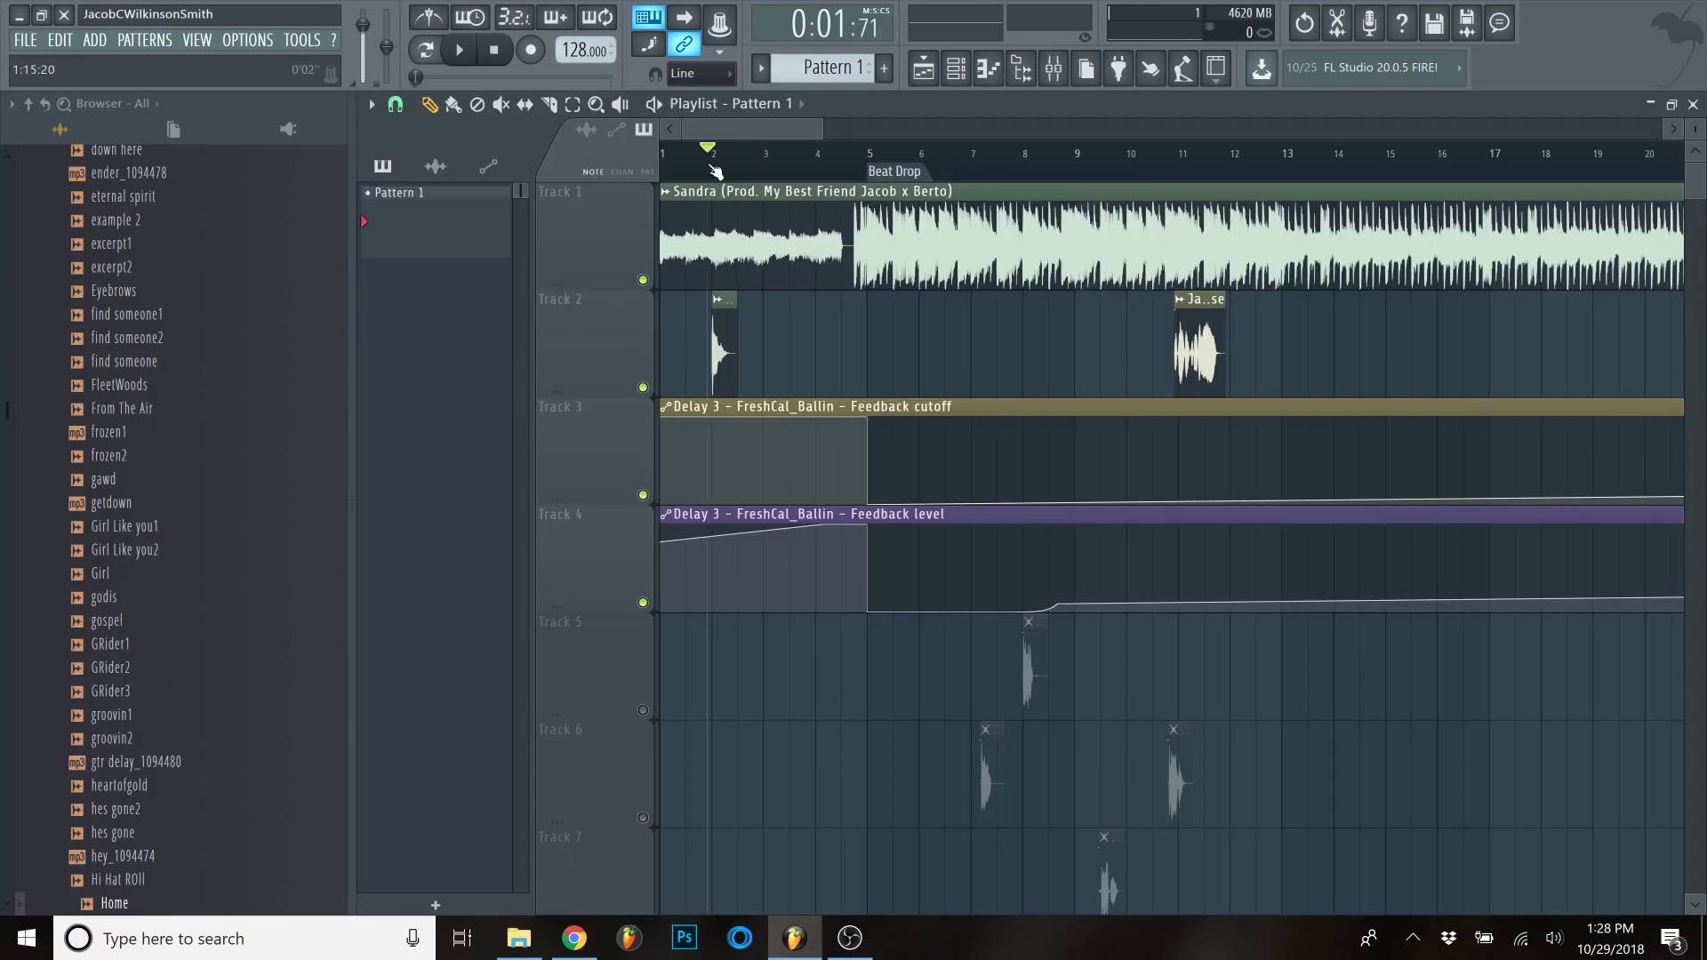
click(1695, 105)
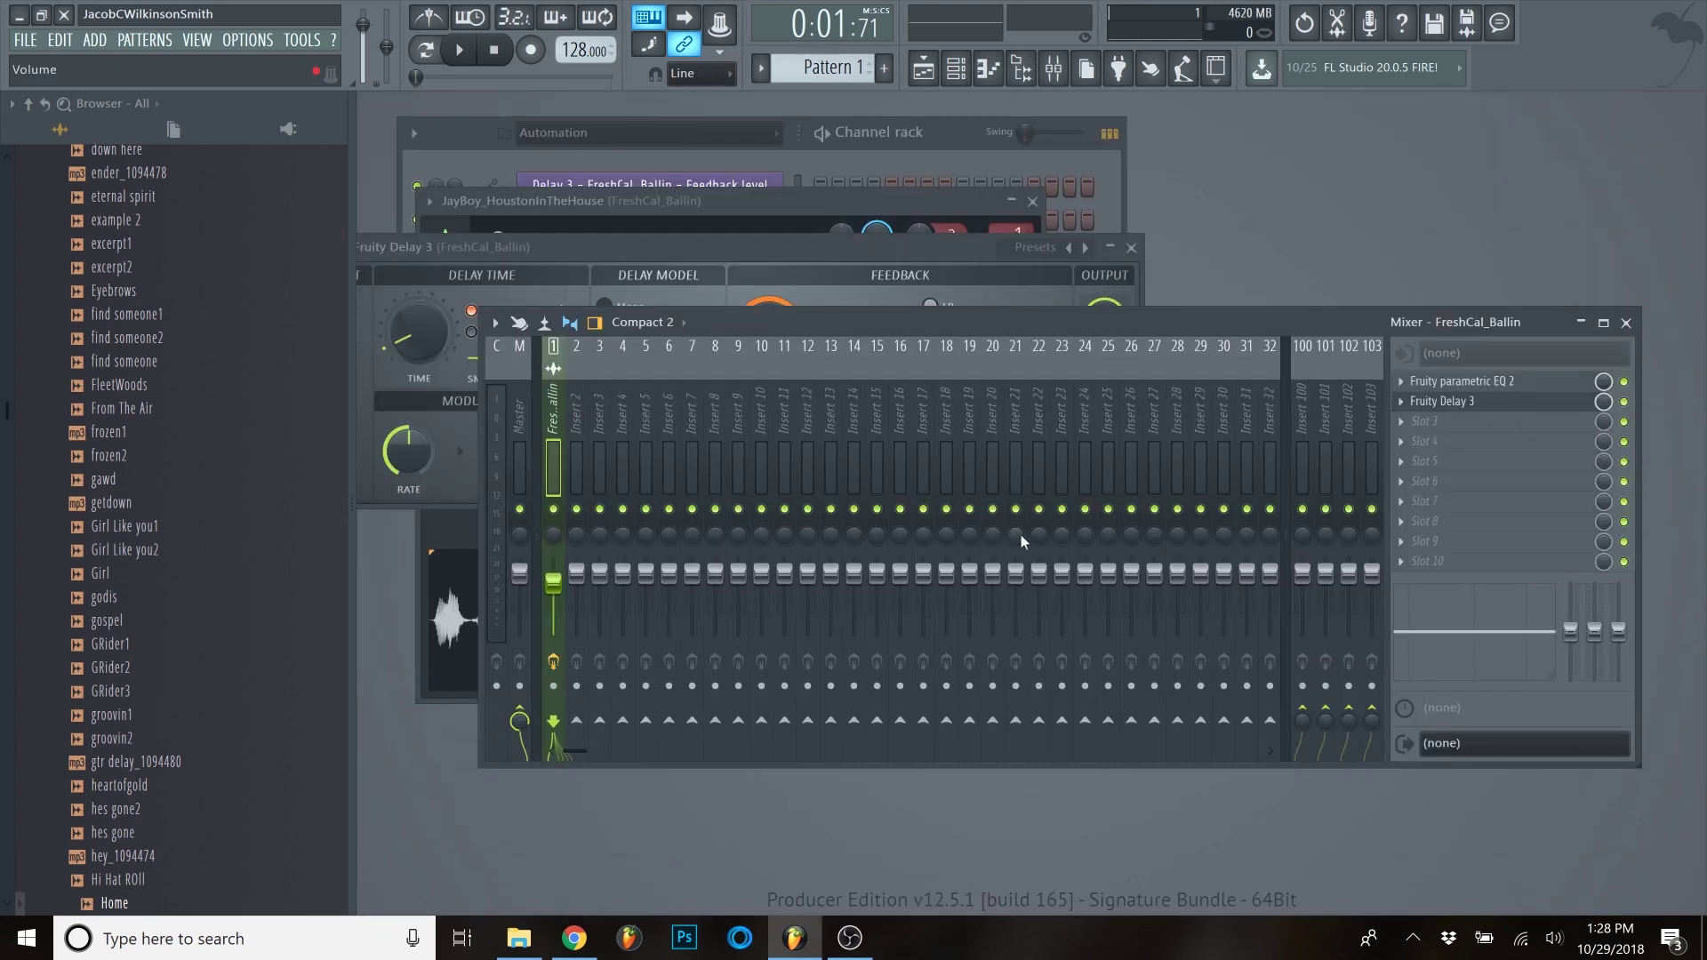
- Load Fruity Reeverb 2 in slot 3 of the FreshCal_Ballin mixer track and increase its room size
click(1402, 424)
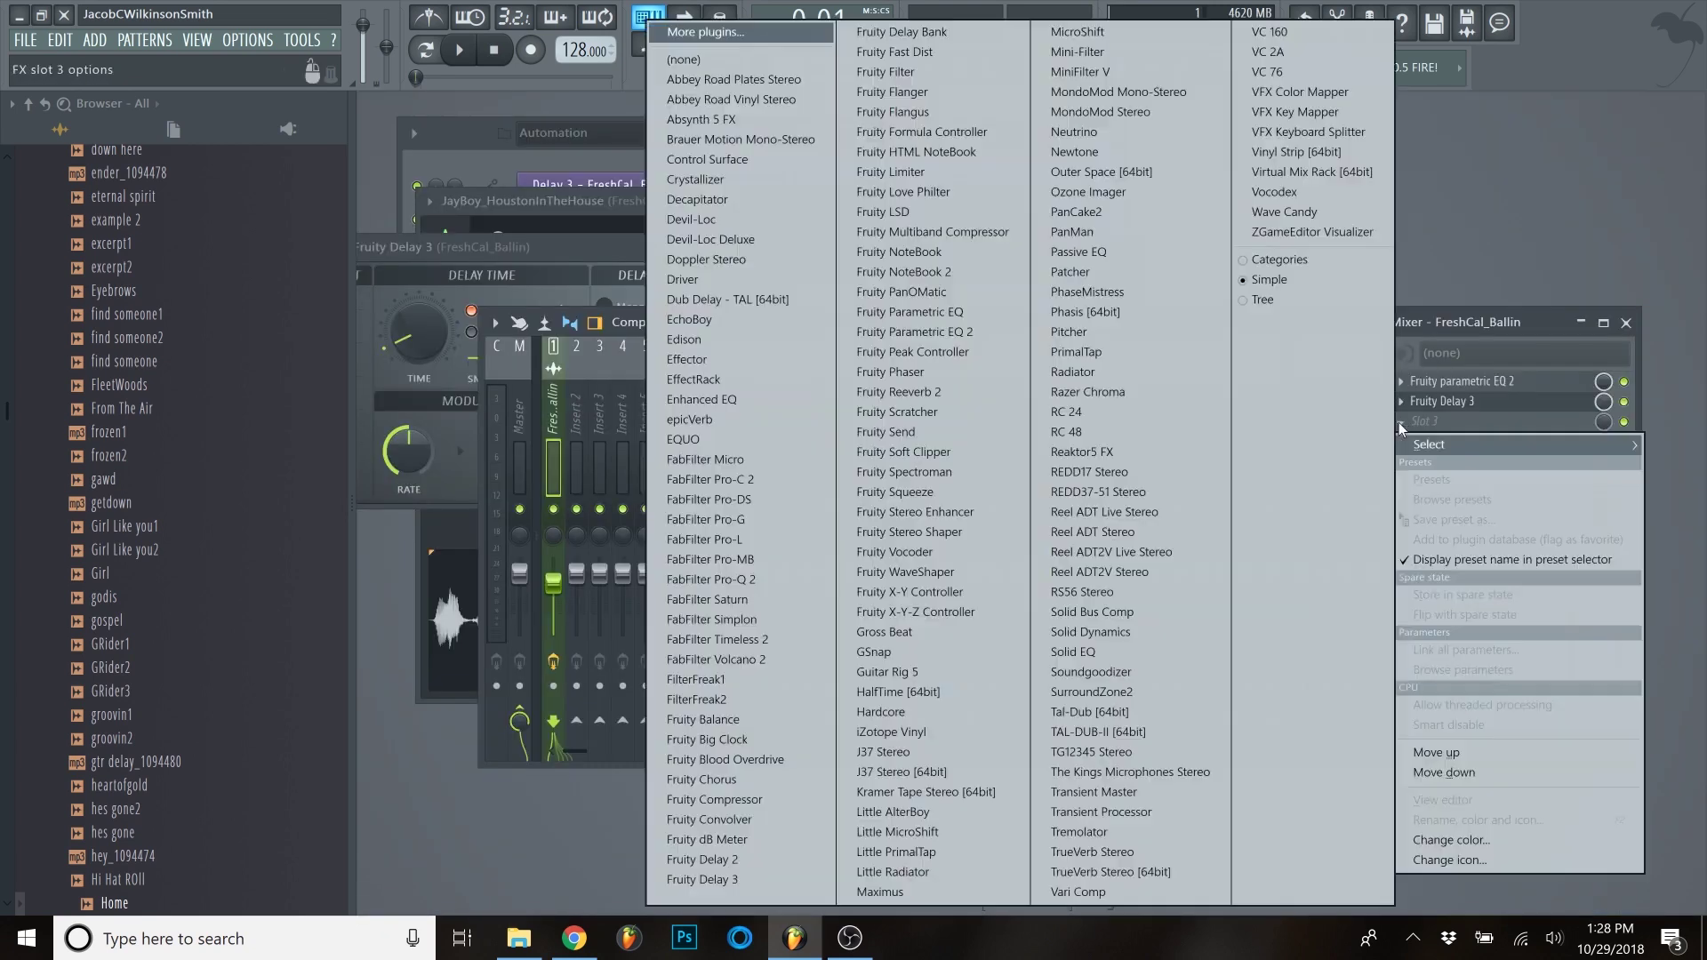
click(936, 389)
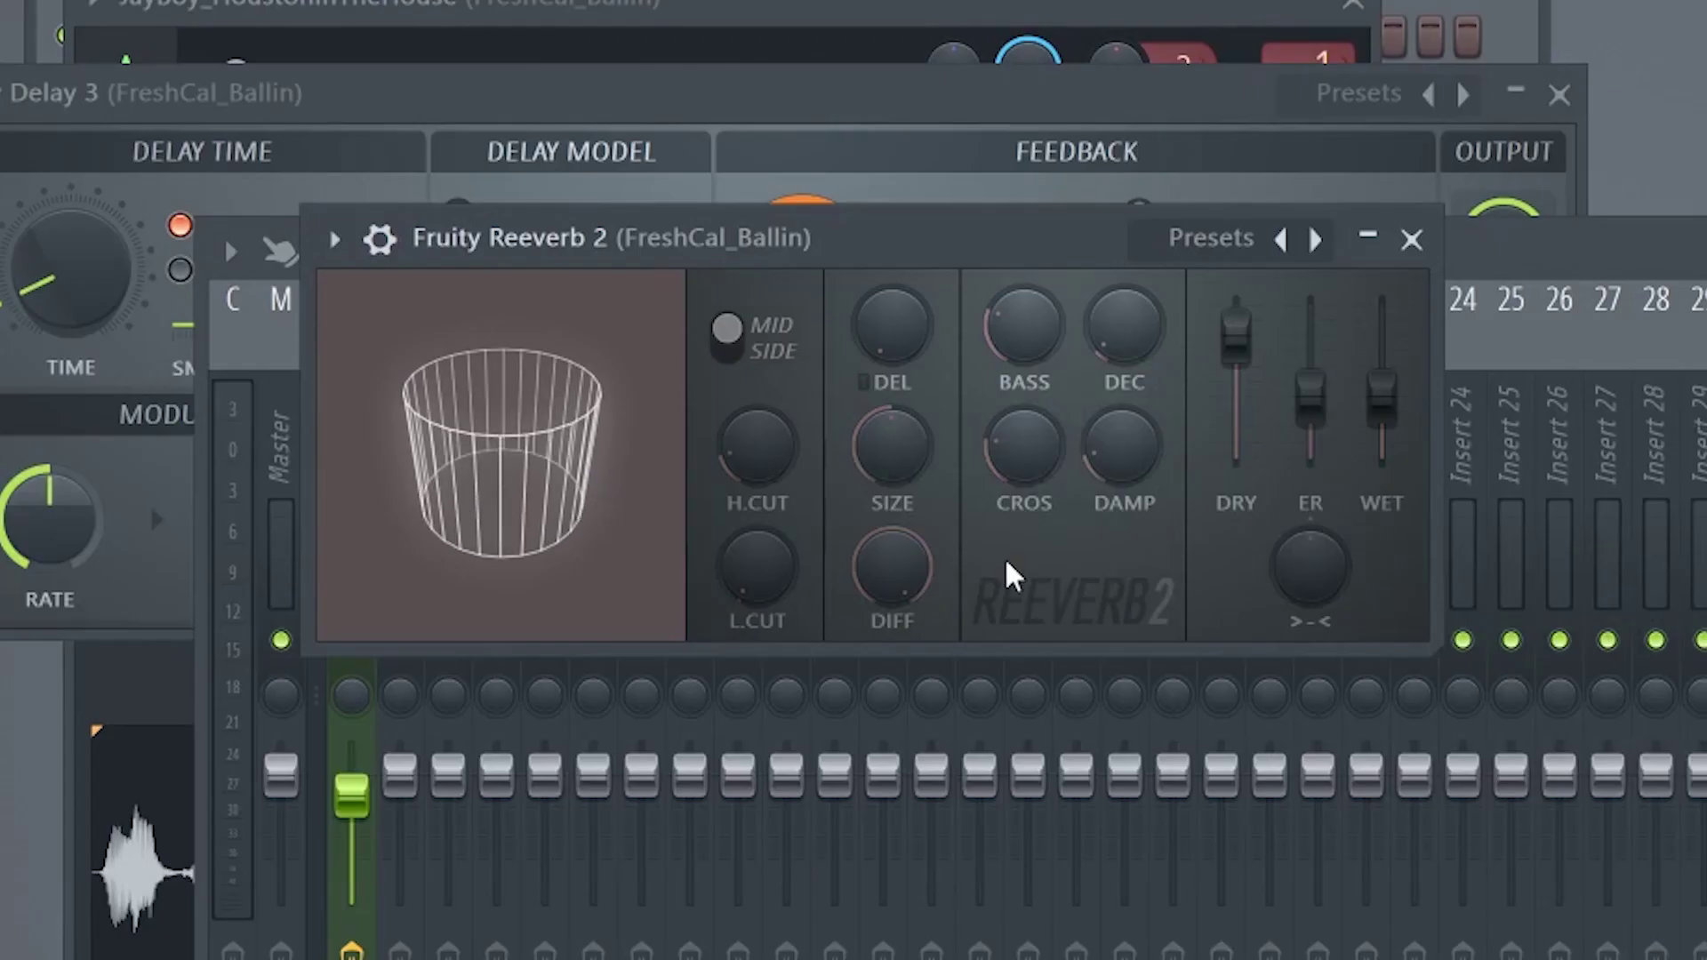
right_click(907, 489)
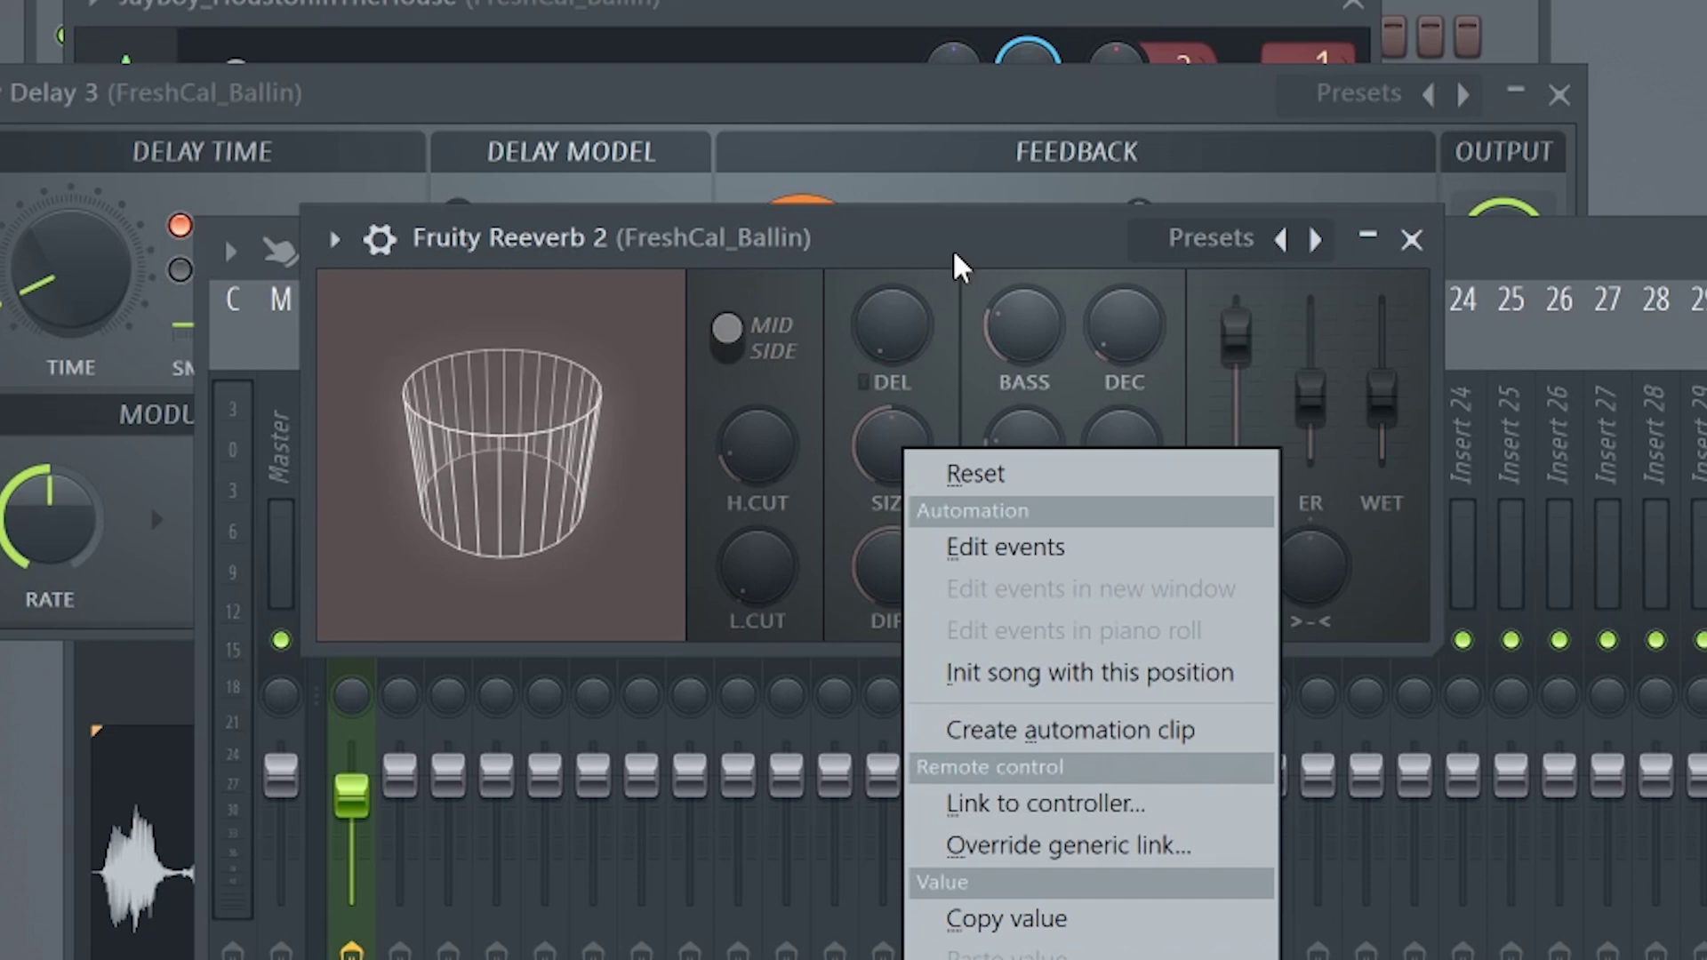
click(1281, 380)
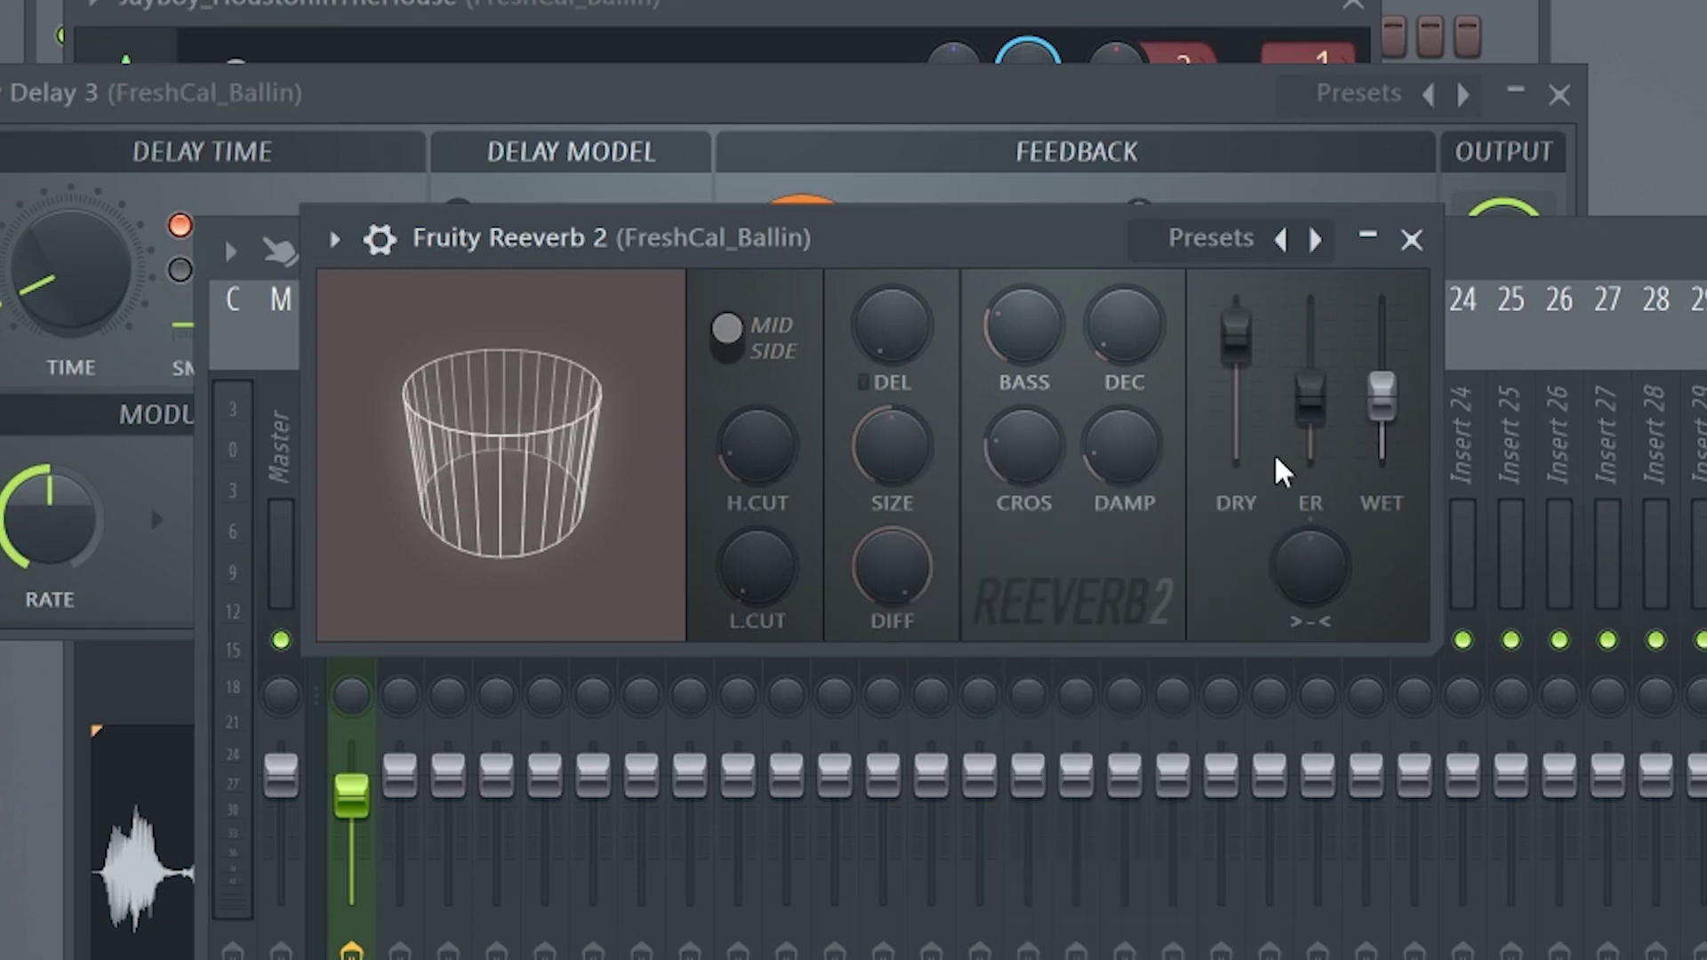
drag(933, 480, 933, 436)
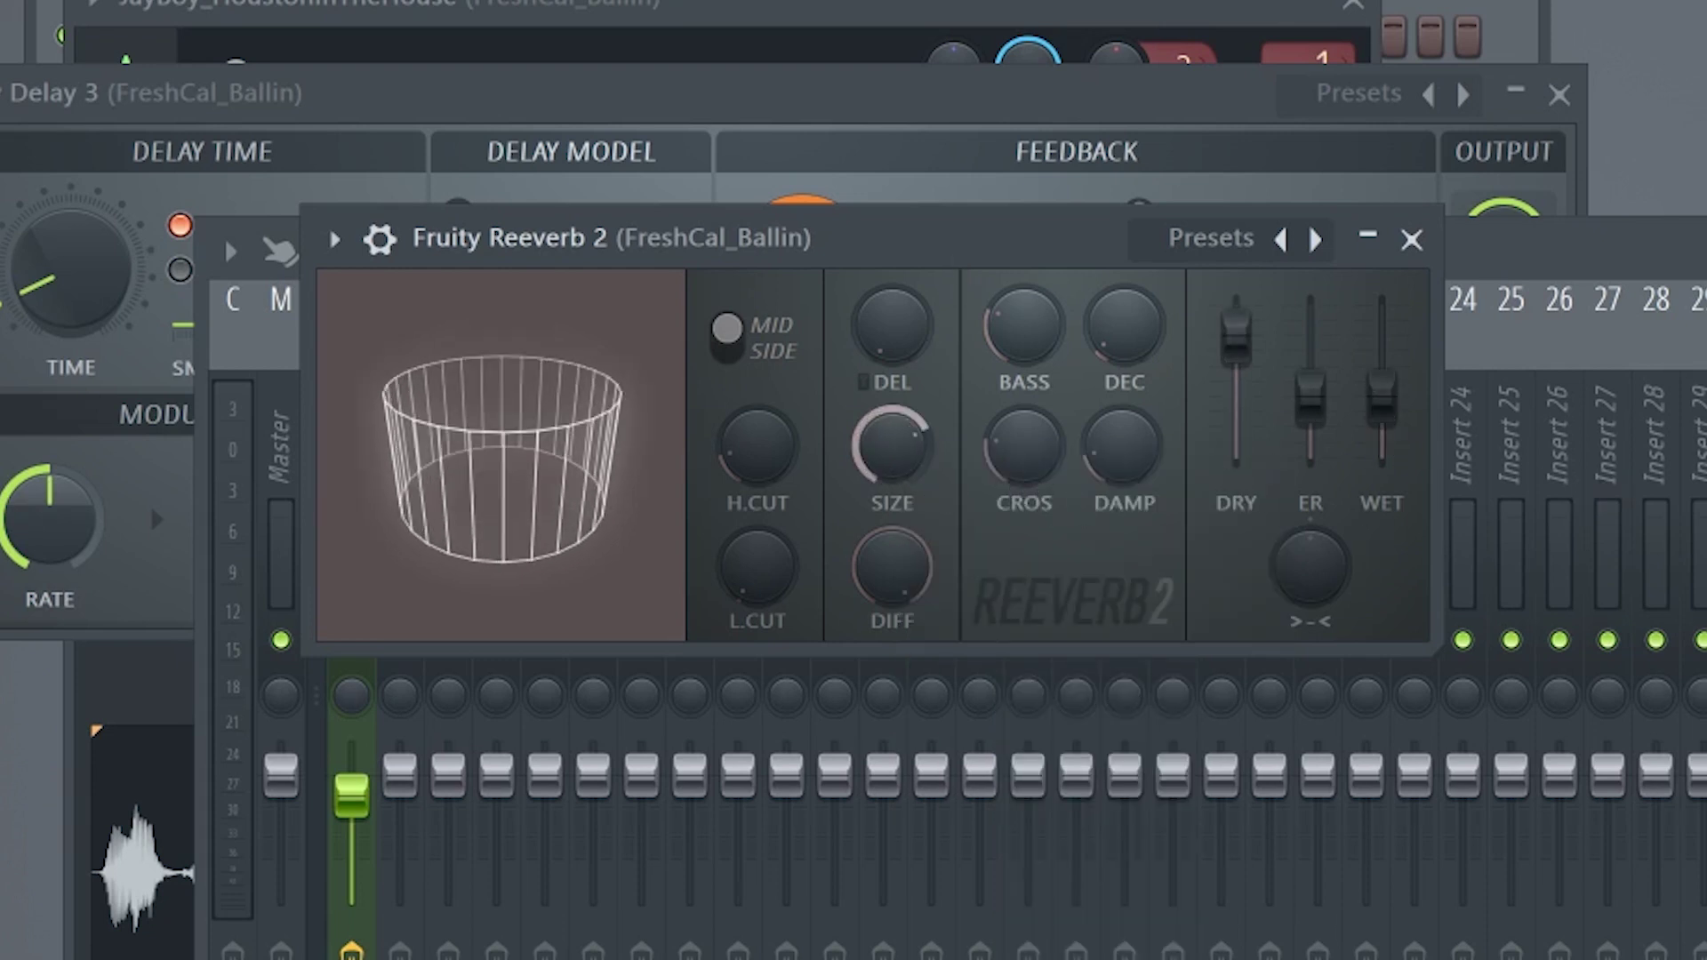
- Raise the Fruity Reeverb 2 wet level to its maximum and place the playhead where the beat comes in
drag(1381, 391, 1381, 360)
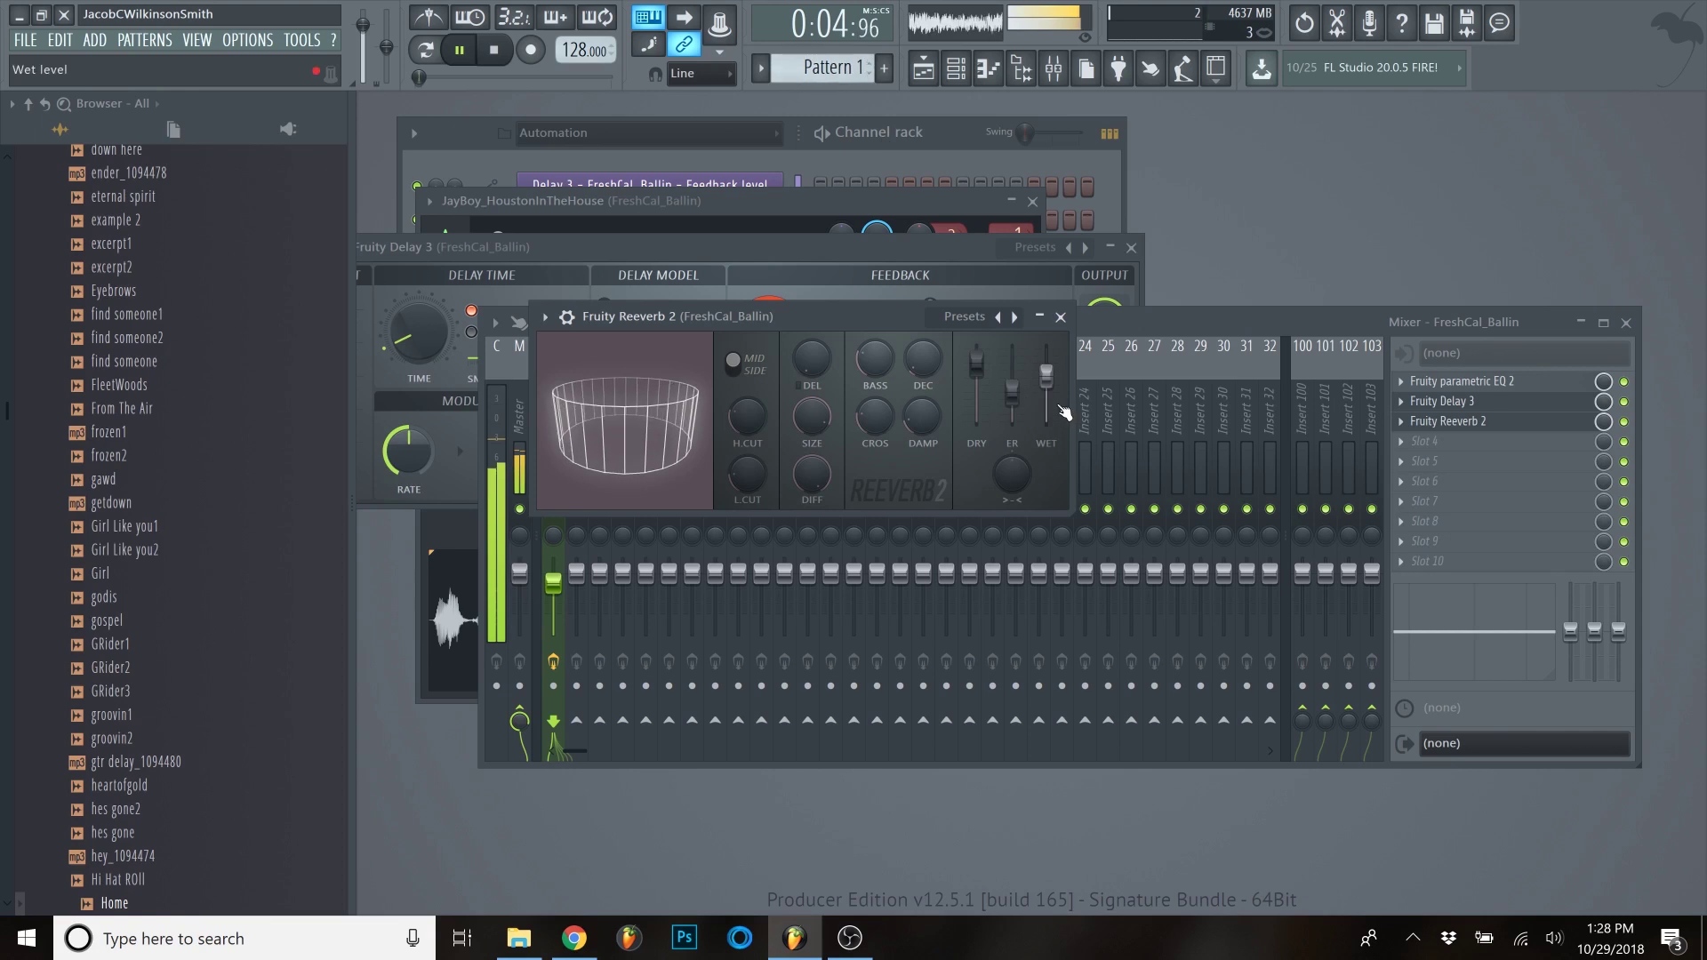
drag(1058, 396, 1060, 380)
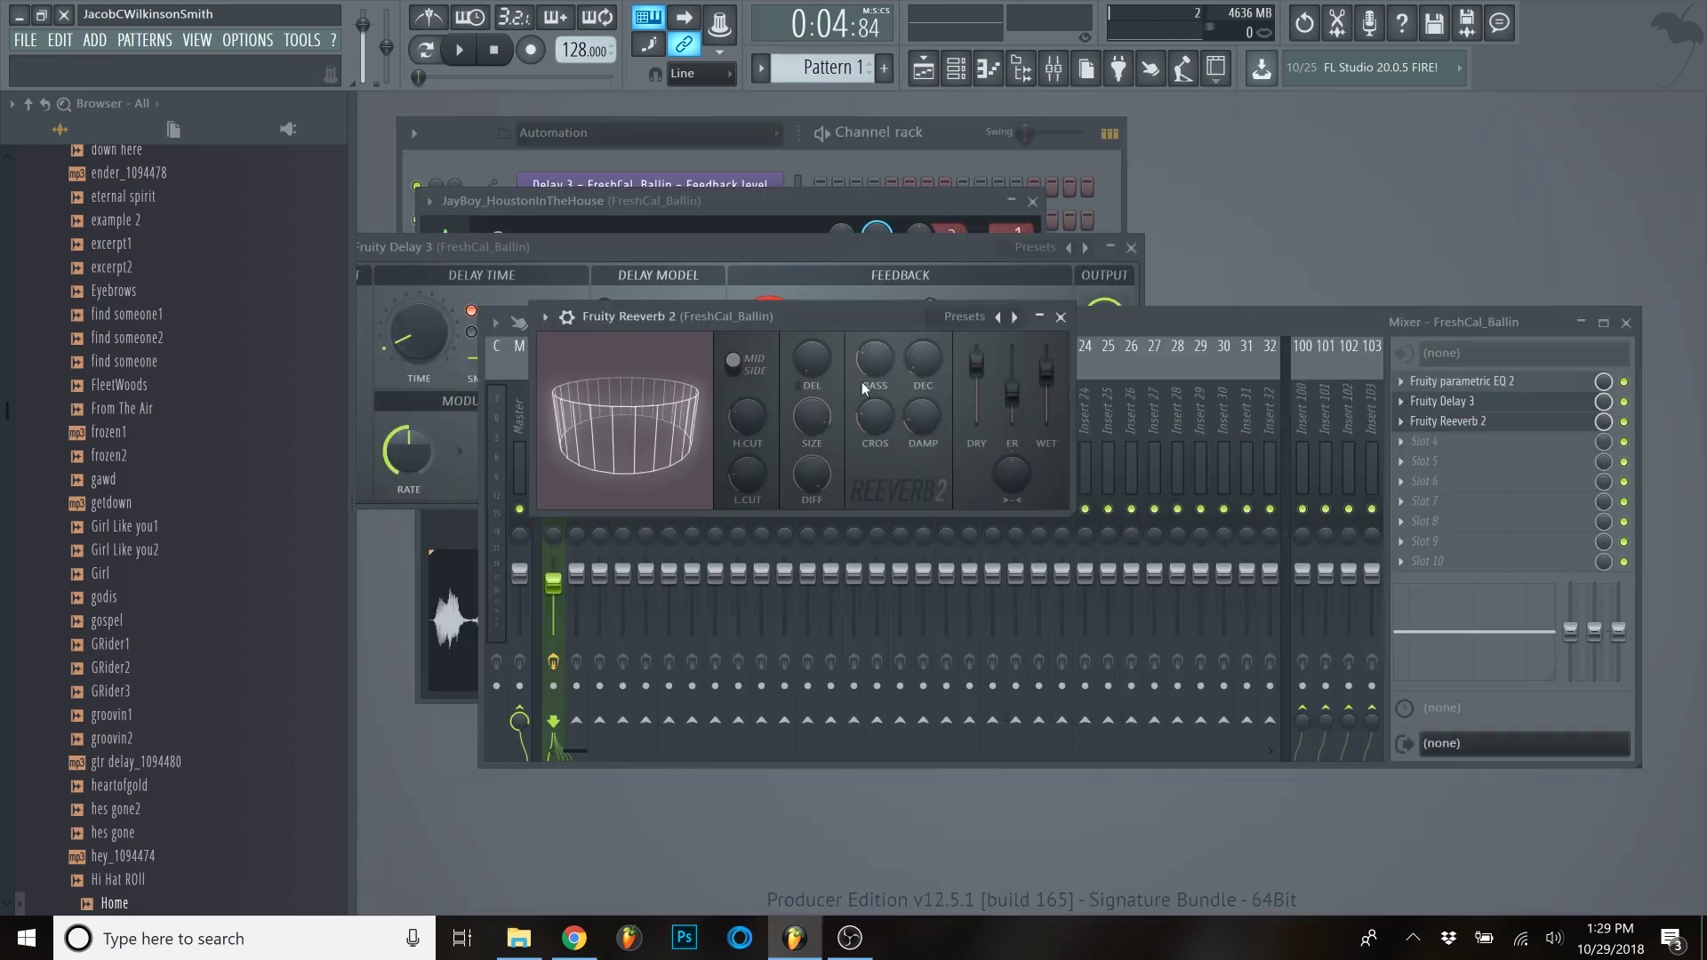
drag(1046, 369, 1049, 348)
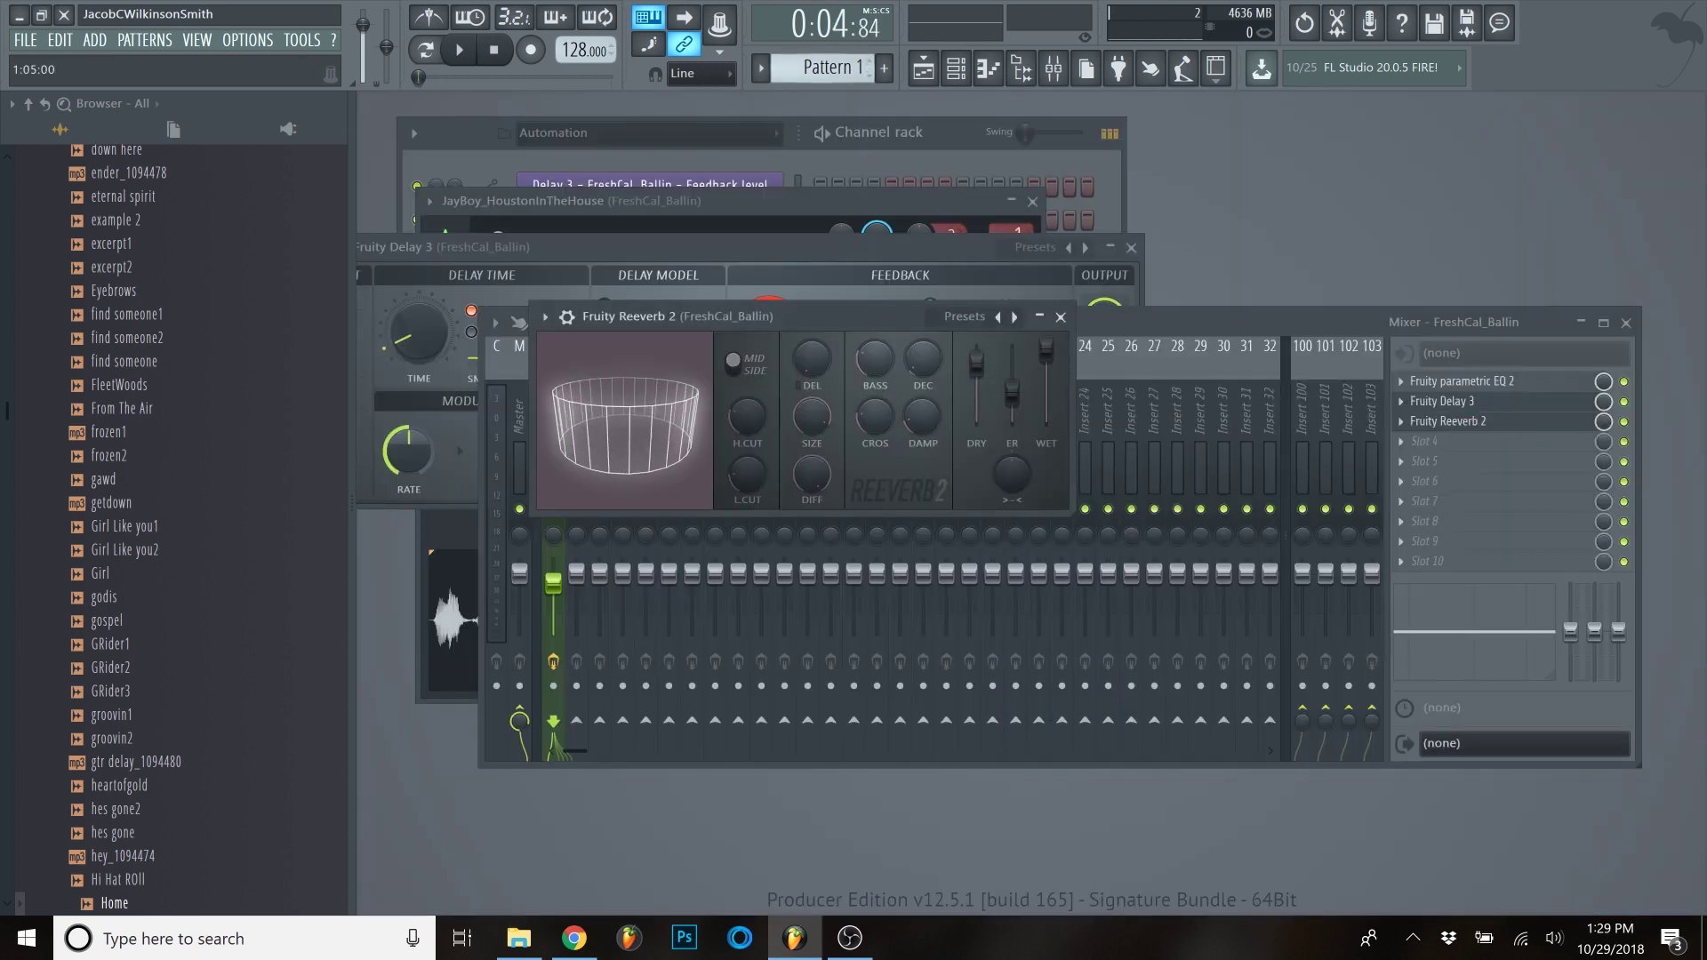
key(F5)
click(941, 151)
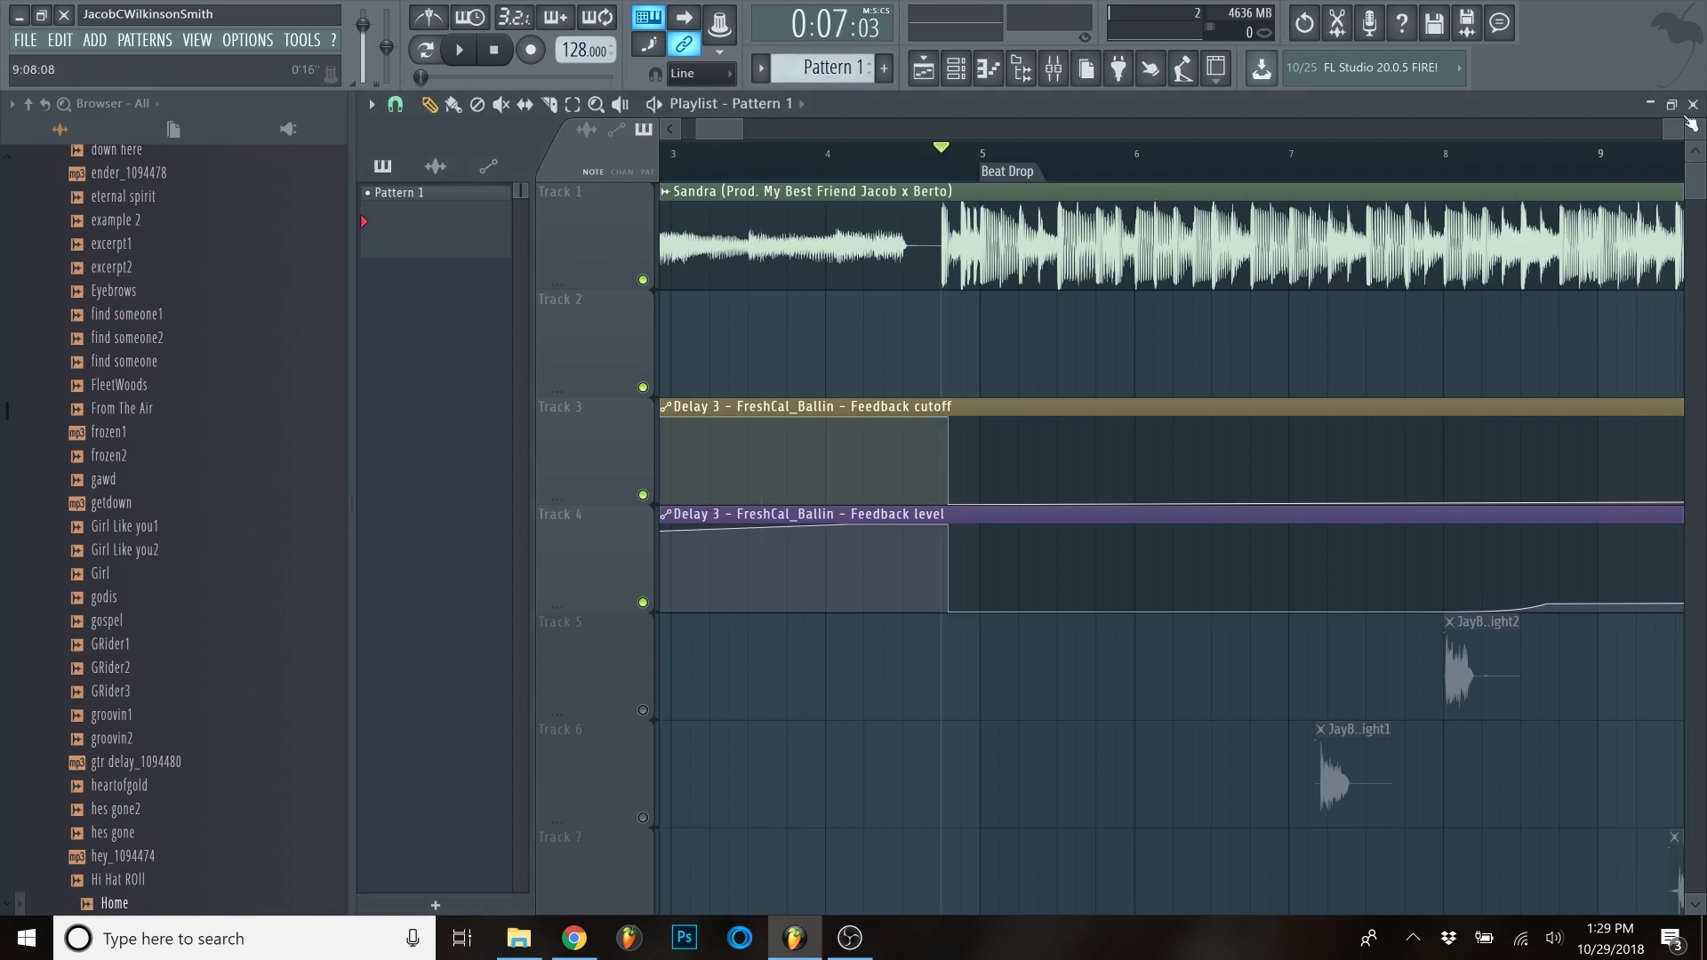
key(F5)
- Create an automation clip for the Fruity Reeverb 2 wet level and unmute its playlist track, Track 5
right_click(1047, 350)
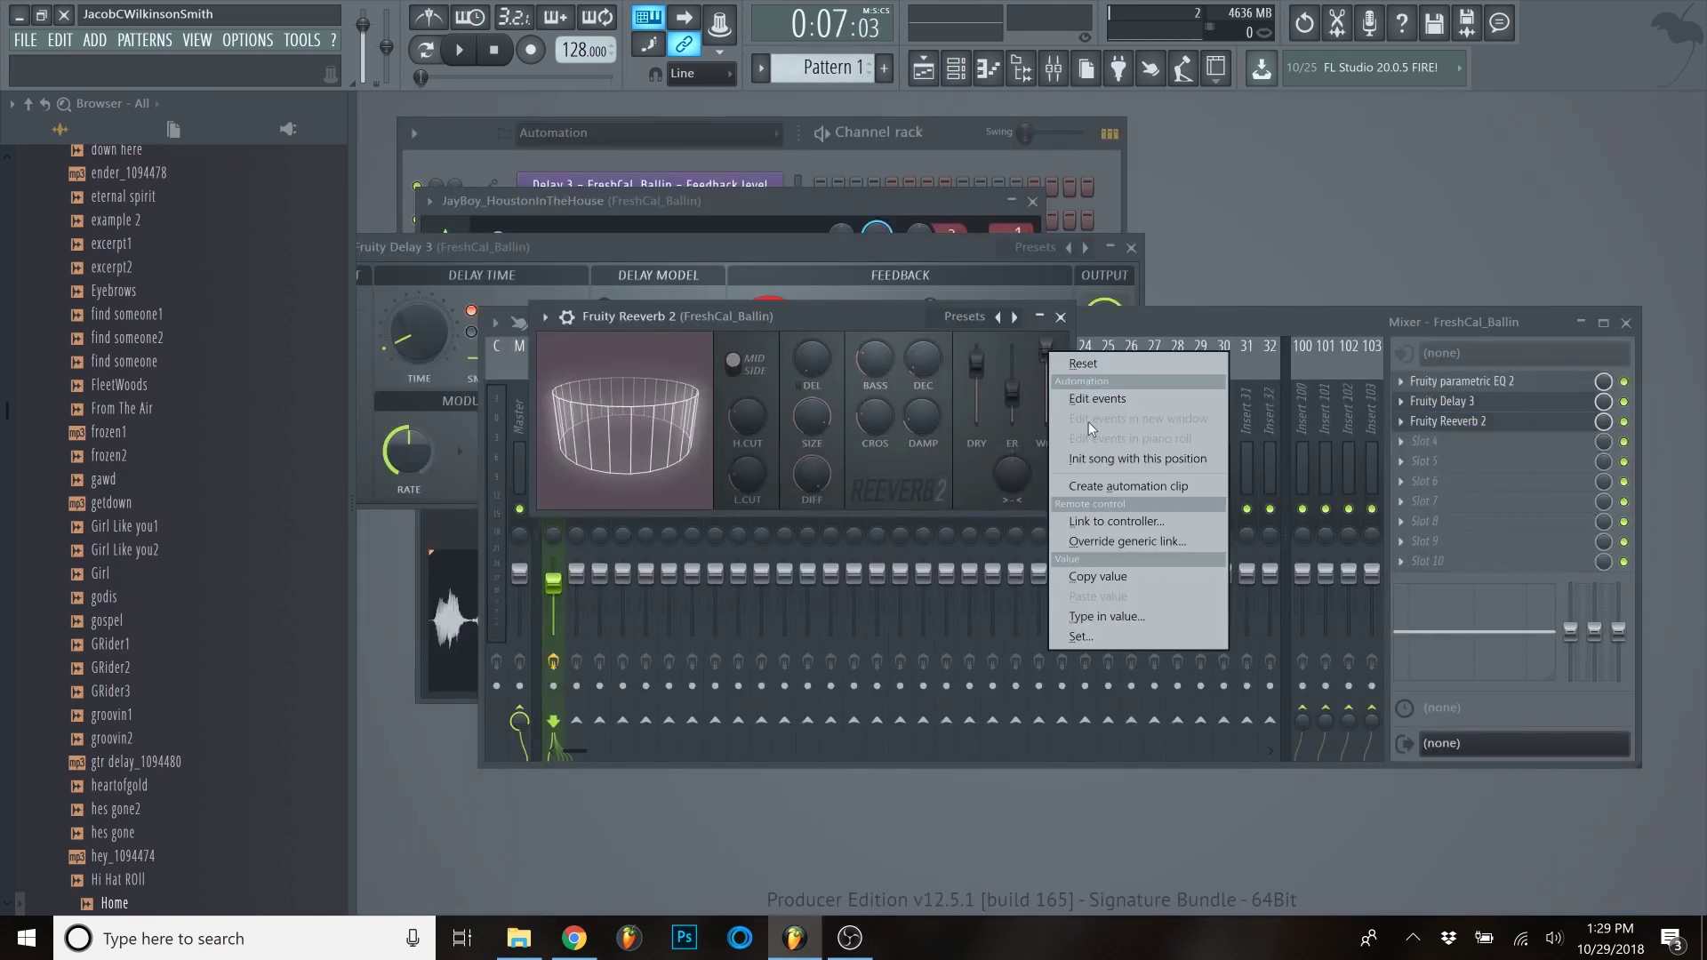
click(1108, 487)
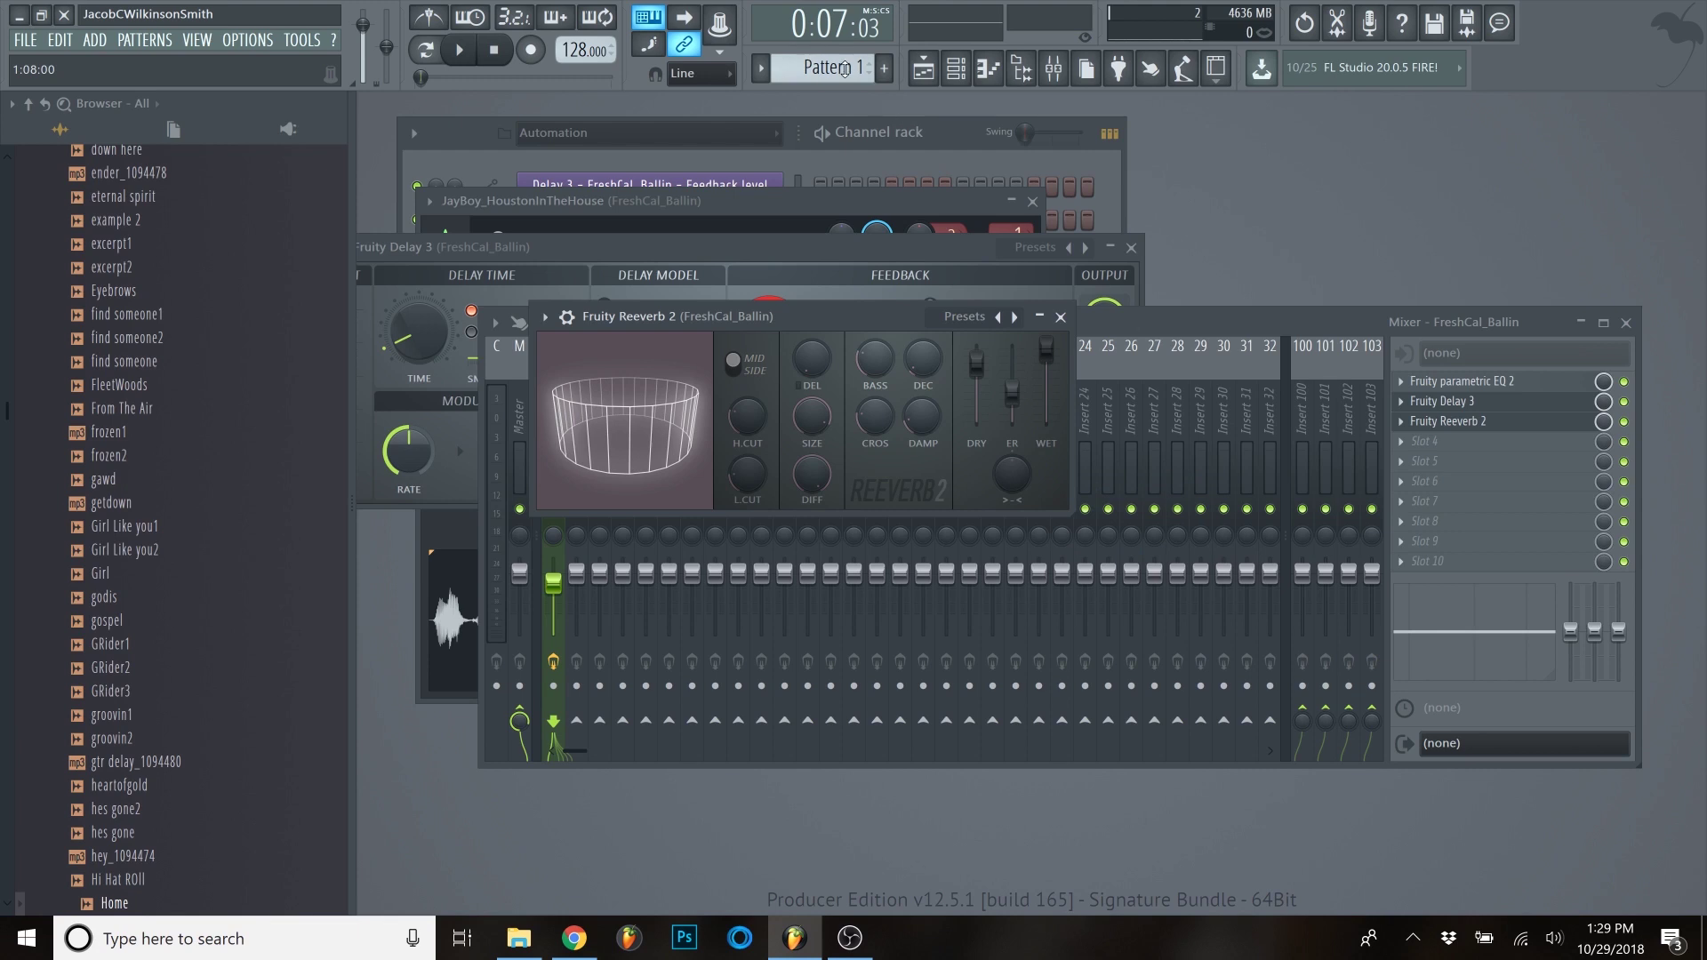
key(F5)
scroll(678, 628, down, 2)
drag(626, 823, 637, 553)
click(643, 575)
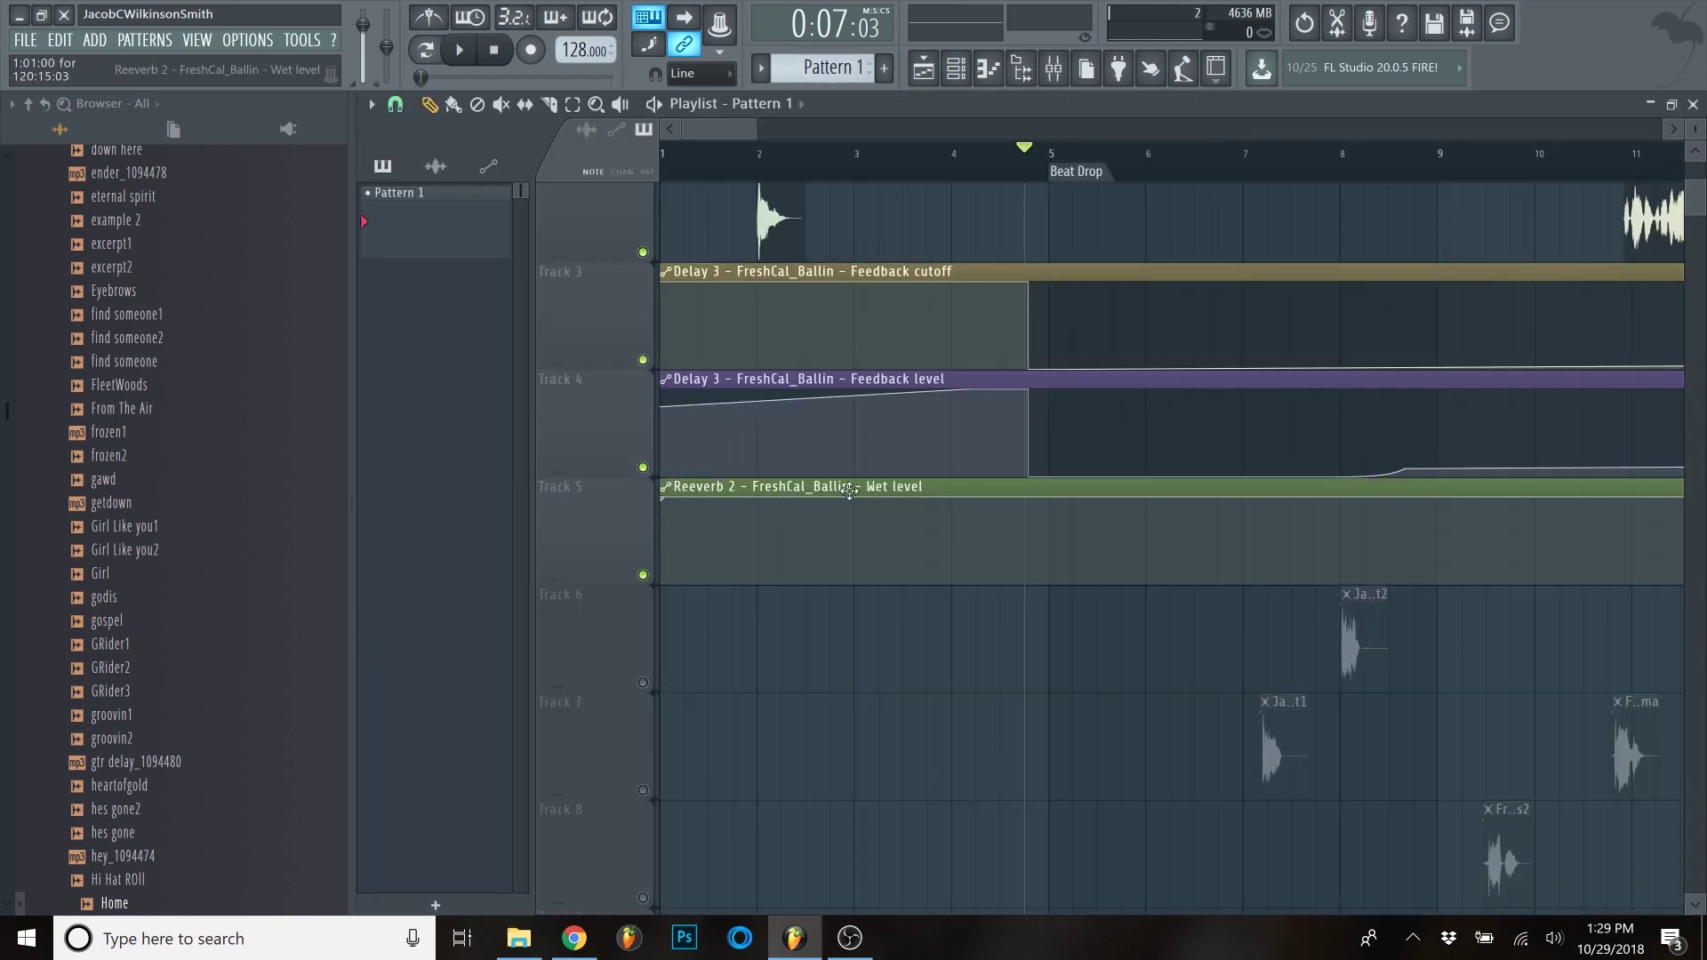
- Make the Wet level automation drop abruptly from maximum to minimum at the point where the delay feedback cuts off
scroll(1037, 539, up, 4)
right_click(1088, 500)
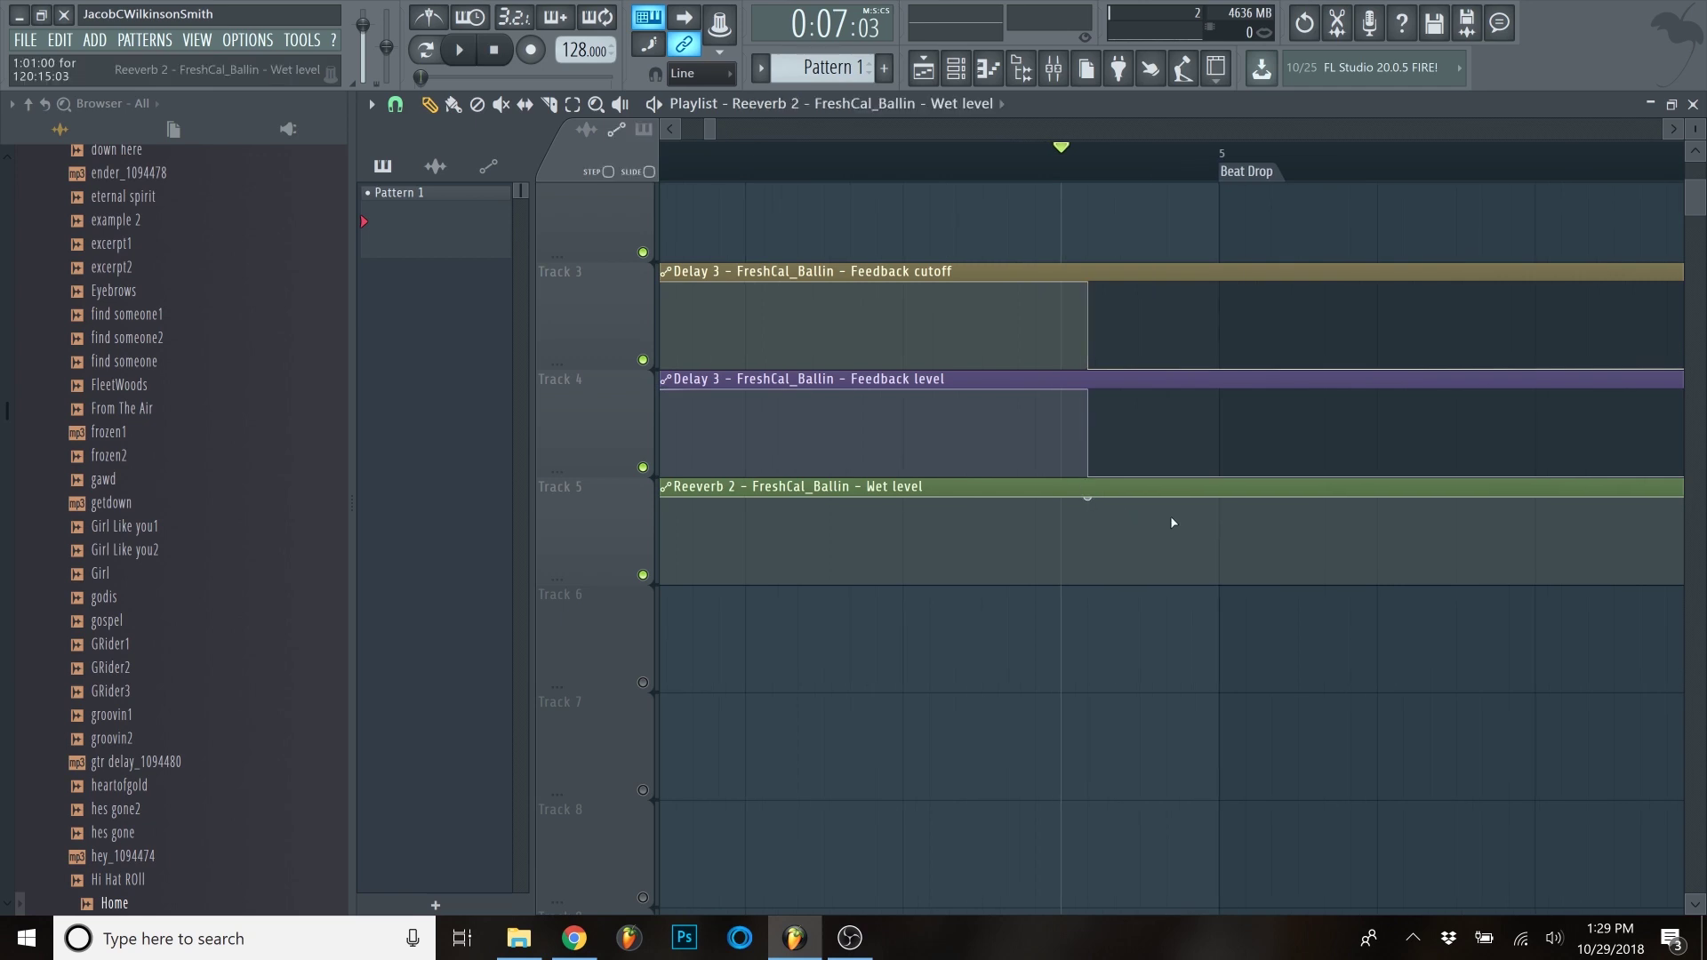
right_click(1167, 519)
drag(1012, 772, 976, 806)
- Audition the song from the start through the beat drop to check the reverb and delay cutoff
scroll(975, 509, down, 6)
drag(710, 160, 513, 157)
key(space)
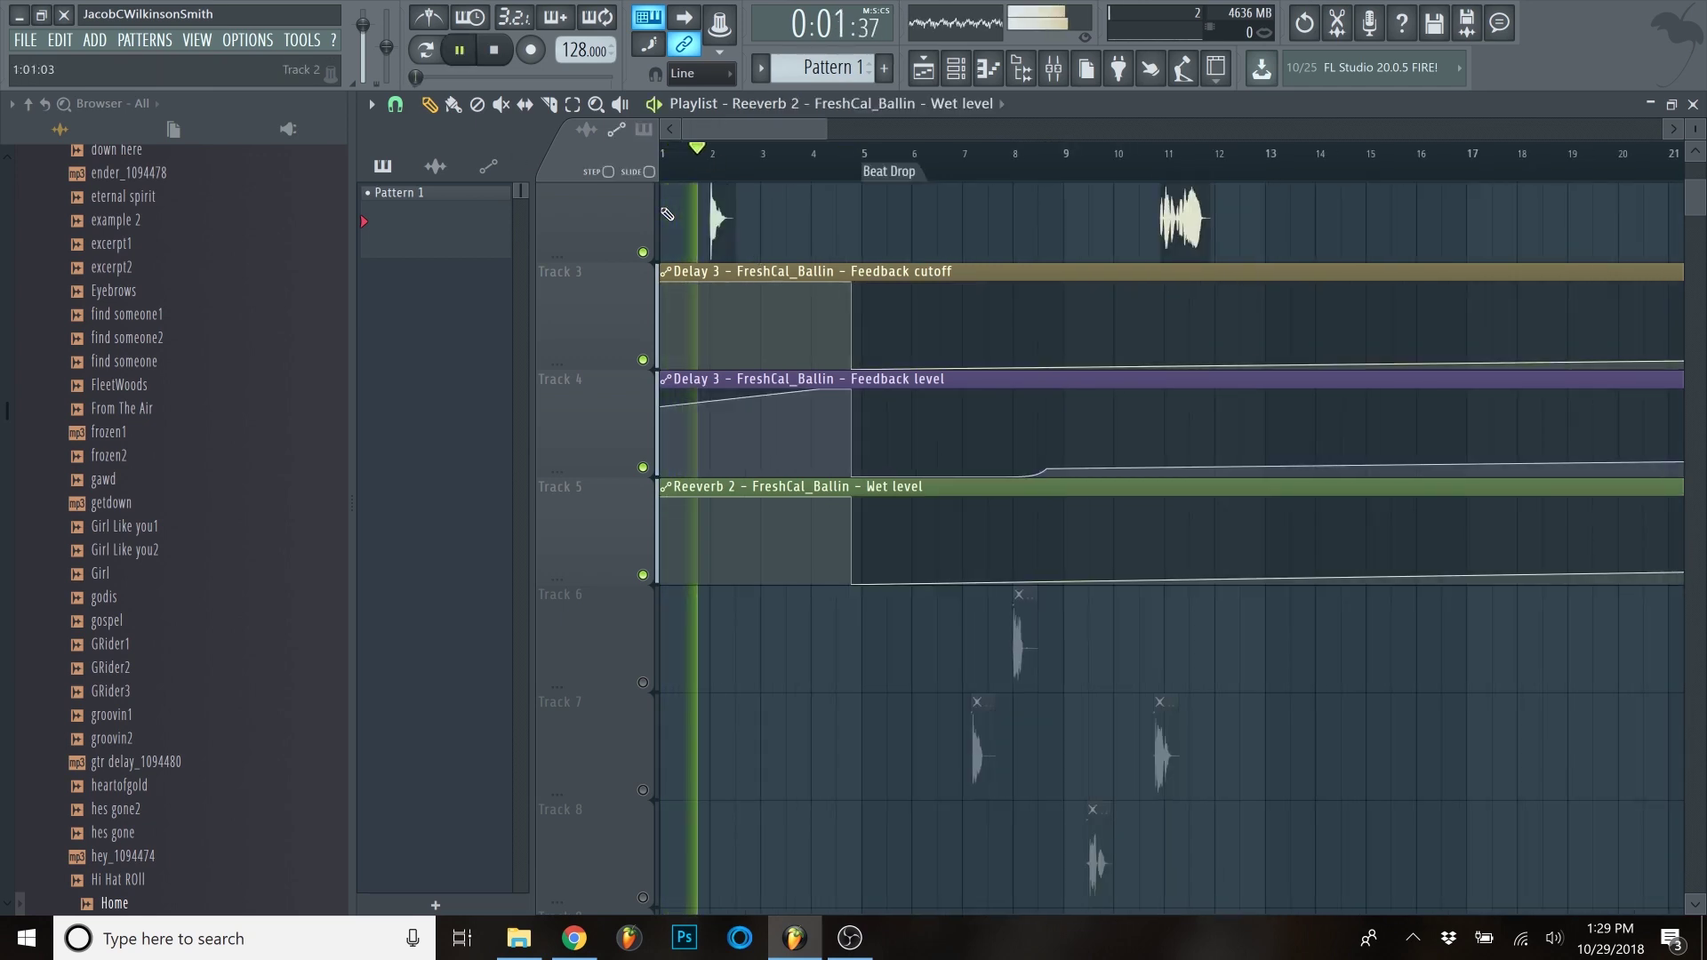
scroll(805, 293, up, 3)
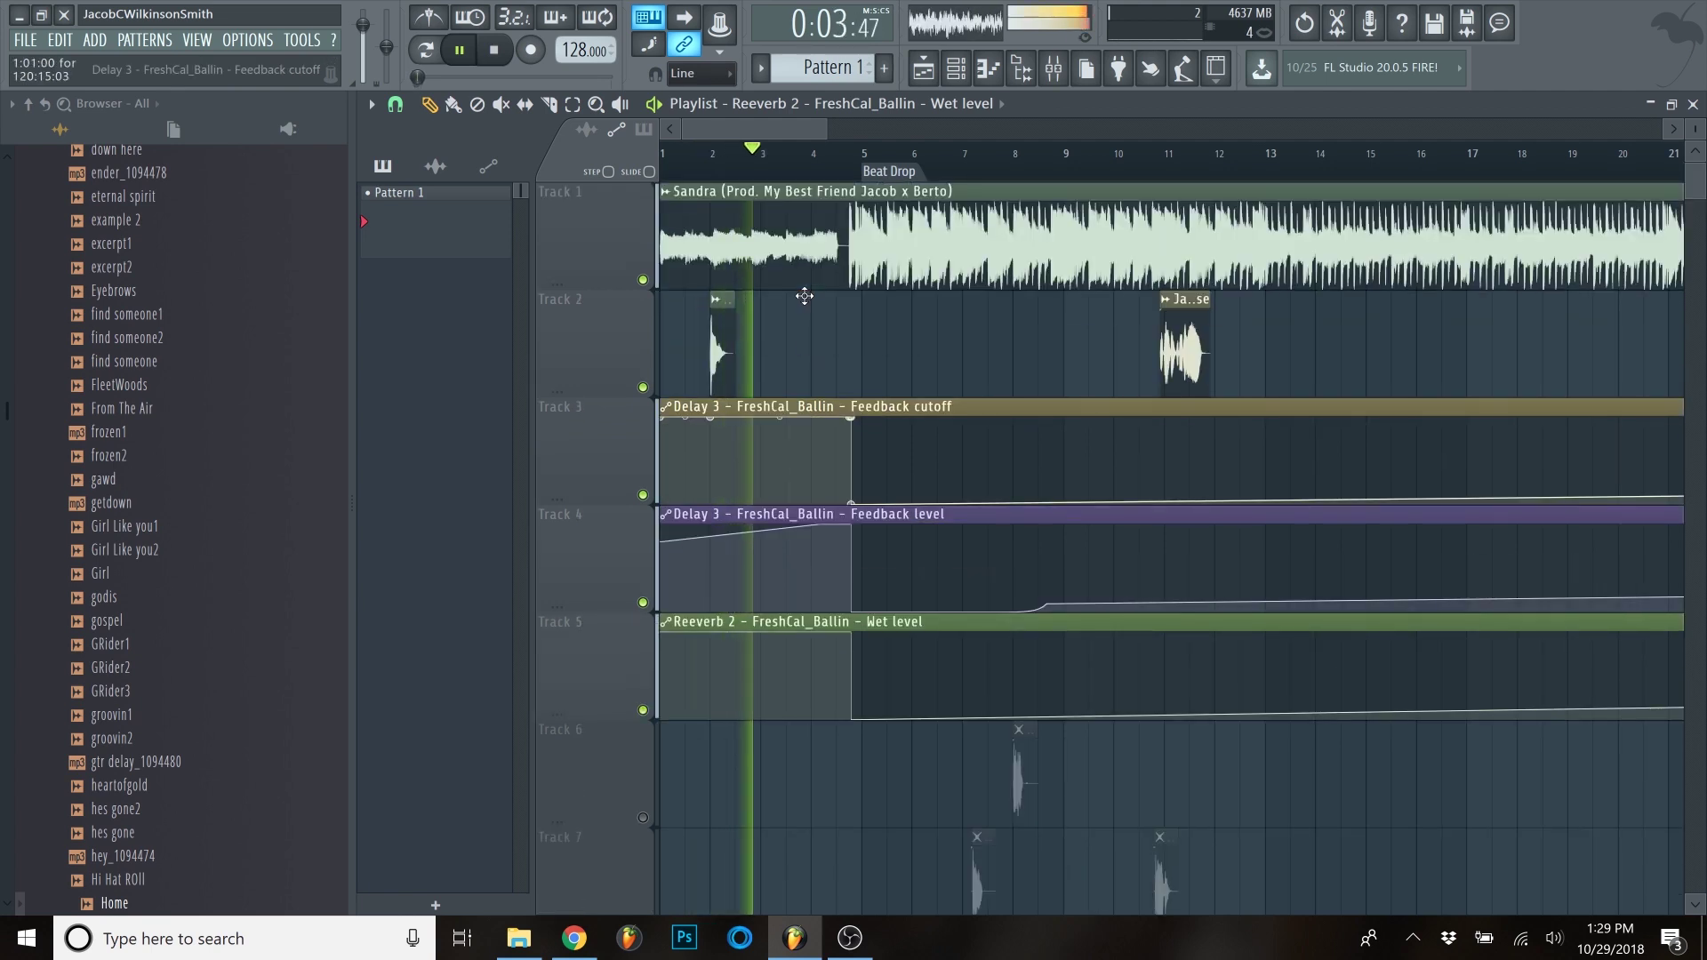
scroll(818, 309, up, 3)
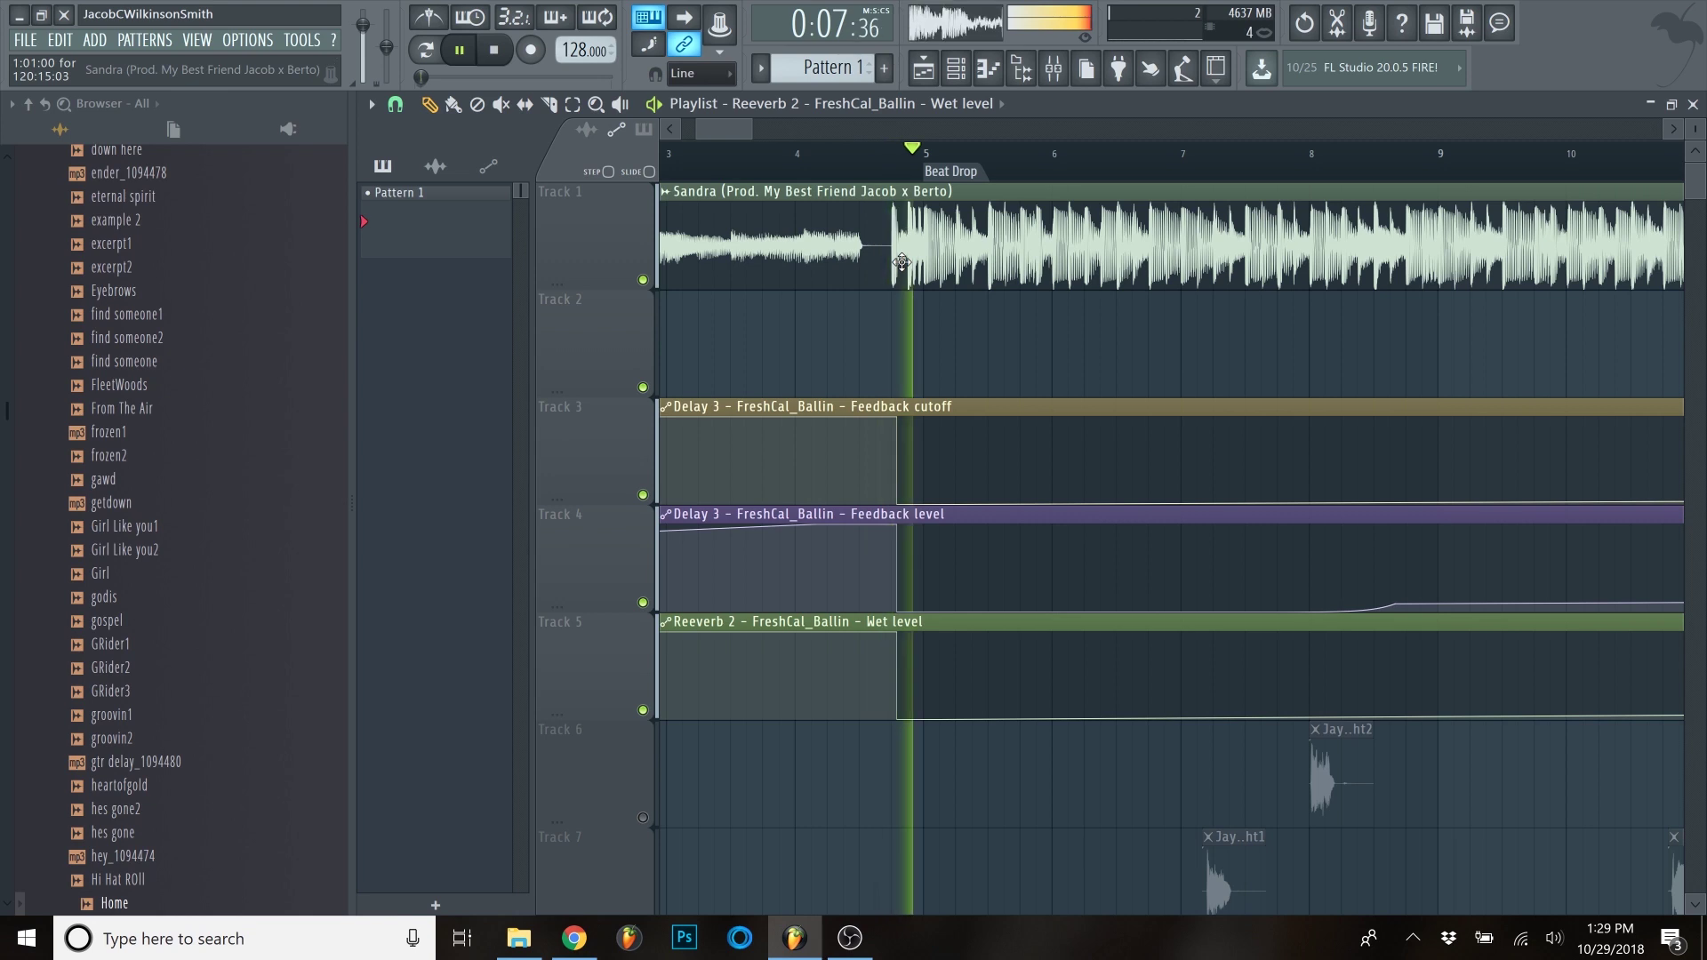
key(space)
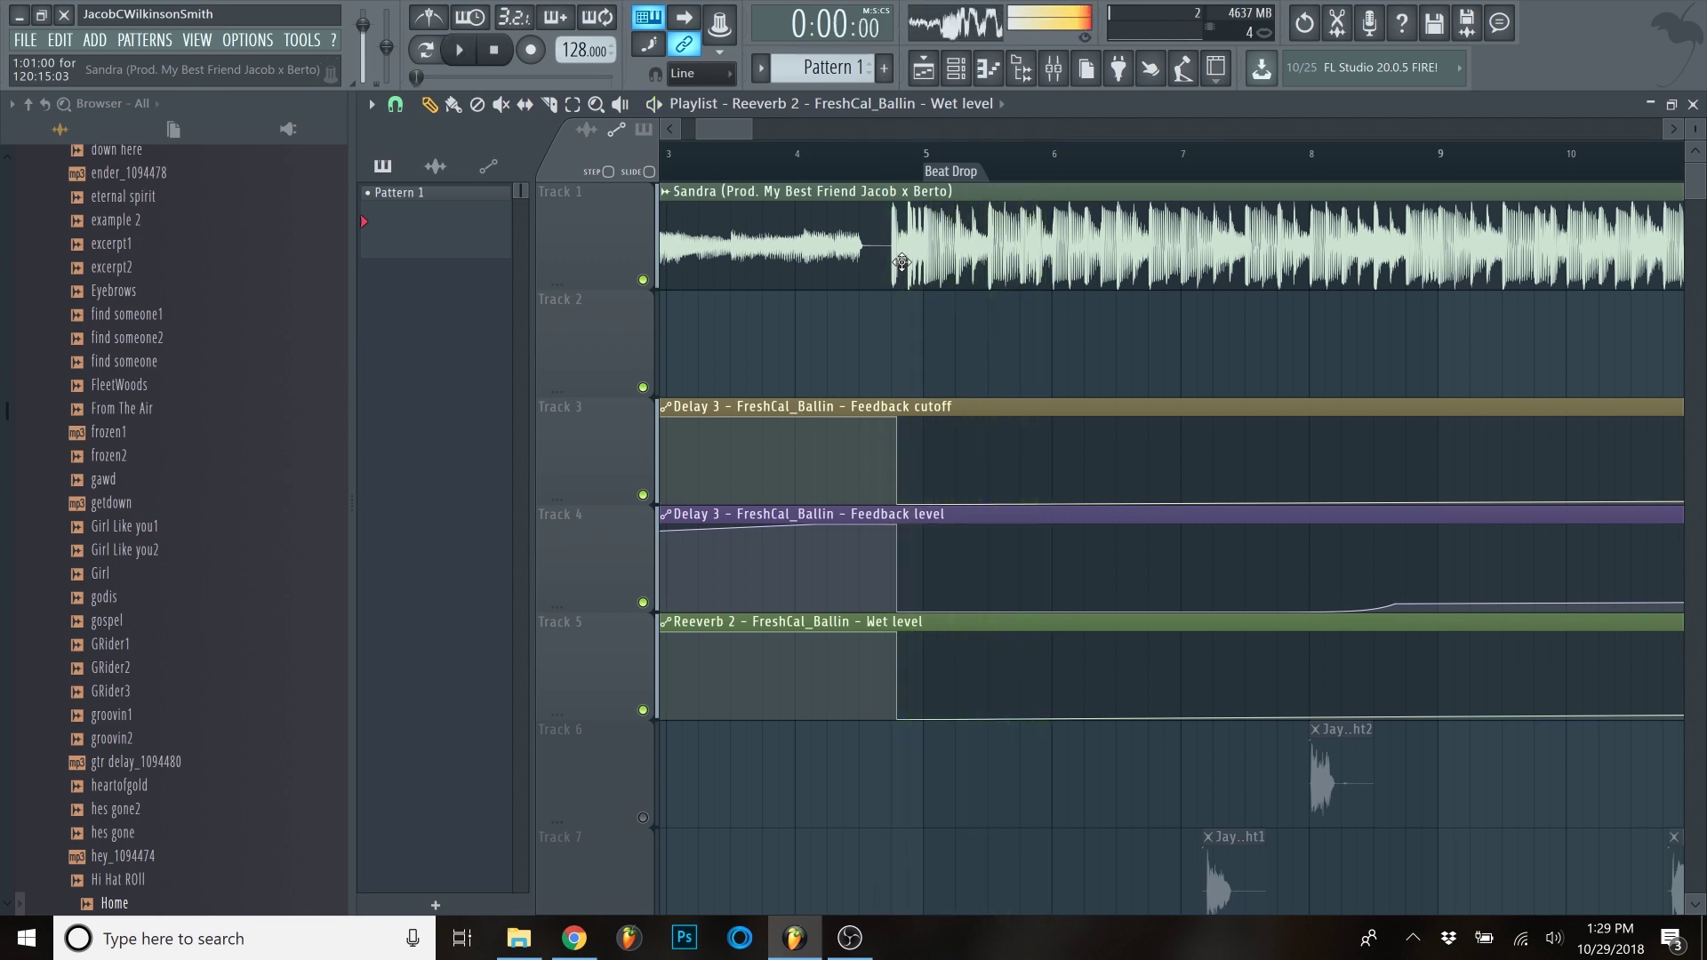
scroll(917, 231, up, 3)
scroll(1027, 361, down, 3)
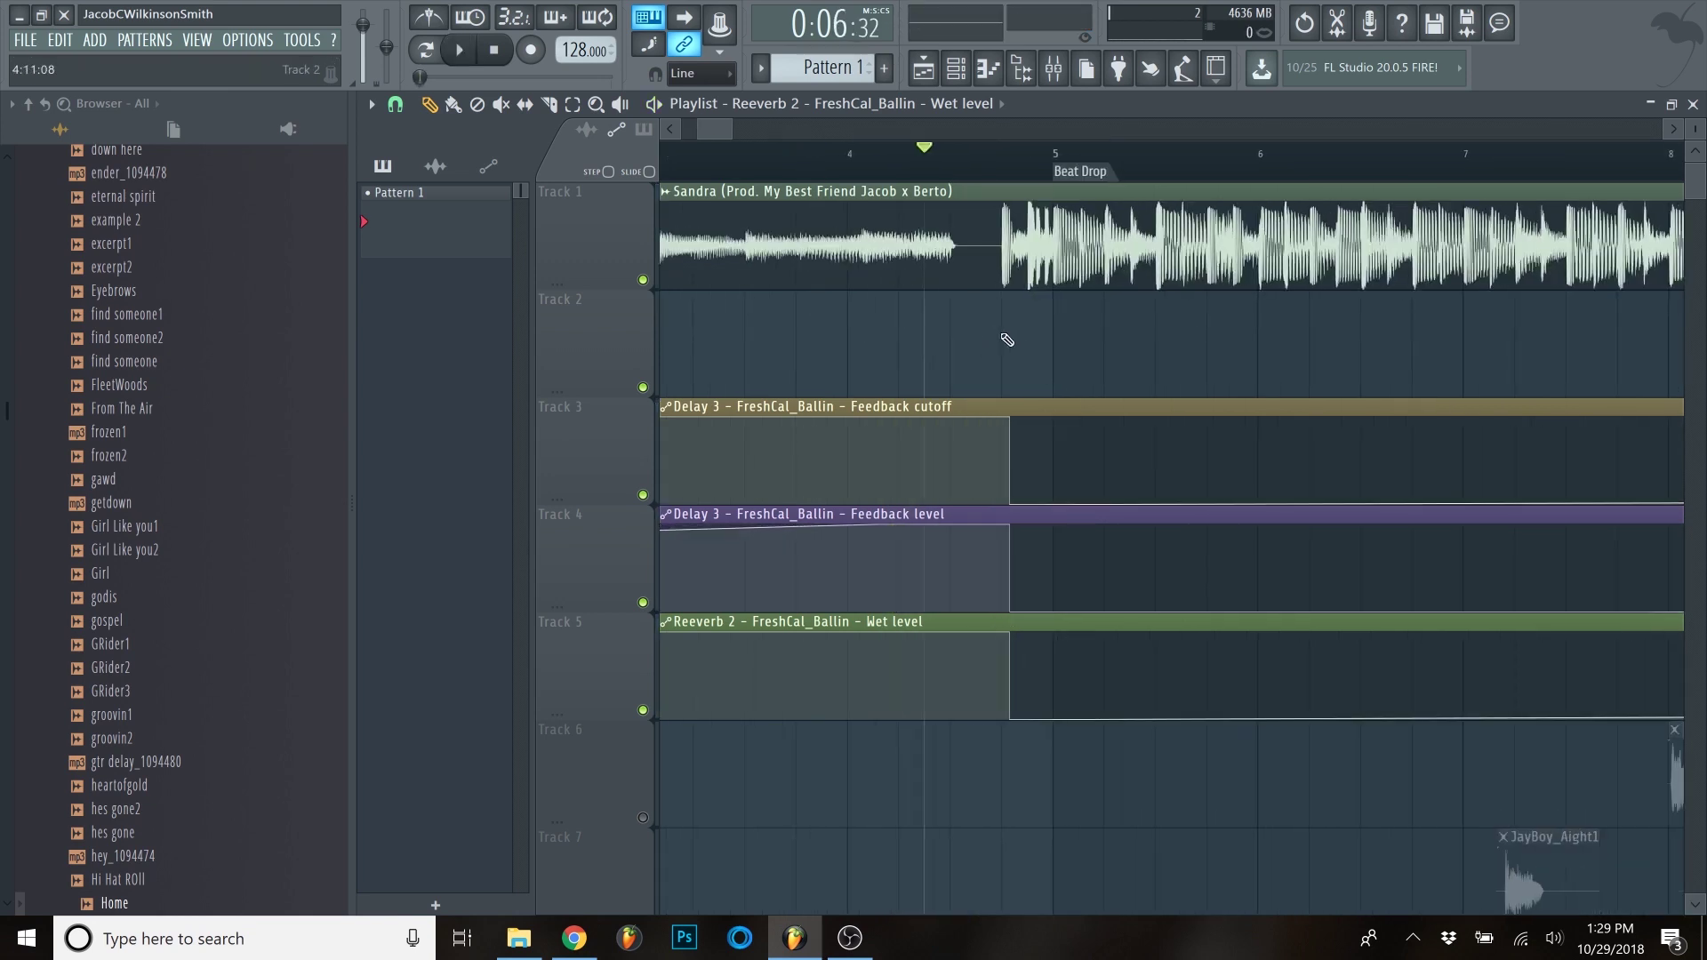
- Try Fruity Delay 3 after Fruity Reeverb 2 in the mixer effect chain and restore the original order
click(1694, 105)
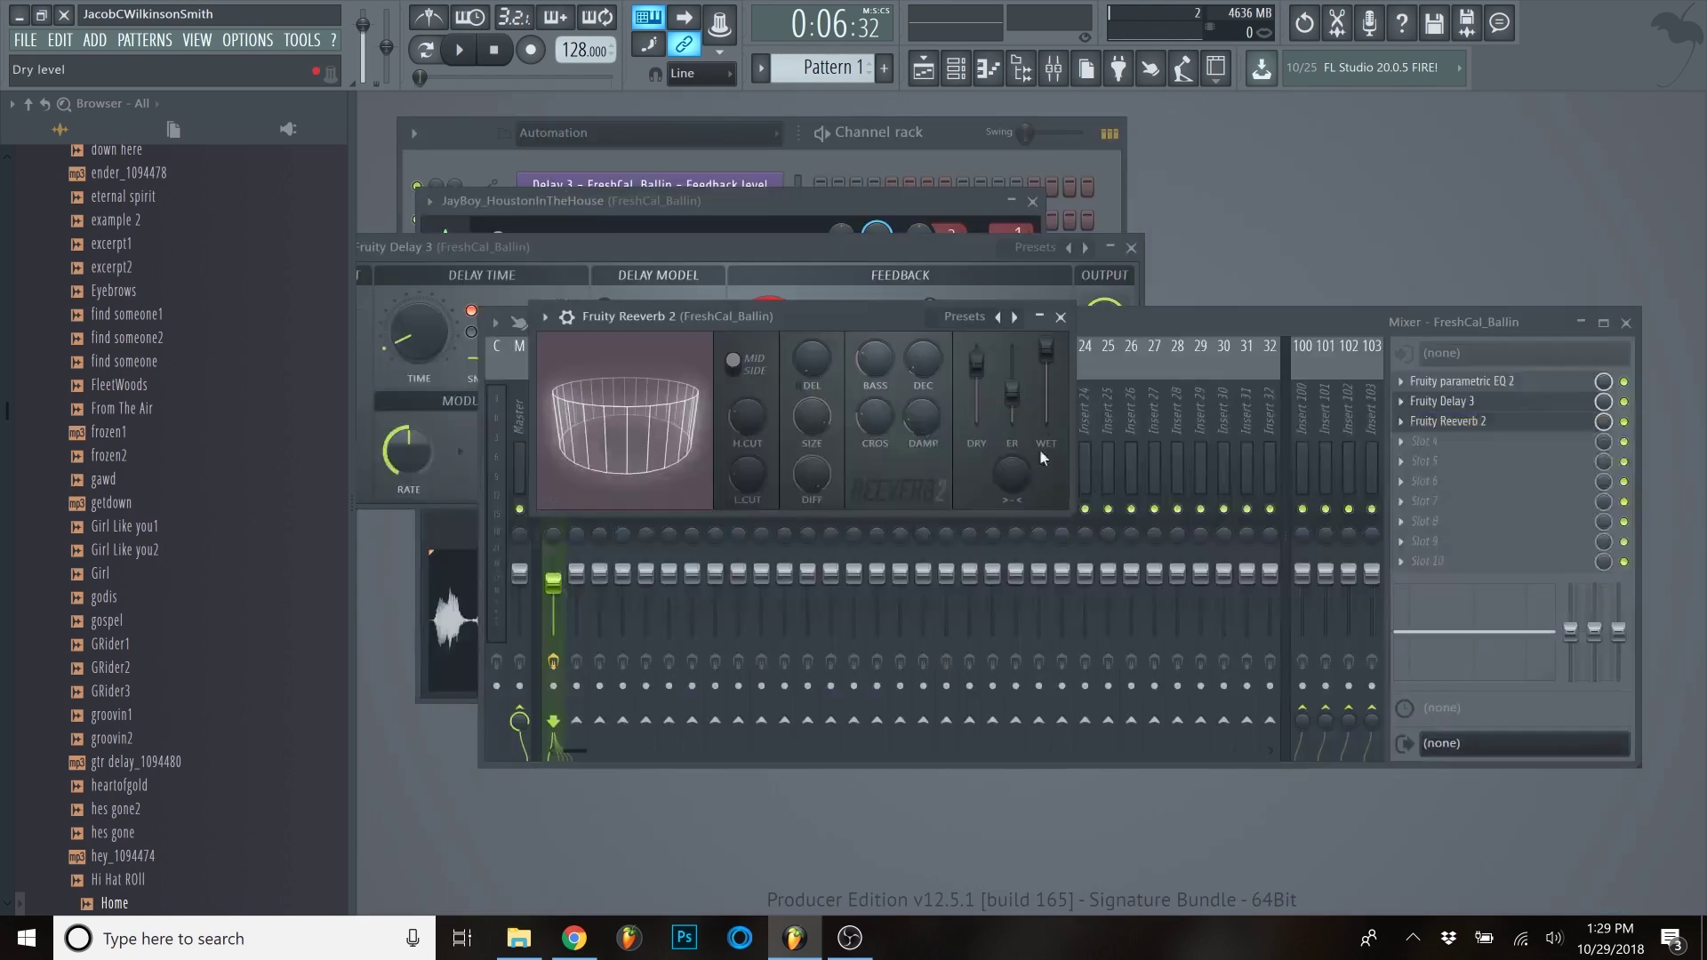
click(1365, 324)
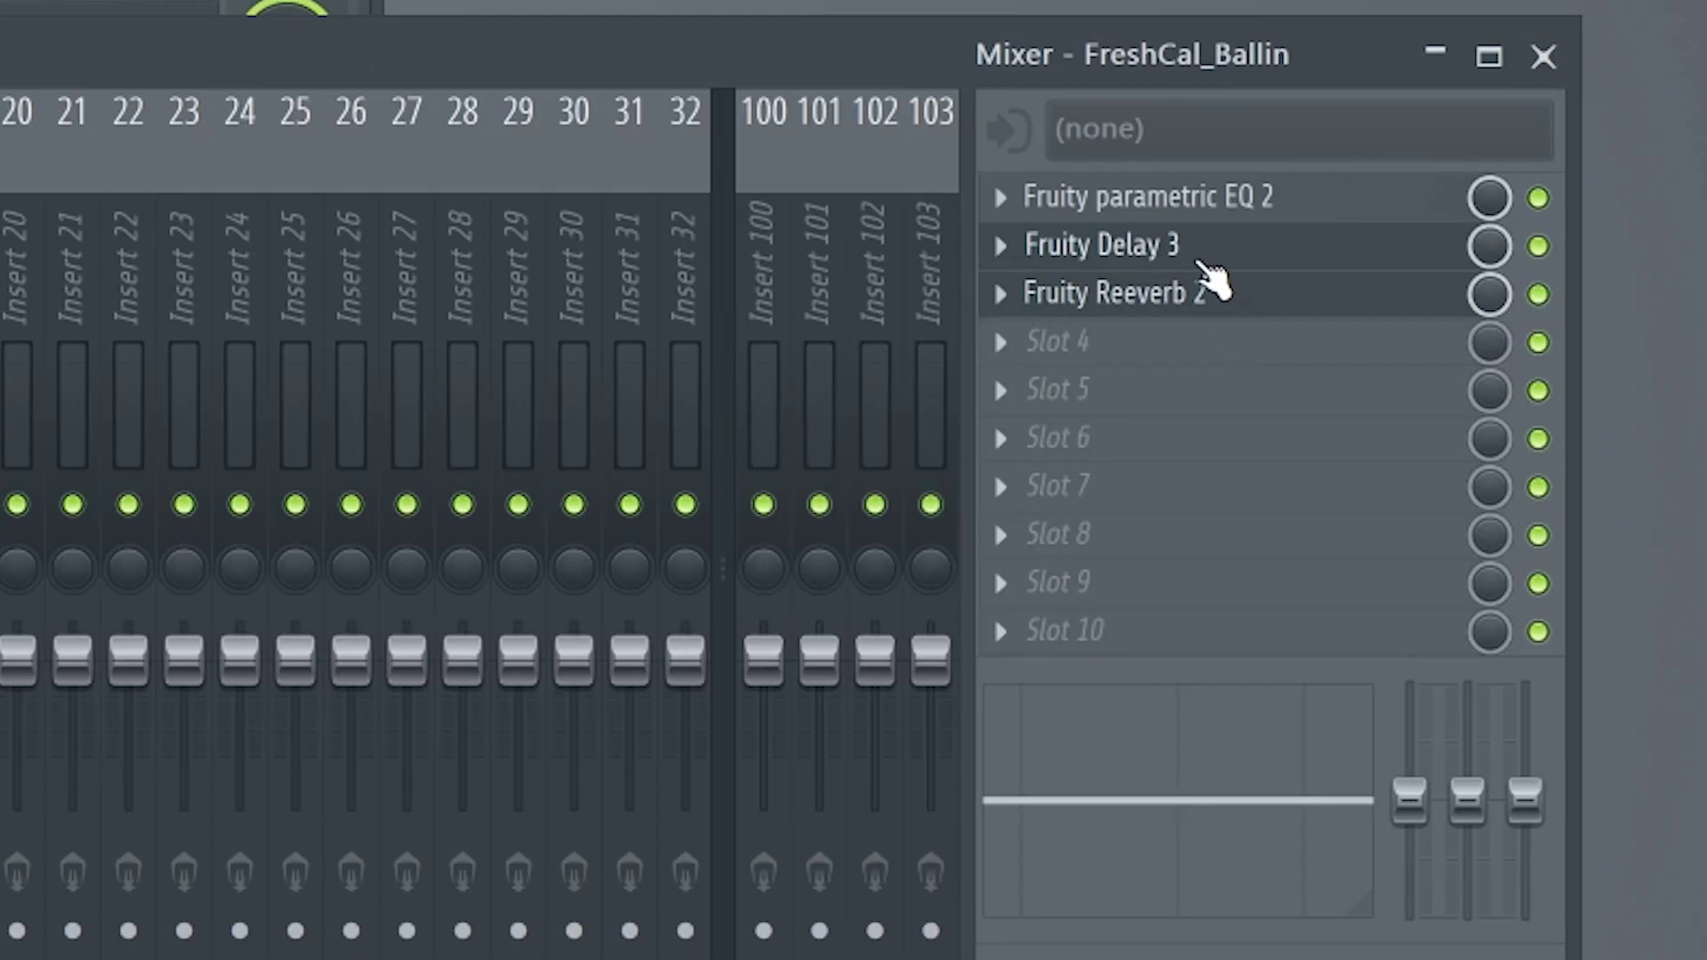
drag(1214, 271, 1215, 313)
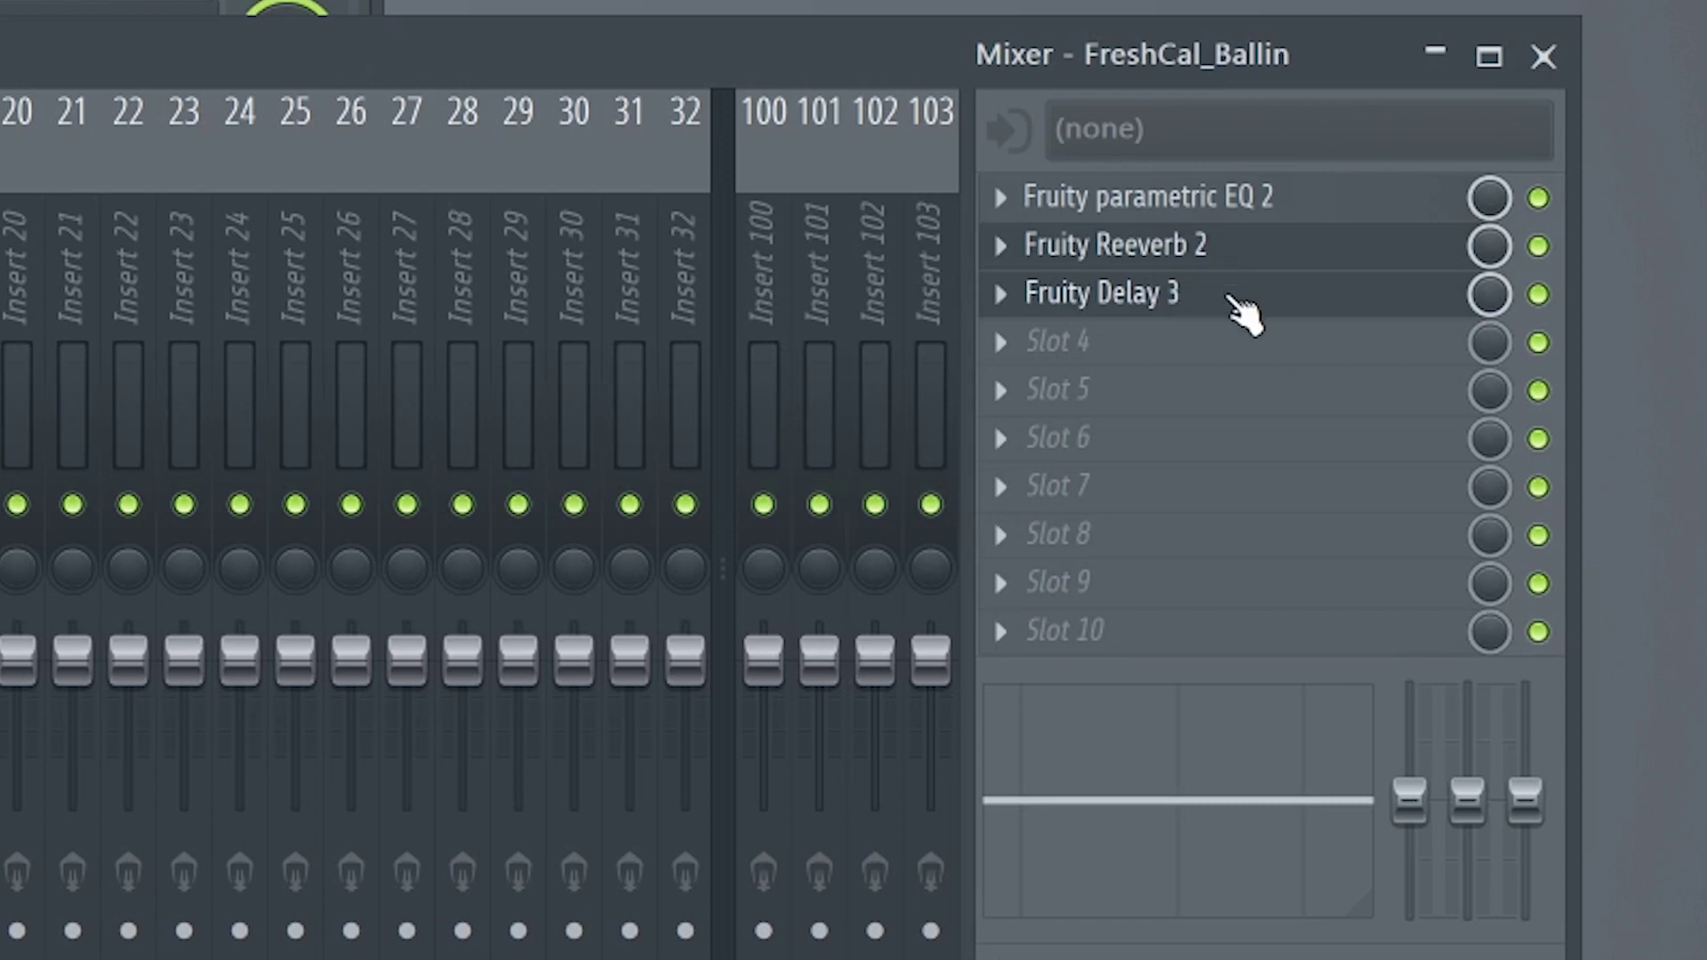
drag(1239, 316, 1238, 274)
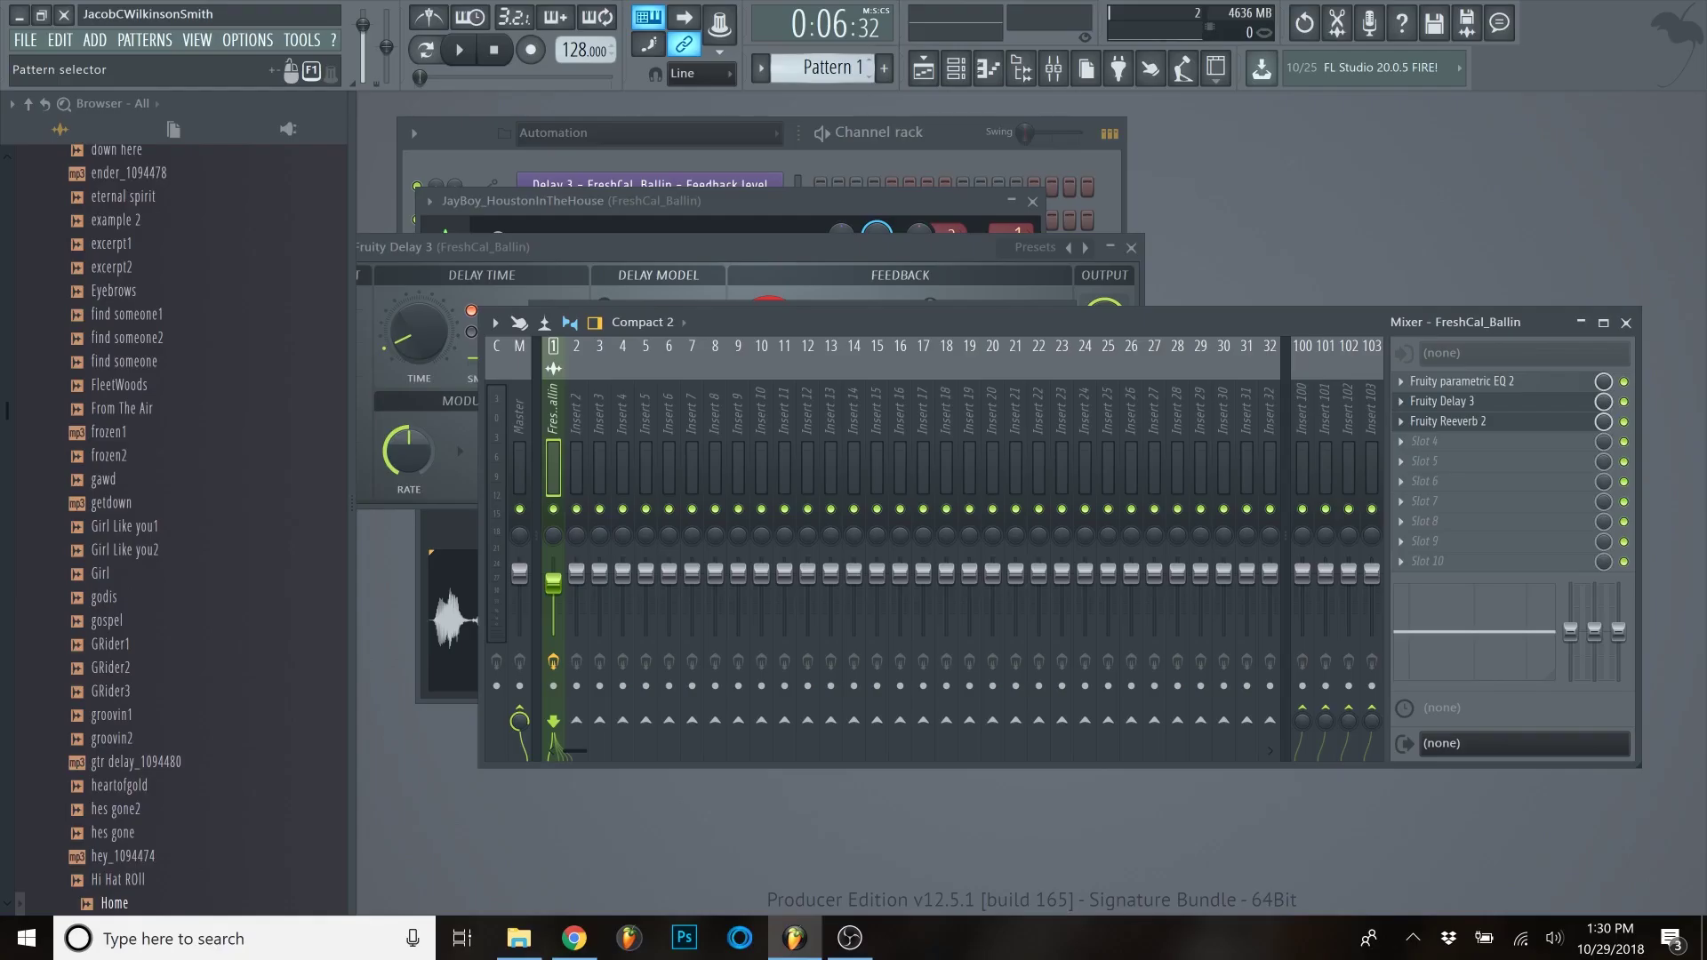
- Place the playhead in the playlist midway through bar 1, ahead of the FreshCal_Ballin tag
key(F5)
scroll(835, 301, down, 3)
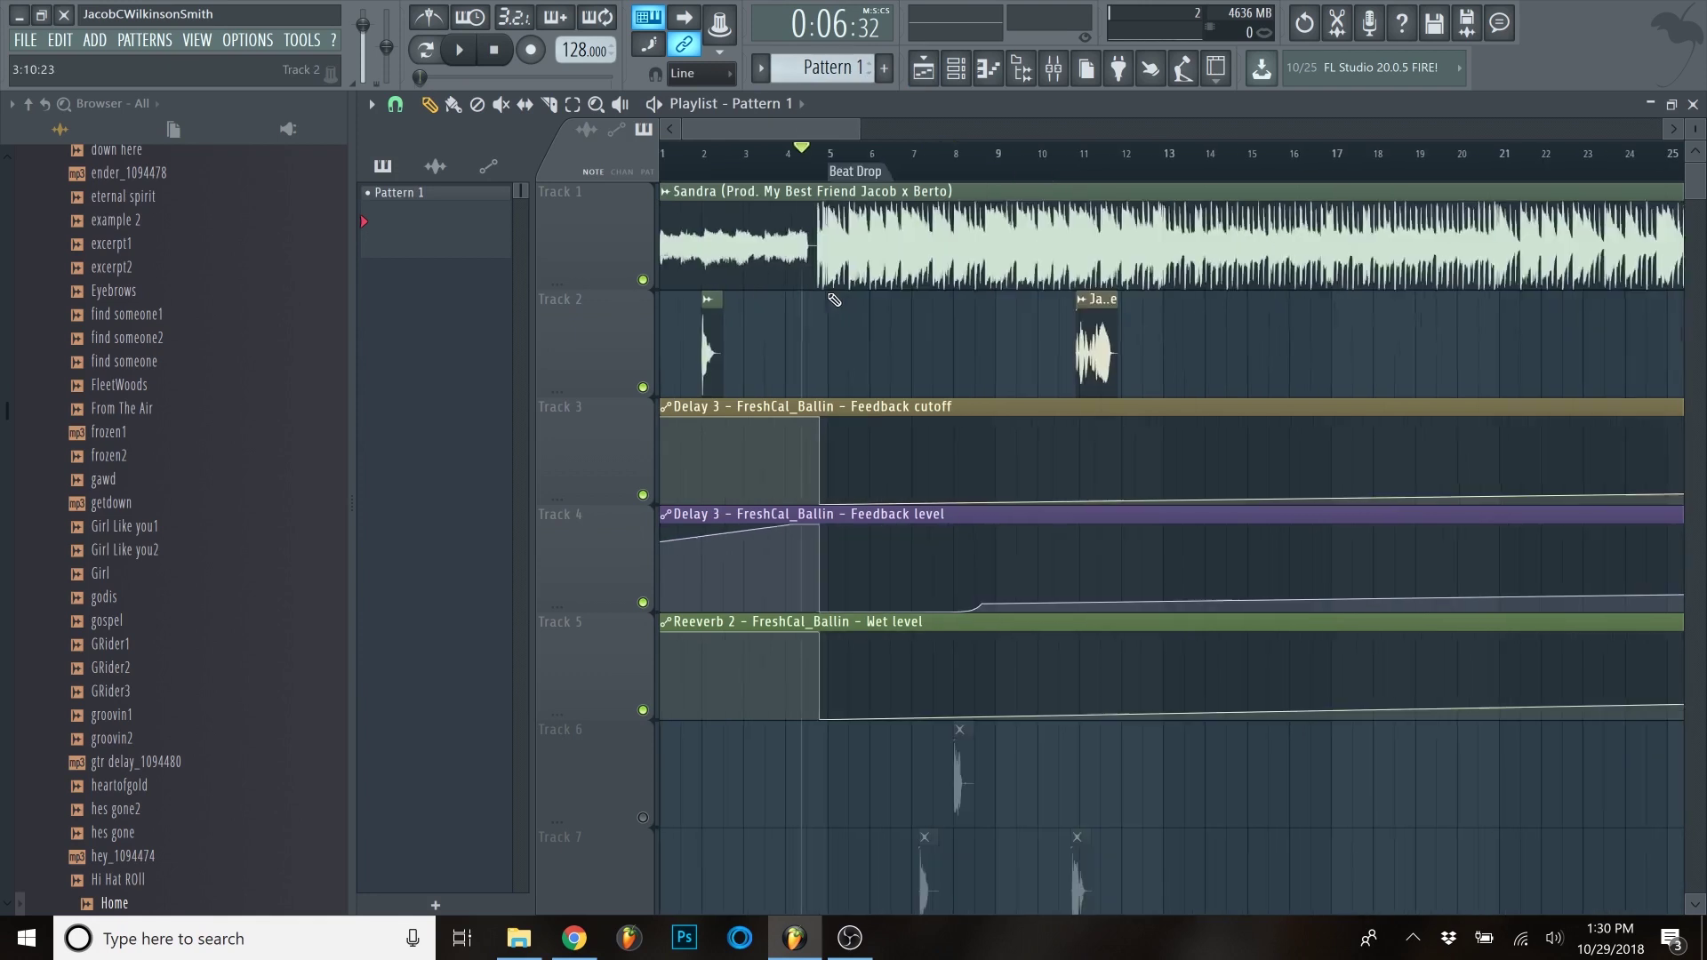
click(689, 157)
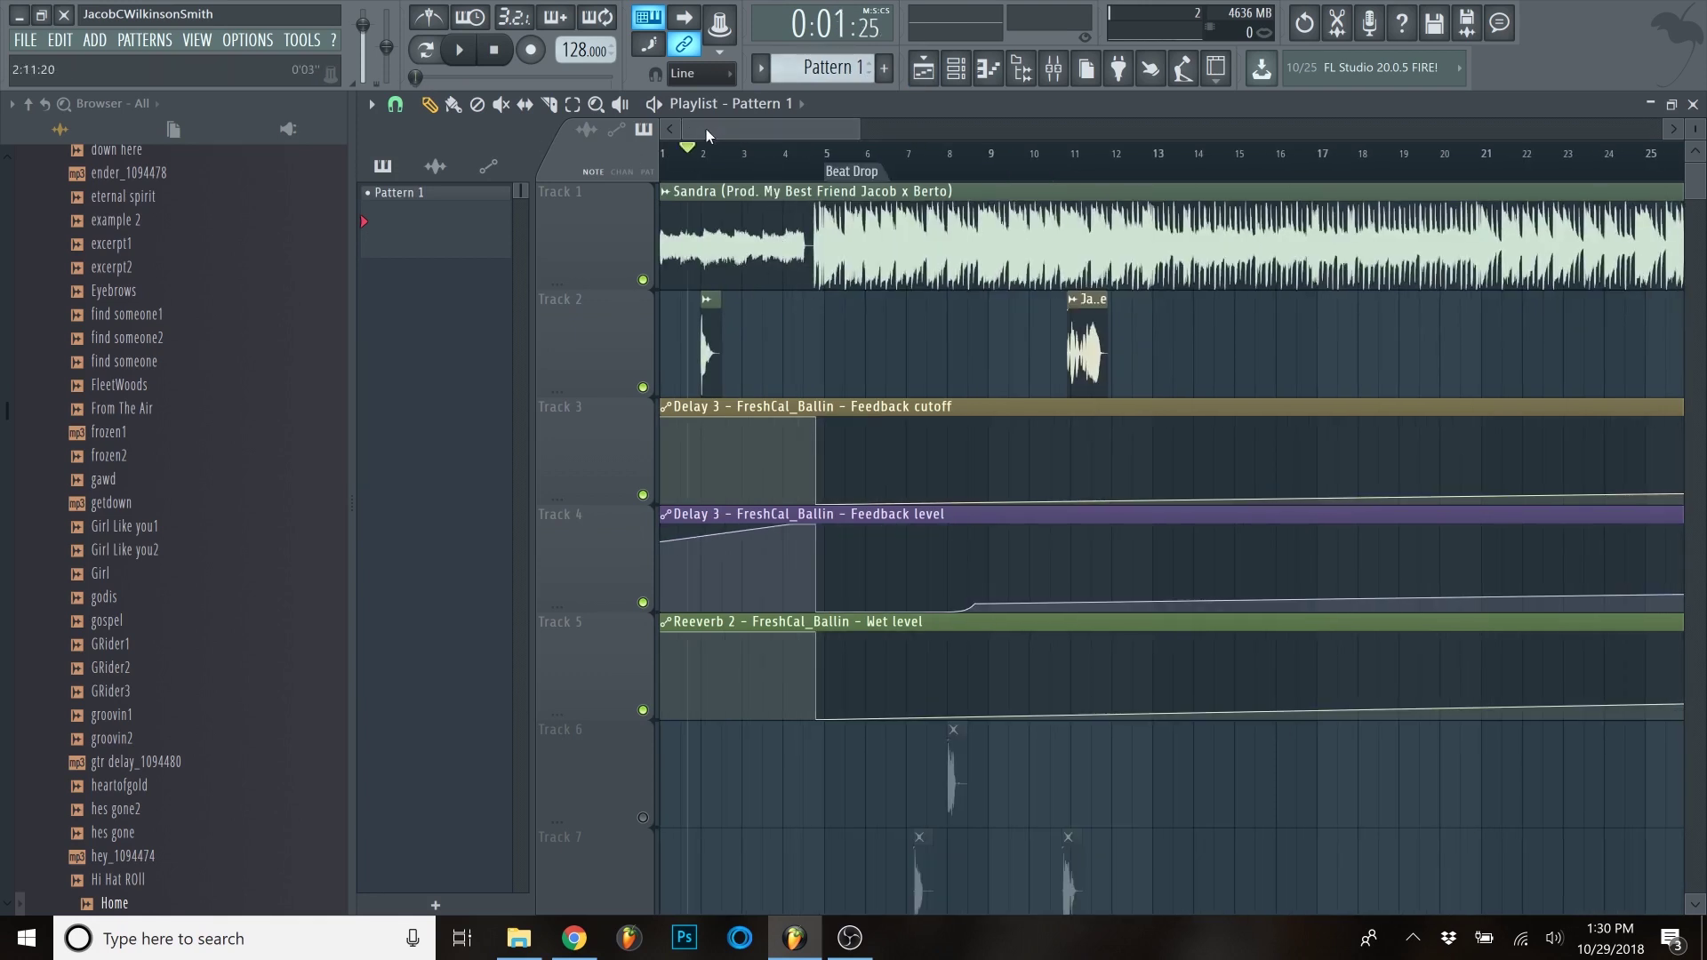
scroll(674, 201, up, 4)
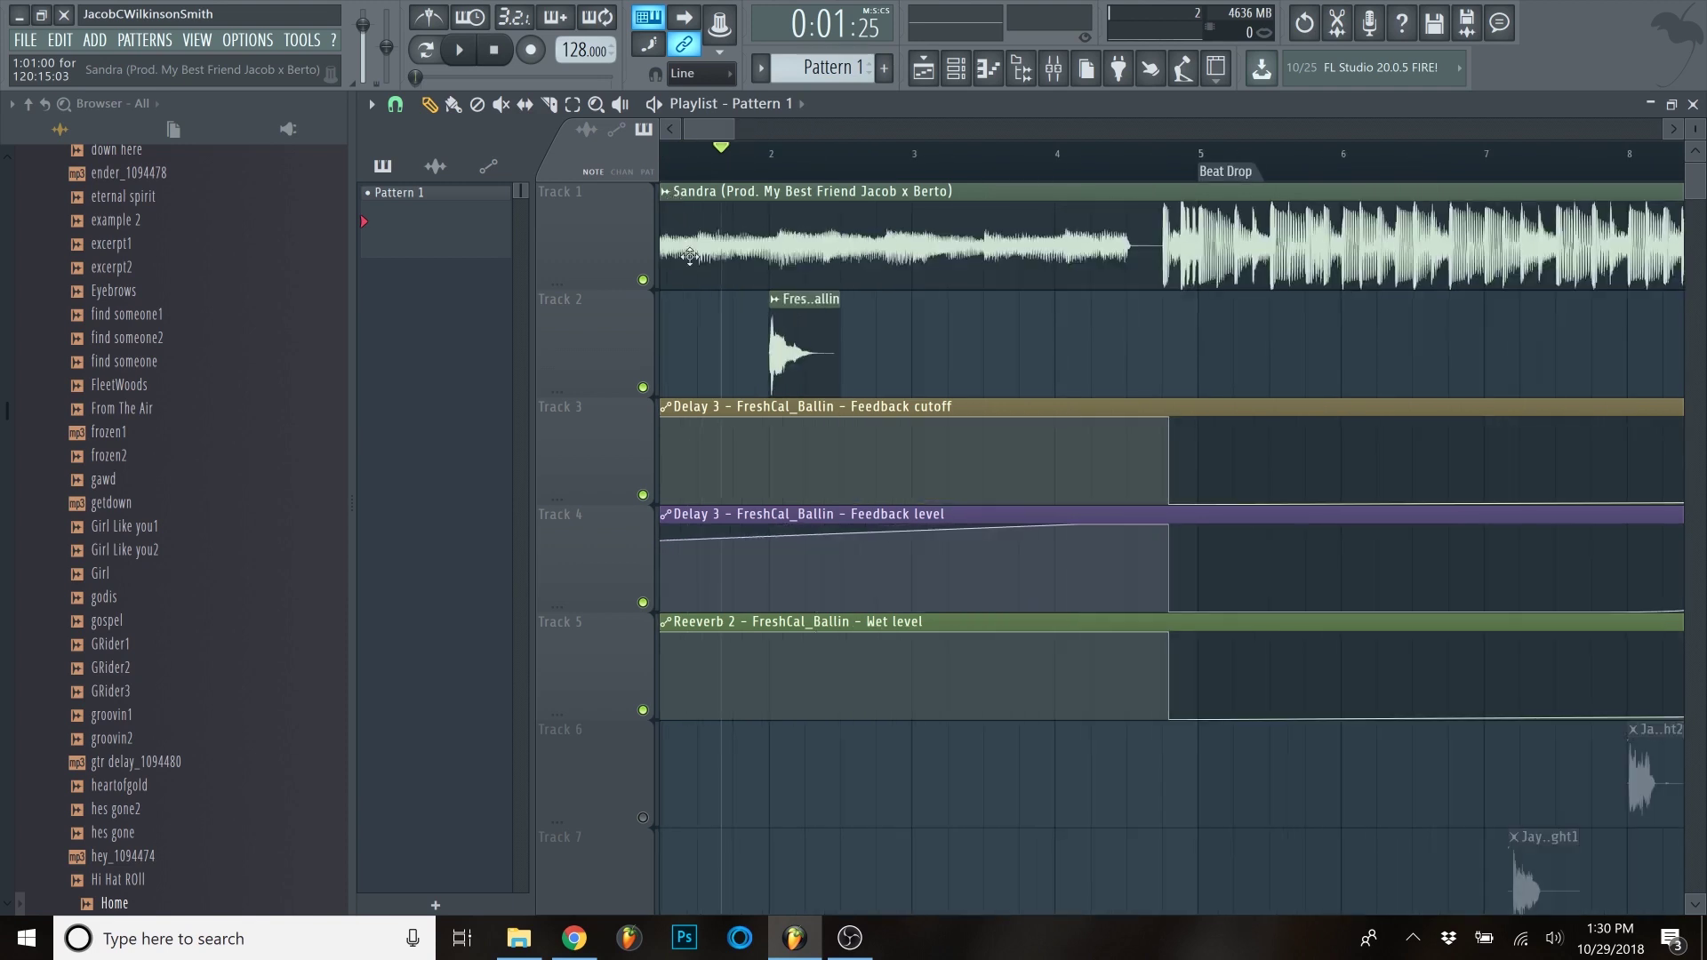
- Move the JayBoy_HoustonInTheHouse clip on Track 2 so it starts at the Beat Drop marker at bar 5
scroll(685, 221, down, 3)
drag(1245, 341, 935, 356)
scroll(1100, 364, up, 3)
drag(1100, 365, 1037, 369)
scroll(934, 187, down, 2)
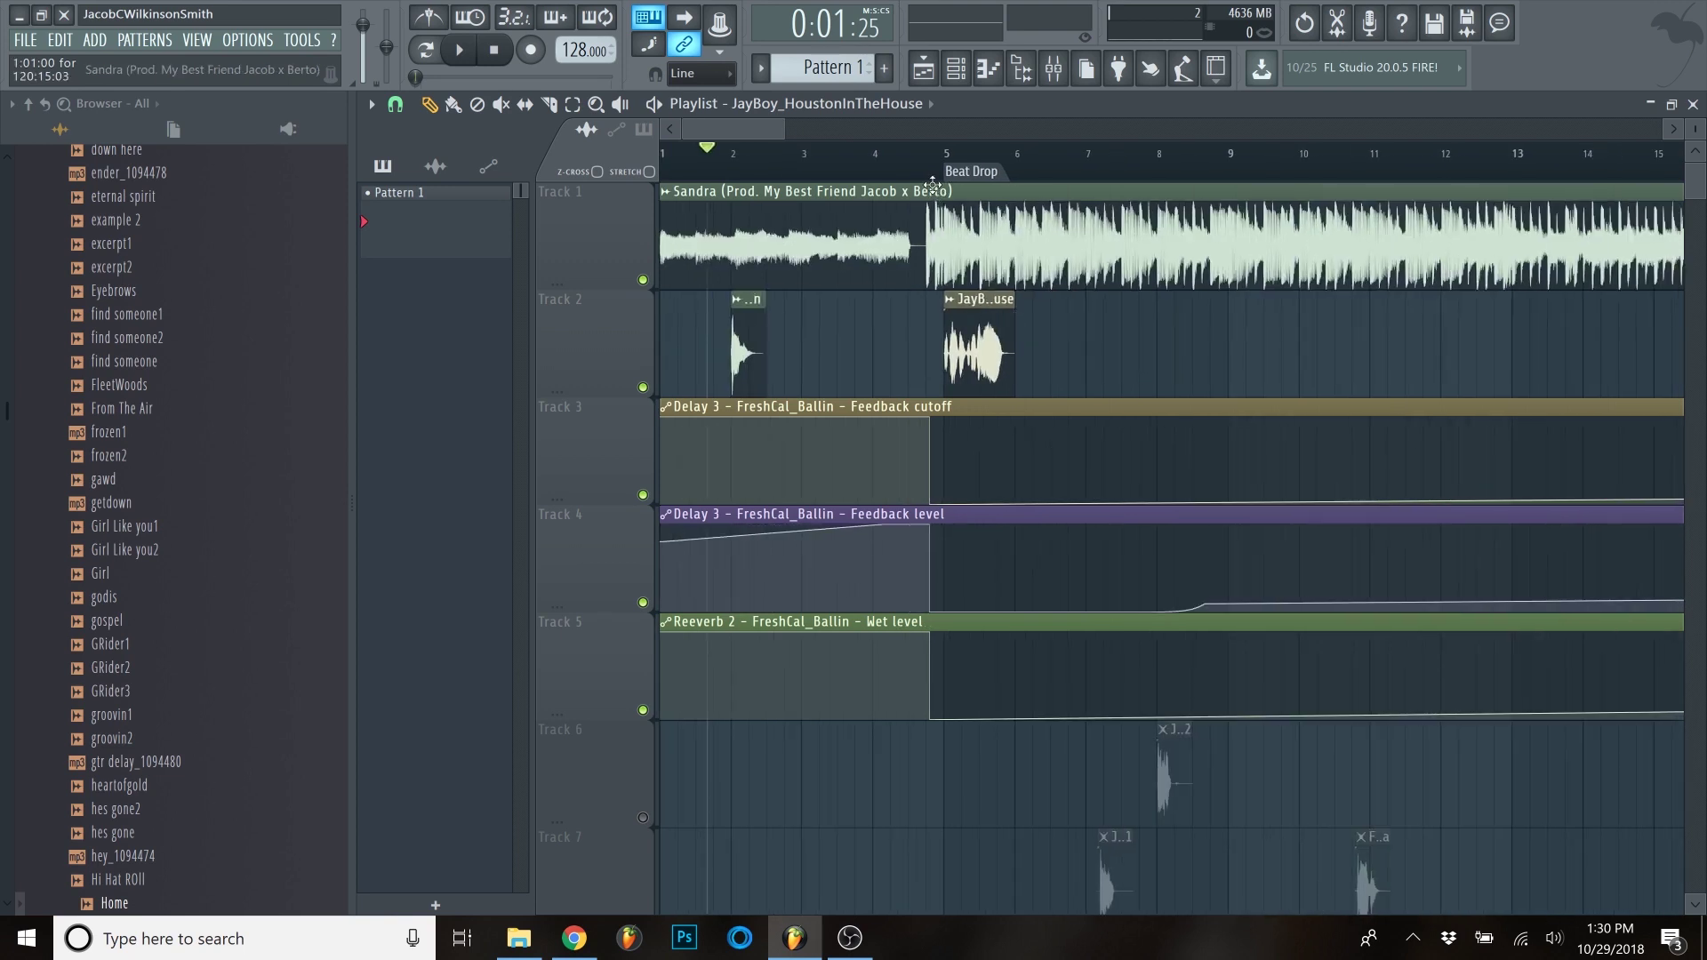
scroll(932, 187, down, 3)
click(758, 158)
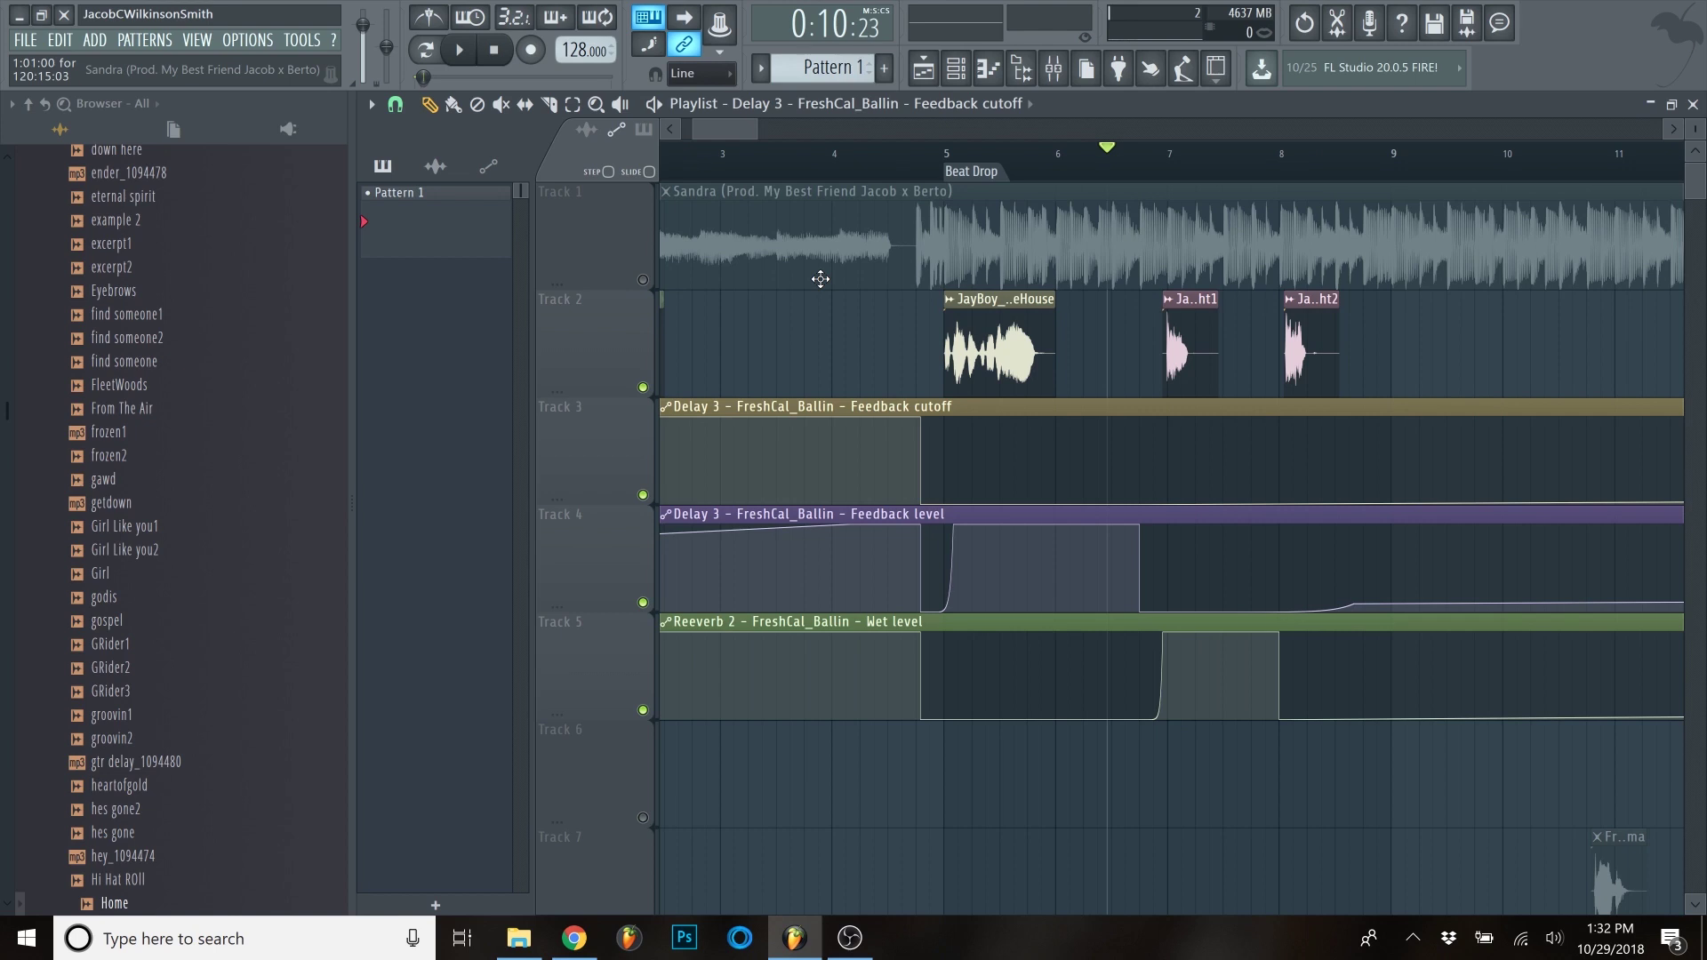
- Set the Feedback level automation point at 9:09:00 to 0% and place the playhead just before the Beat Drop
scroll(934, 483, up, 1)
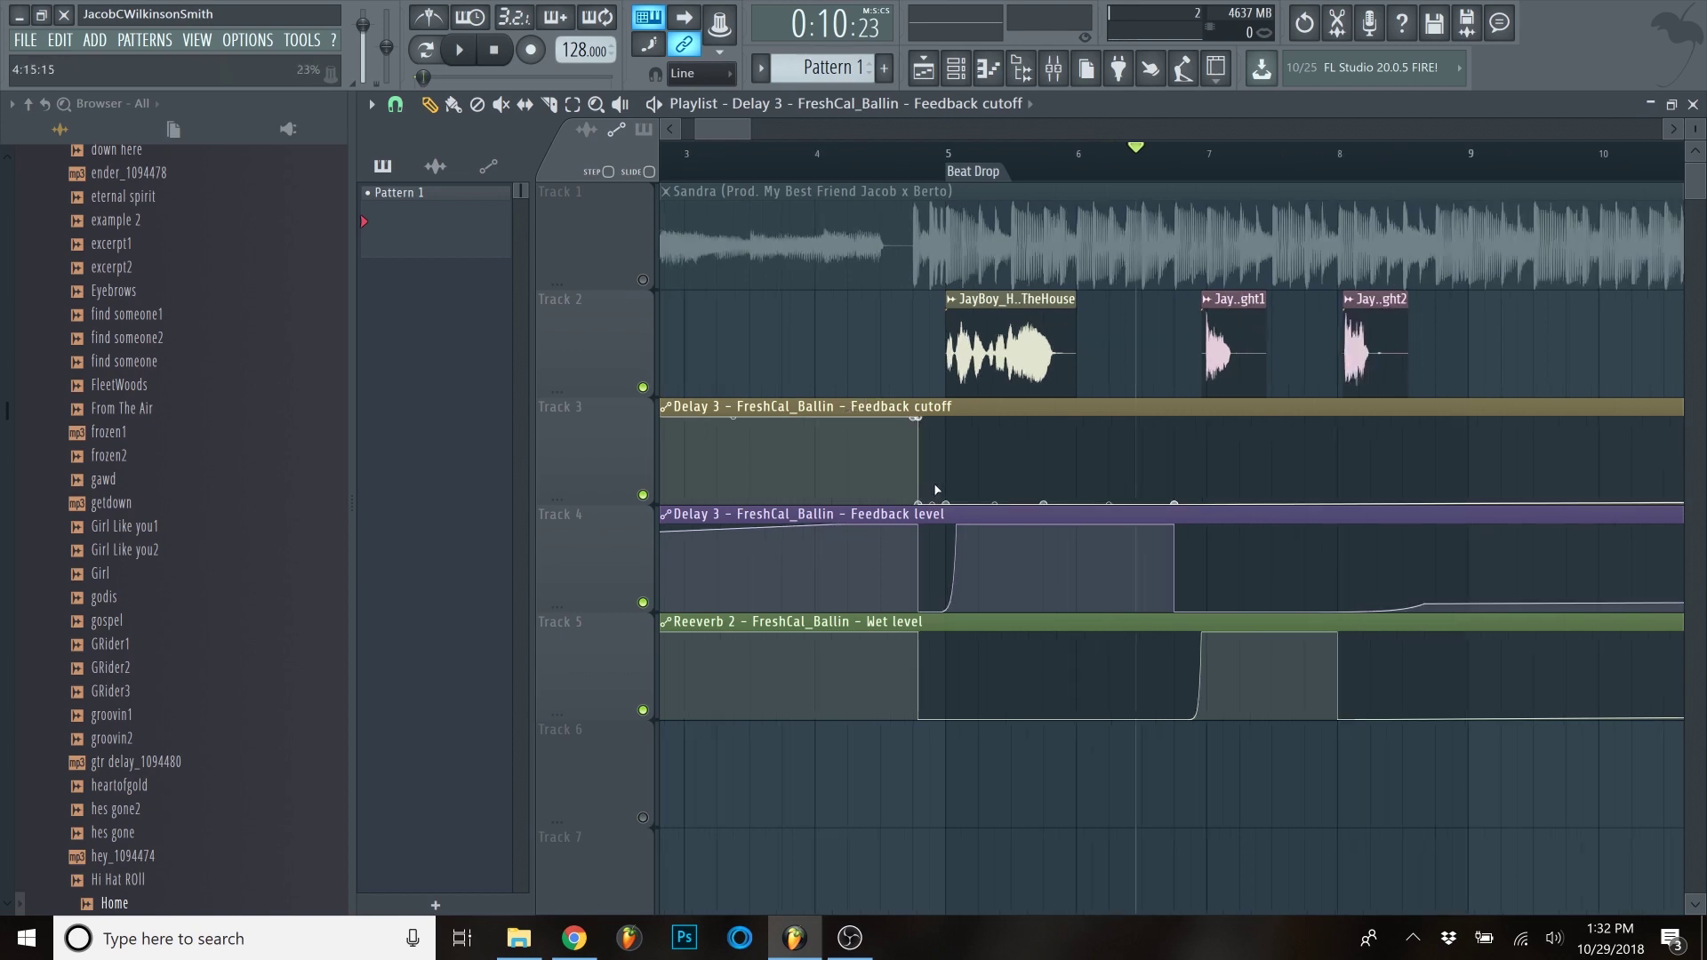
scroll(937, 490, down, 2)
drag(1254, 611, 1261, 546)
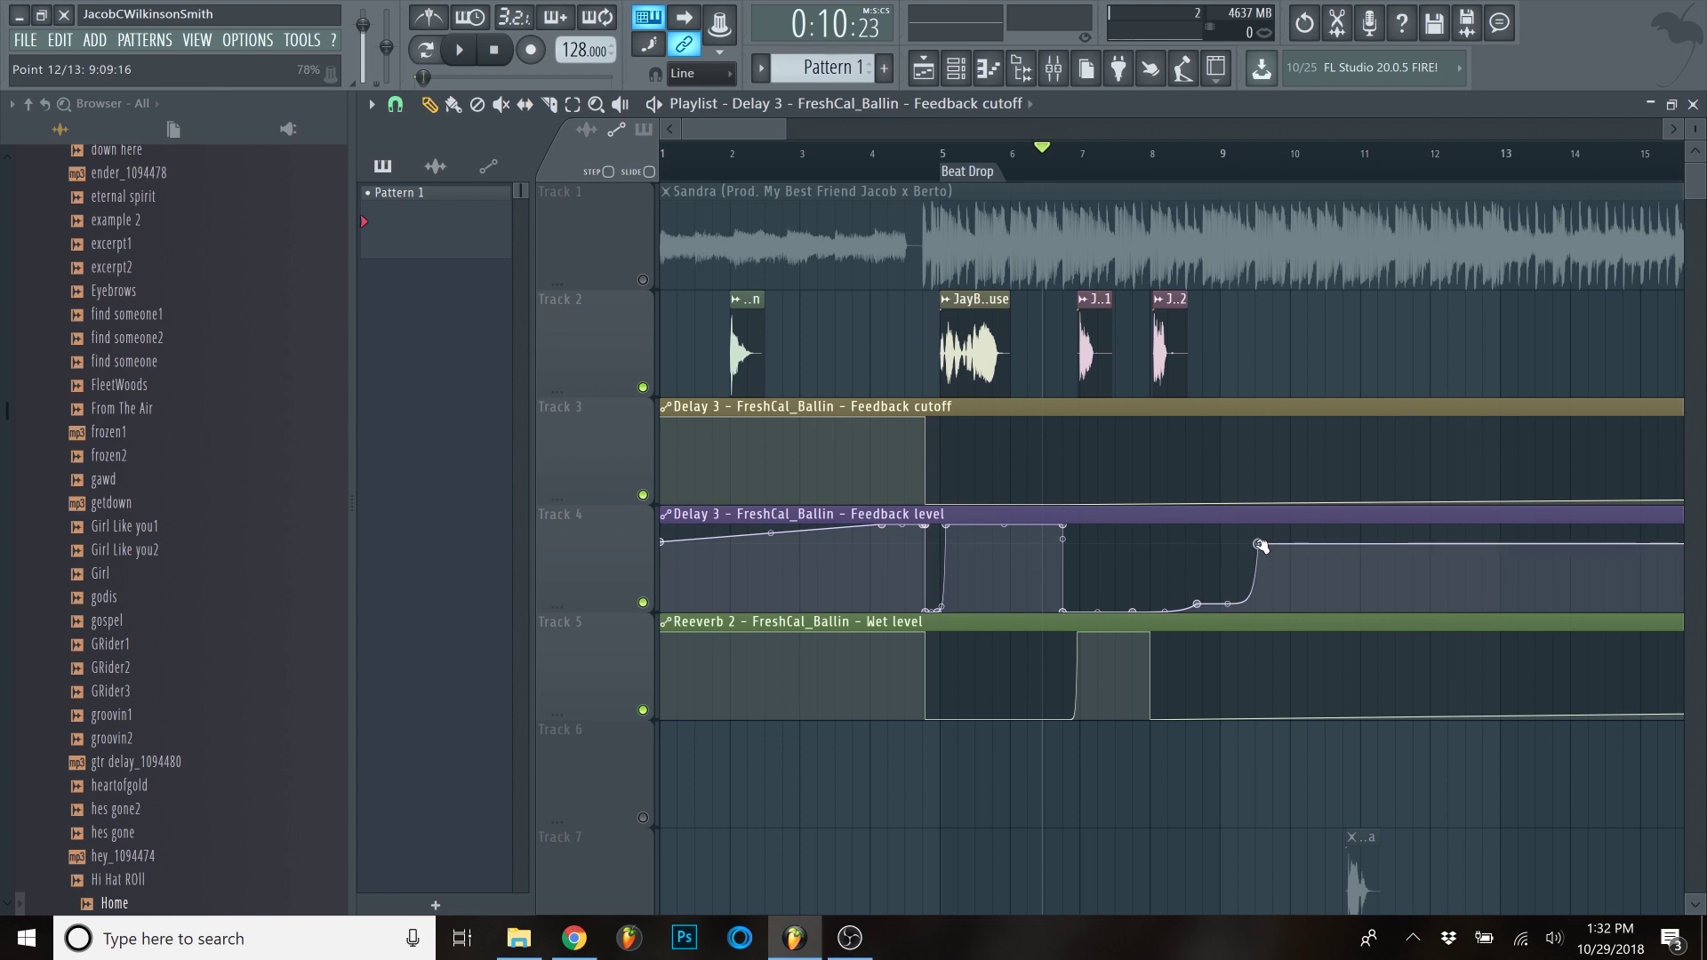
drag(1261, 545, 1257, 674)
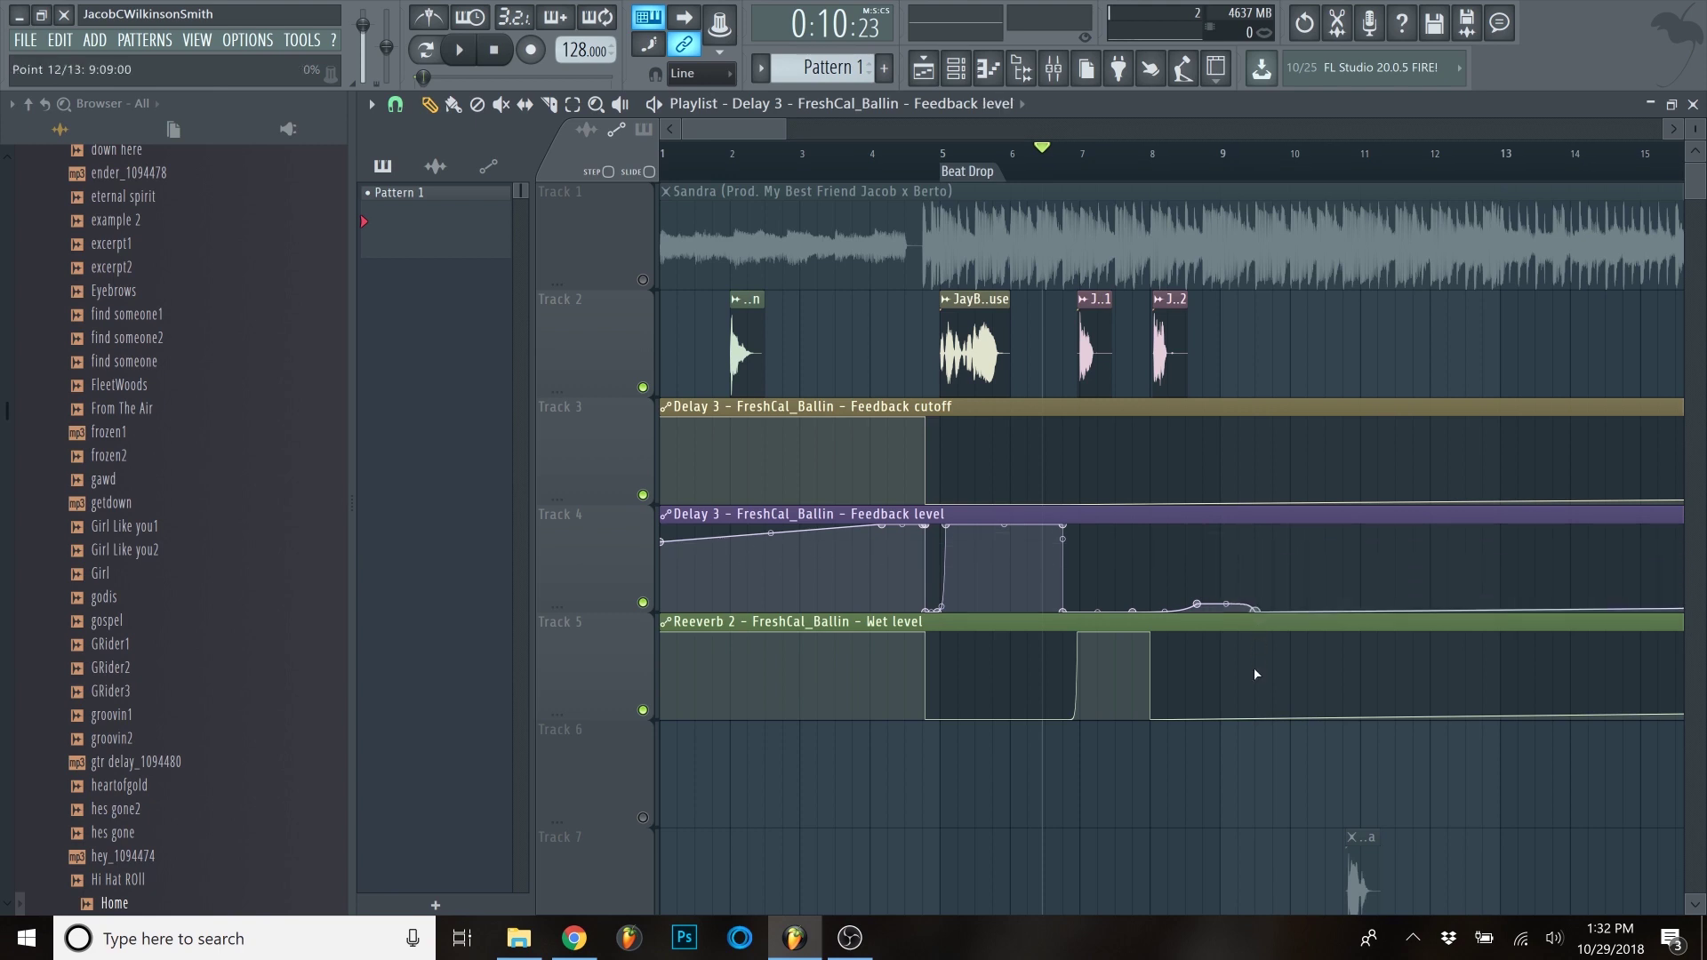
click(915, 161)
- Raise the Feedback cutoff automation to 100% at 5:01:00 and hold it high before curving down to minimum where the Feedback level drops
scroll(964, 284, up, 1)
scroll(964, 283, up, 4)
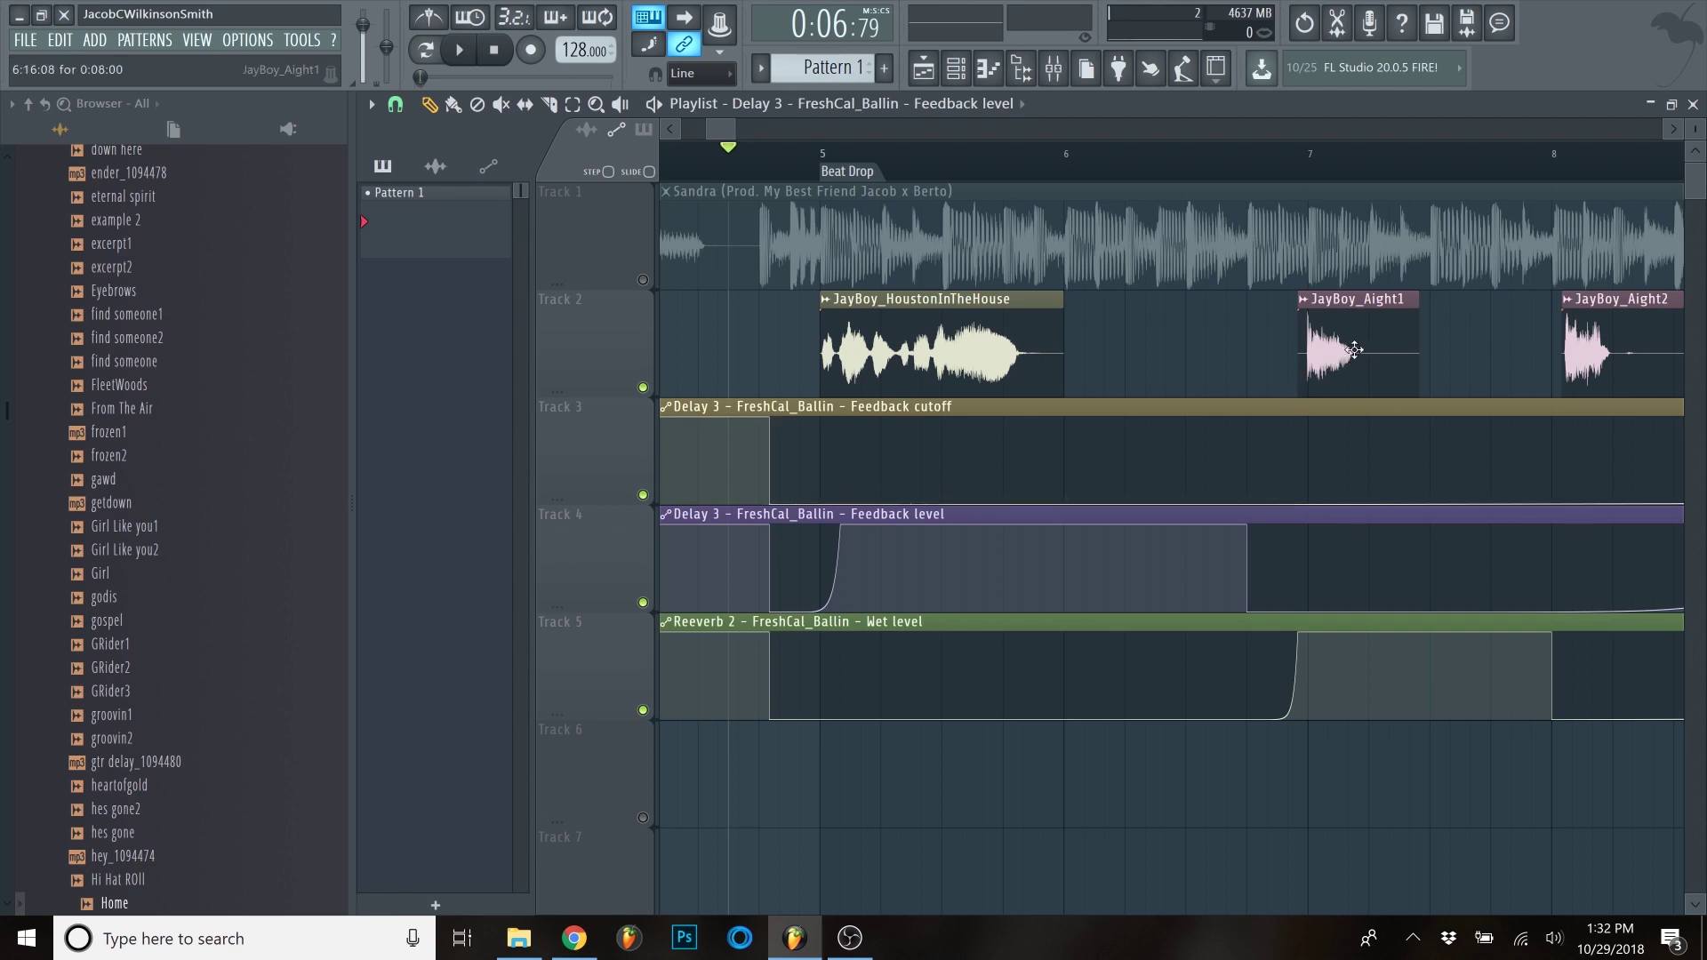
scroll(1342, 354, down, 1)
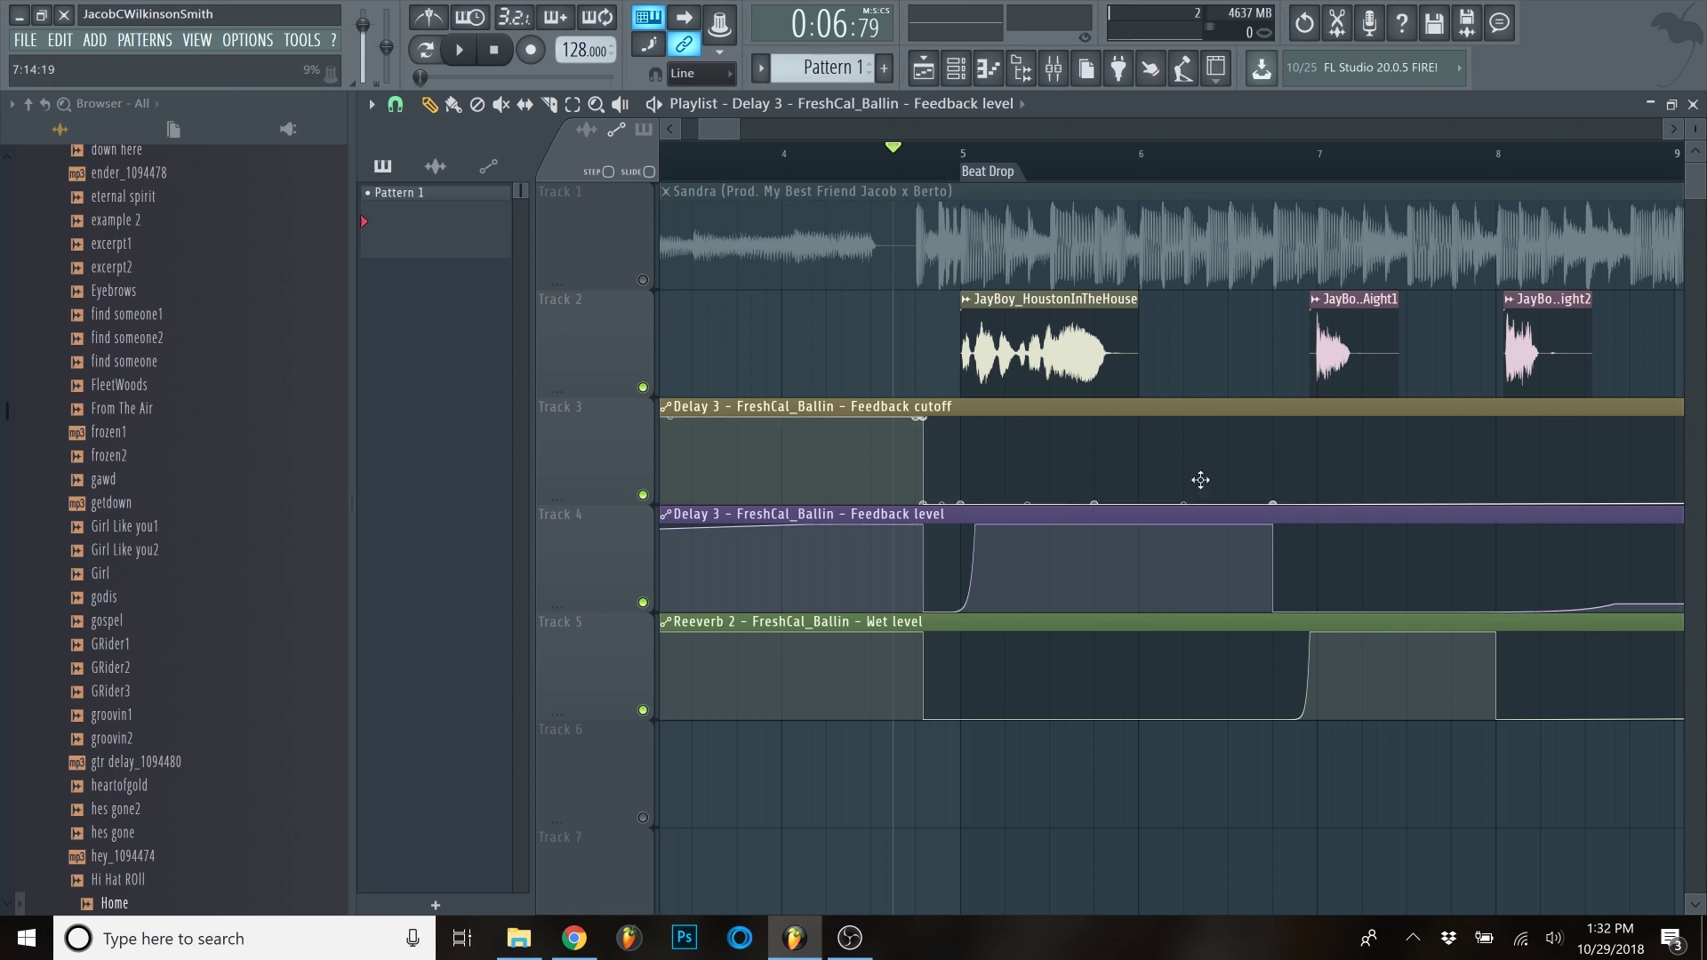
scroll(995, 509, up, 1)
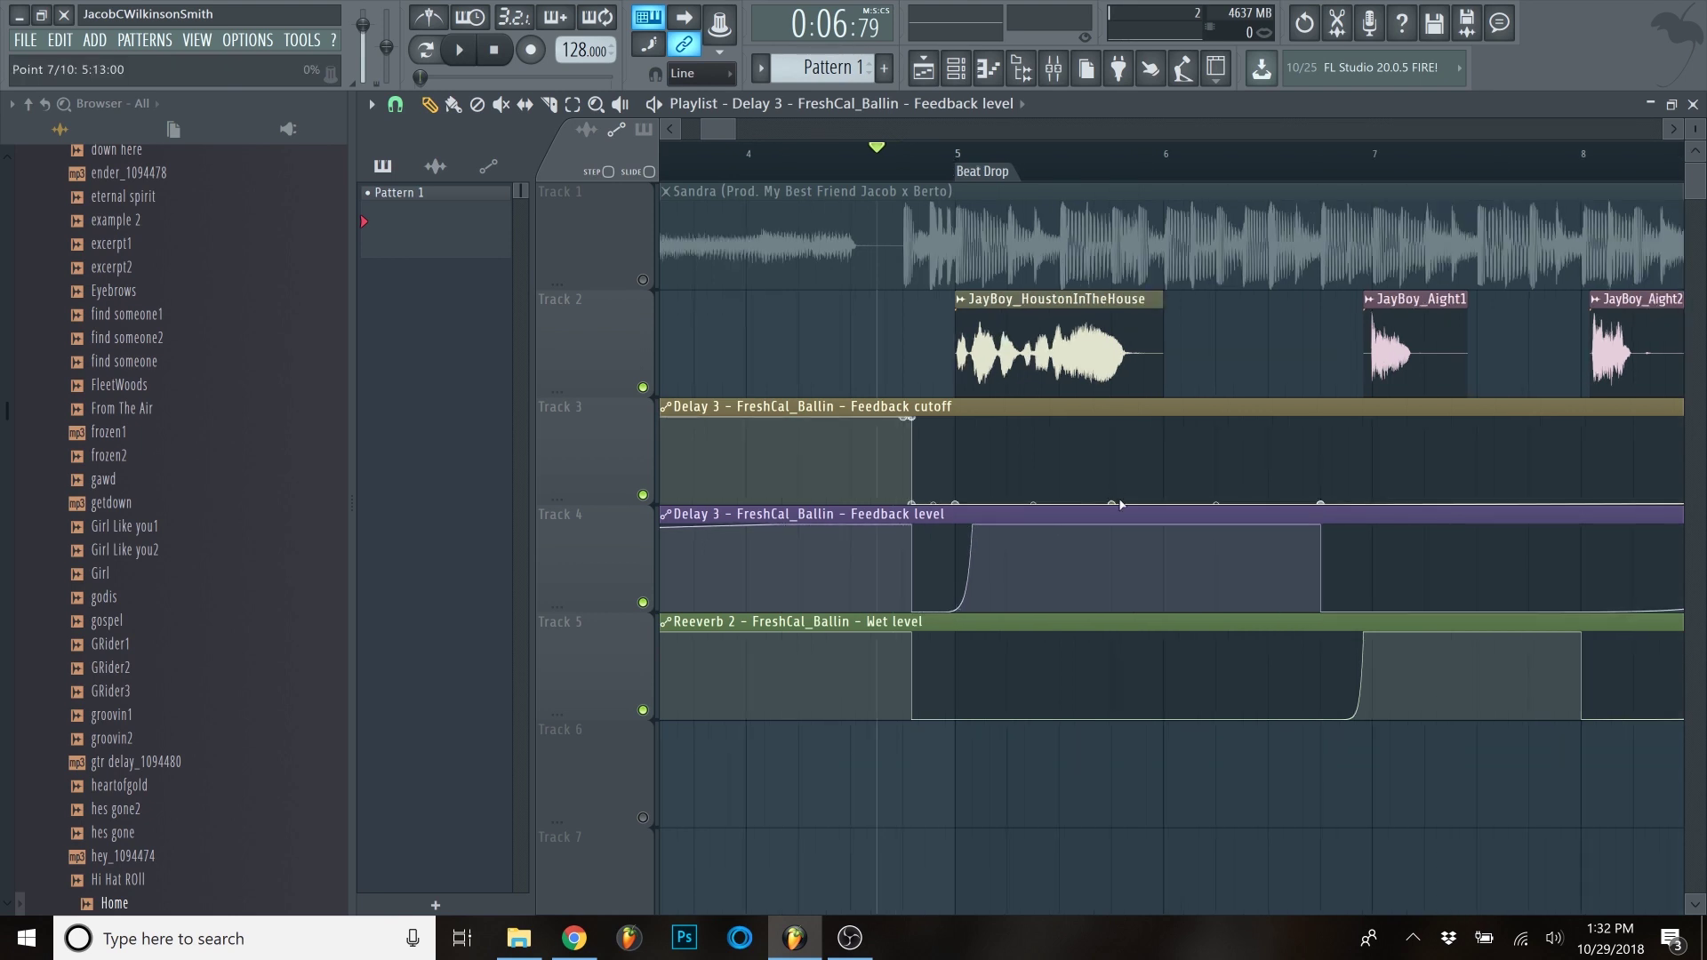
drag(1141, 507, 1139, 453)
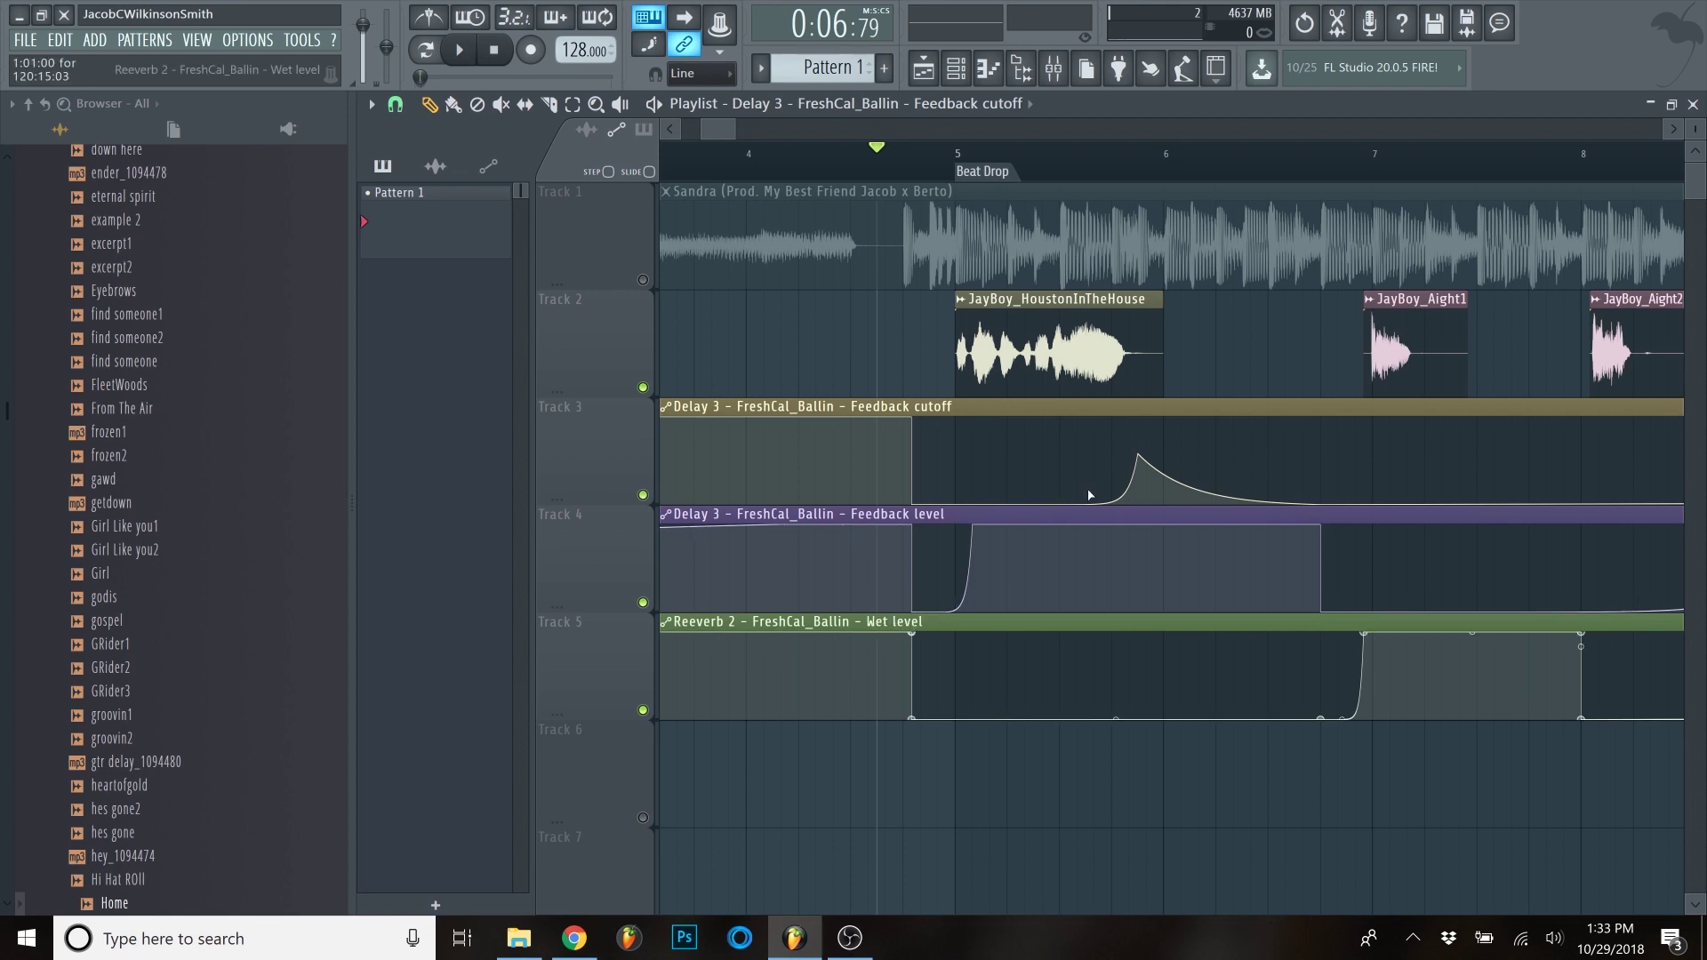
drag(1138, 456, 1017, 416)
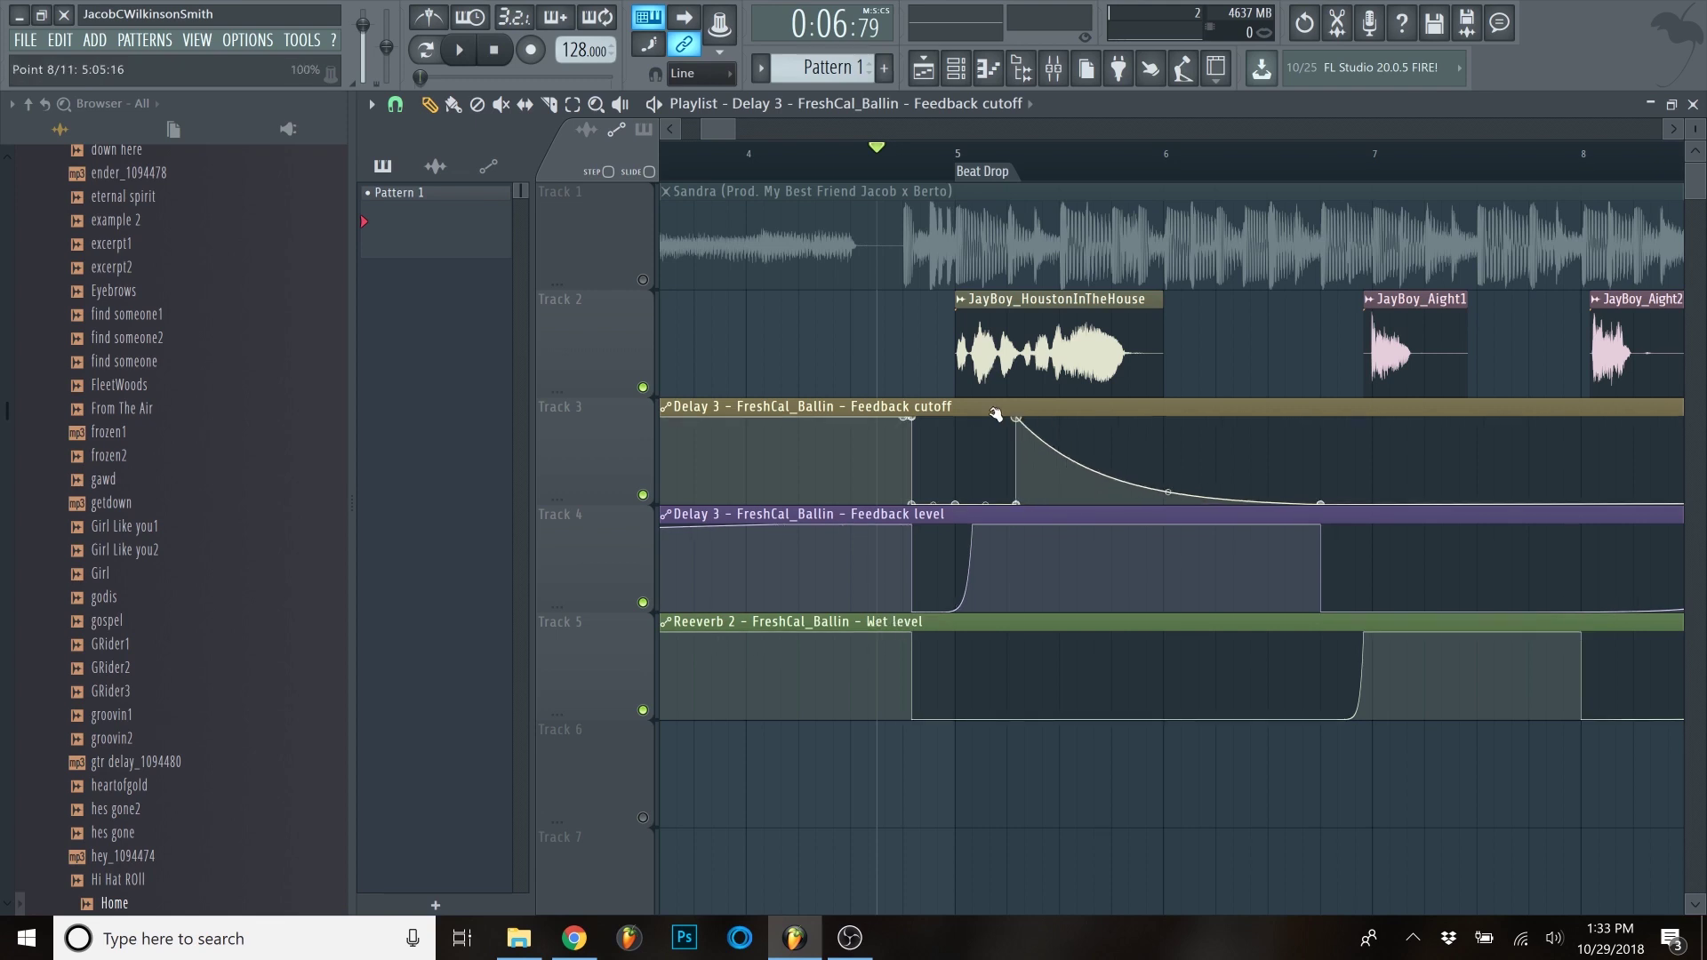
drag(1170, 487, 1170, 418)
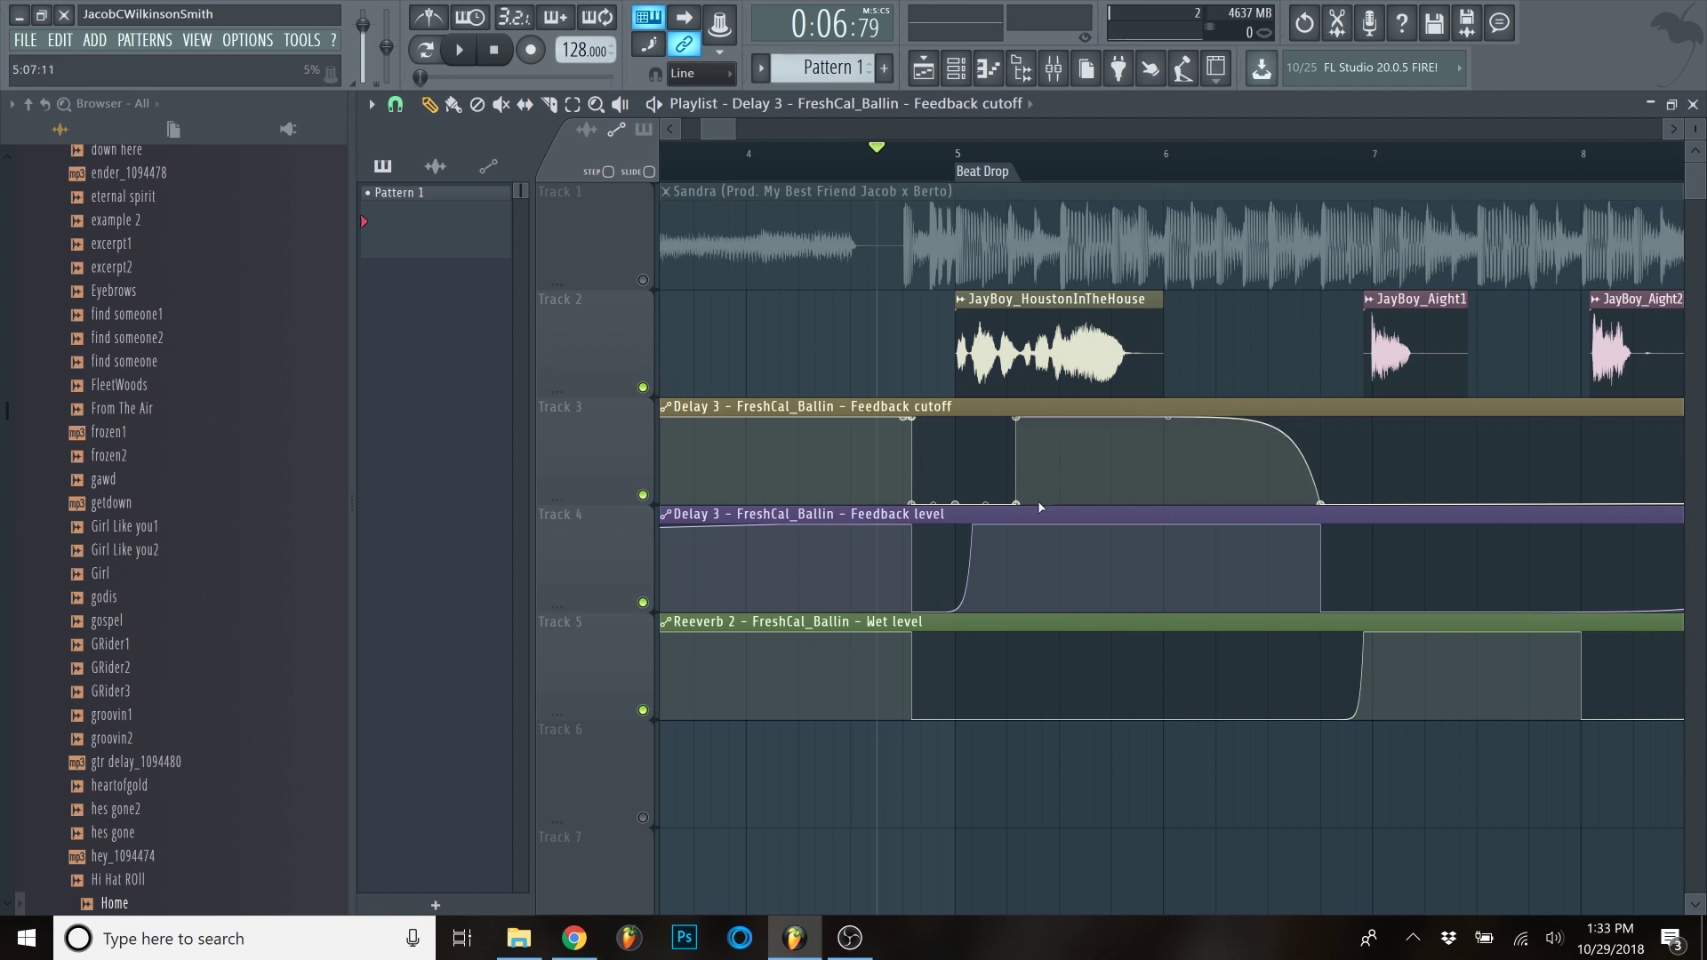
drag(973, 495, 961, 396)
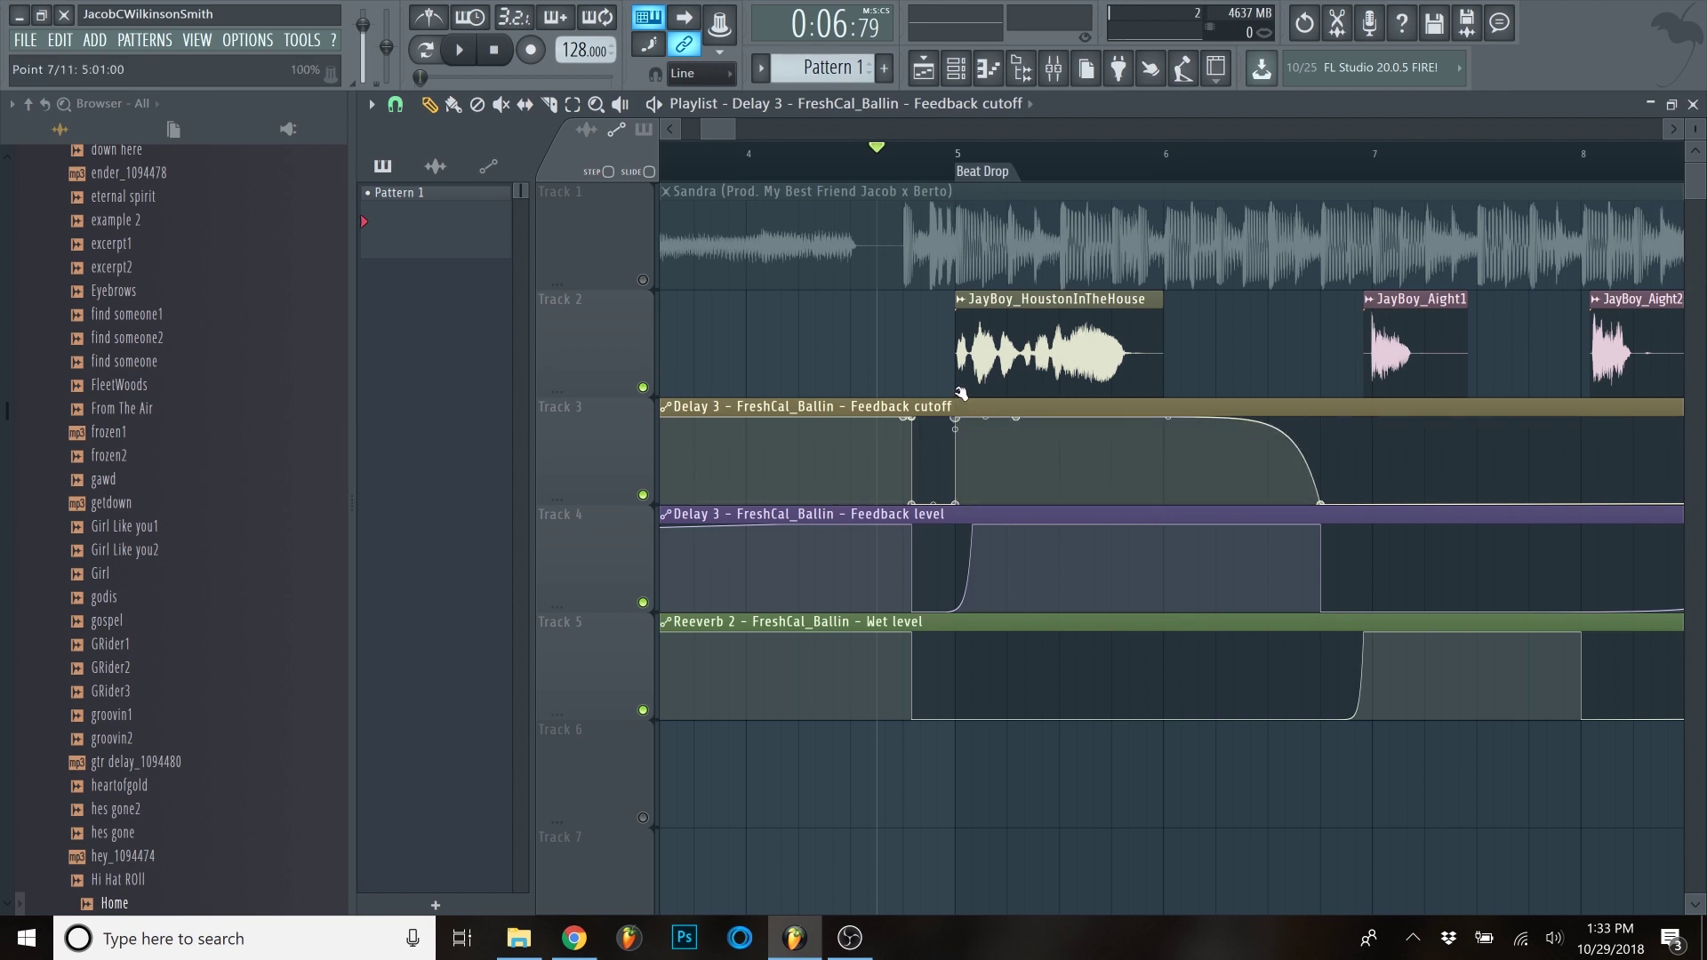
- Place the playhead at bar 5 and check the mixer track assignment of the JayBoy_HoustonInTheHouse channel
click(964, 167)
scroll(1318, 469, down, 2)
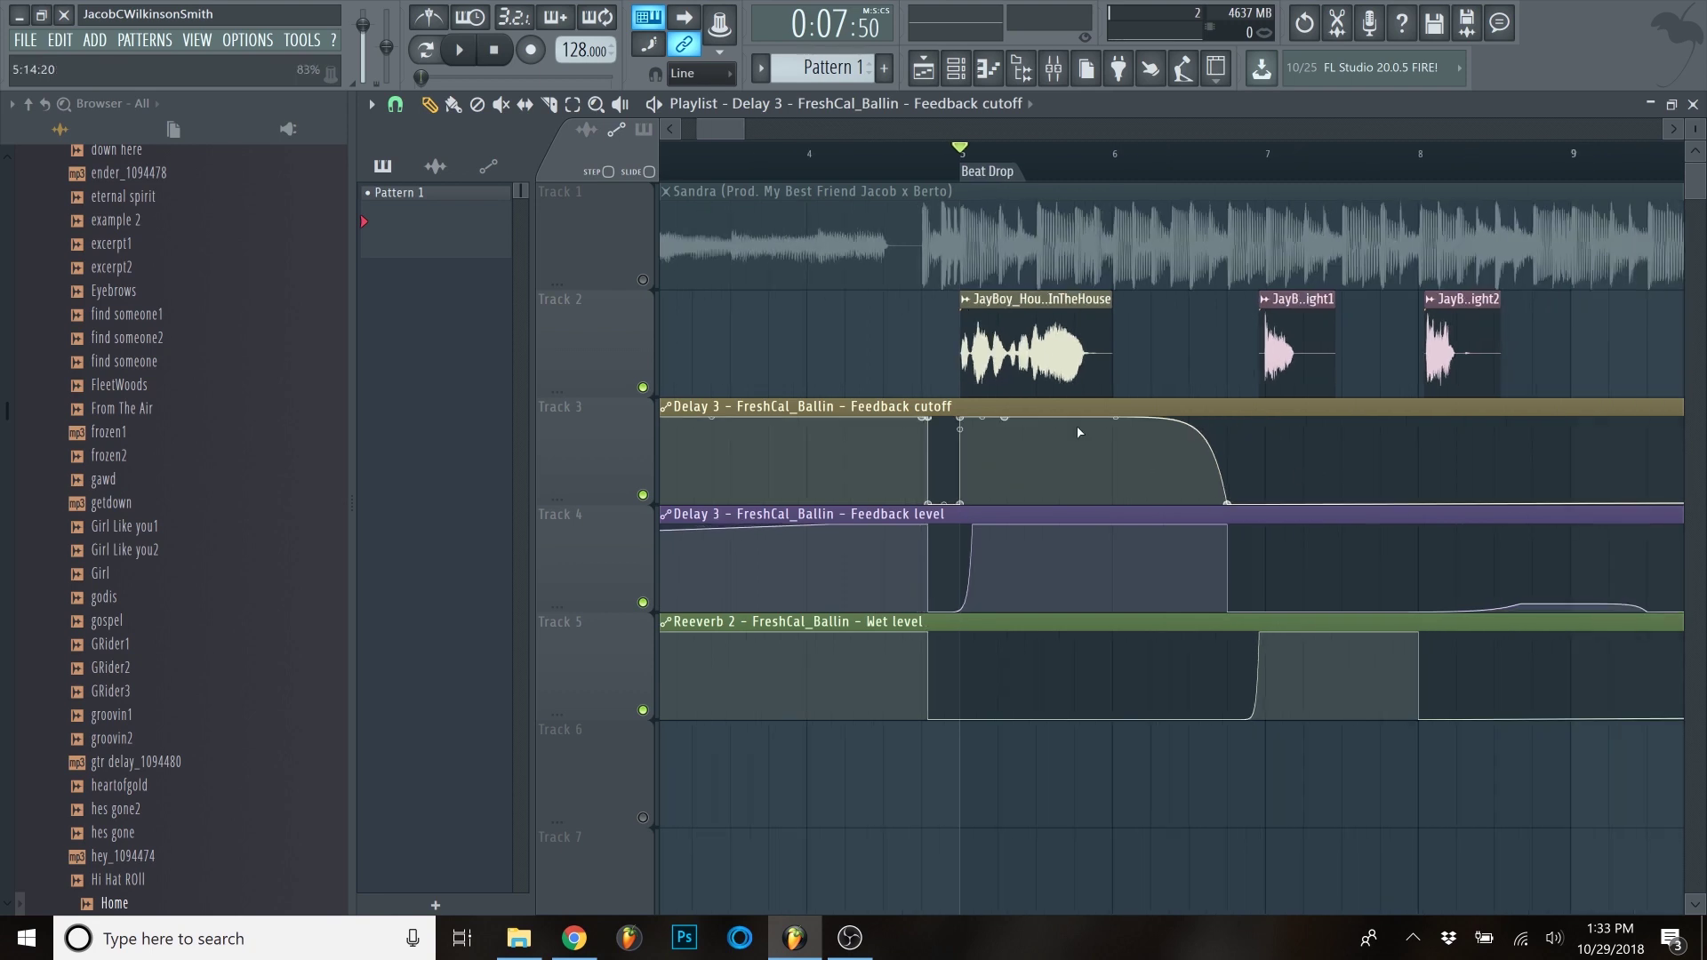
double_click(1038, 343)
double_click(1010, 238)
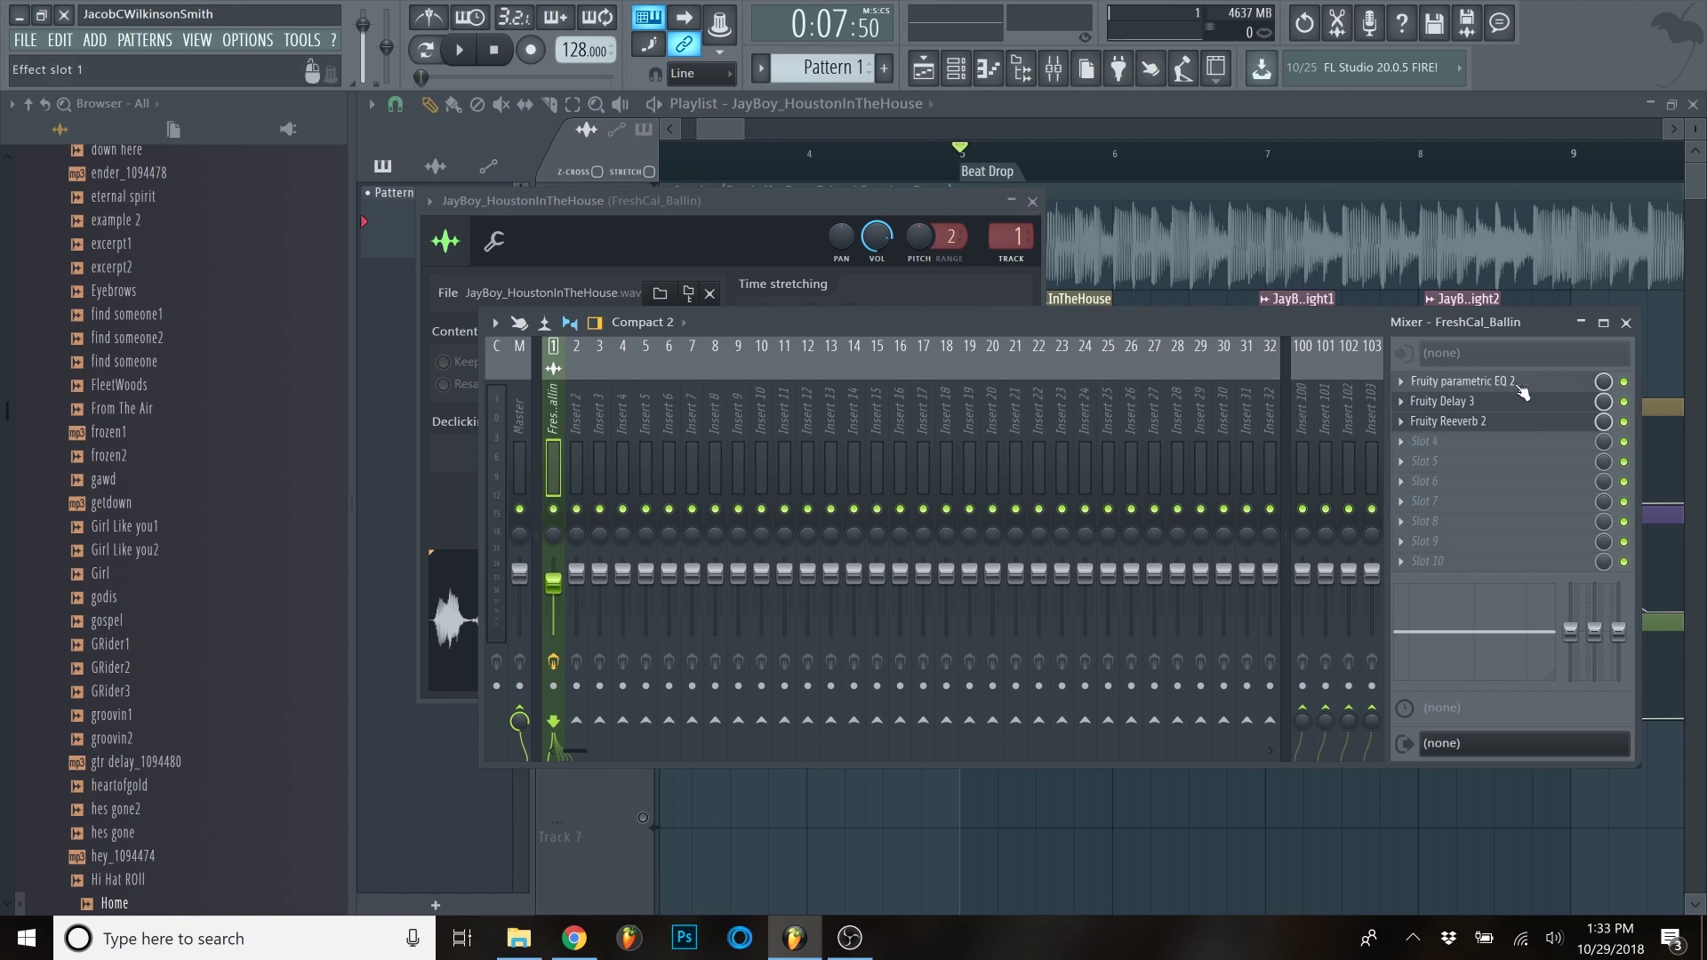
click(1033, 201)
key(F9)
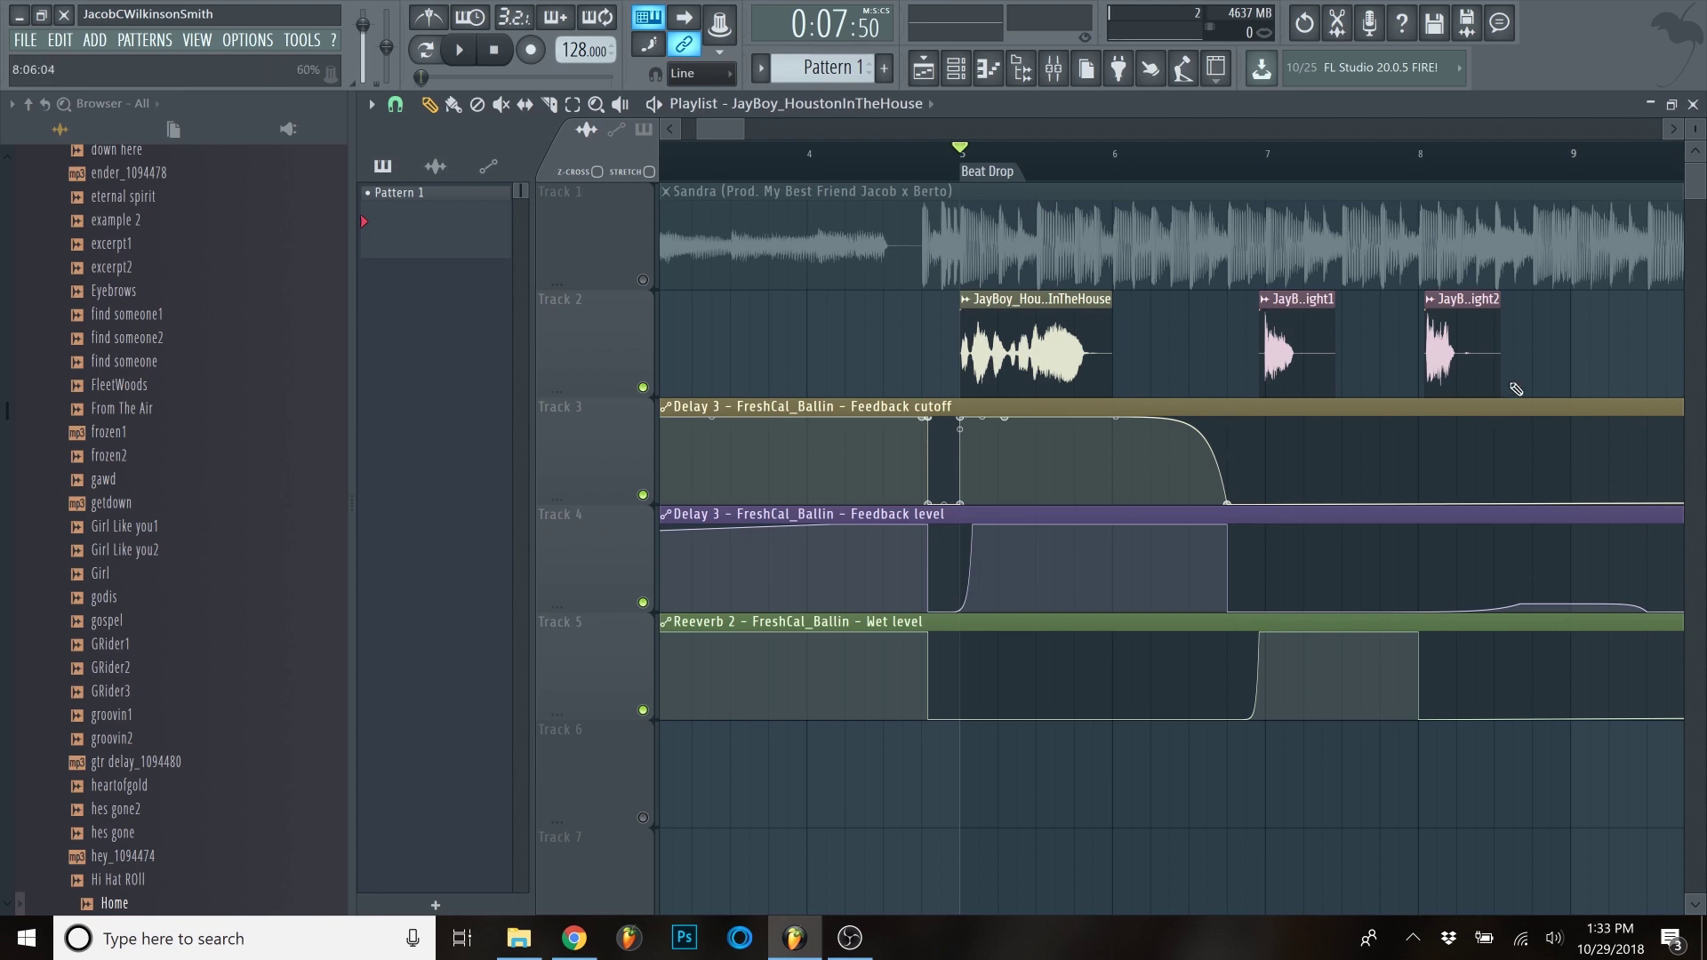
- Audition the song from bar 5 through the JayBoy_Aight1 tag to hear the automated delay and reverb
key(space)
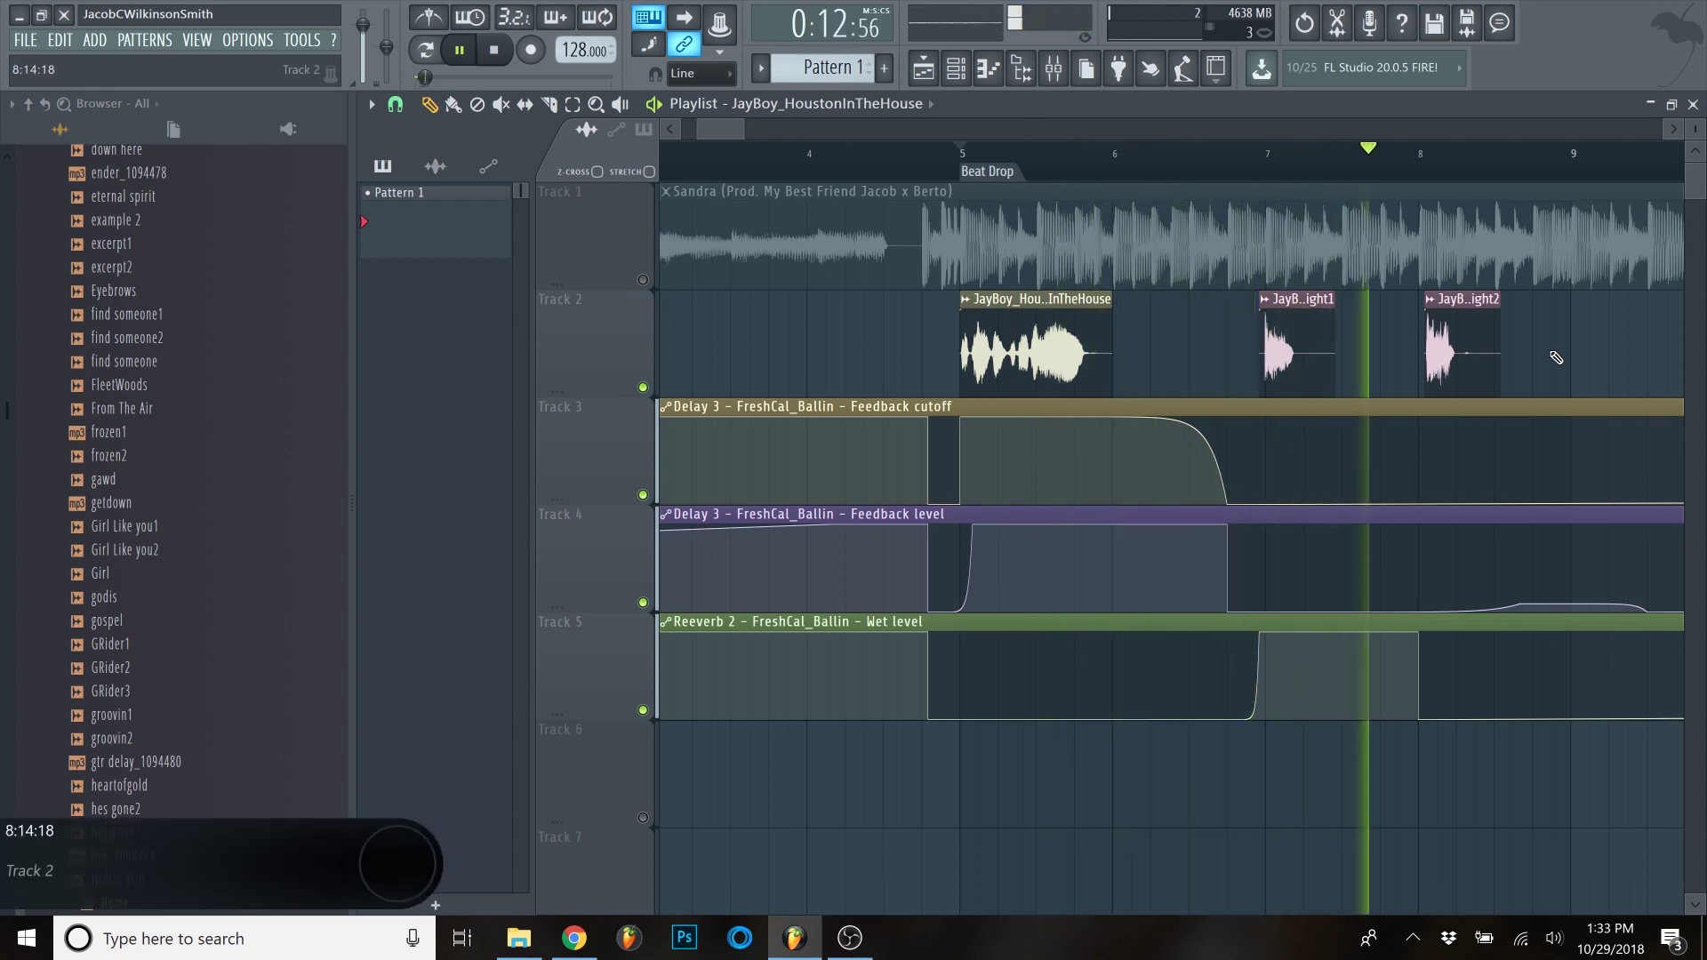
key(space)
scroll(967, 359, down, 3)
scroll(734, 138, down, 5)
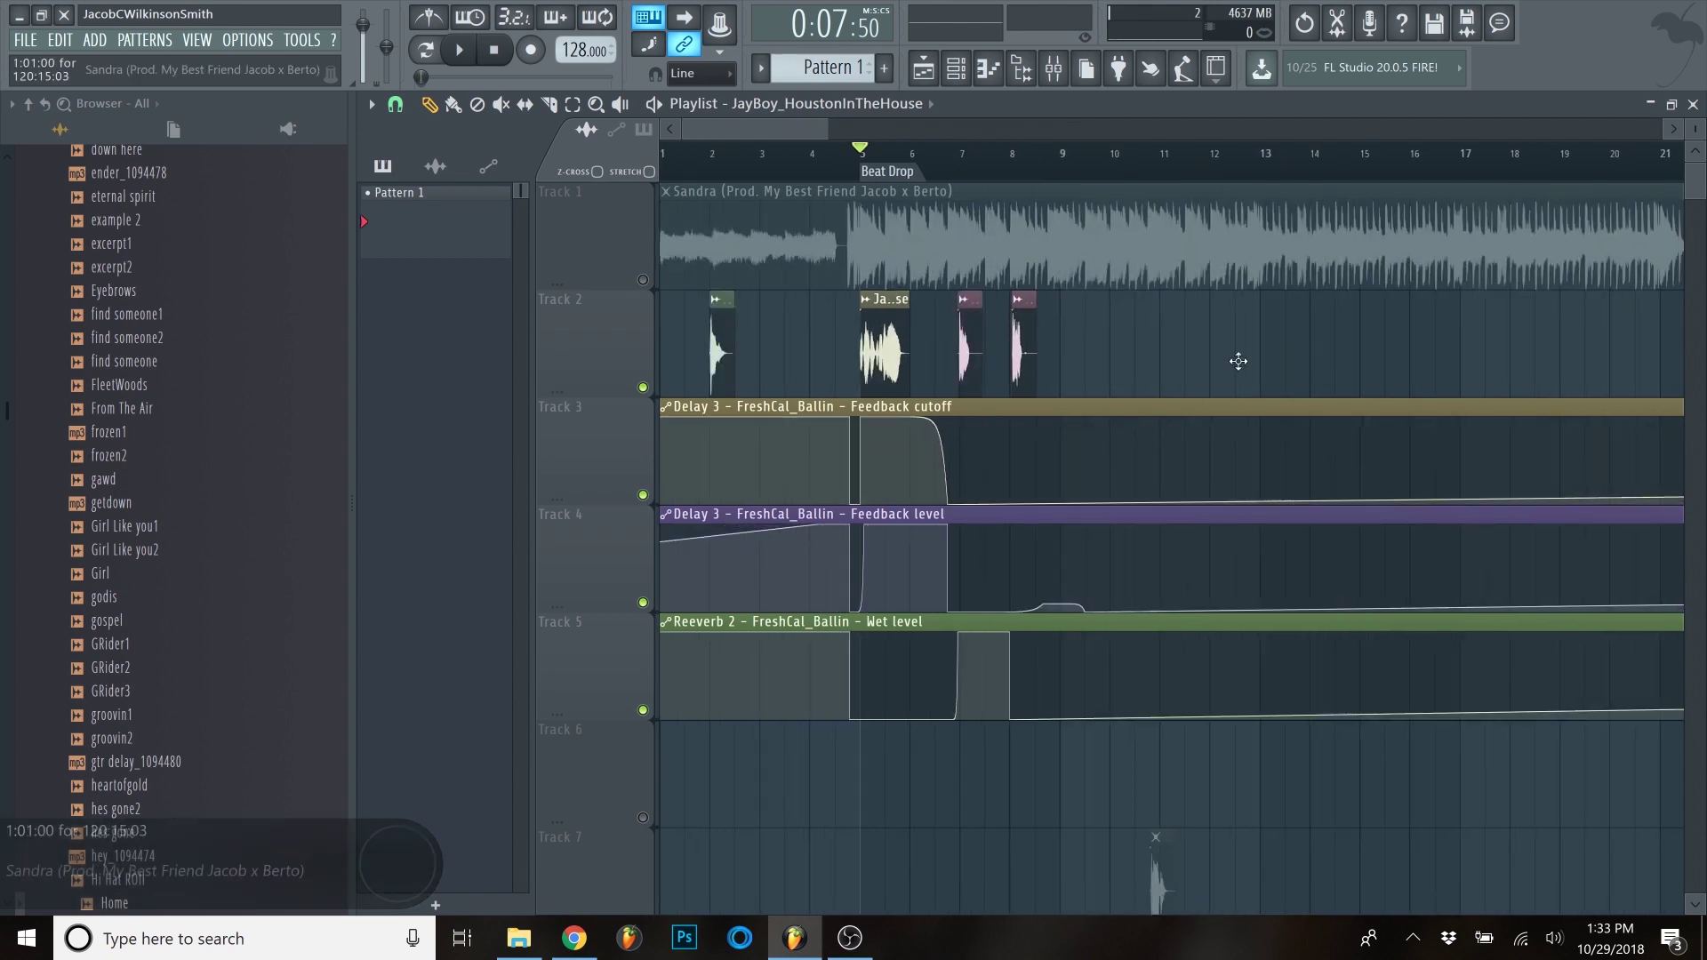
scroll(1048, 391, down, 2)
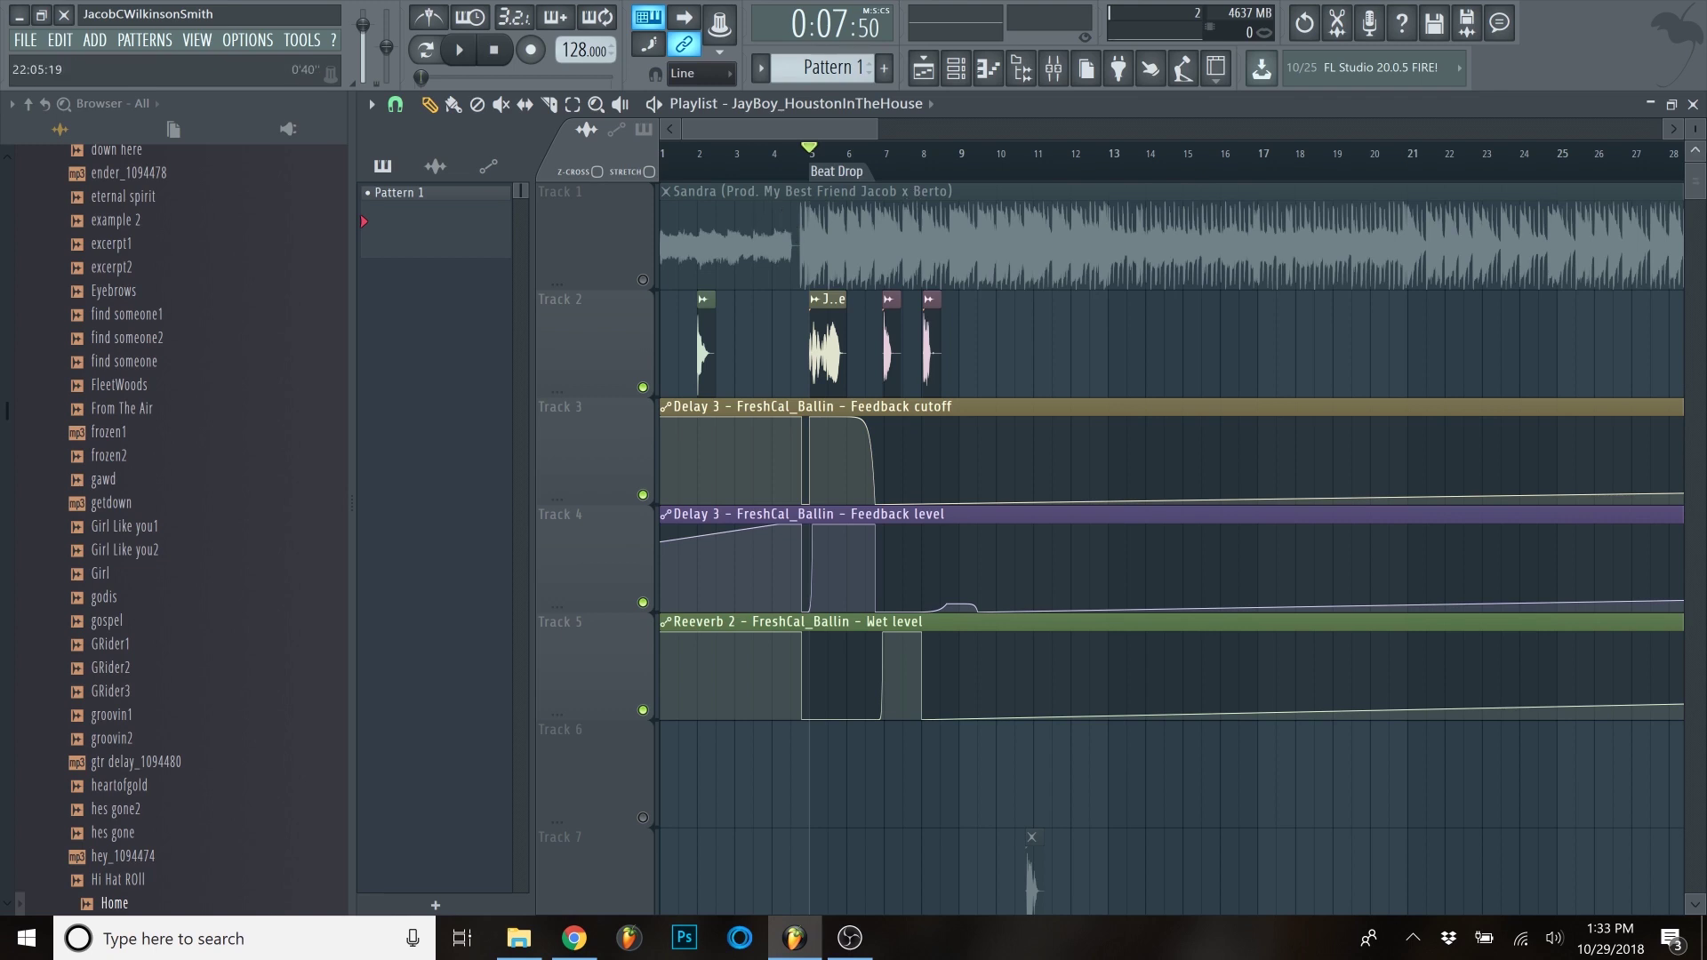
- Reset the panning of the FreshCal_Ballin mixer track and create an automation clip for it
click(1692, 104)
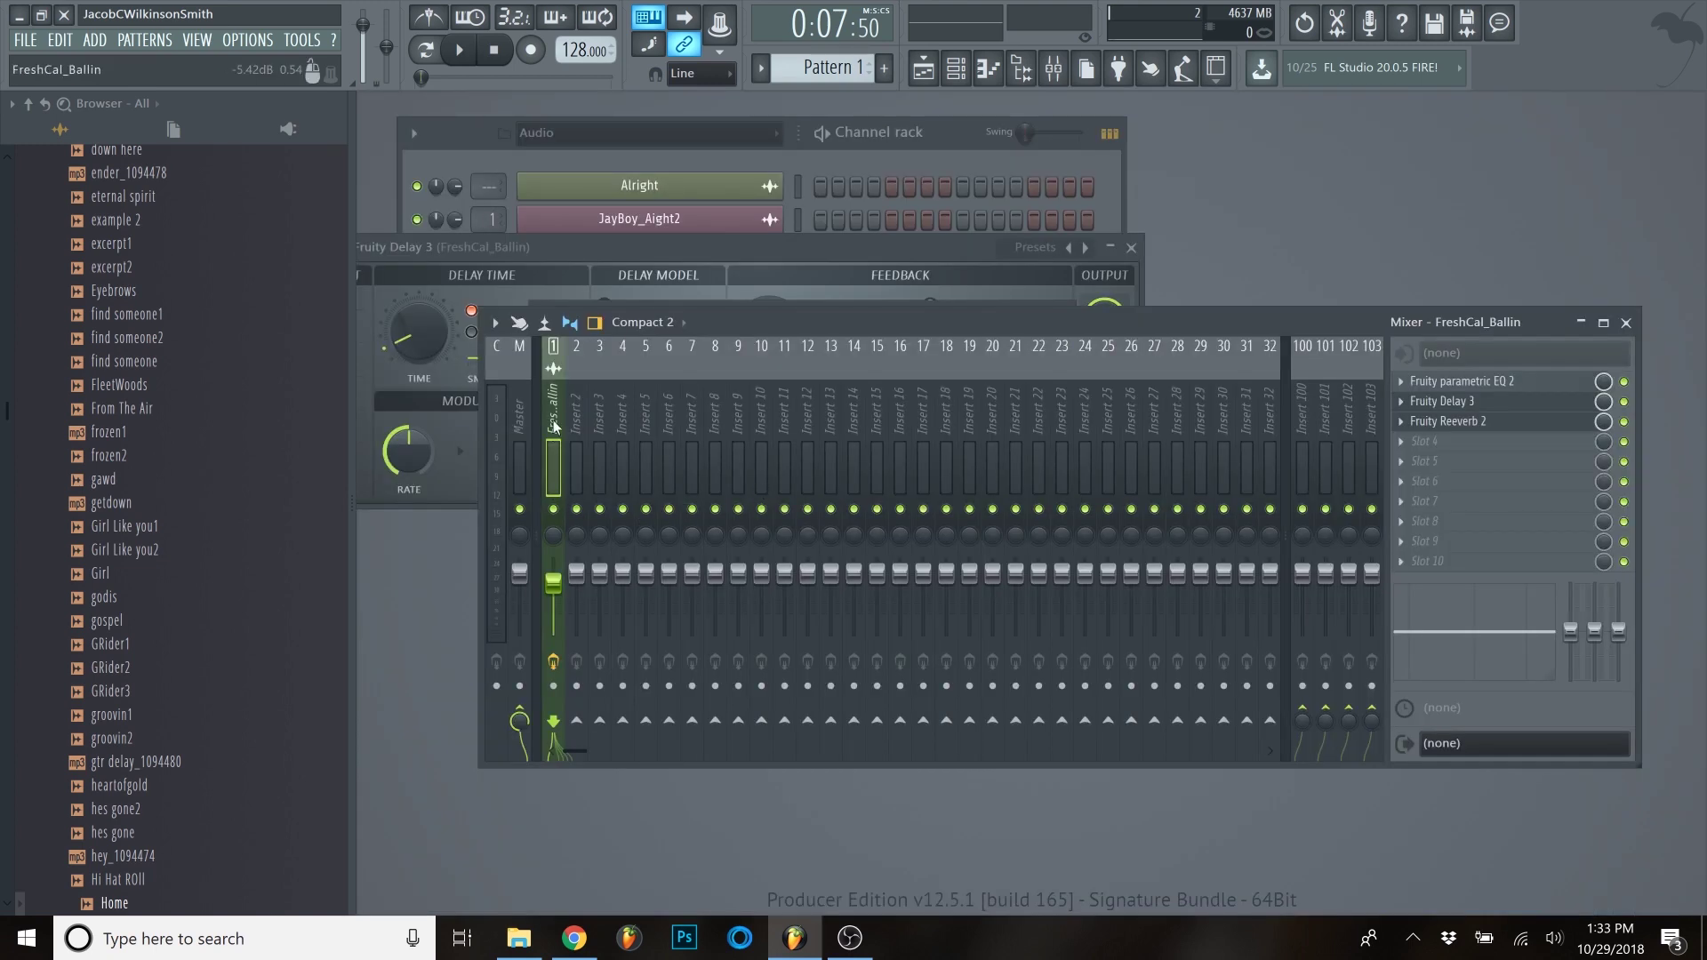
drag(553, 540, 553, 605)
right_click(554, 541)
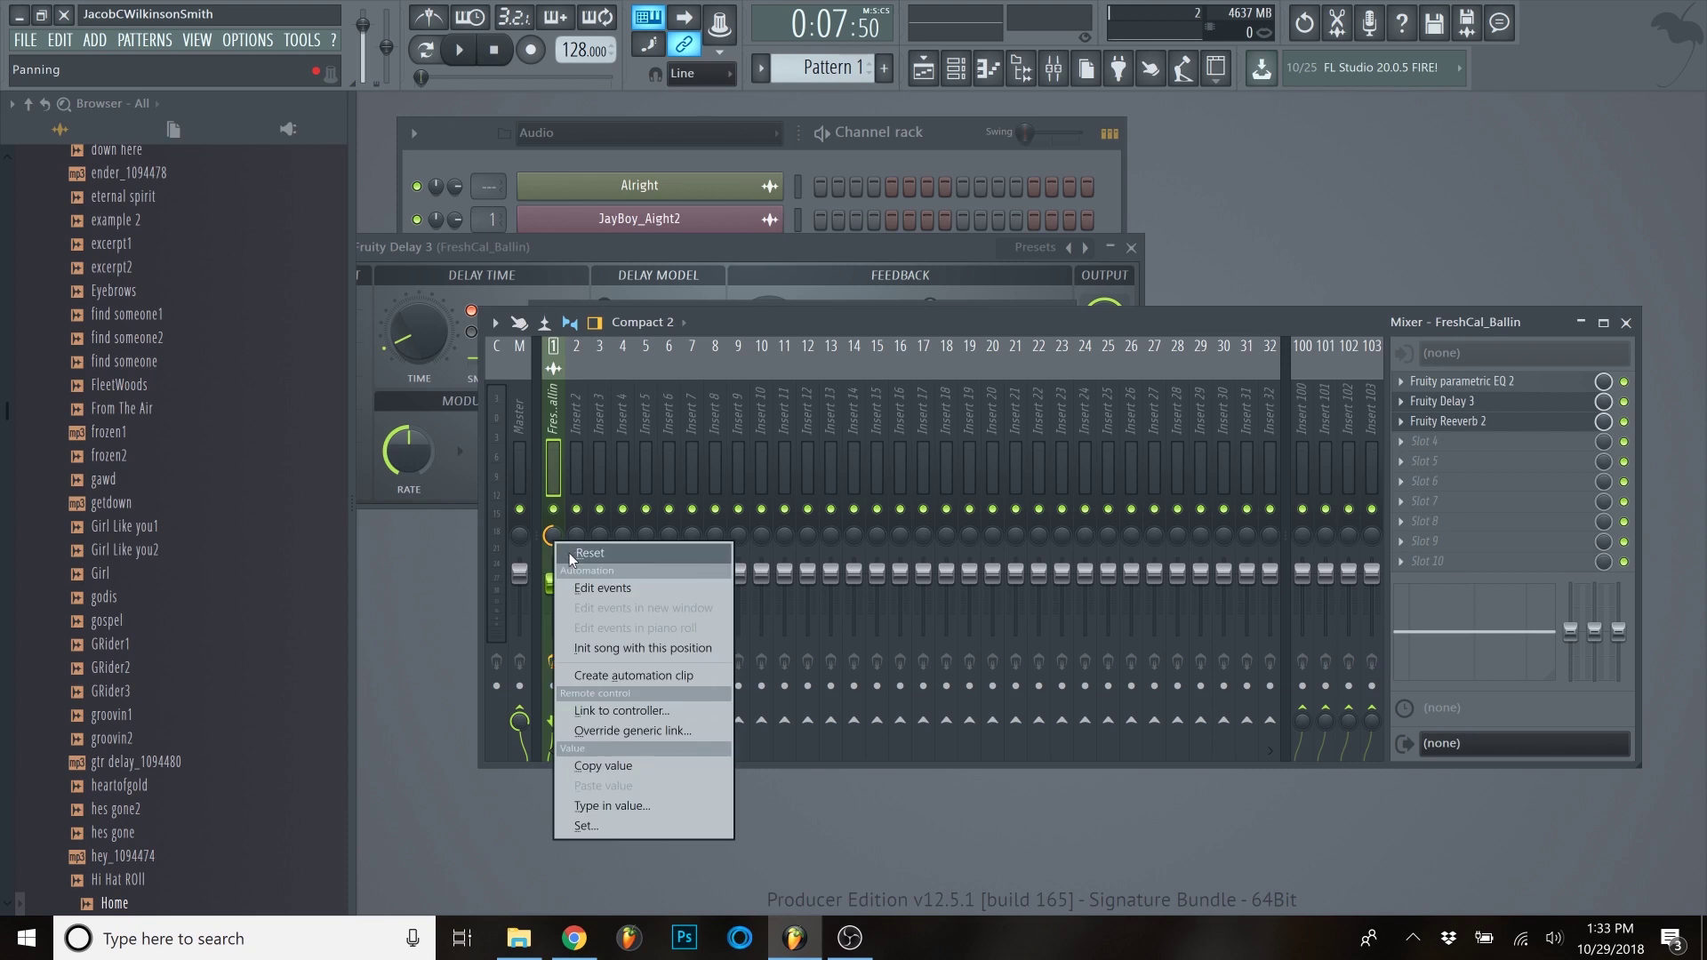
click(586, 553)
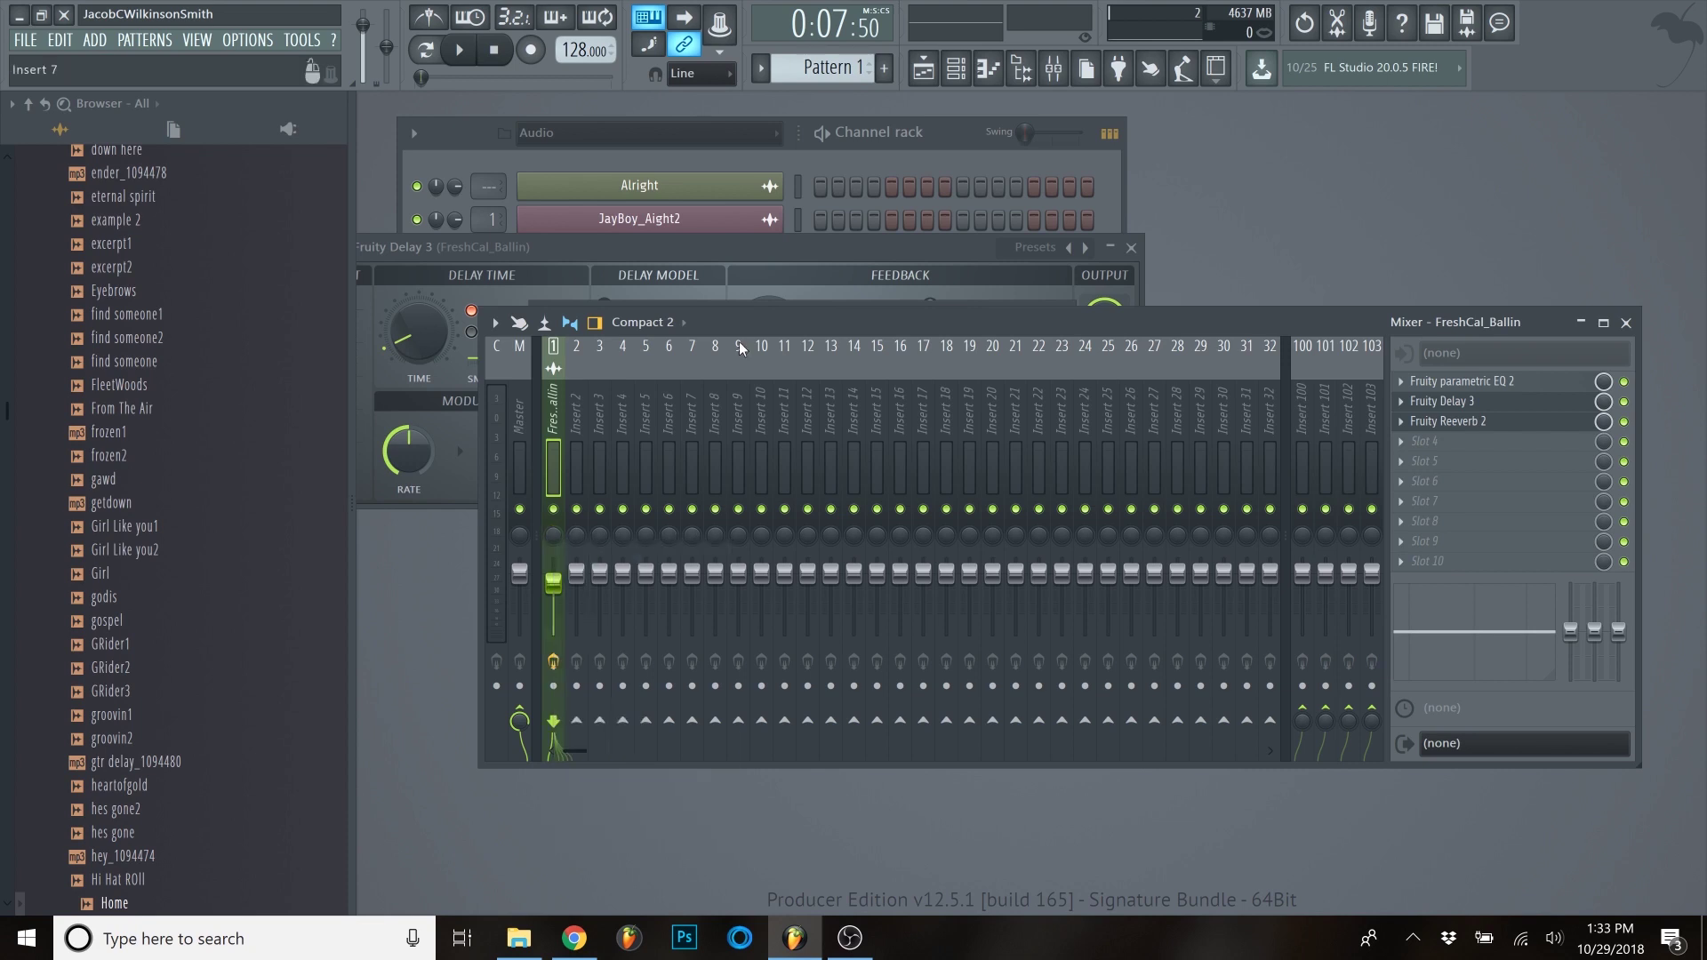
right_click(556, 539)
click(630, 674)
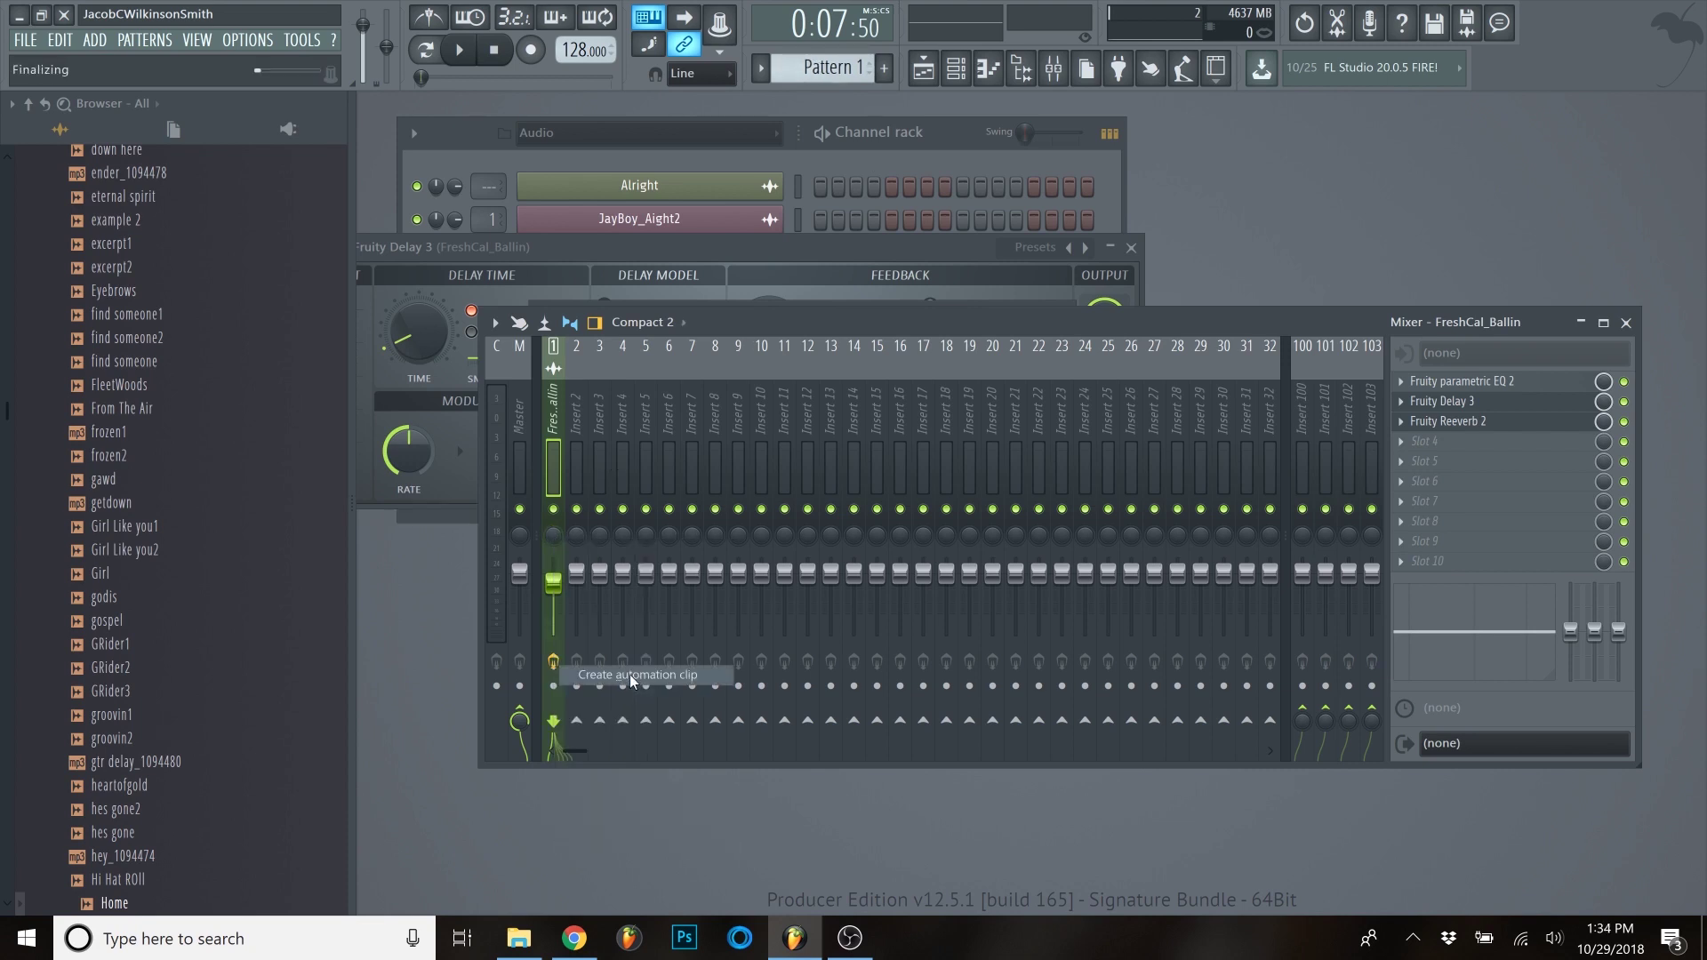
- Return to the playlist and unmute Track 6, which holds the FreshCal_Ballin panning automation
click(924, 67)
scroll(711, 613, down, 2)
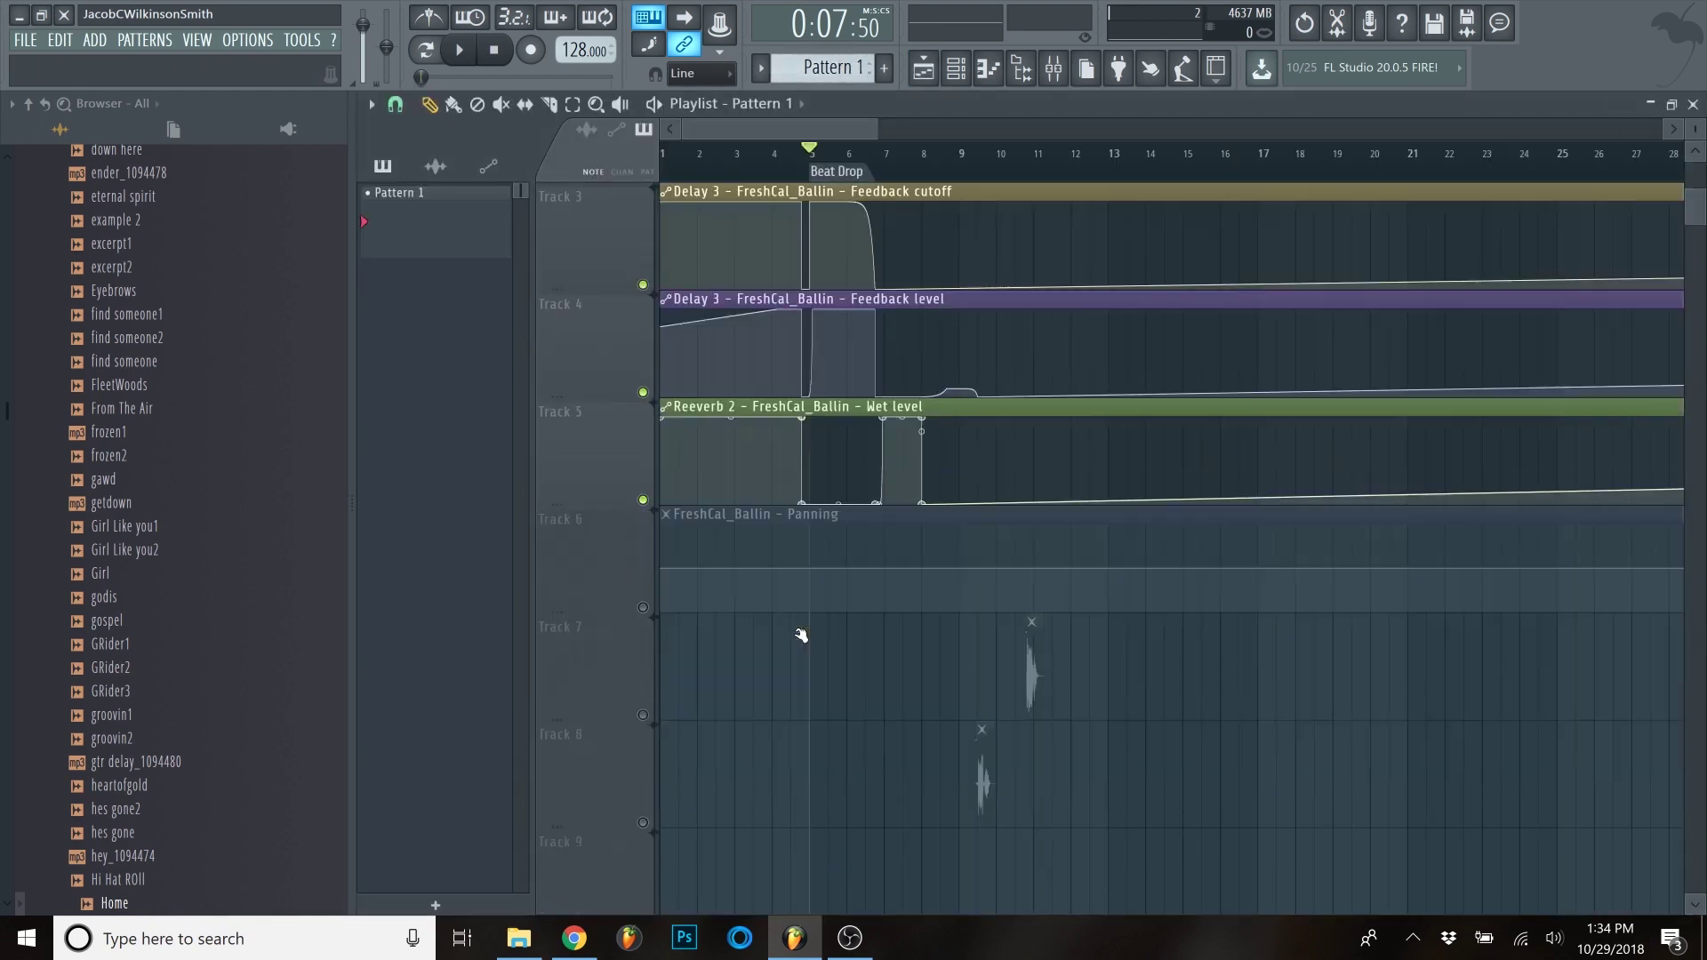
click(644, 604)
ctrl+scroll(732, 602, up, 3)
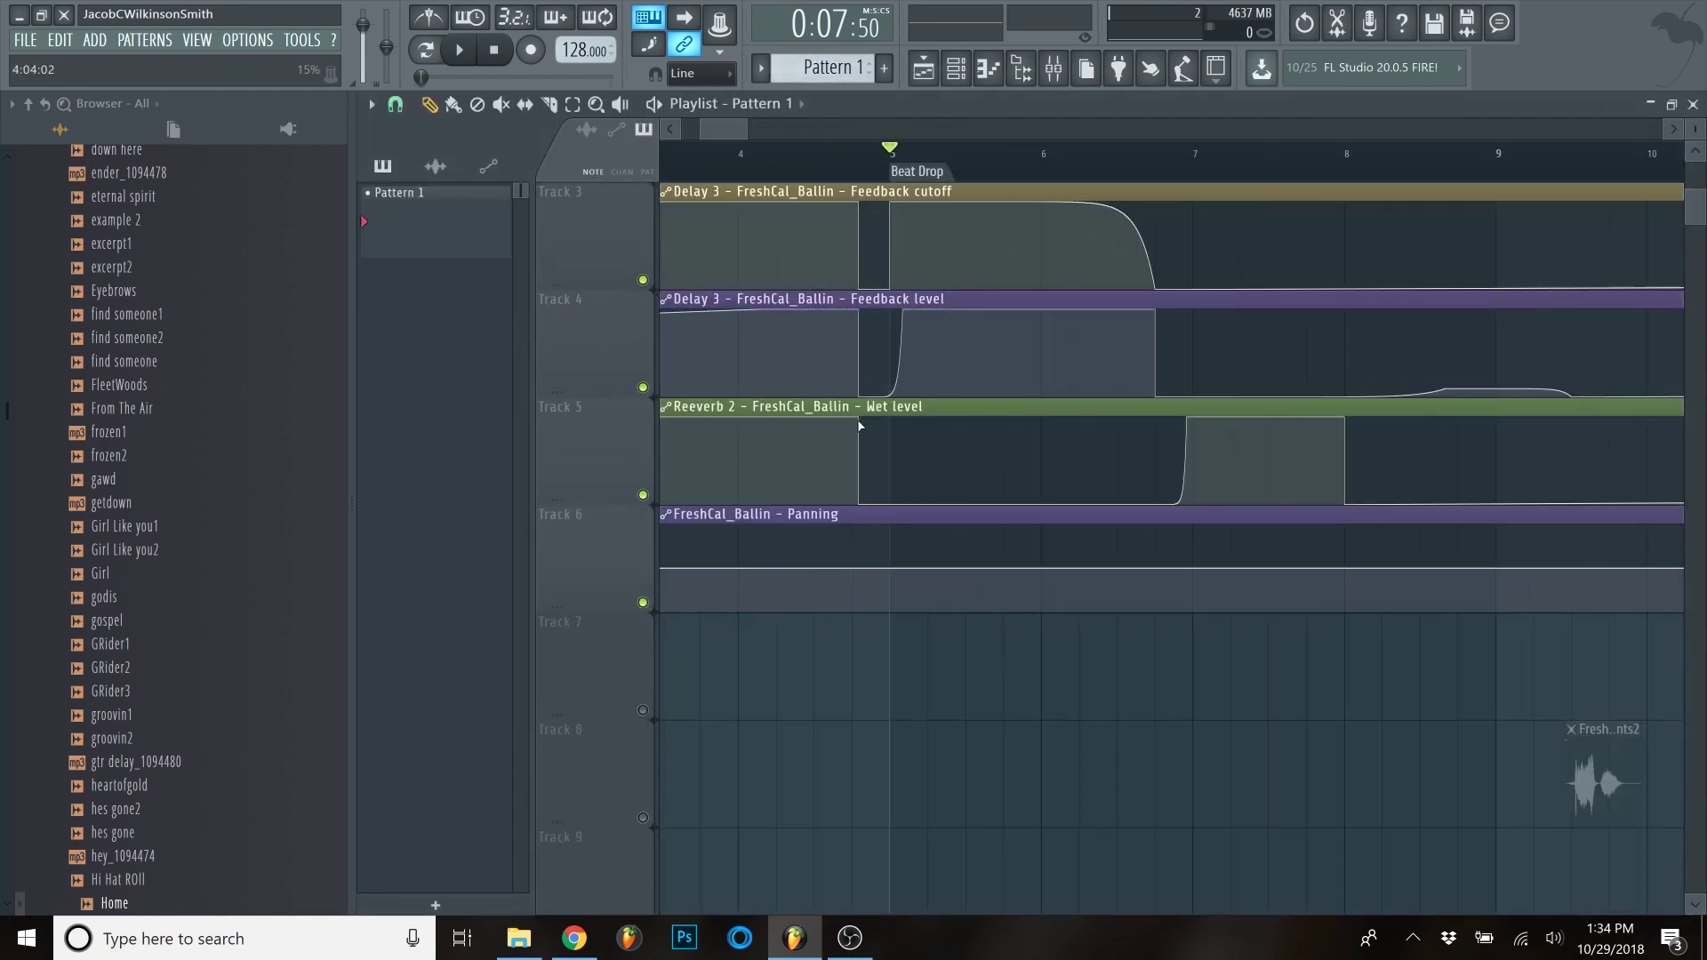
- Add panning automation points at centre on bar 5 and at maximum just after bar 6, with a smooth rise between them
scroll(889, 373, up, 1)
scroll(905, 338, up, 1)
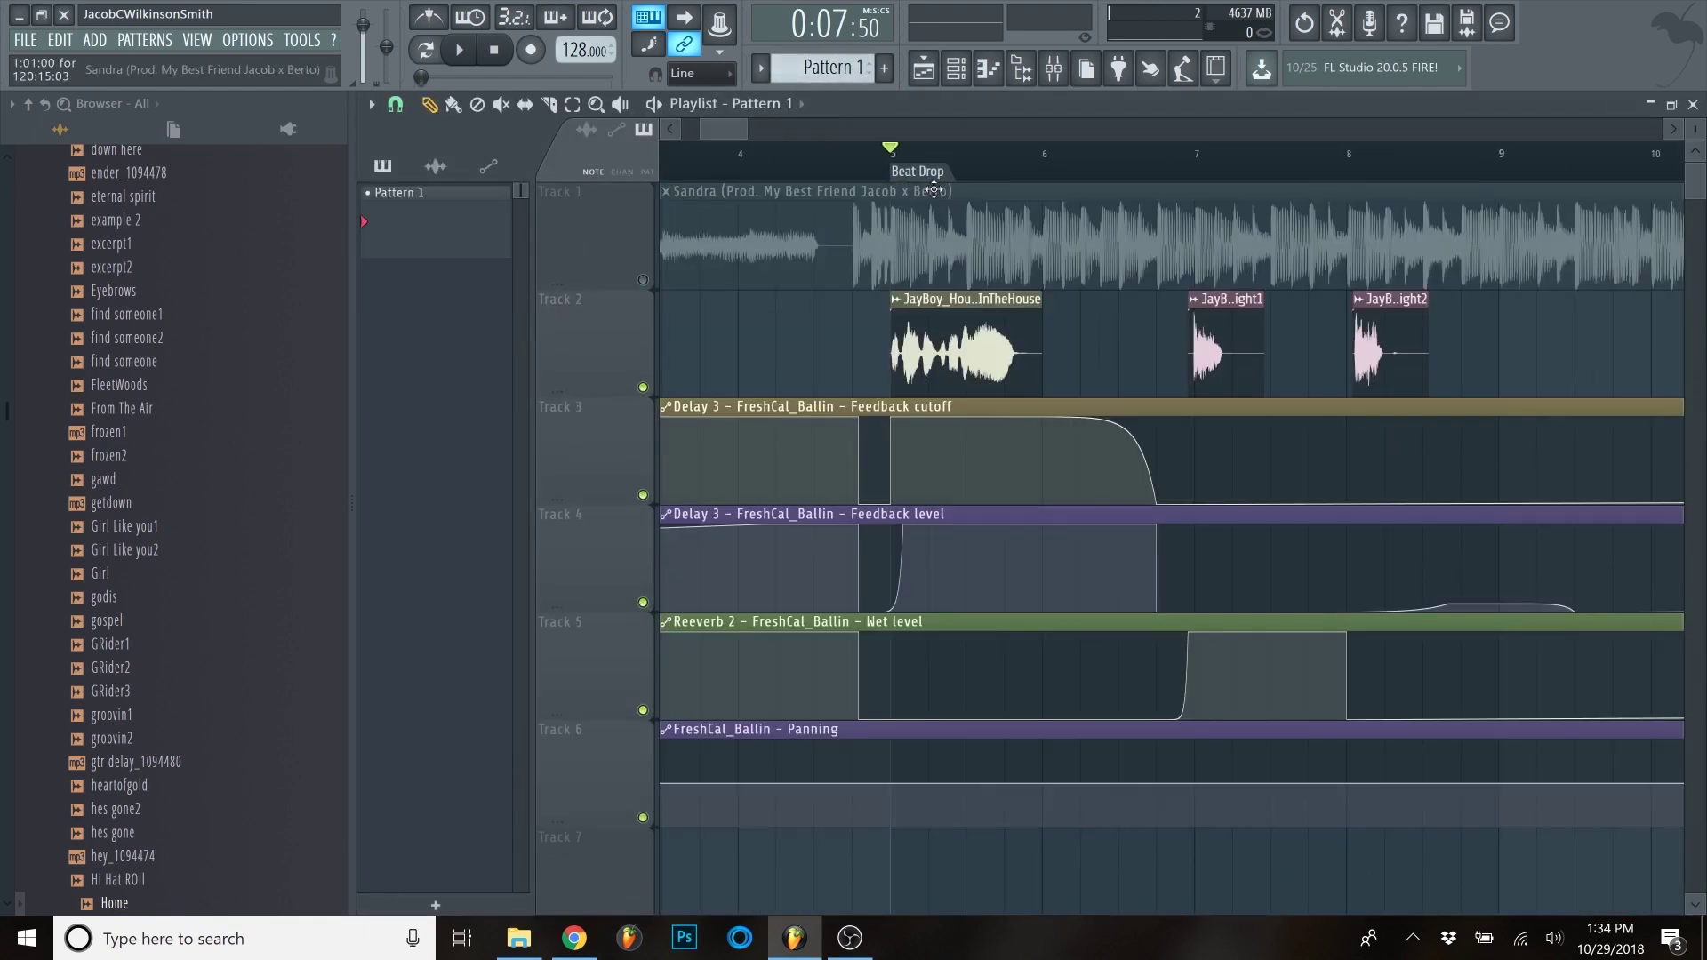
right_click(897, 785)
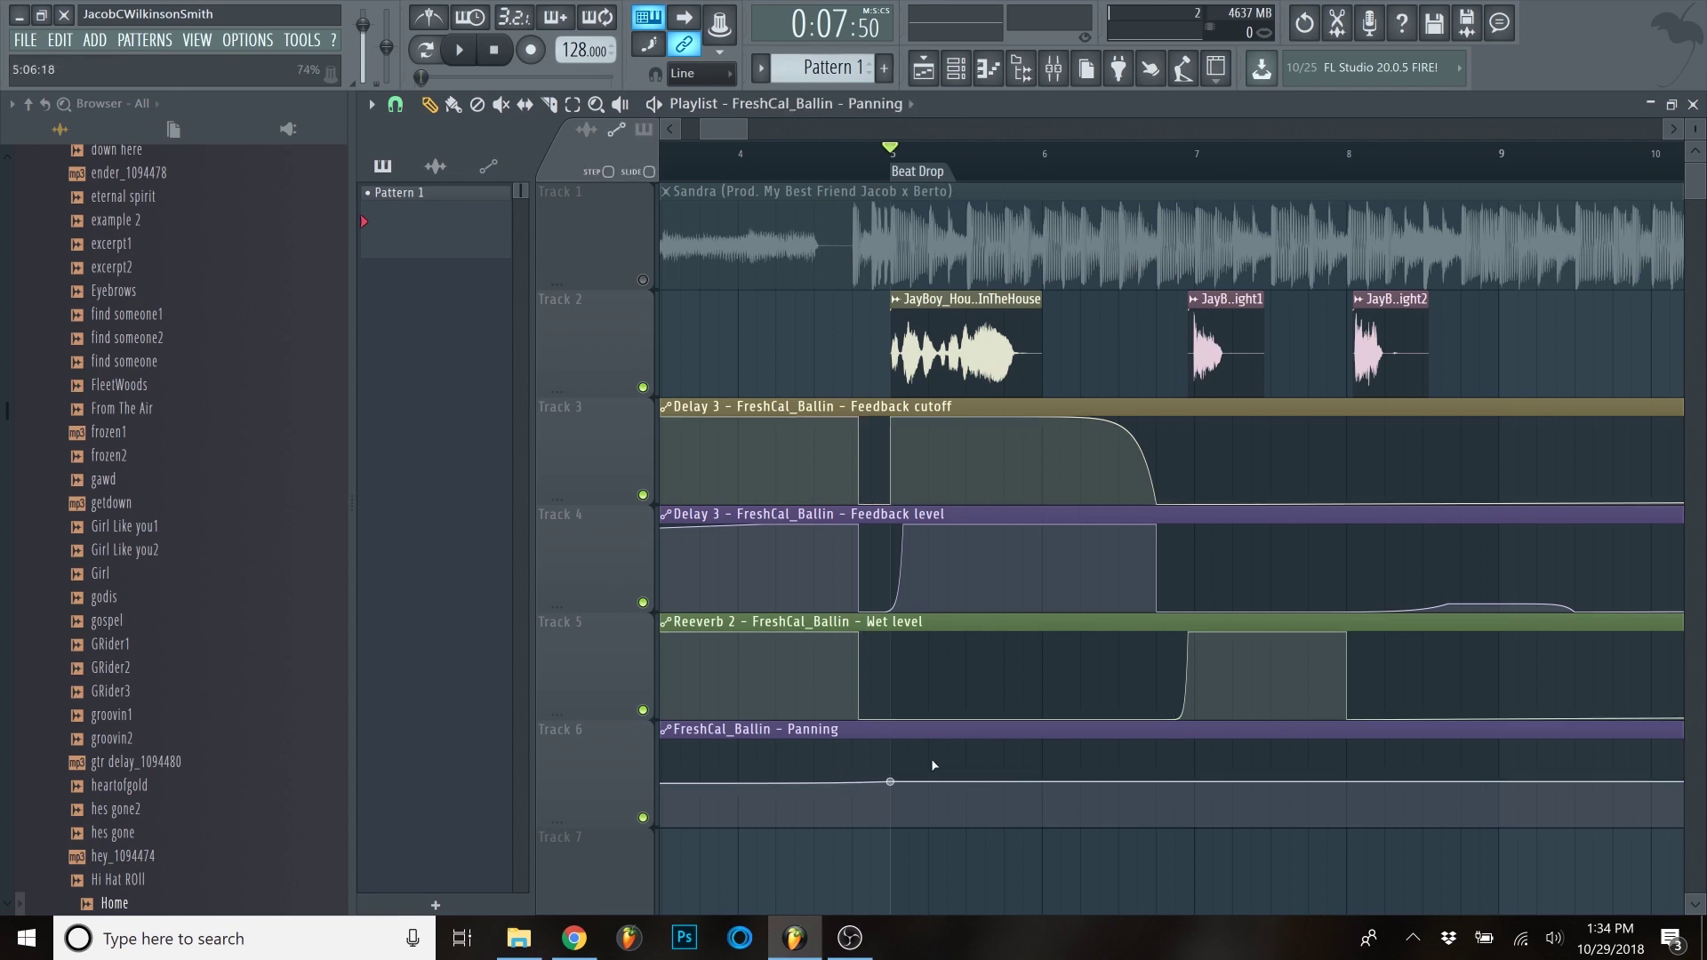
right_click(1122, 785)
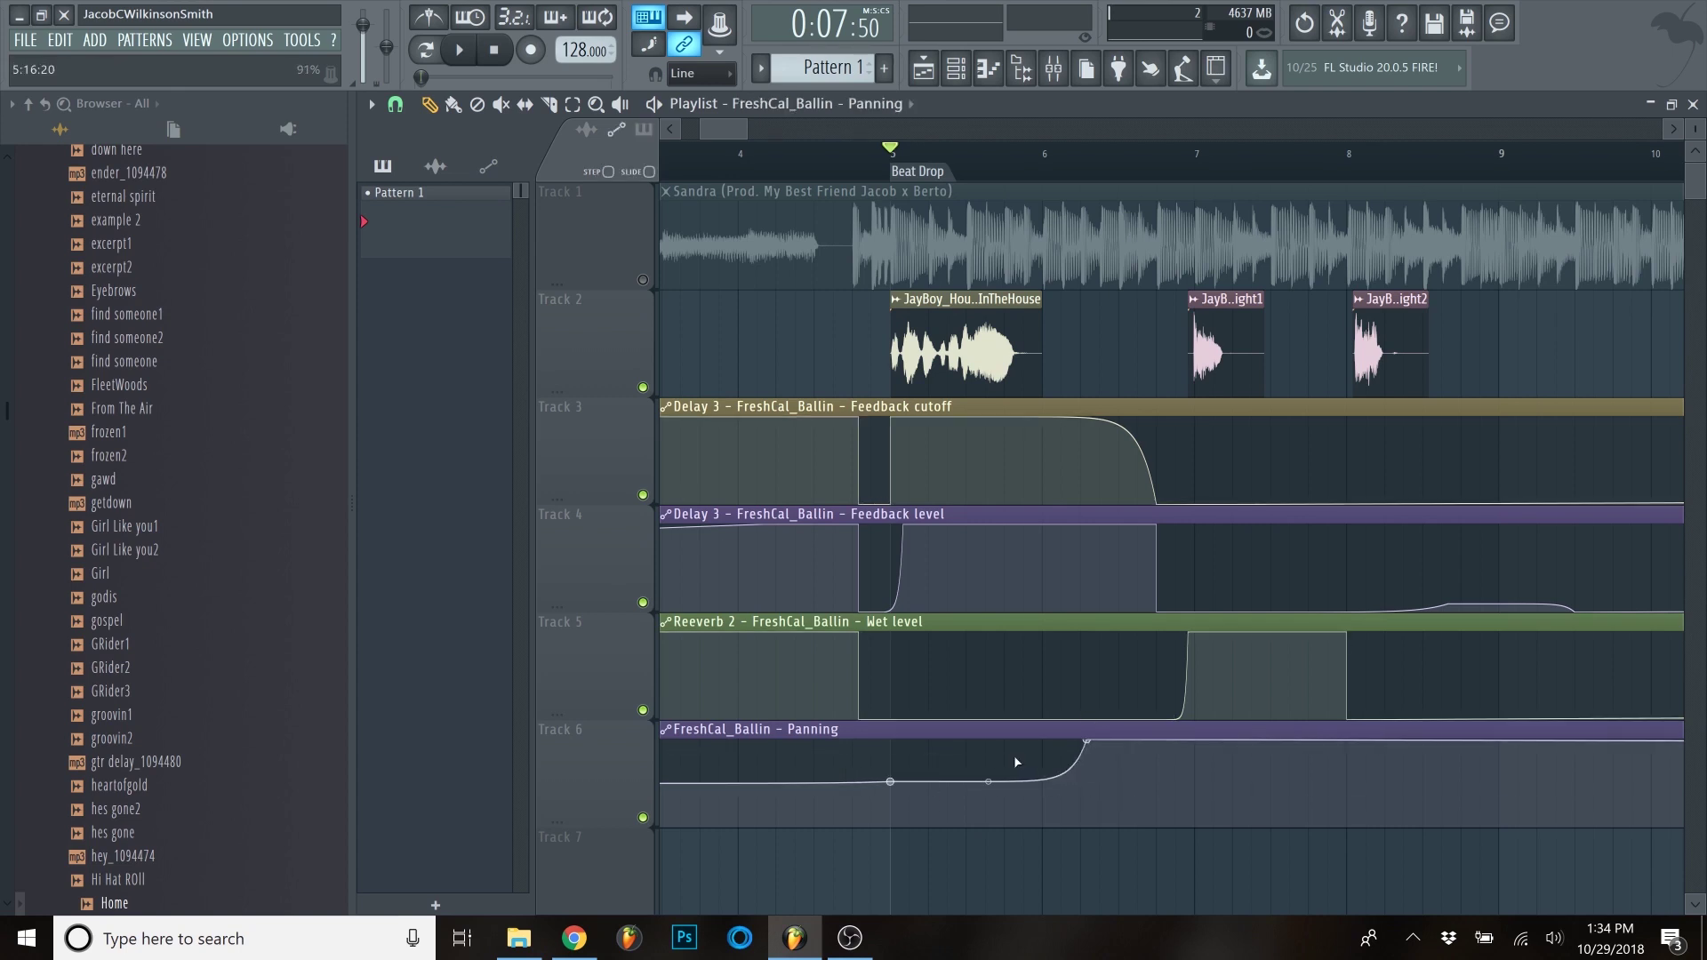
drag(989, 781, 1068, 731)
- Audition the song from bar 5 to hear the panning automation on the JayBoy_HoustonInTheHouse tag
key(space)
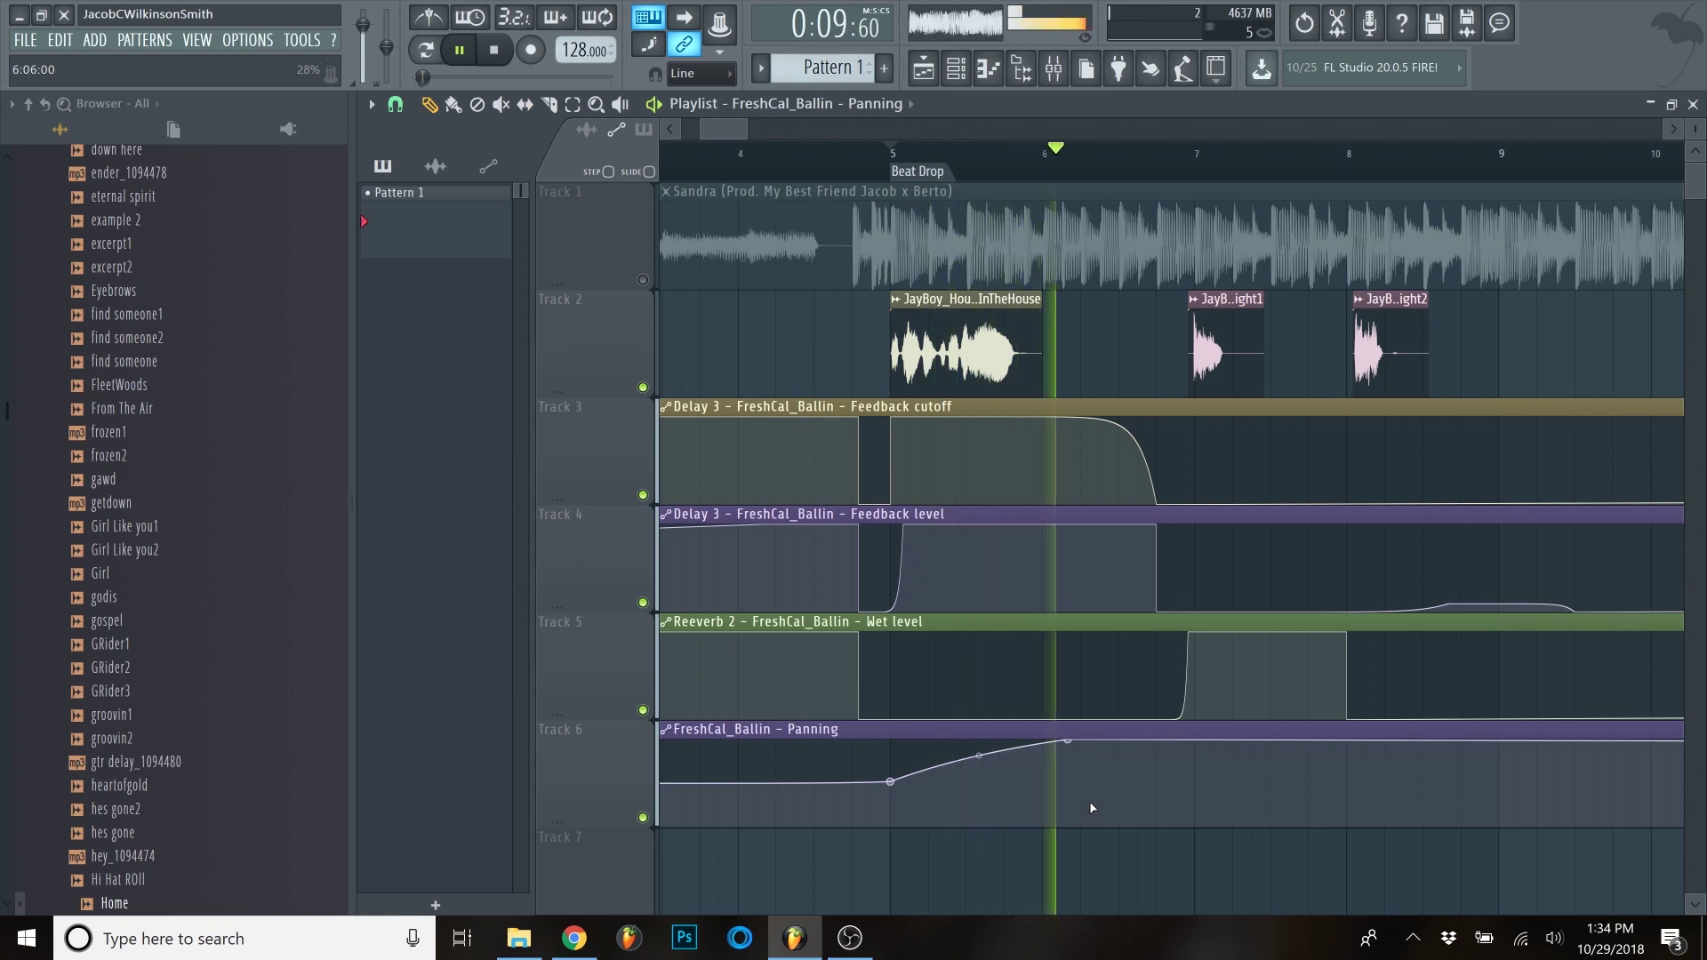
key(space)
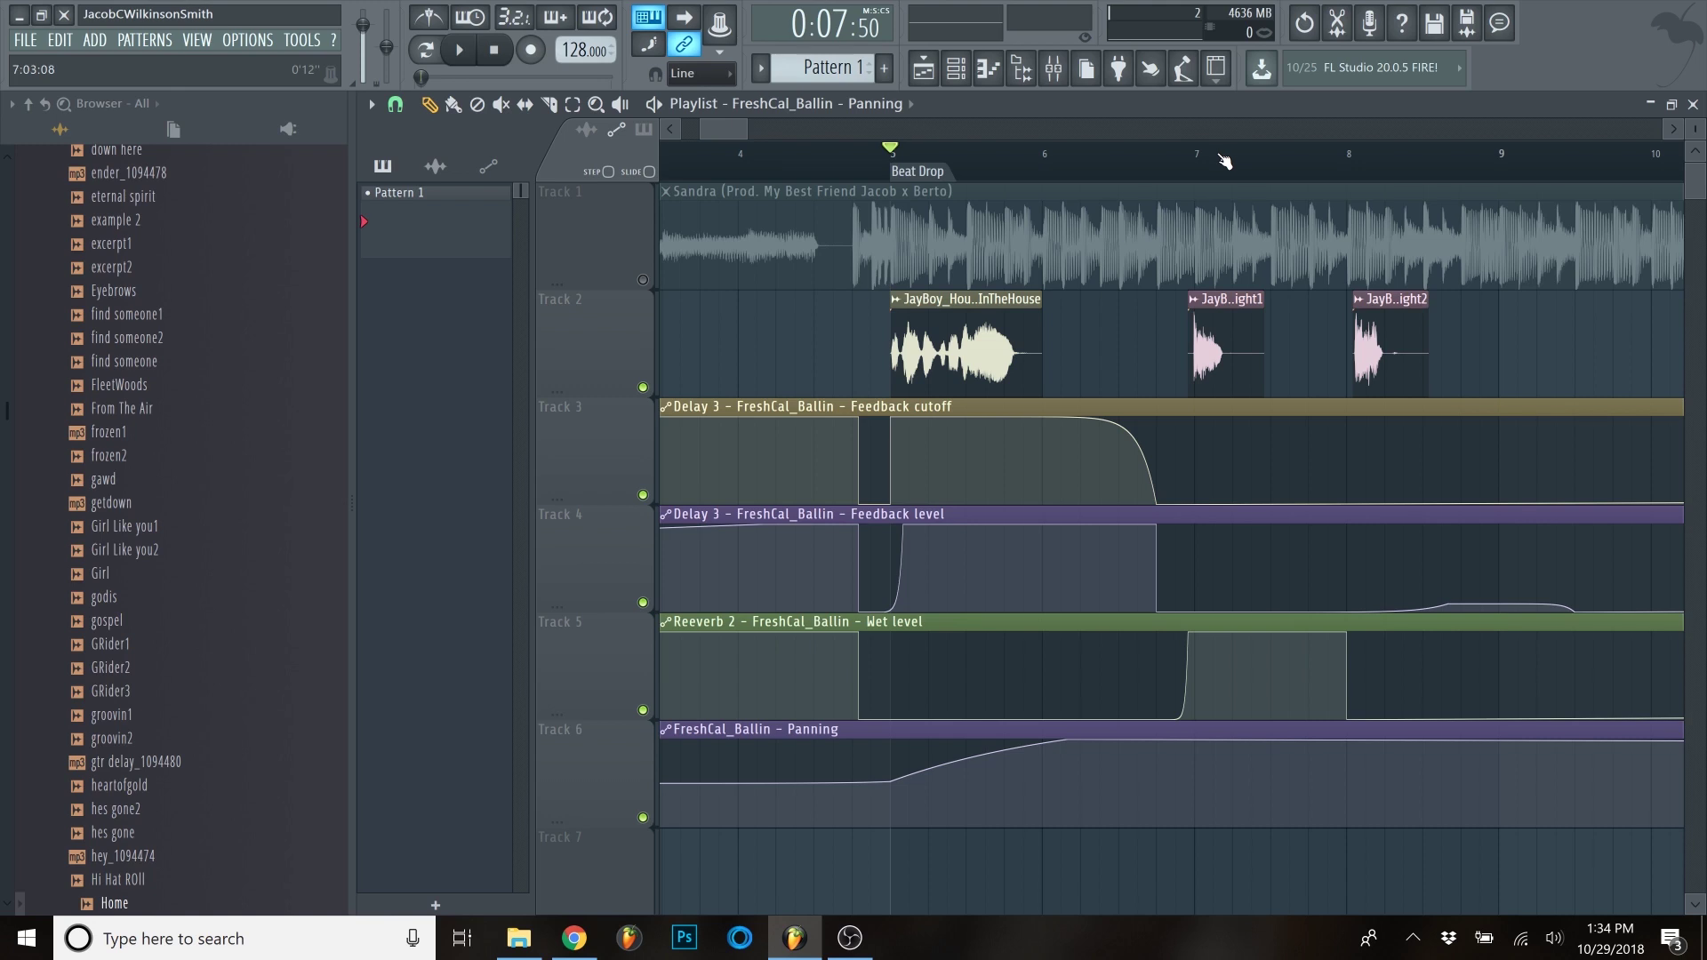
ctrl+scroll(1086, 583, down, 5)
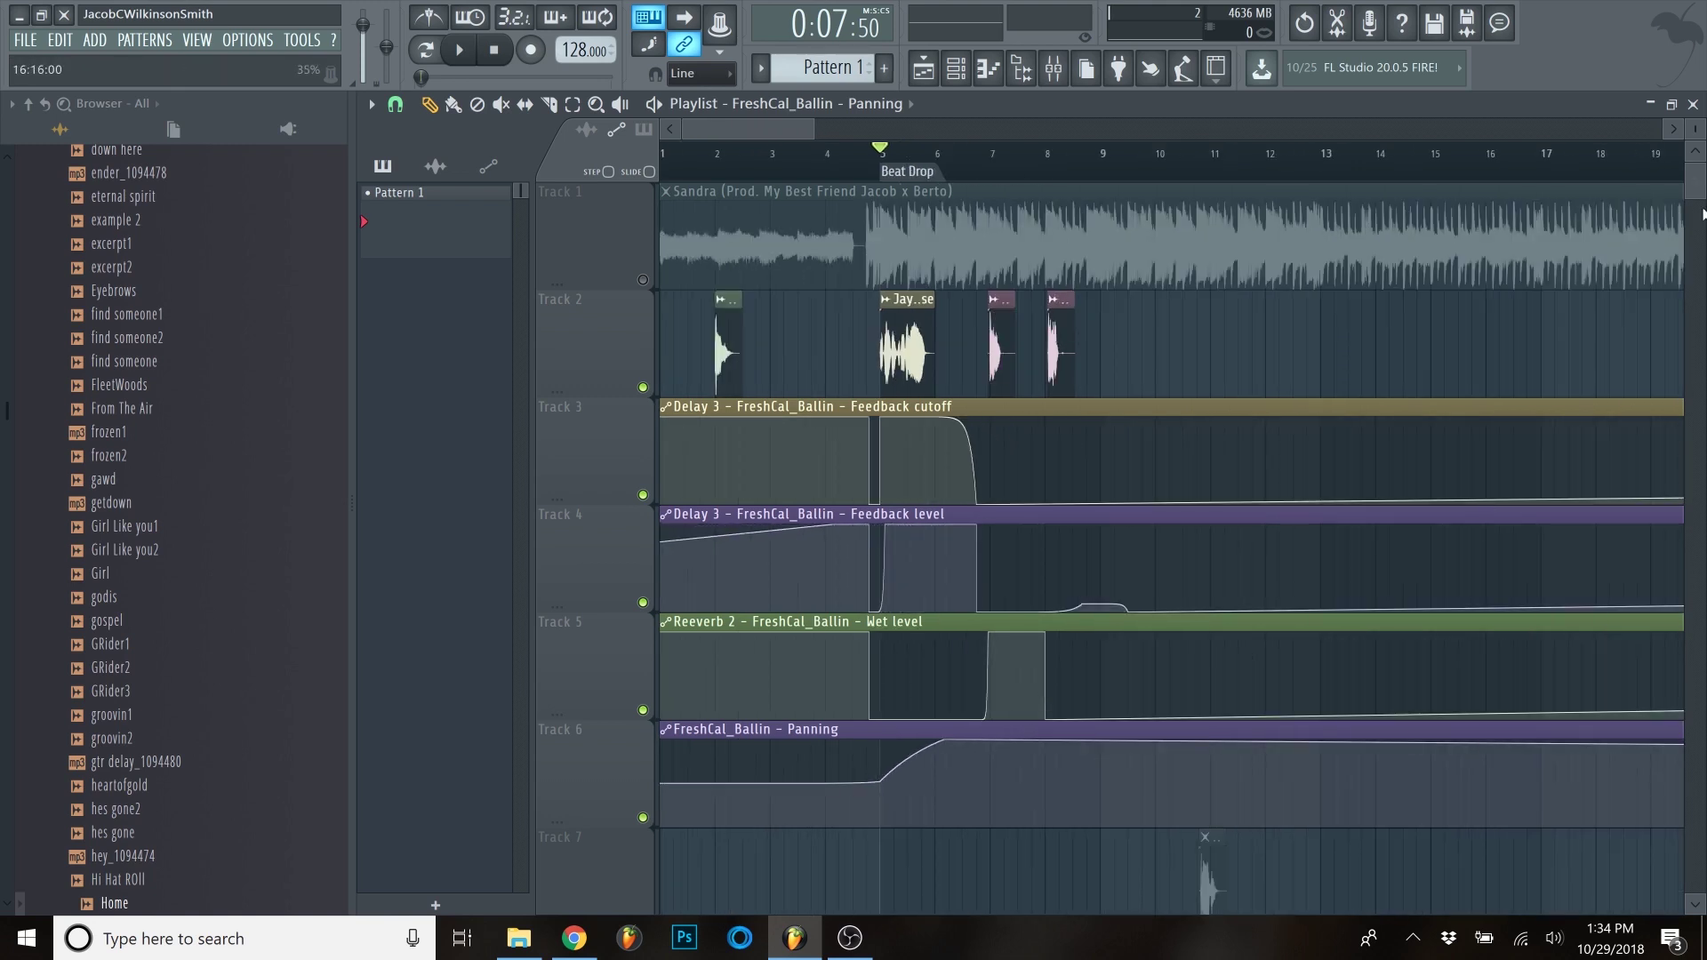
drag(1698, 138, 1697, 178)
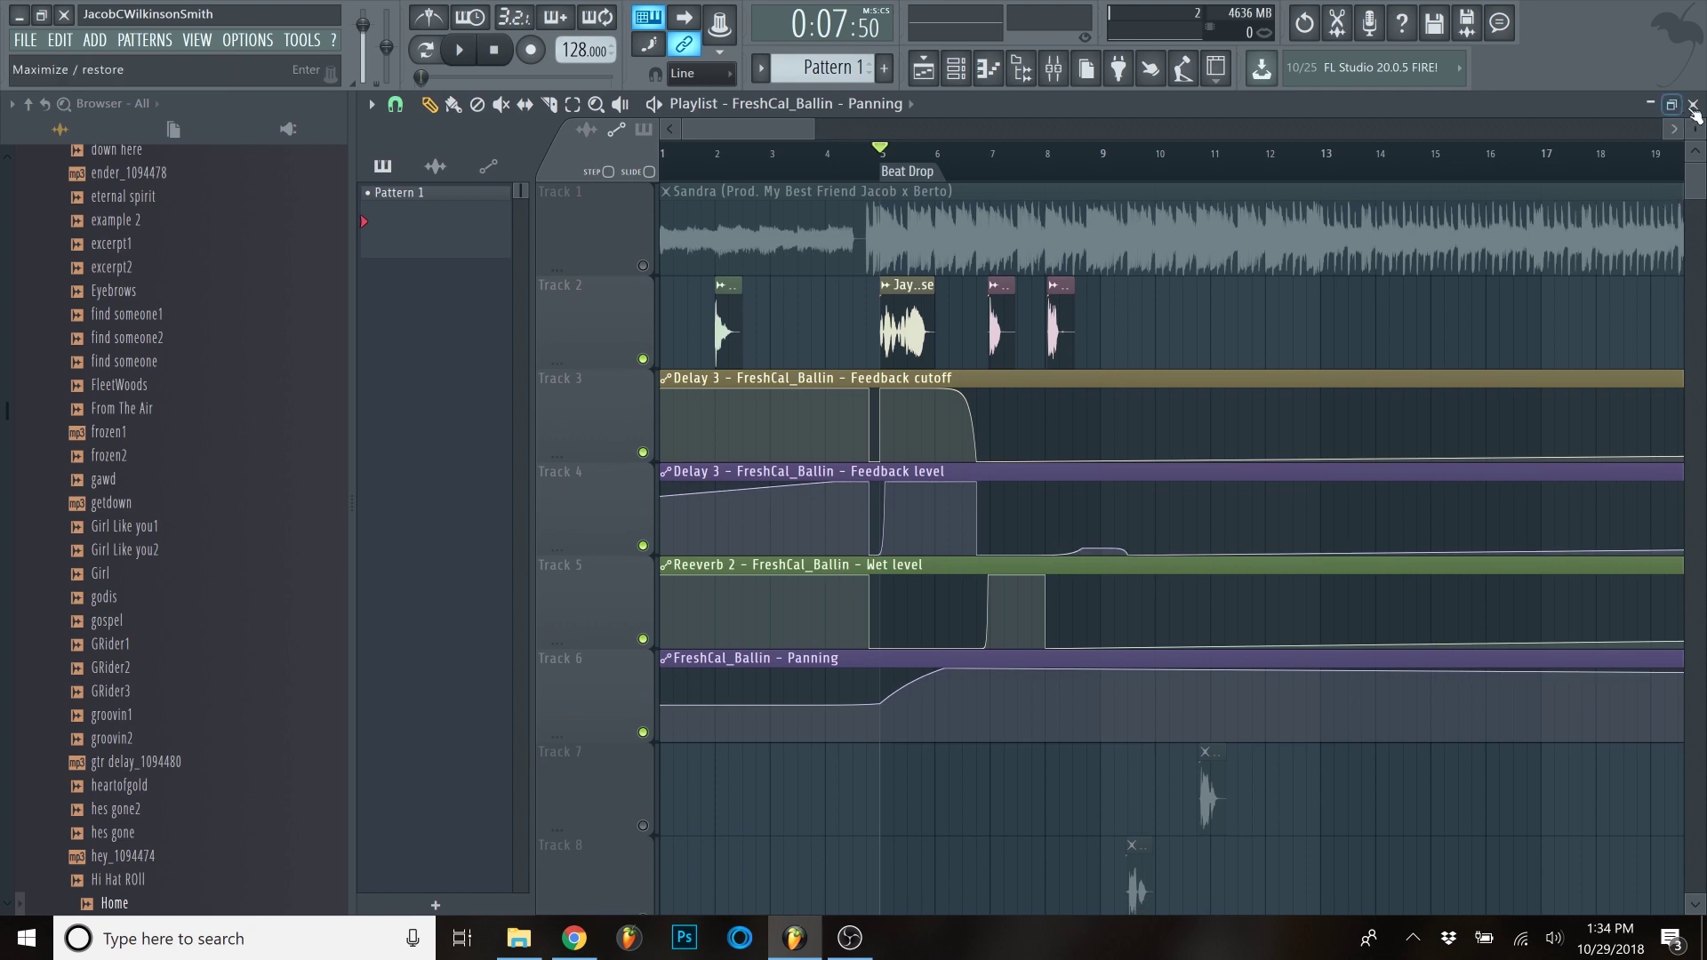
- Load Fruity Delay Bank into the first effect slot of the Insert 2 mixer track
key(Escape)
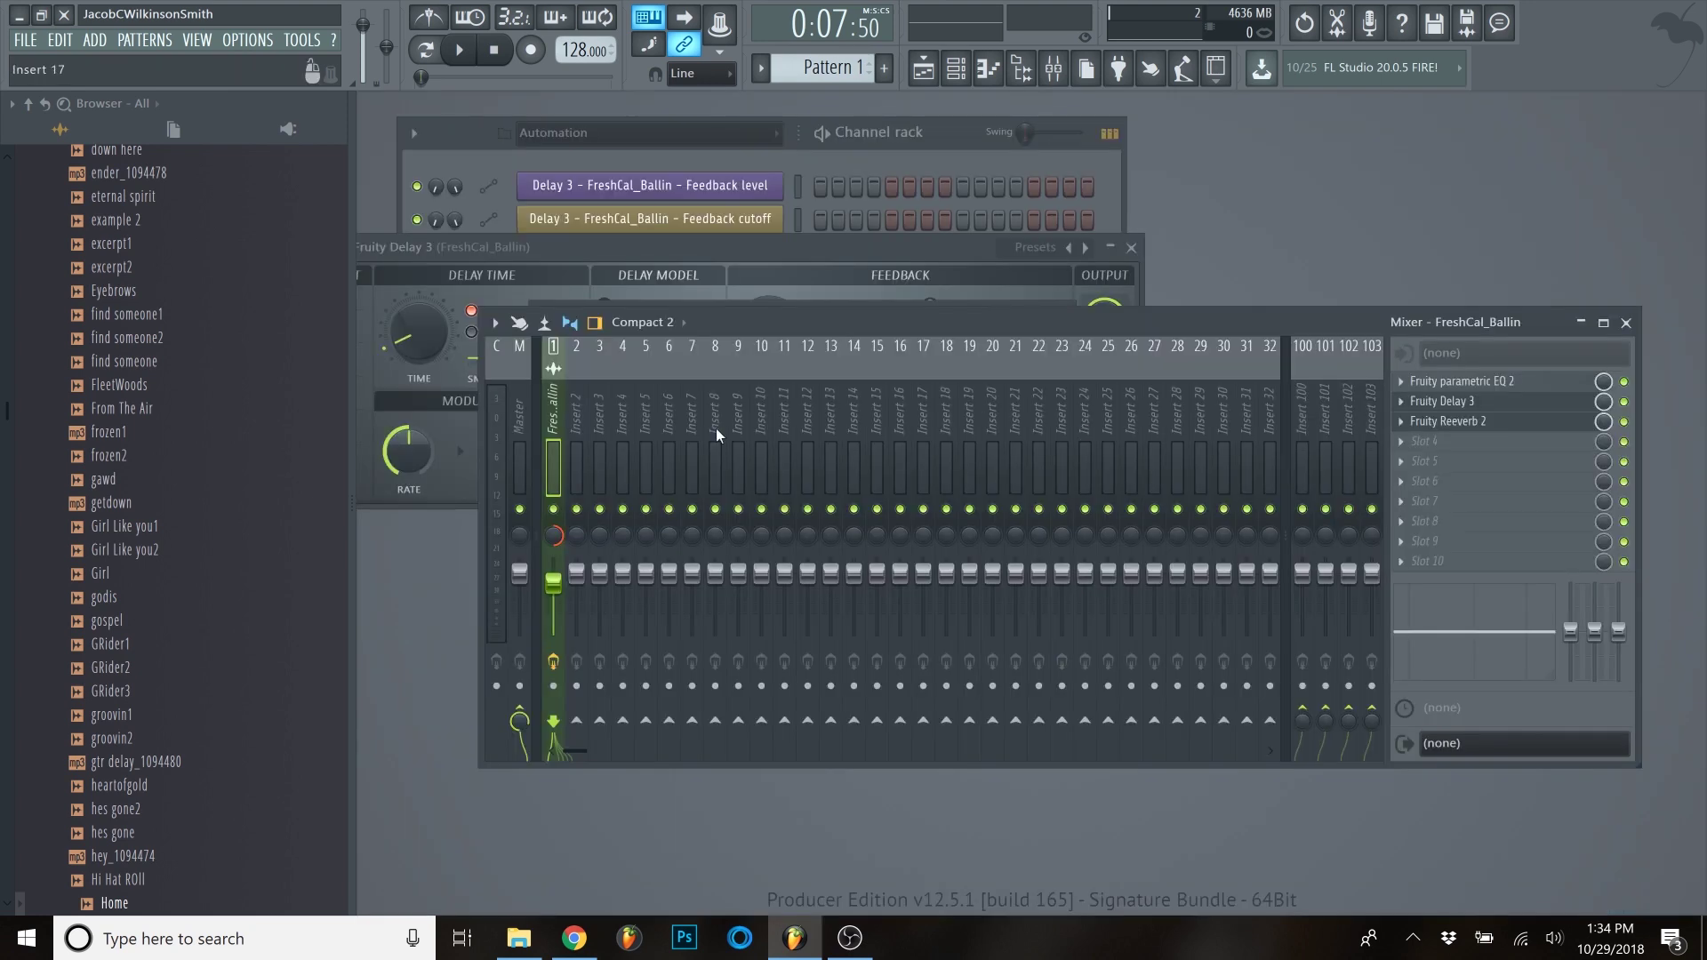
click(575, 421)
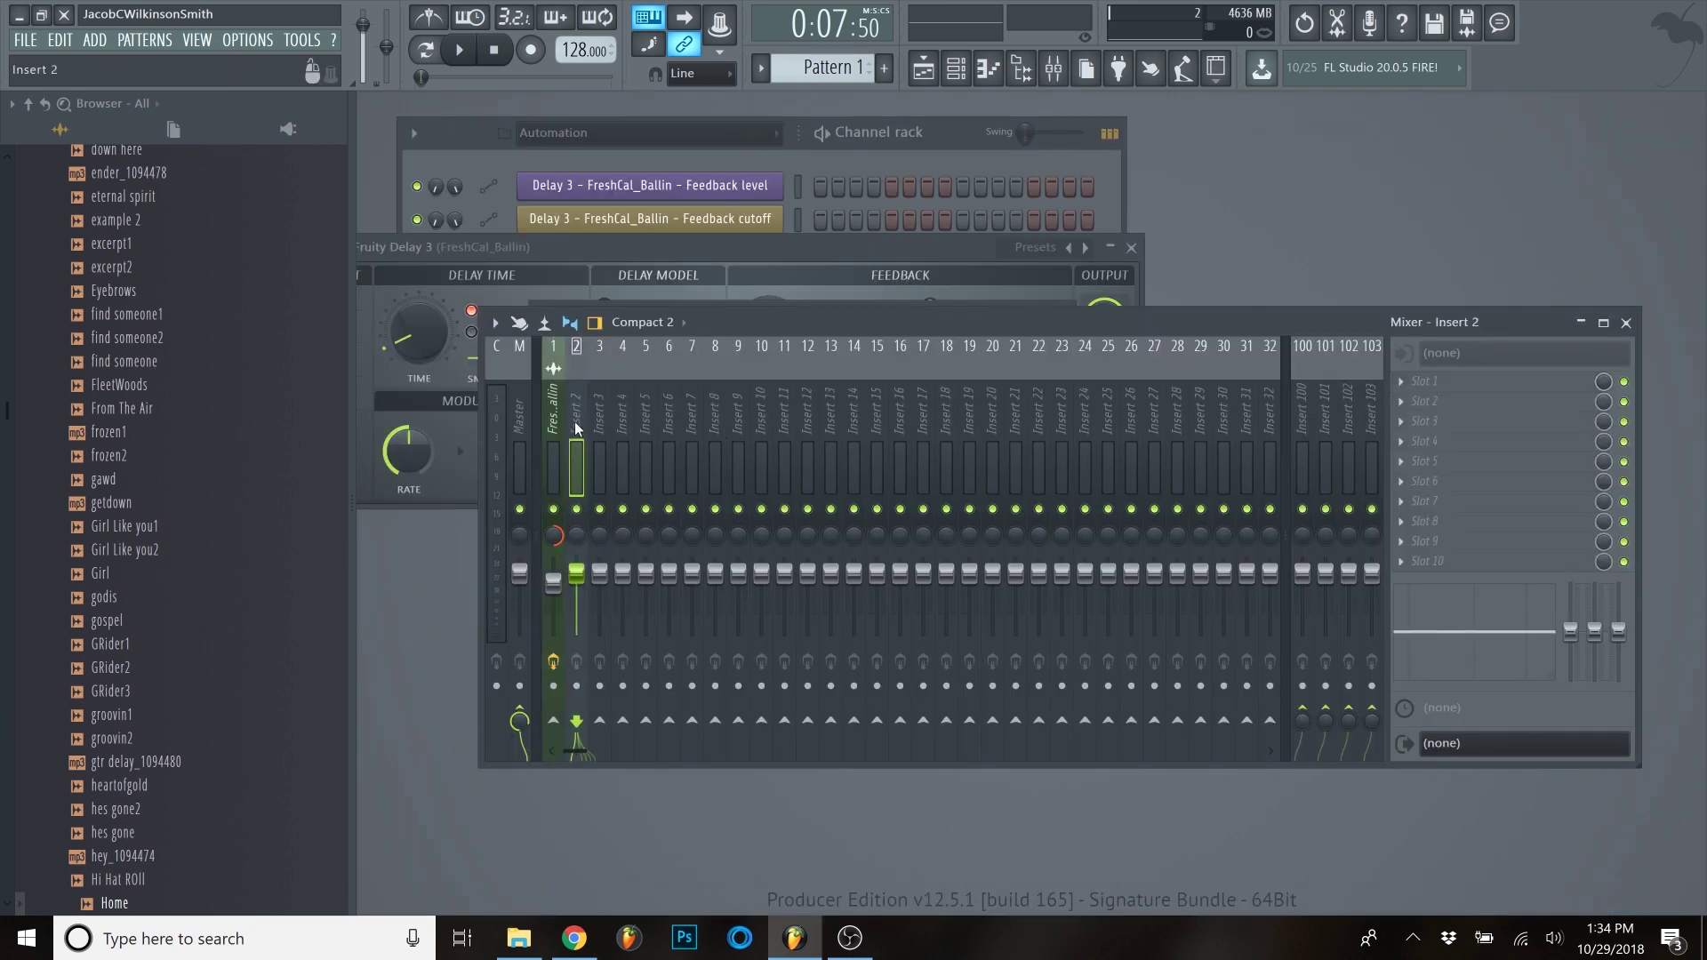
click(1400, 380)
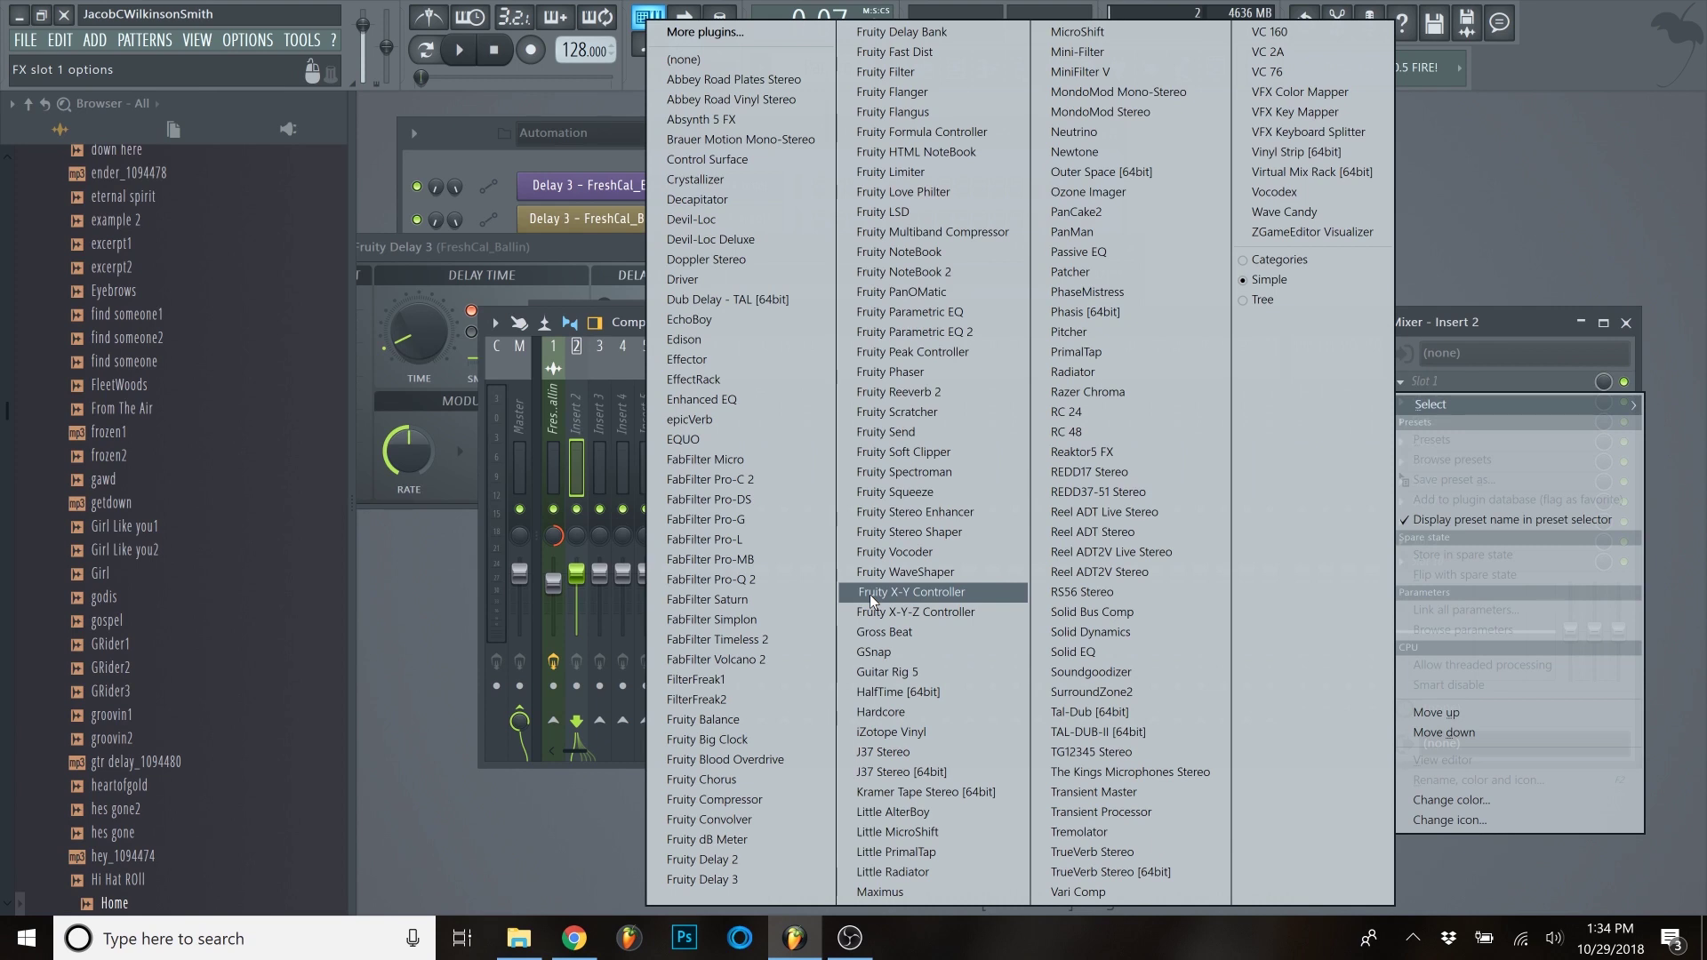
click(923, 34)
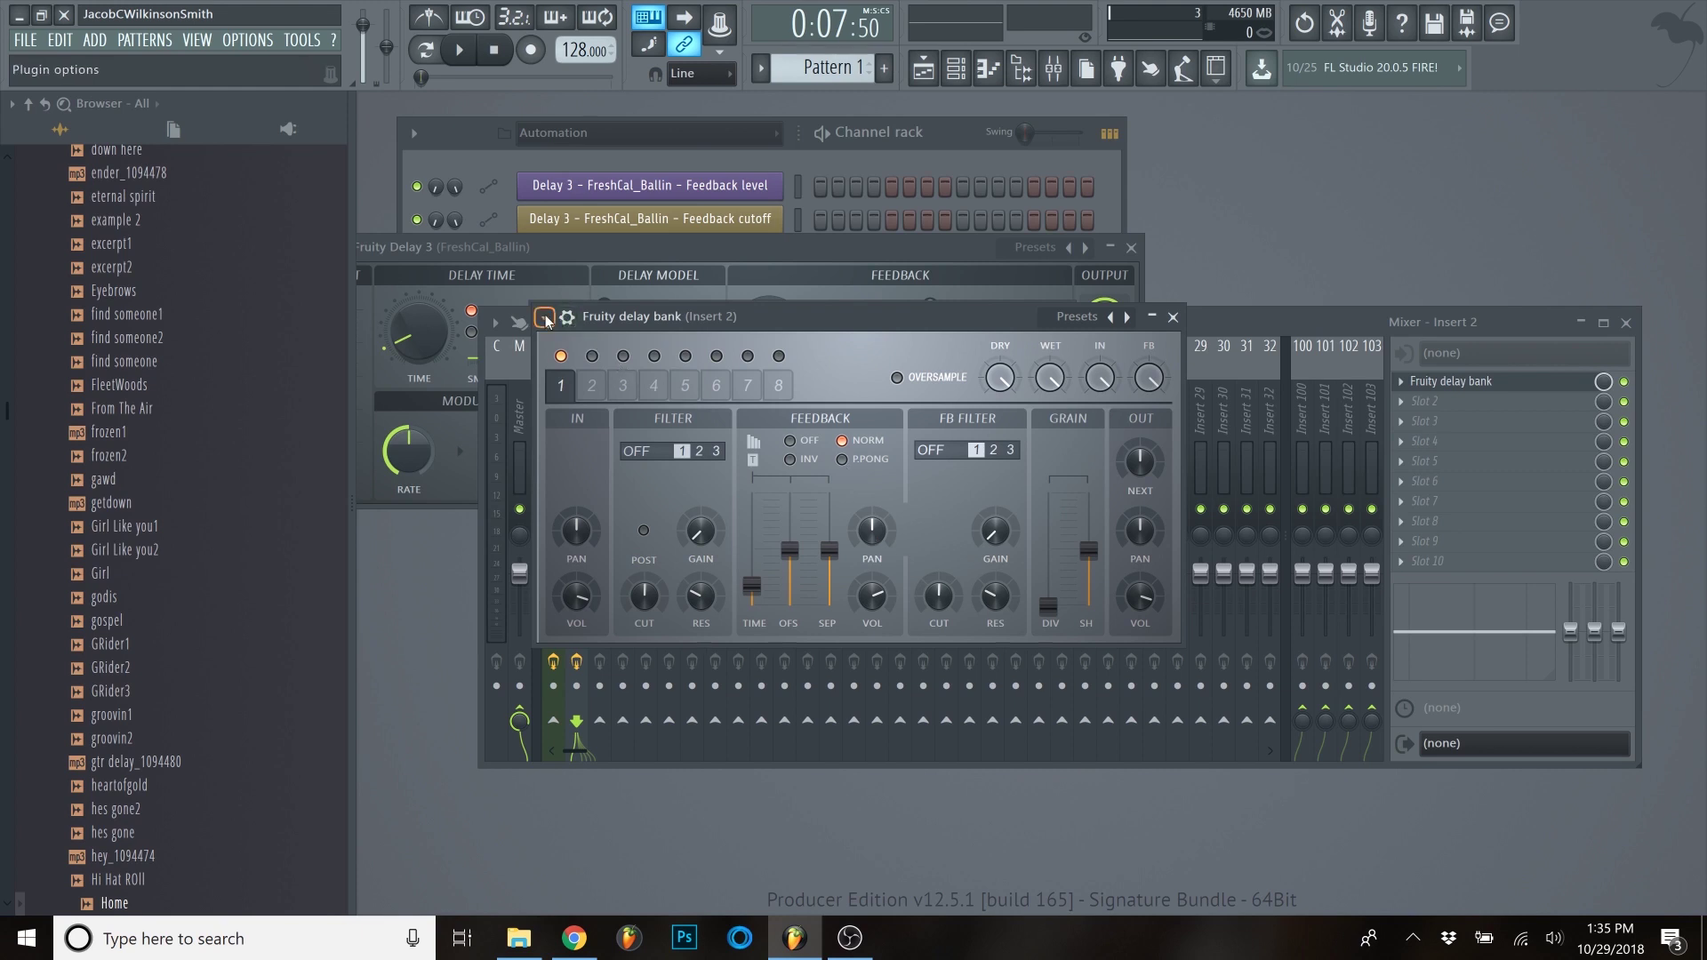
- Load the Funky tin roof preset in Fruity Delay Bank on Insert 2
click(545, 316)
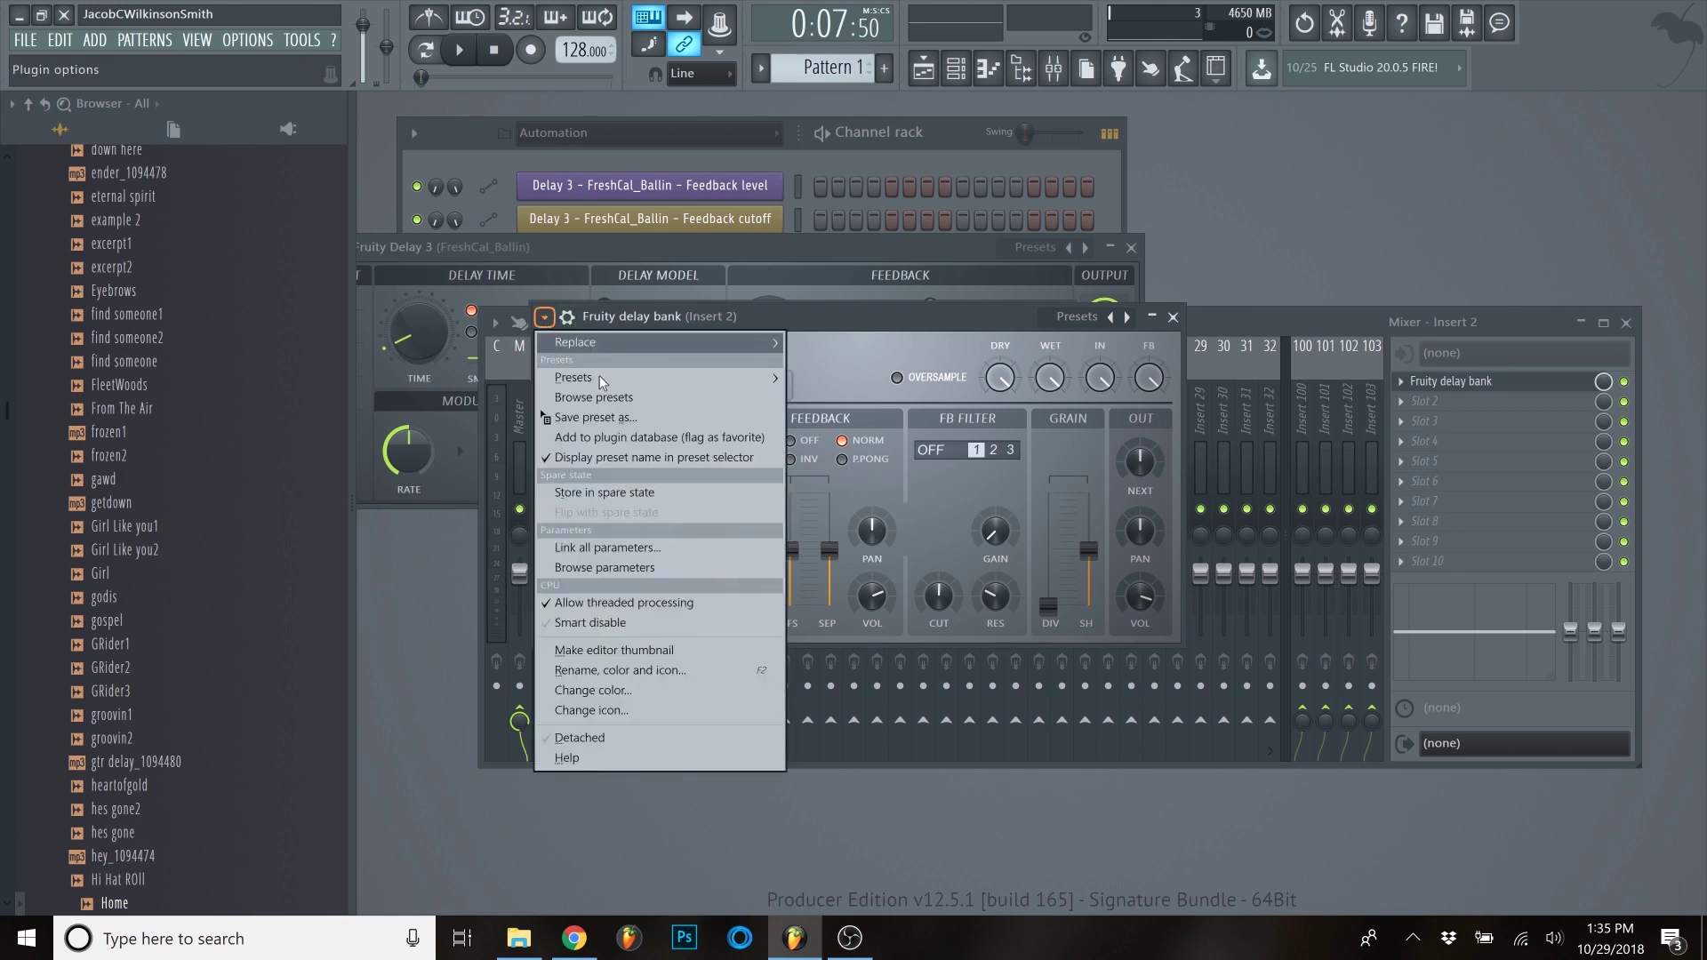
mouse_move(682, 381)
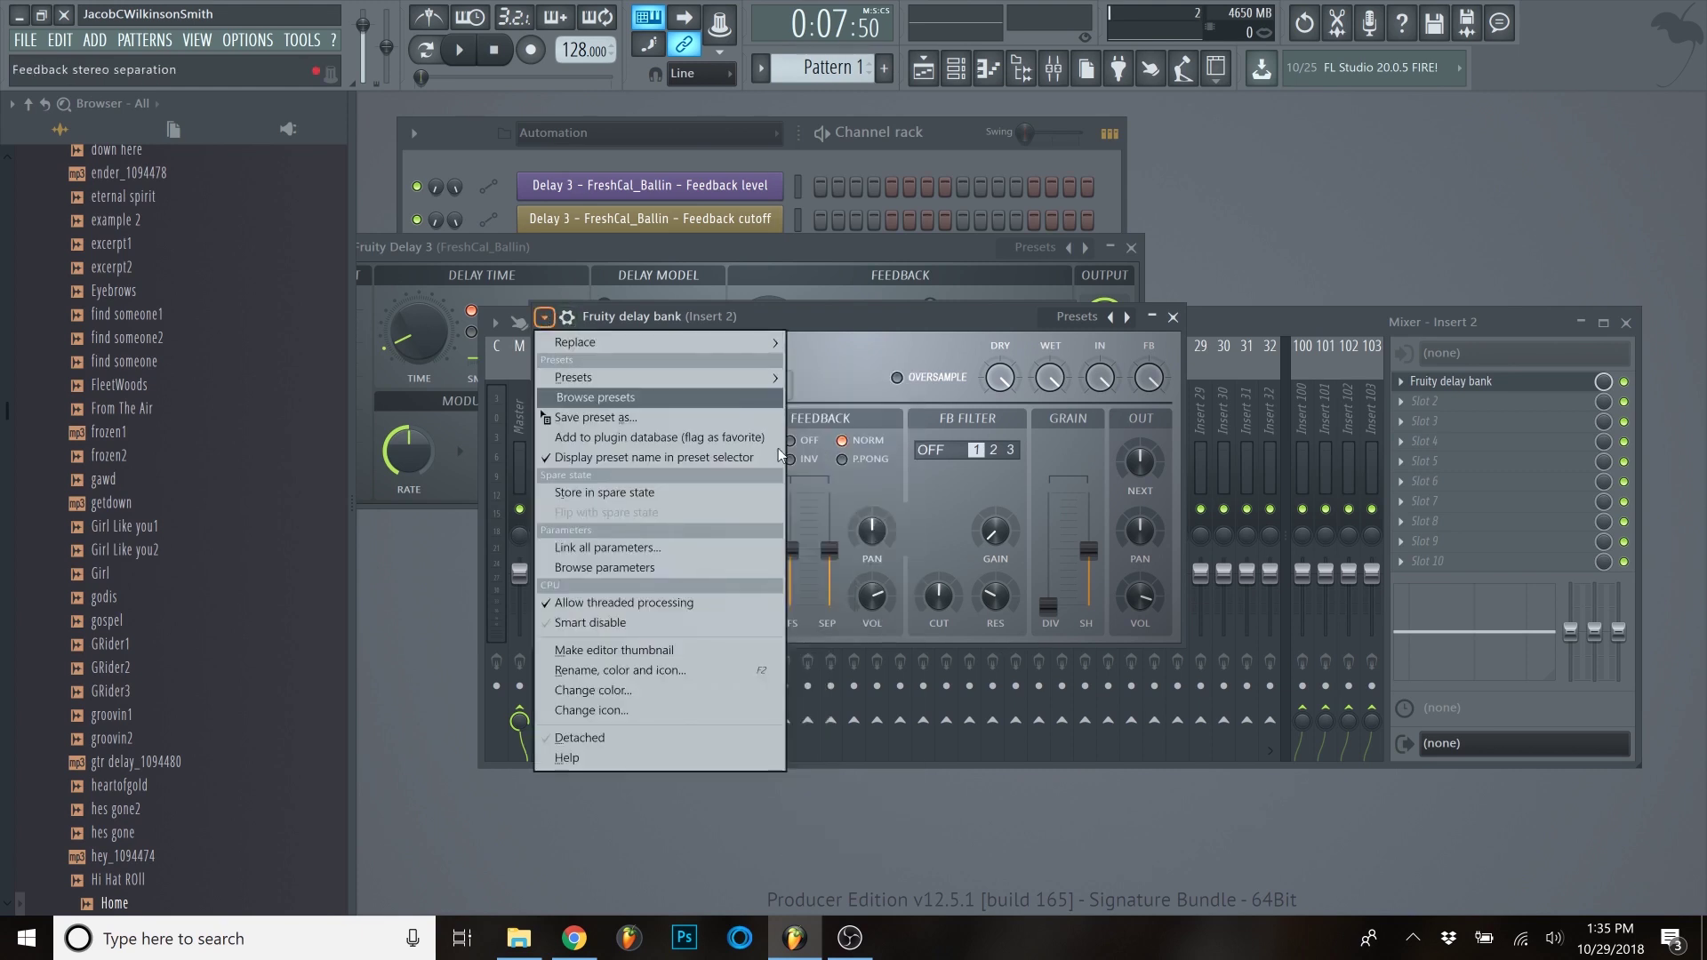
mouse_move(755, 375)
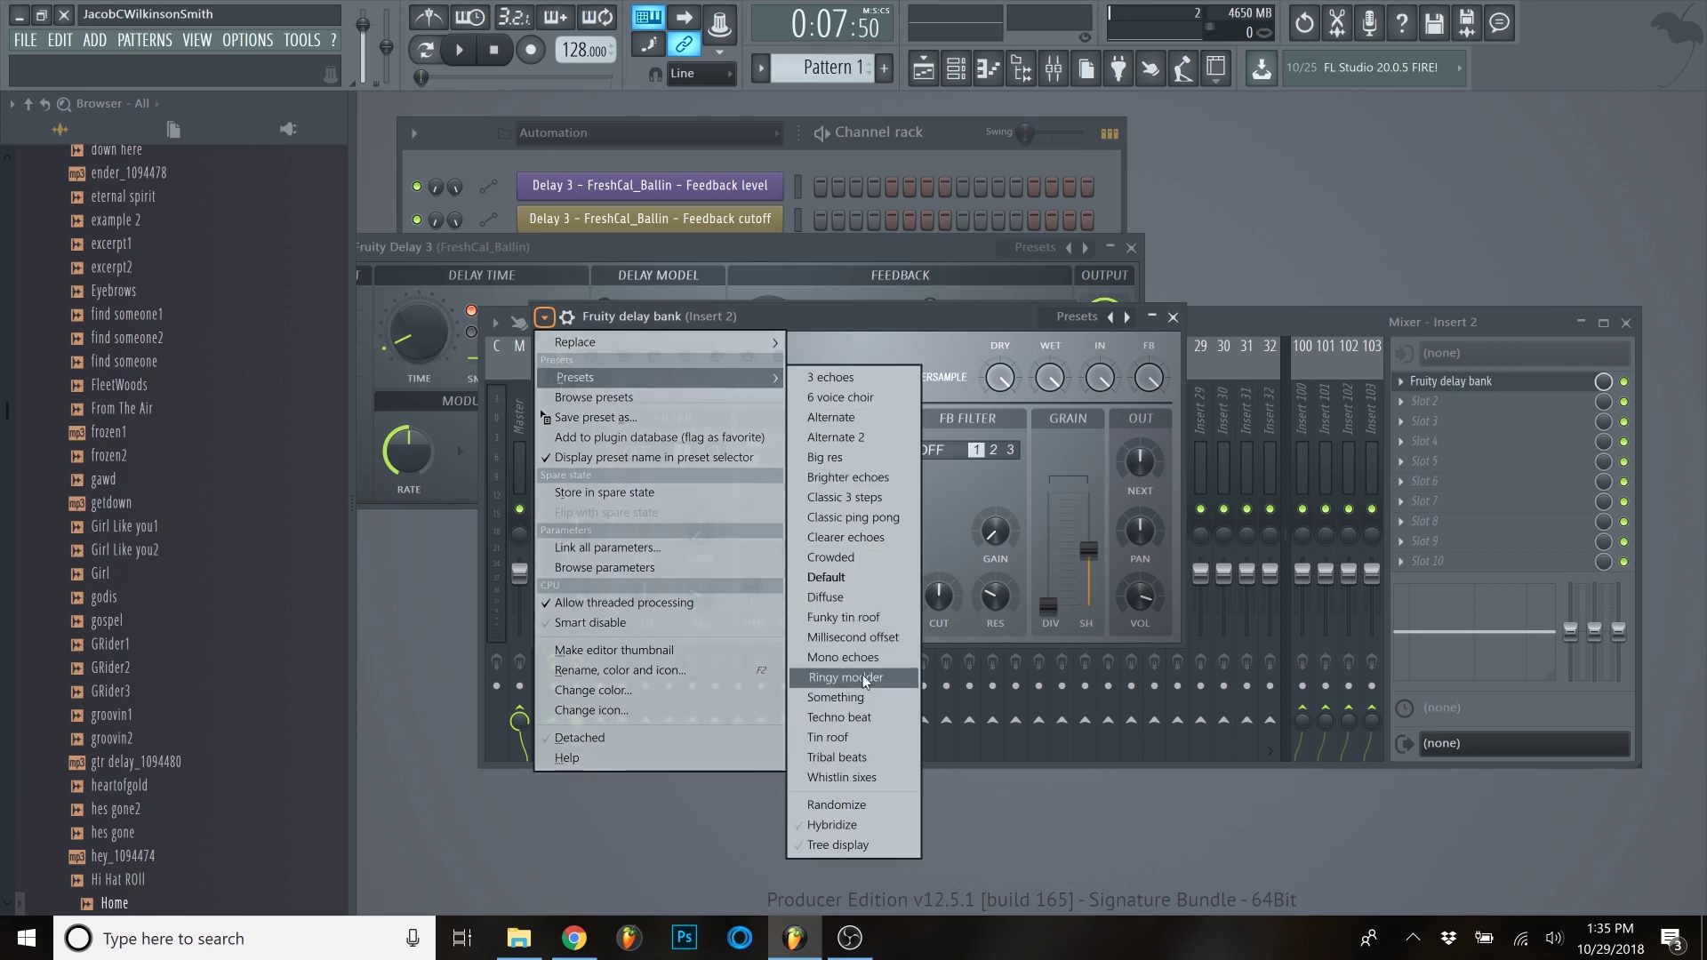
click(861, 617)
- Route the JayBoy_HoustonInTheHouse and JayBoy_Aight2 clips to mixer track 2, checking JayBoy_Aight1 along the way
click(924, 68)
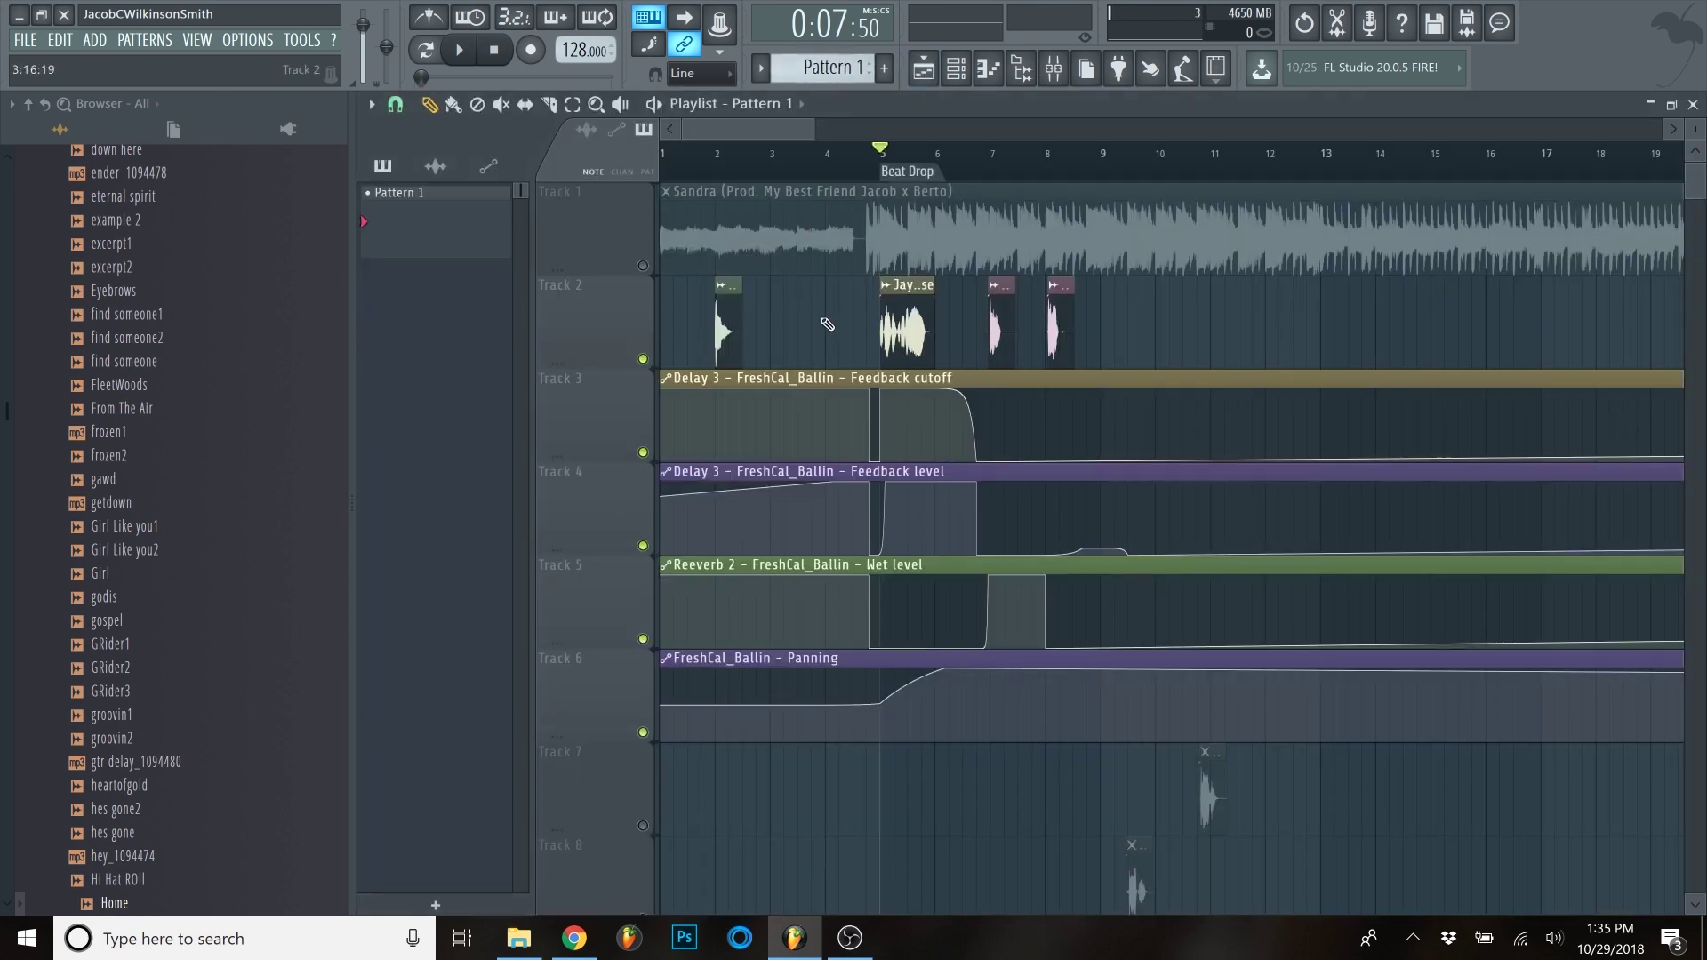
double_click(892, 320)
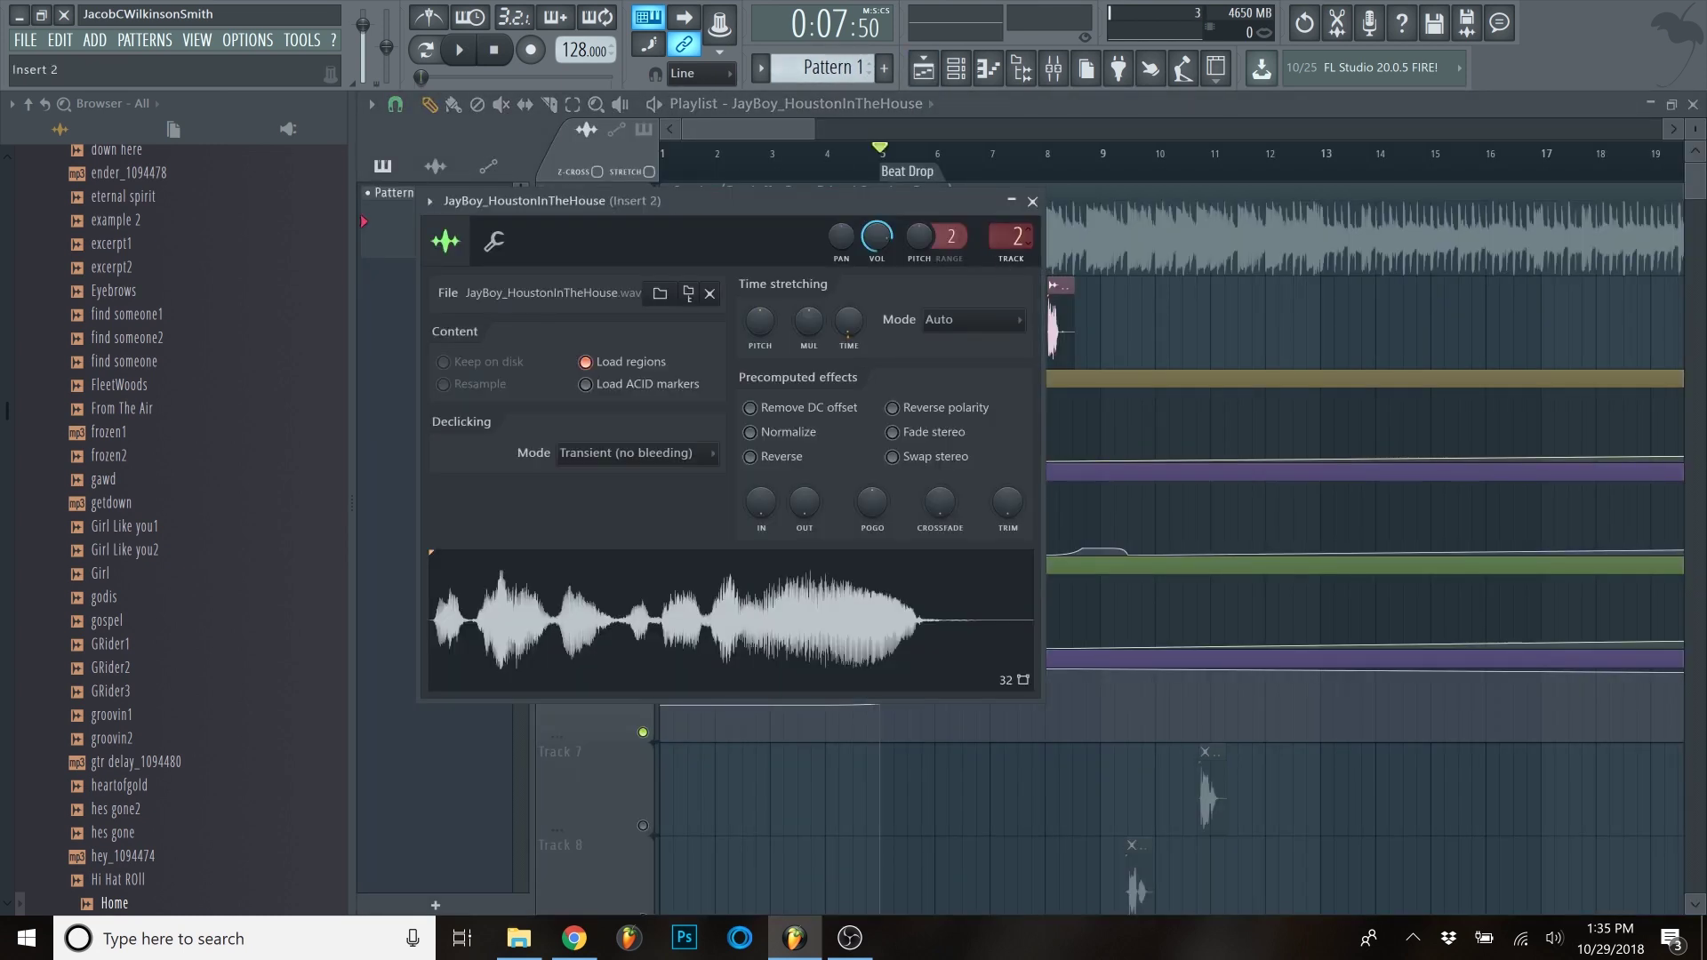
click(1039, 204)
double_click(999, 314)
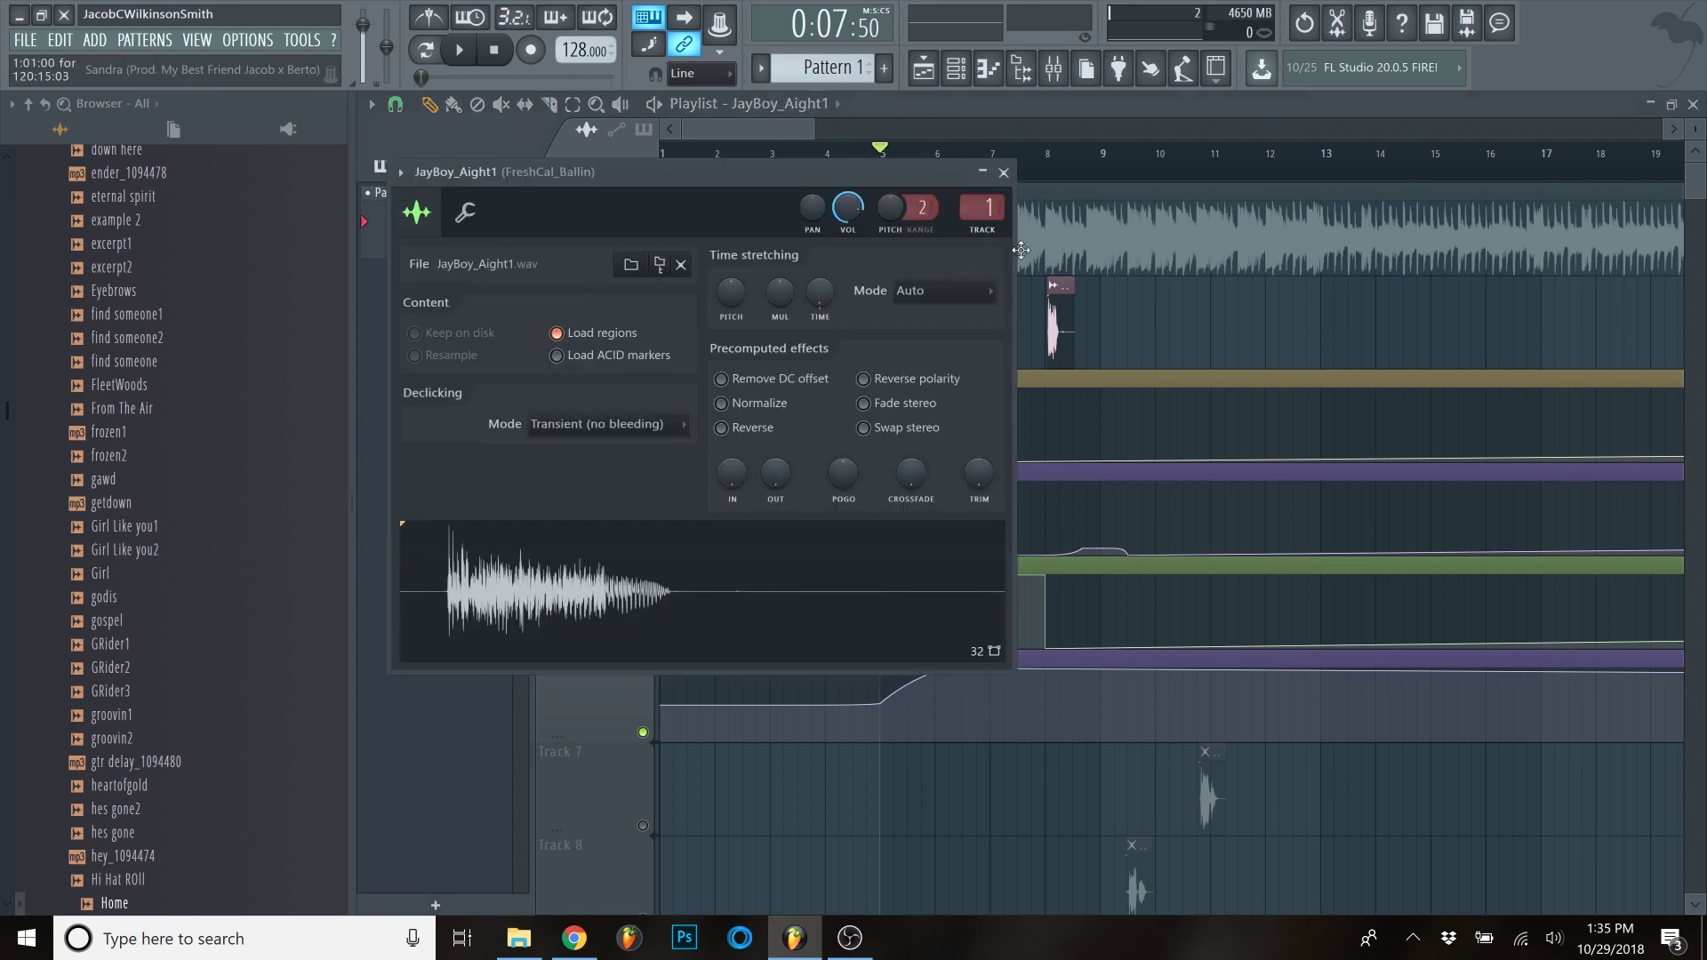
click(1012, 184)
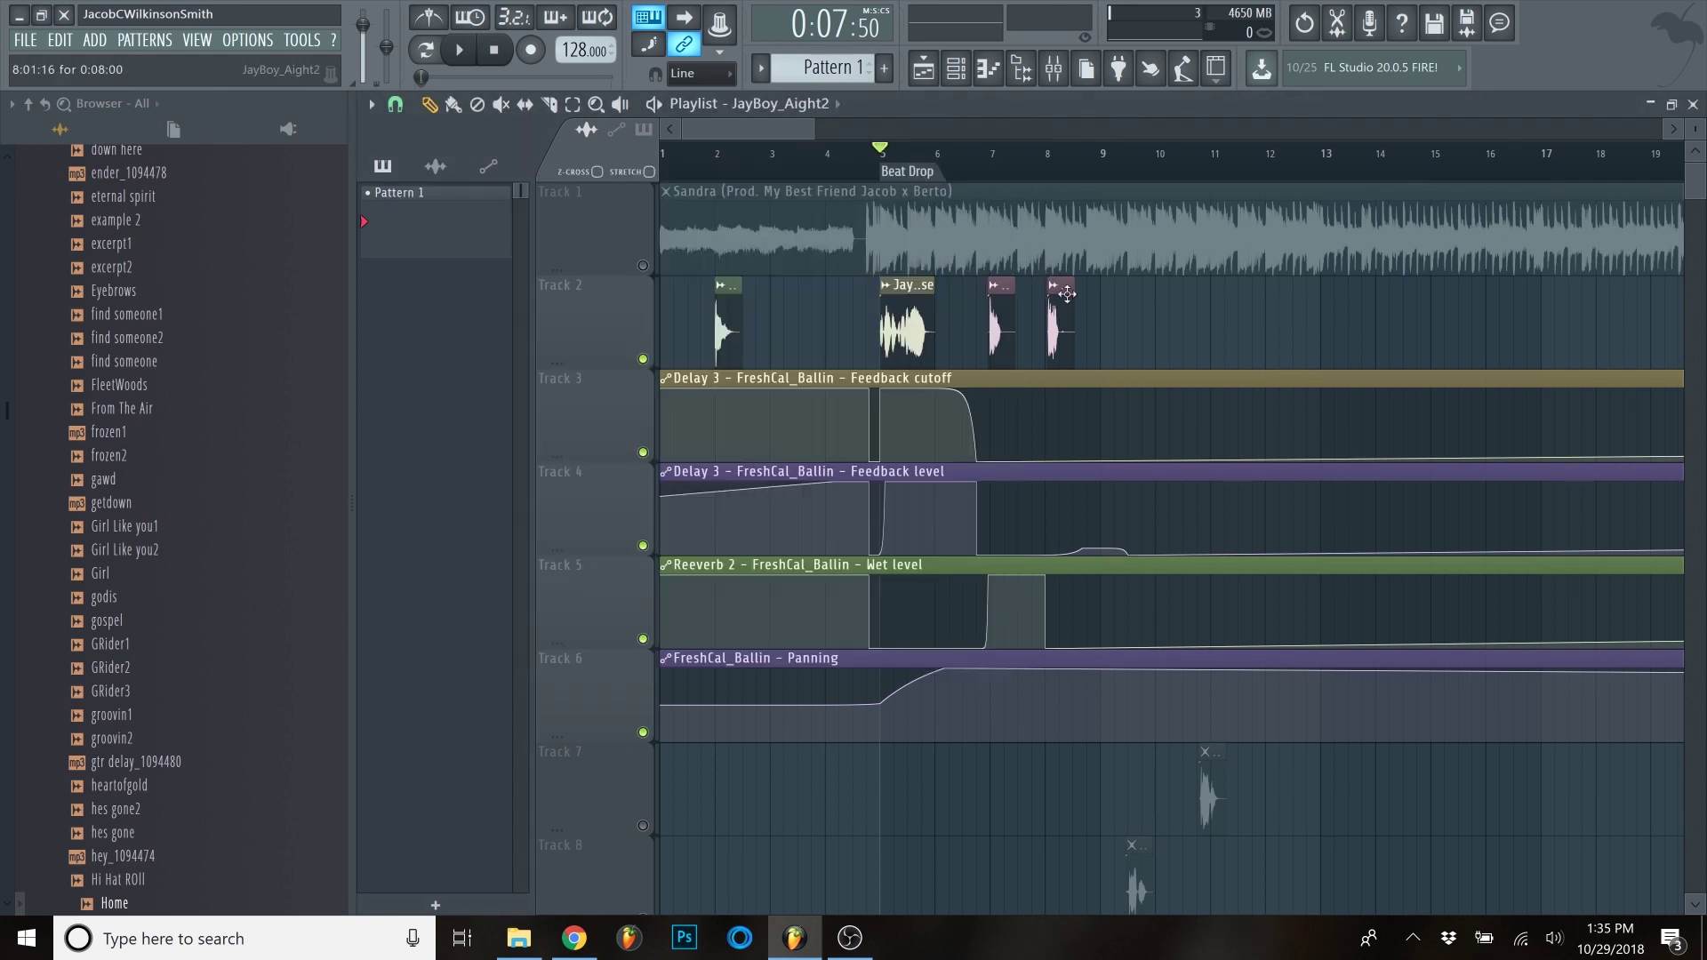
double_click(1067, 294)
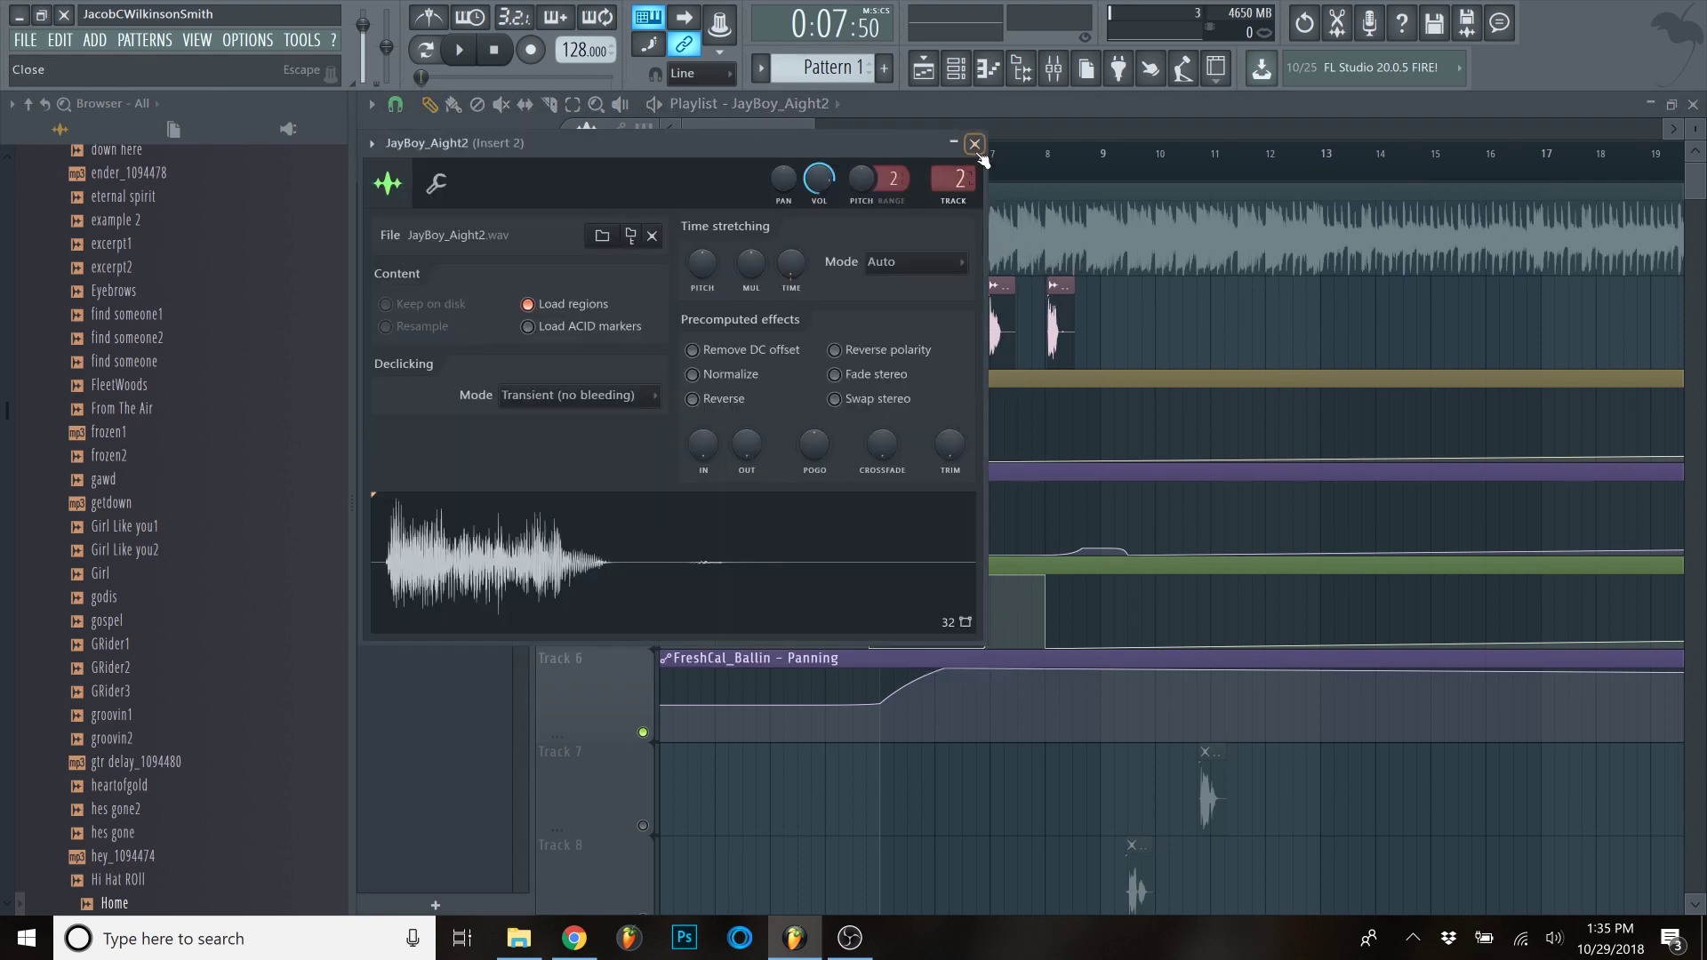
click(979, 152)
- Mute playlist Tracks 3 to 6, then audition the tag from bar 5 and return to the delay bank
click(643, 452)
click(643, 545)
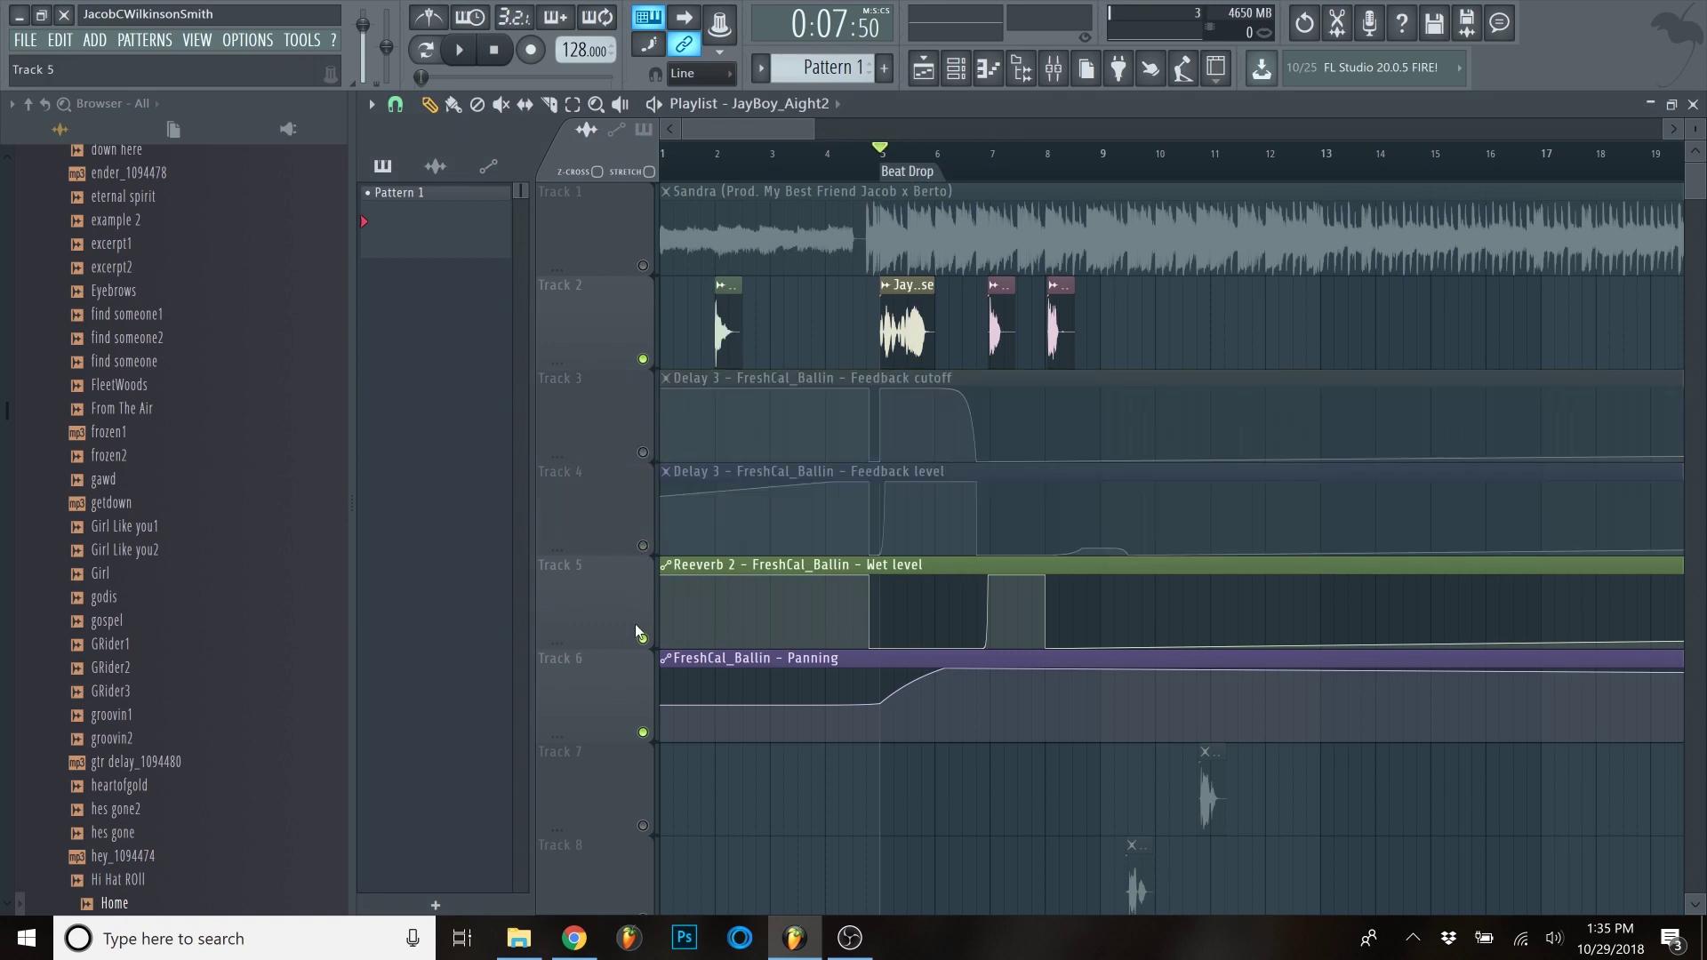
click(643, 637)
click(642, 732)
key(space)
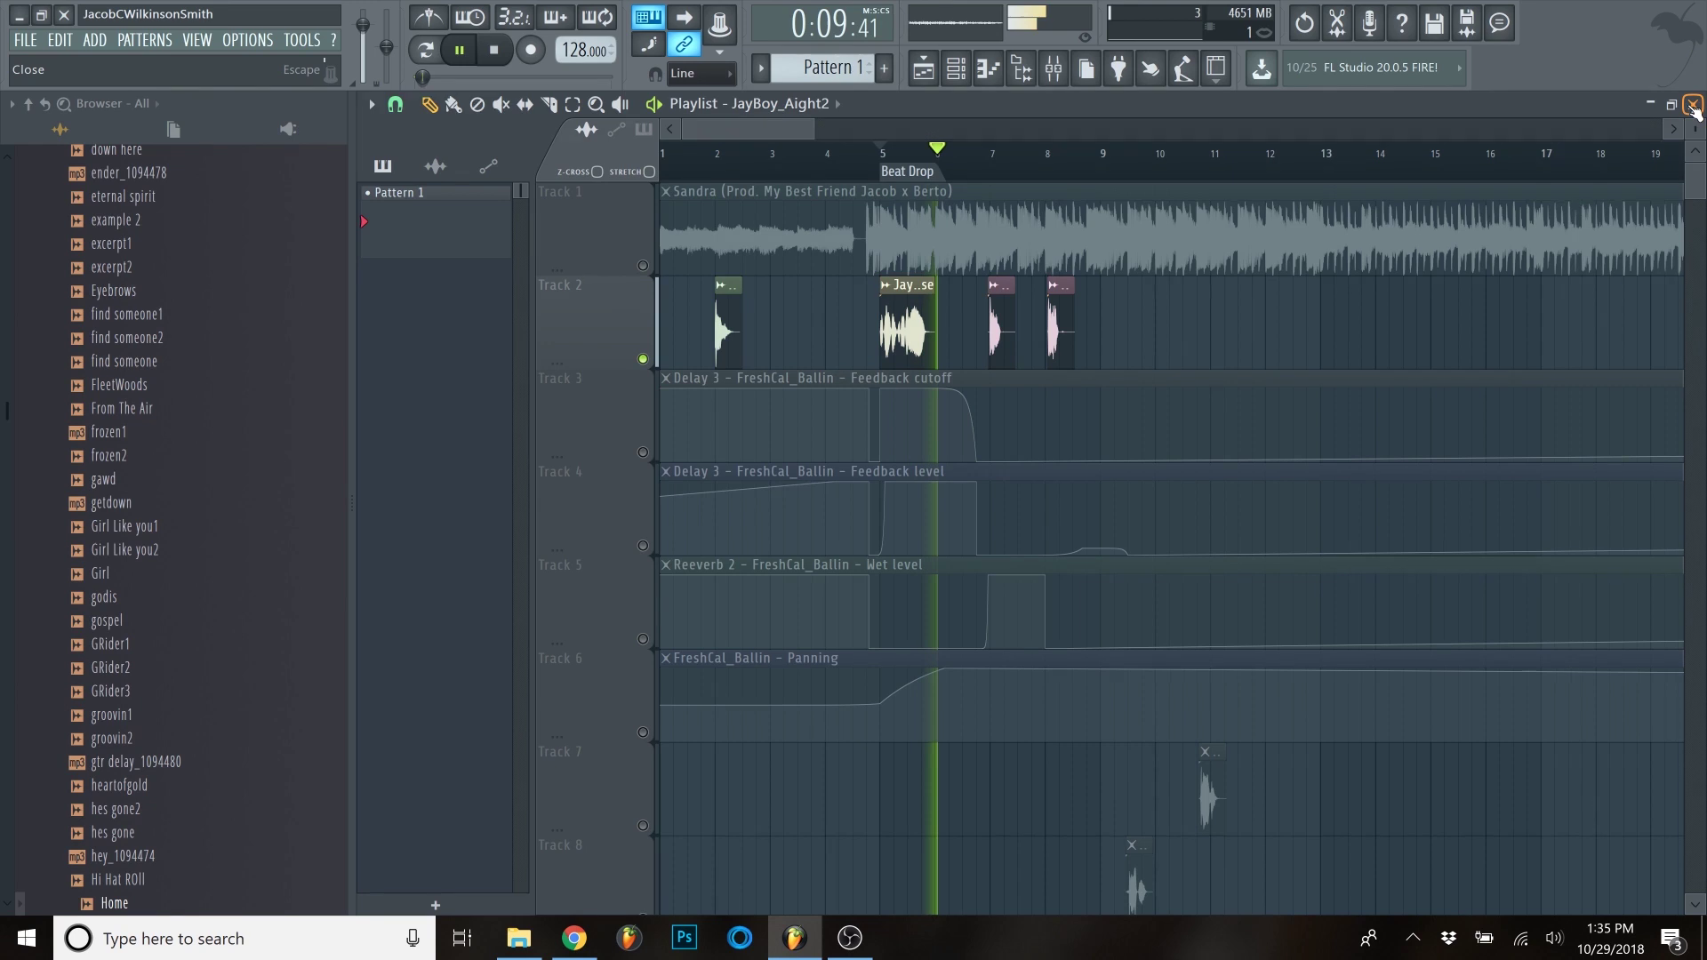
click(1694, 104)
key(space)
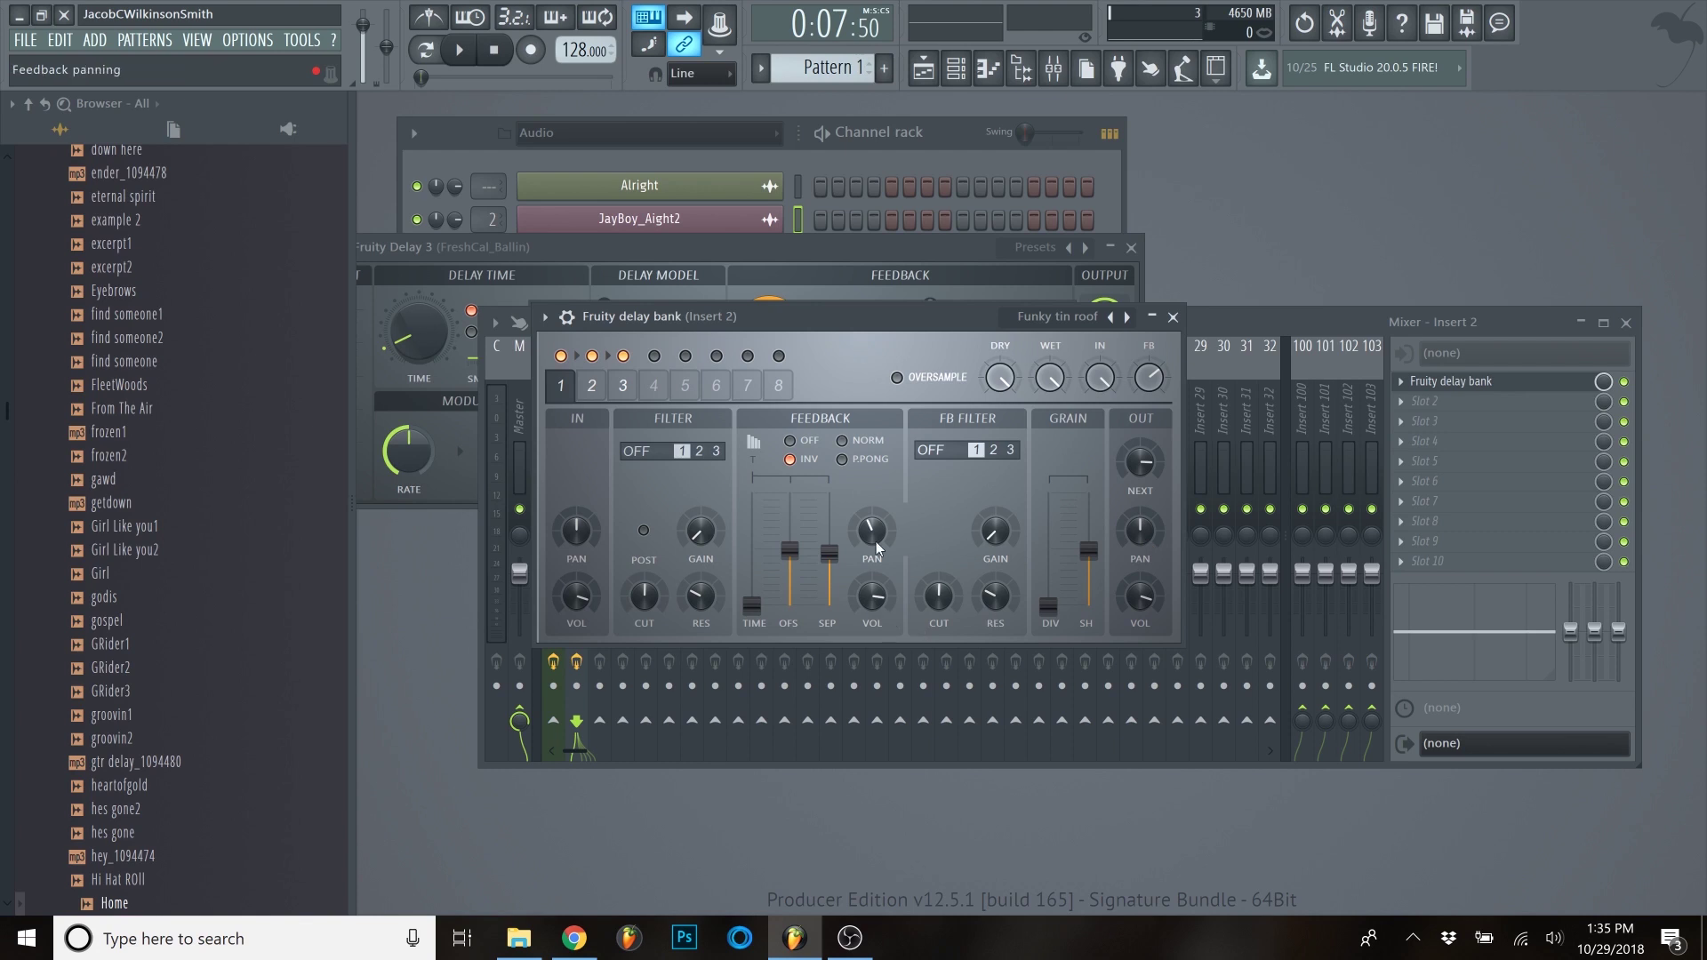
- Try centred feedback panning with feedback offset and stereo separation at maximum on the Funky tin roof preset, auditioning each change
drag(871, 530, 871, 516)
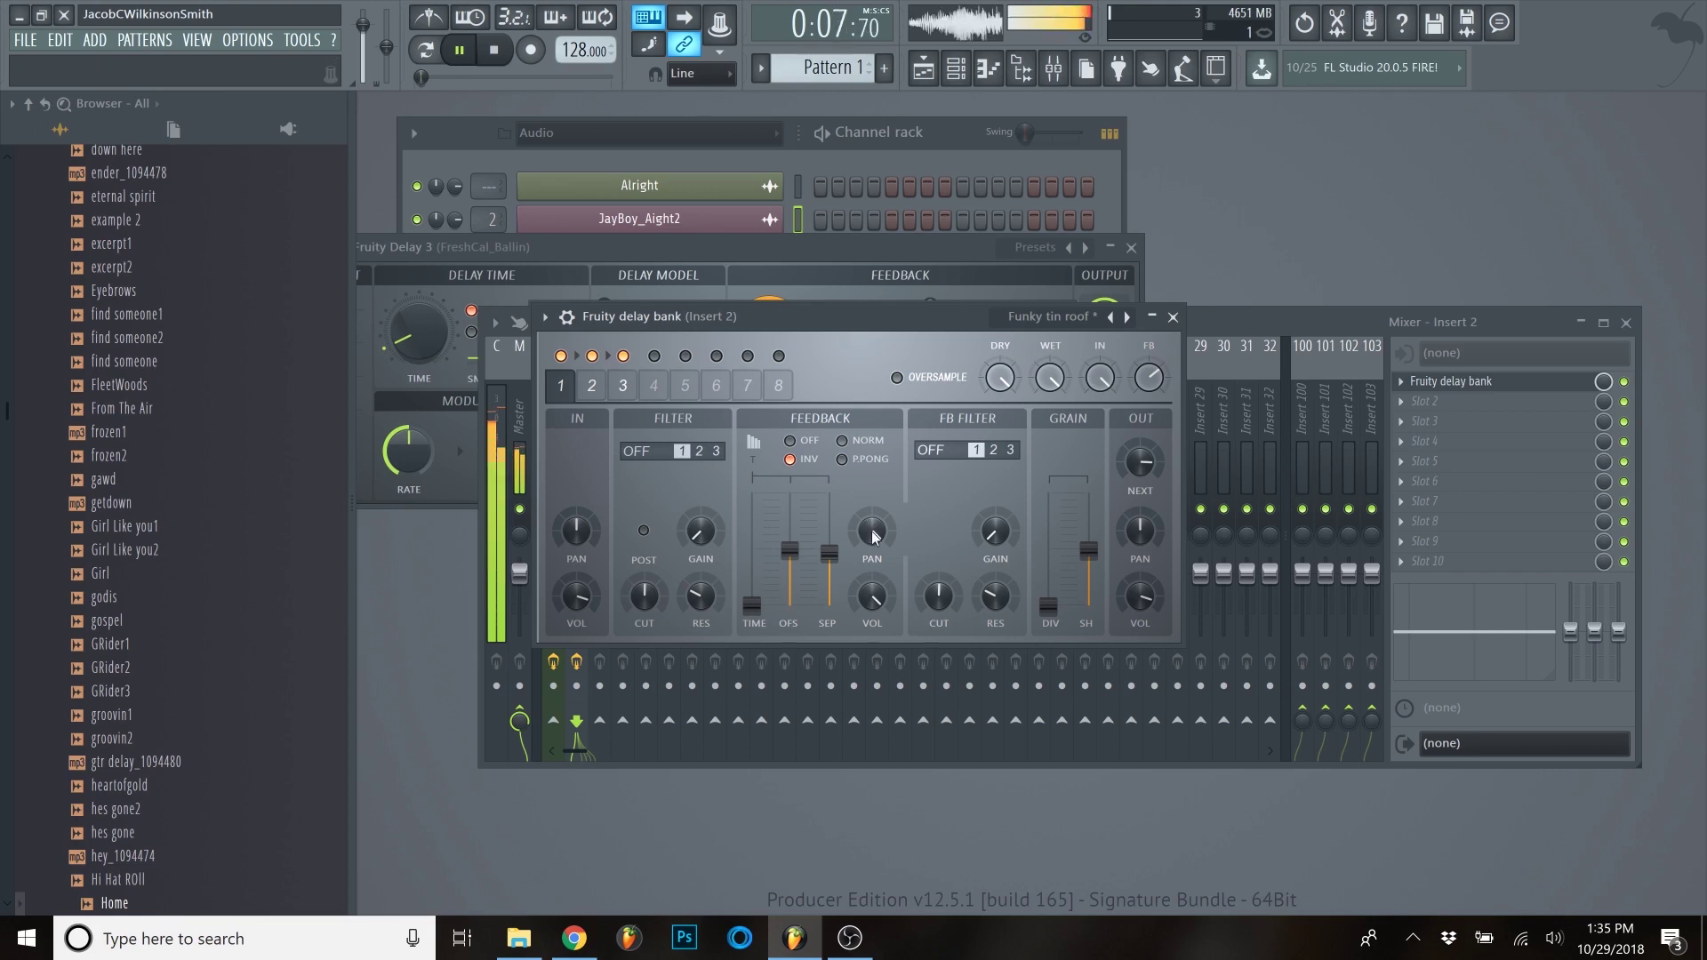
key(space)
drag(828, 554, 829, 494)
key(space)
drag(792, 553, 790, 494)
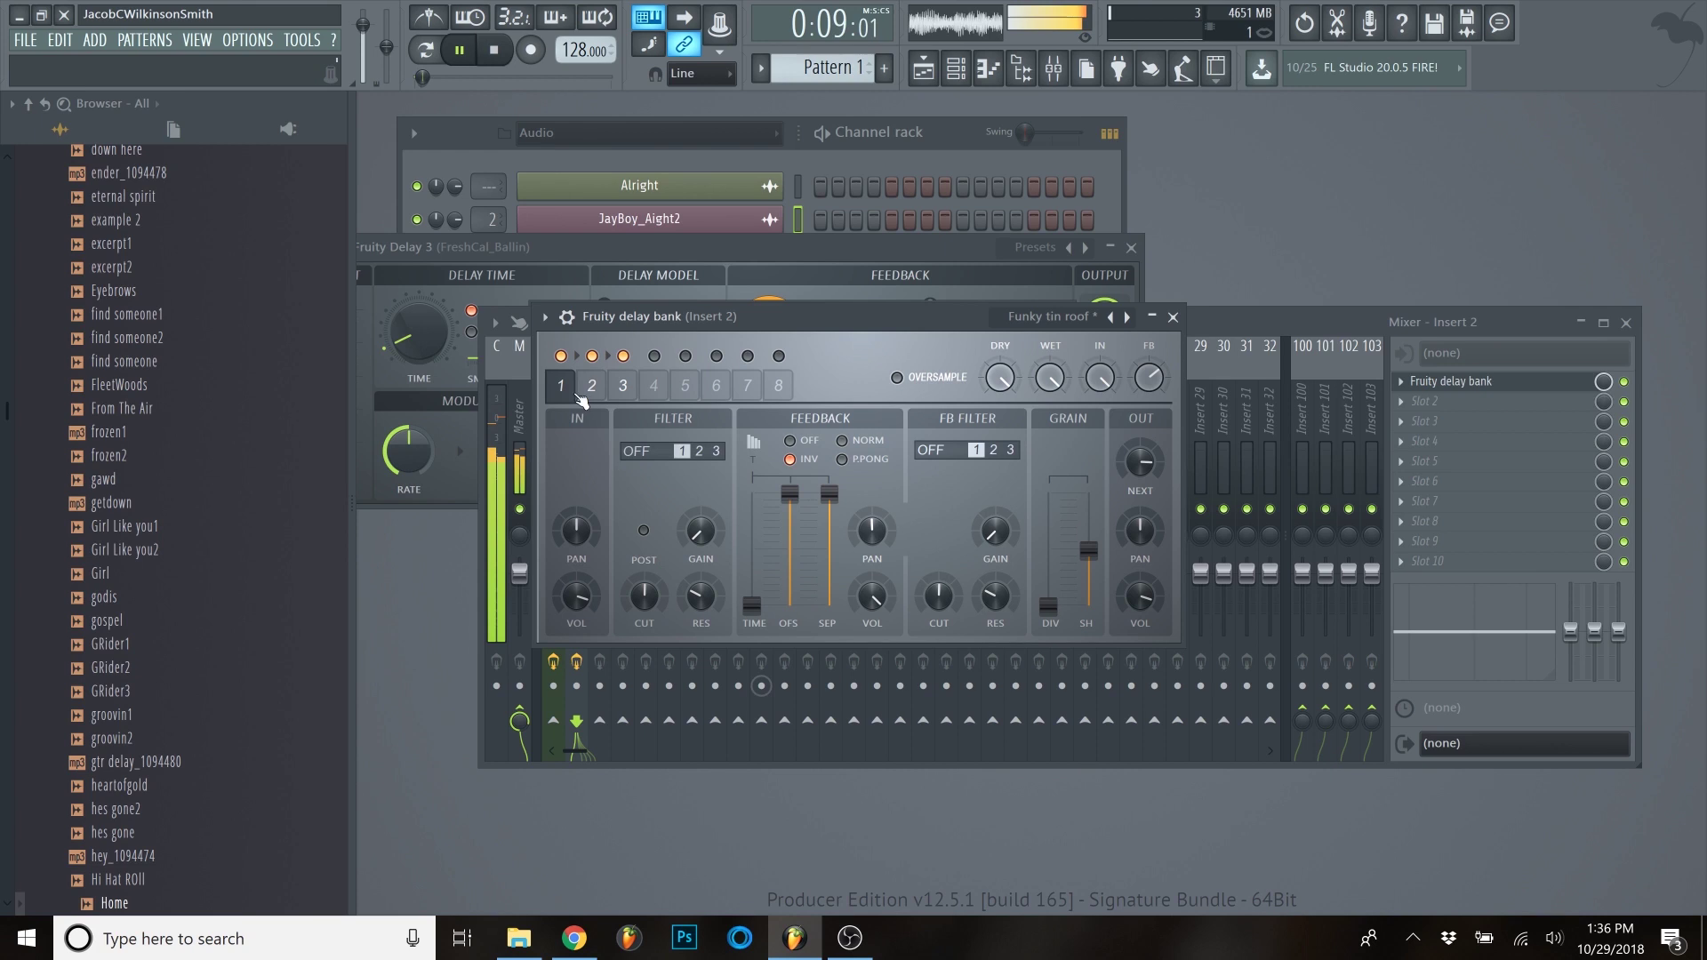
key(space)
- Step the delay bank through the Millisecond offset and Mono echoes presets, auditioning the tag with each
click(1127, 317)
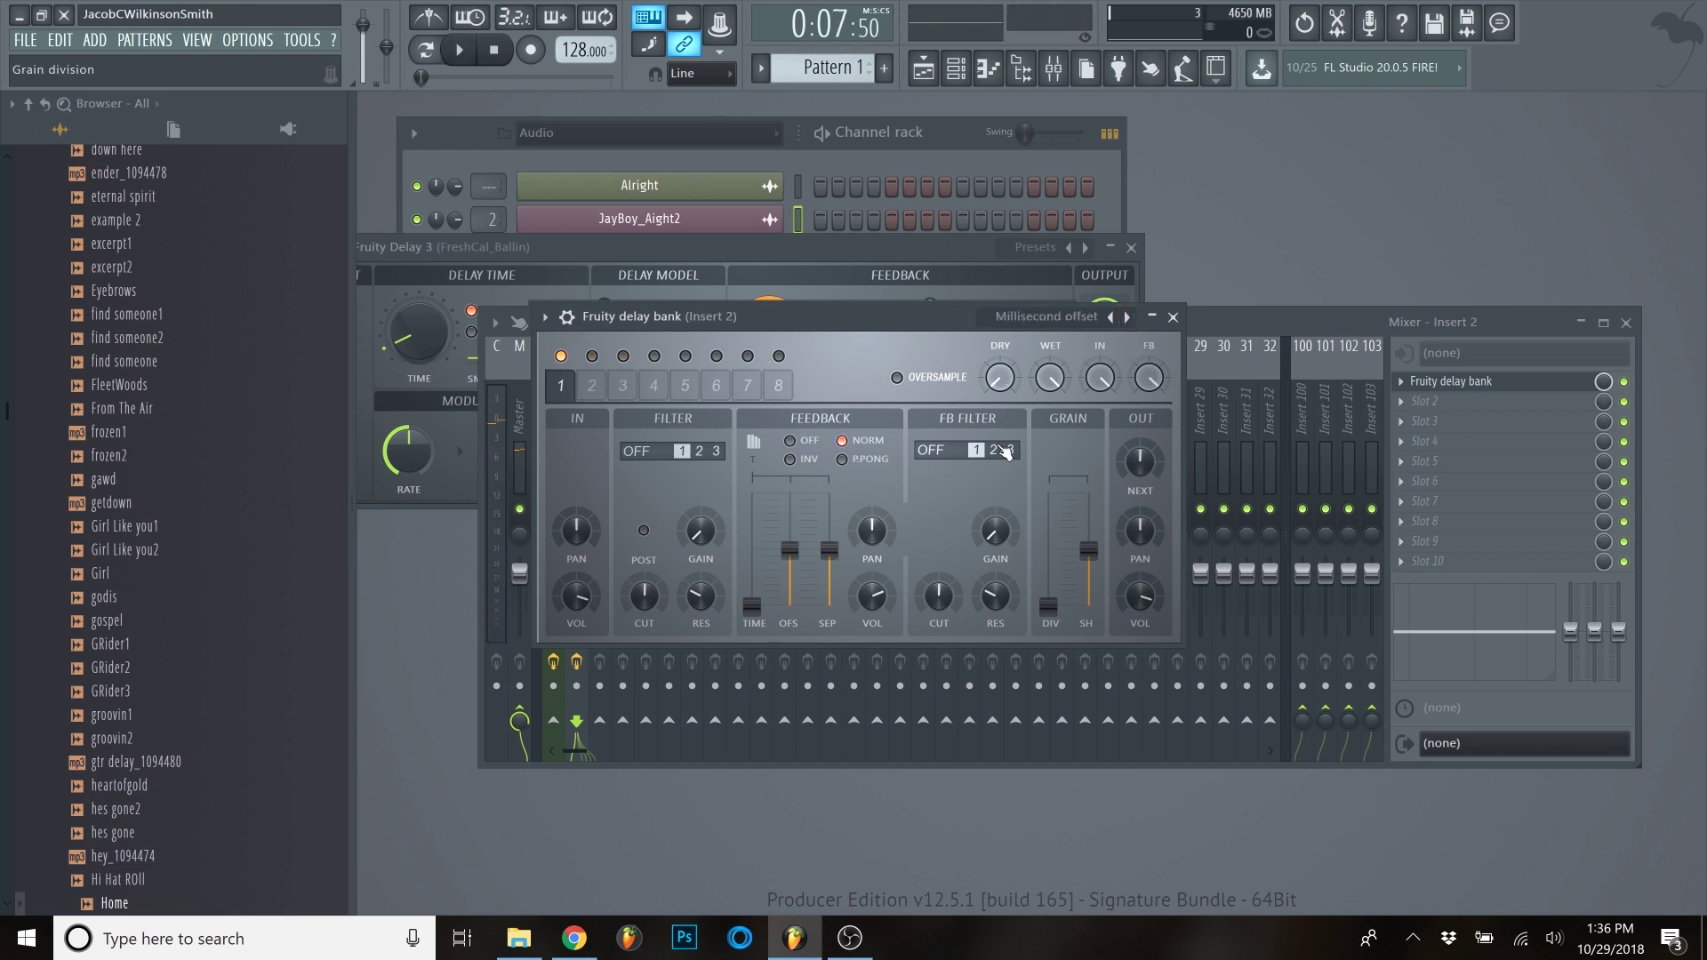
key(space)
key(space)
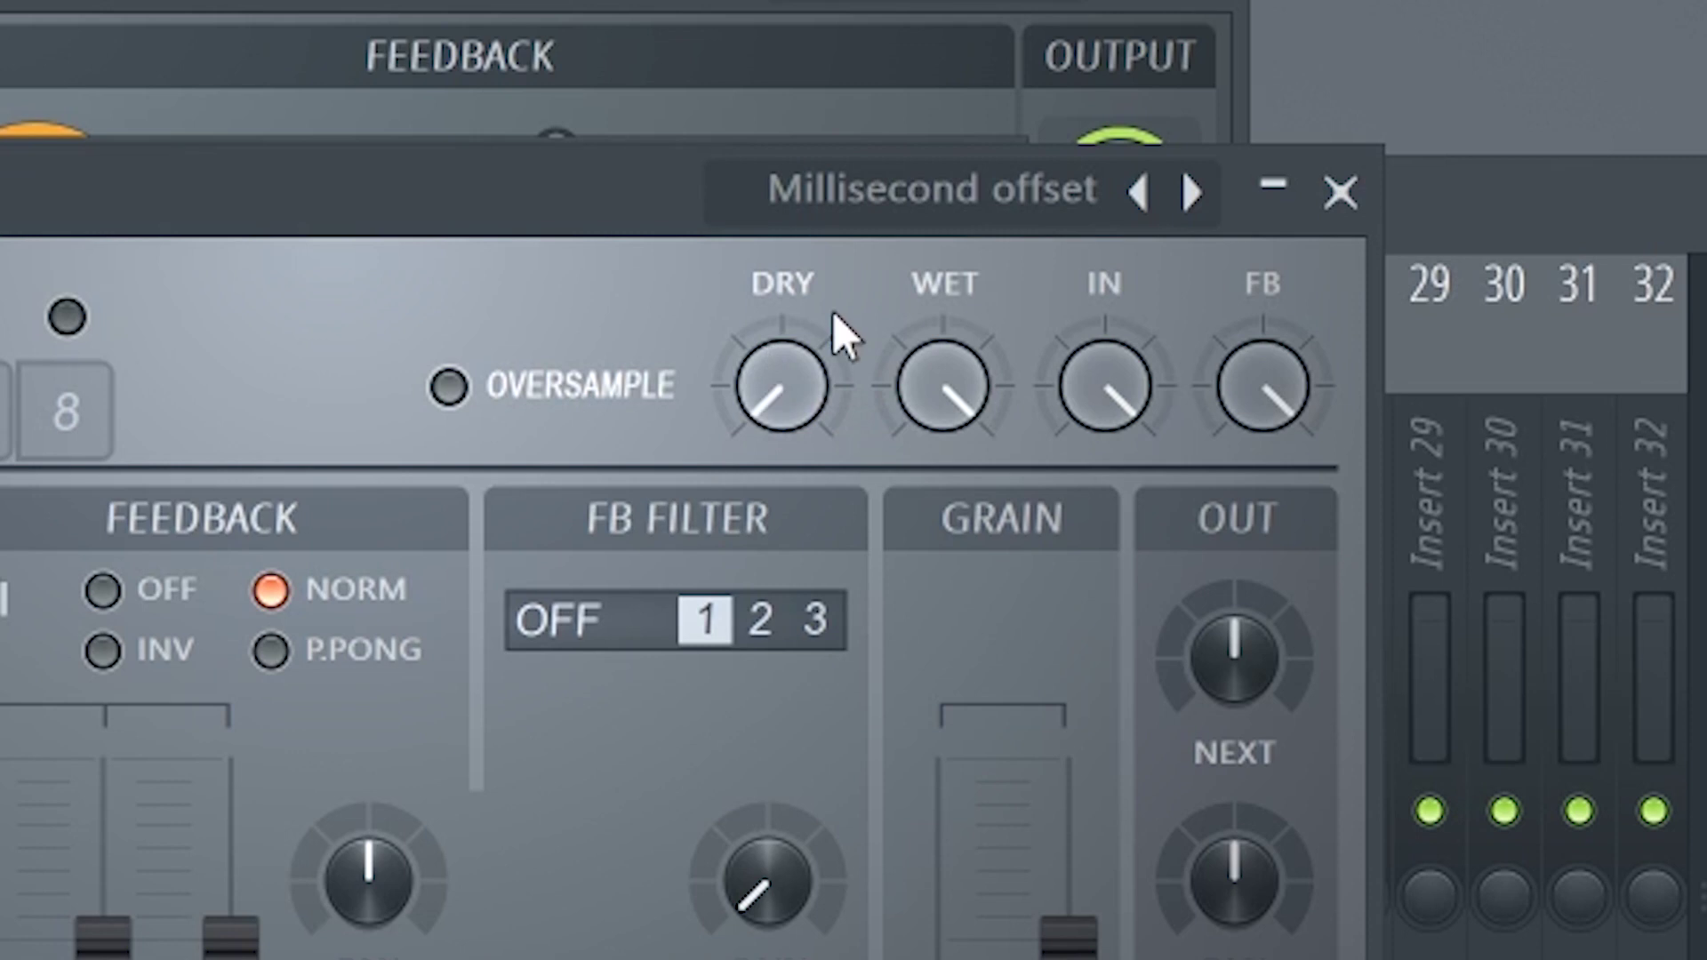
click(1205, 222)
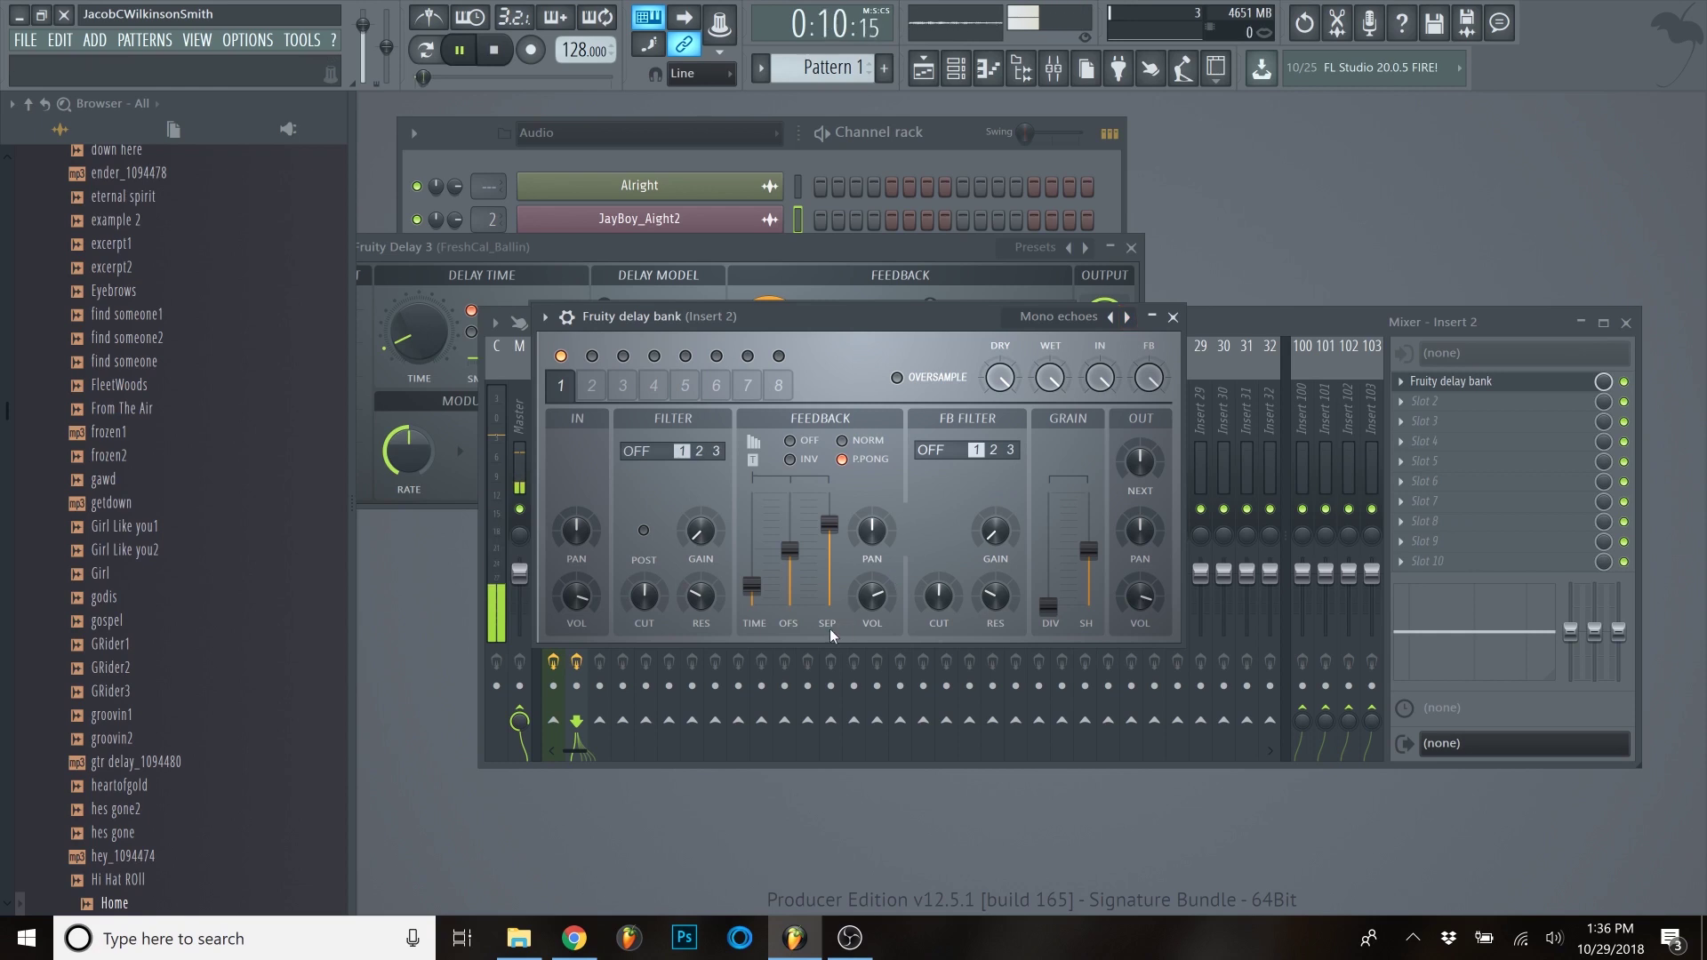
key(space)
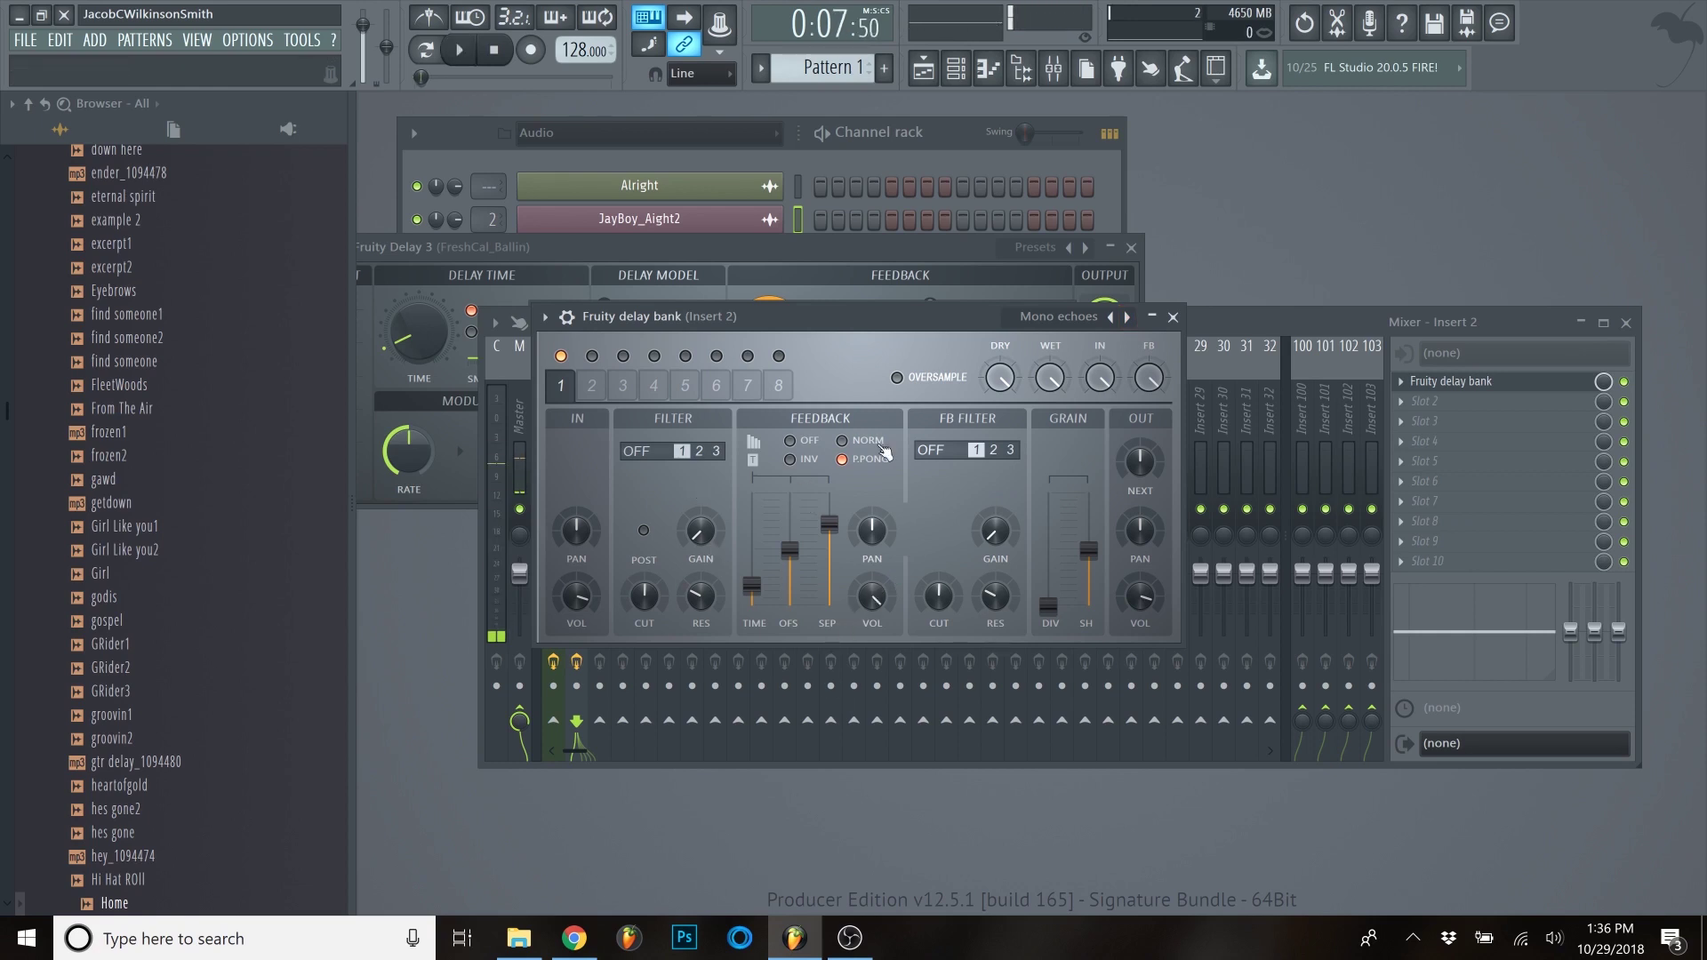
- Try panning the feedback of the Mono echoes preset 25% left while the song plays
key(space)
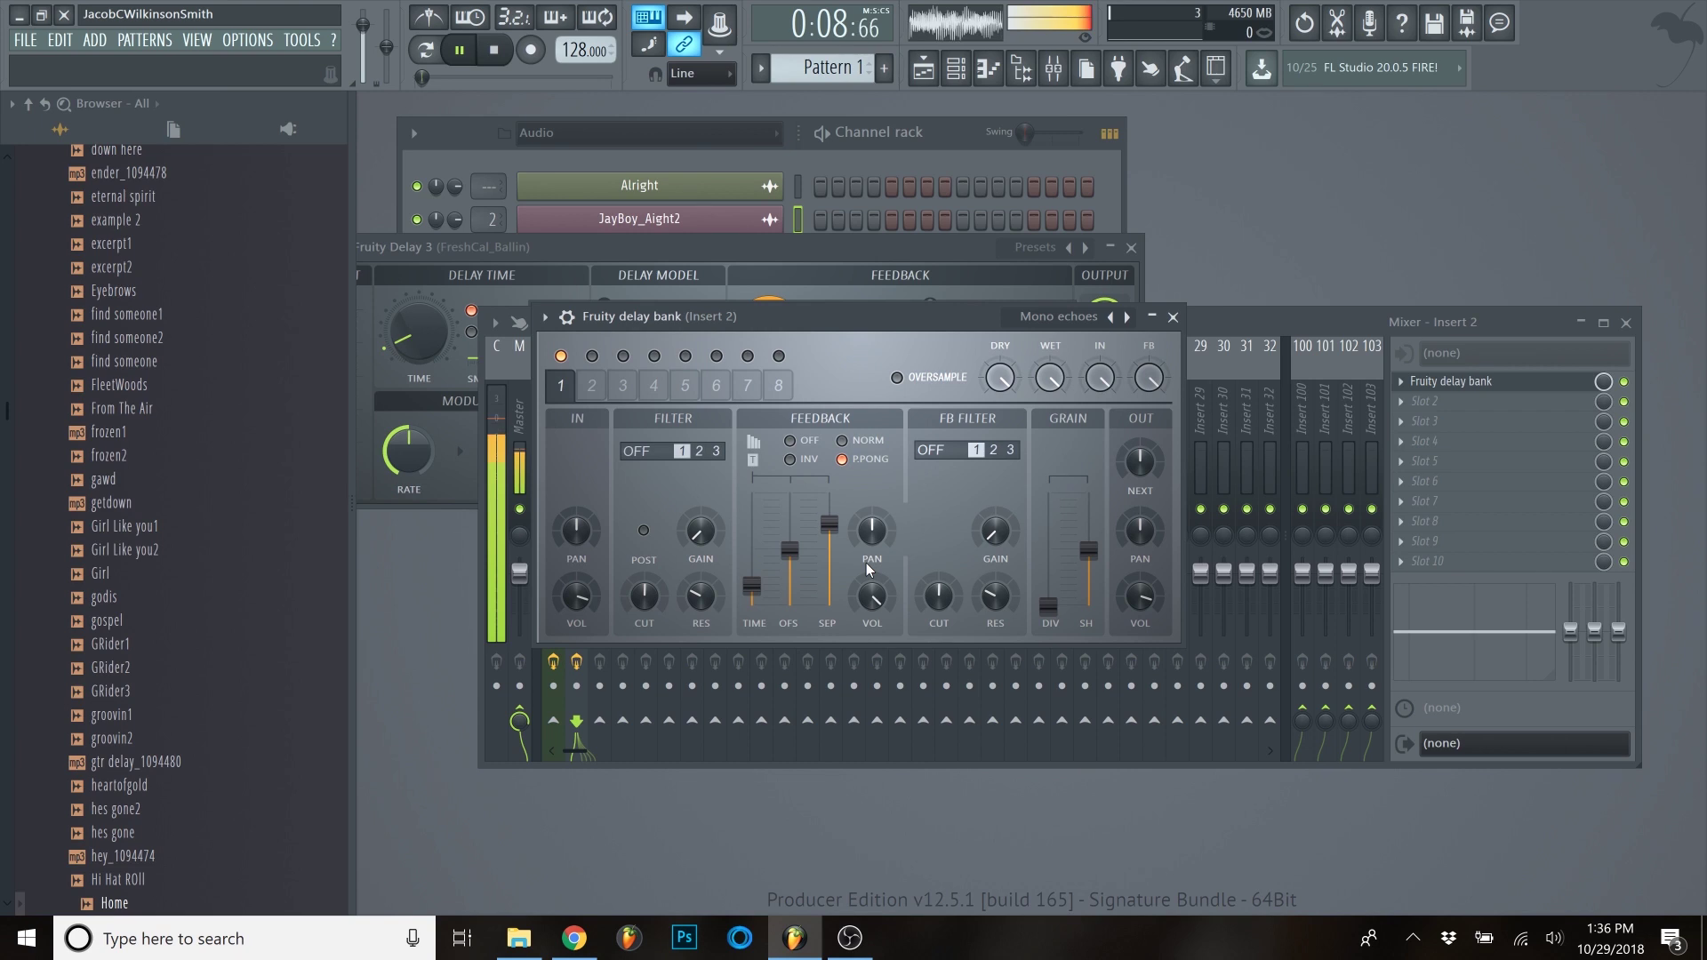
mouse_move(871, 534)
mouse_down()
mouse_move(872, 512)
mouse_move(871, 556)
mouse_up()
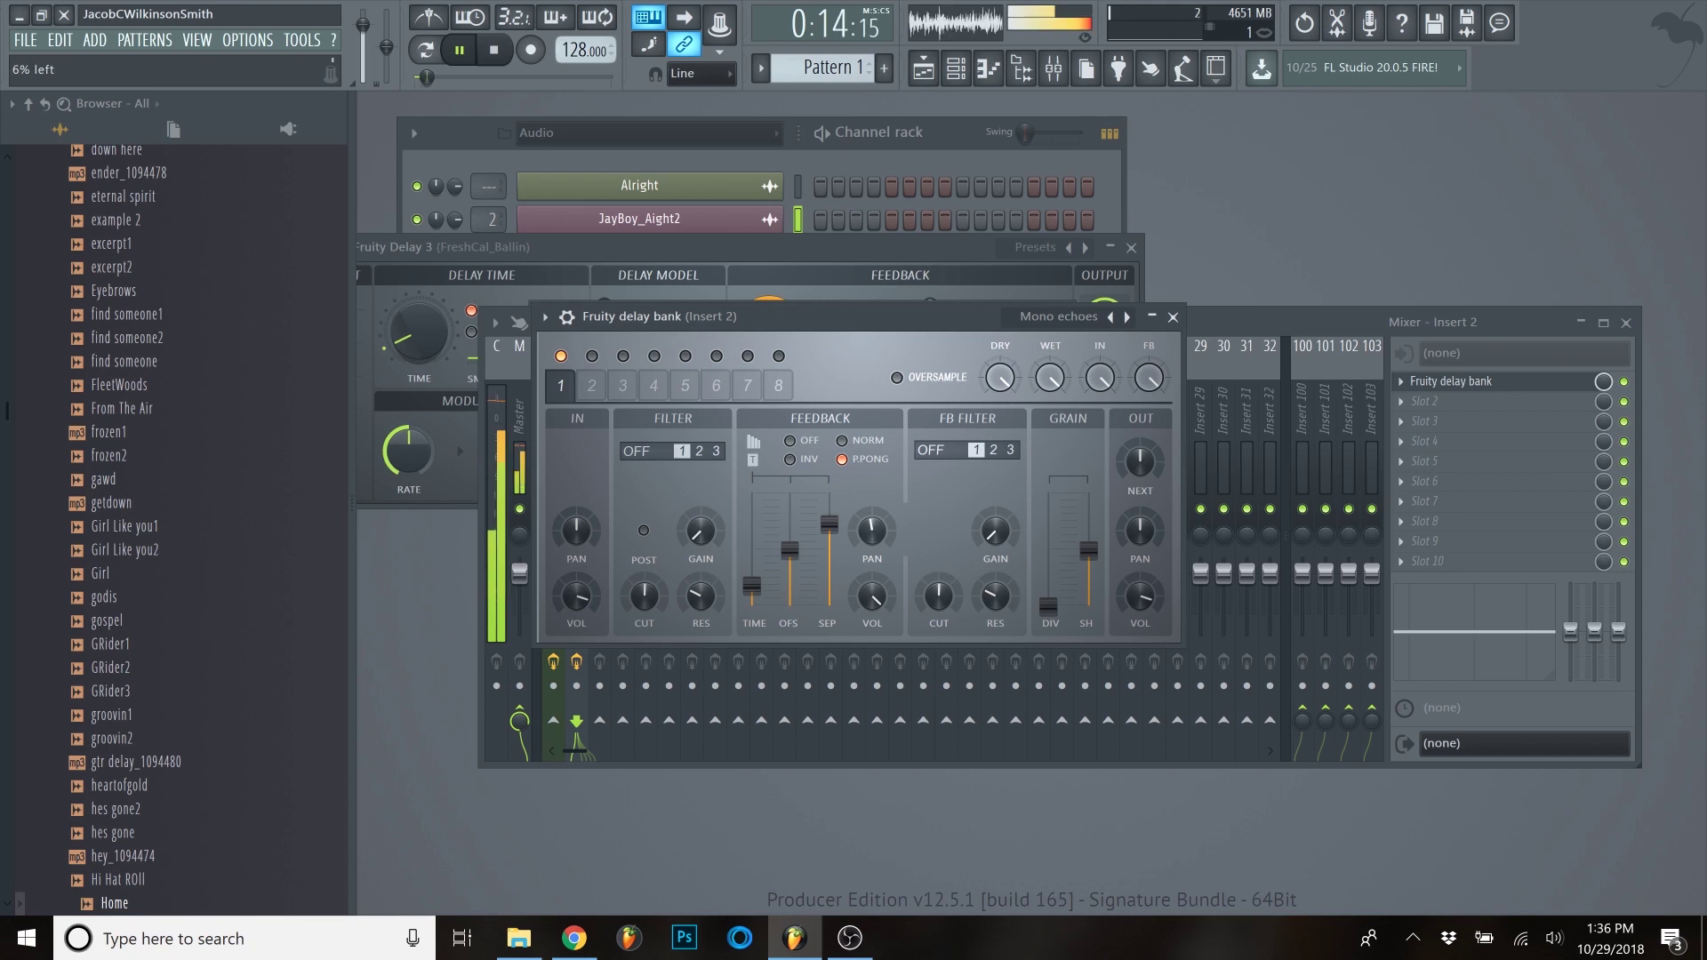
key(space)
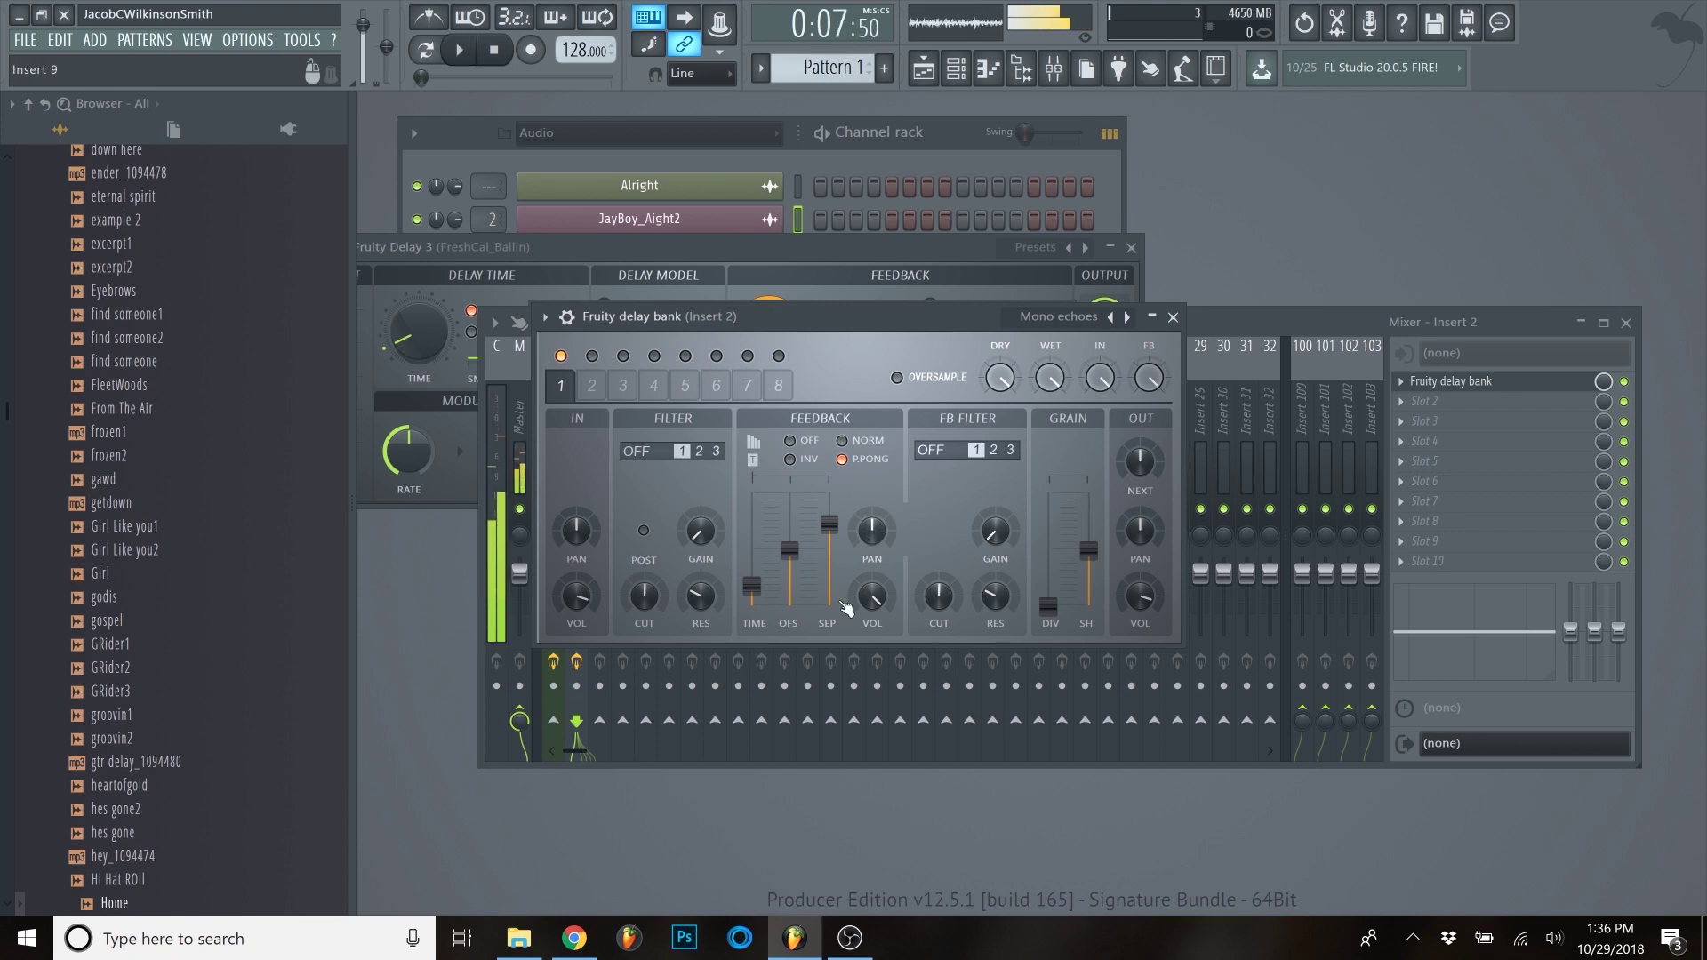
- Turn the delay bank's feedback volume down to minimum, stop playback and close the plugin
drag(870, 600, 871, 660)
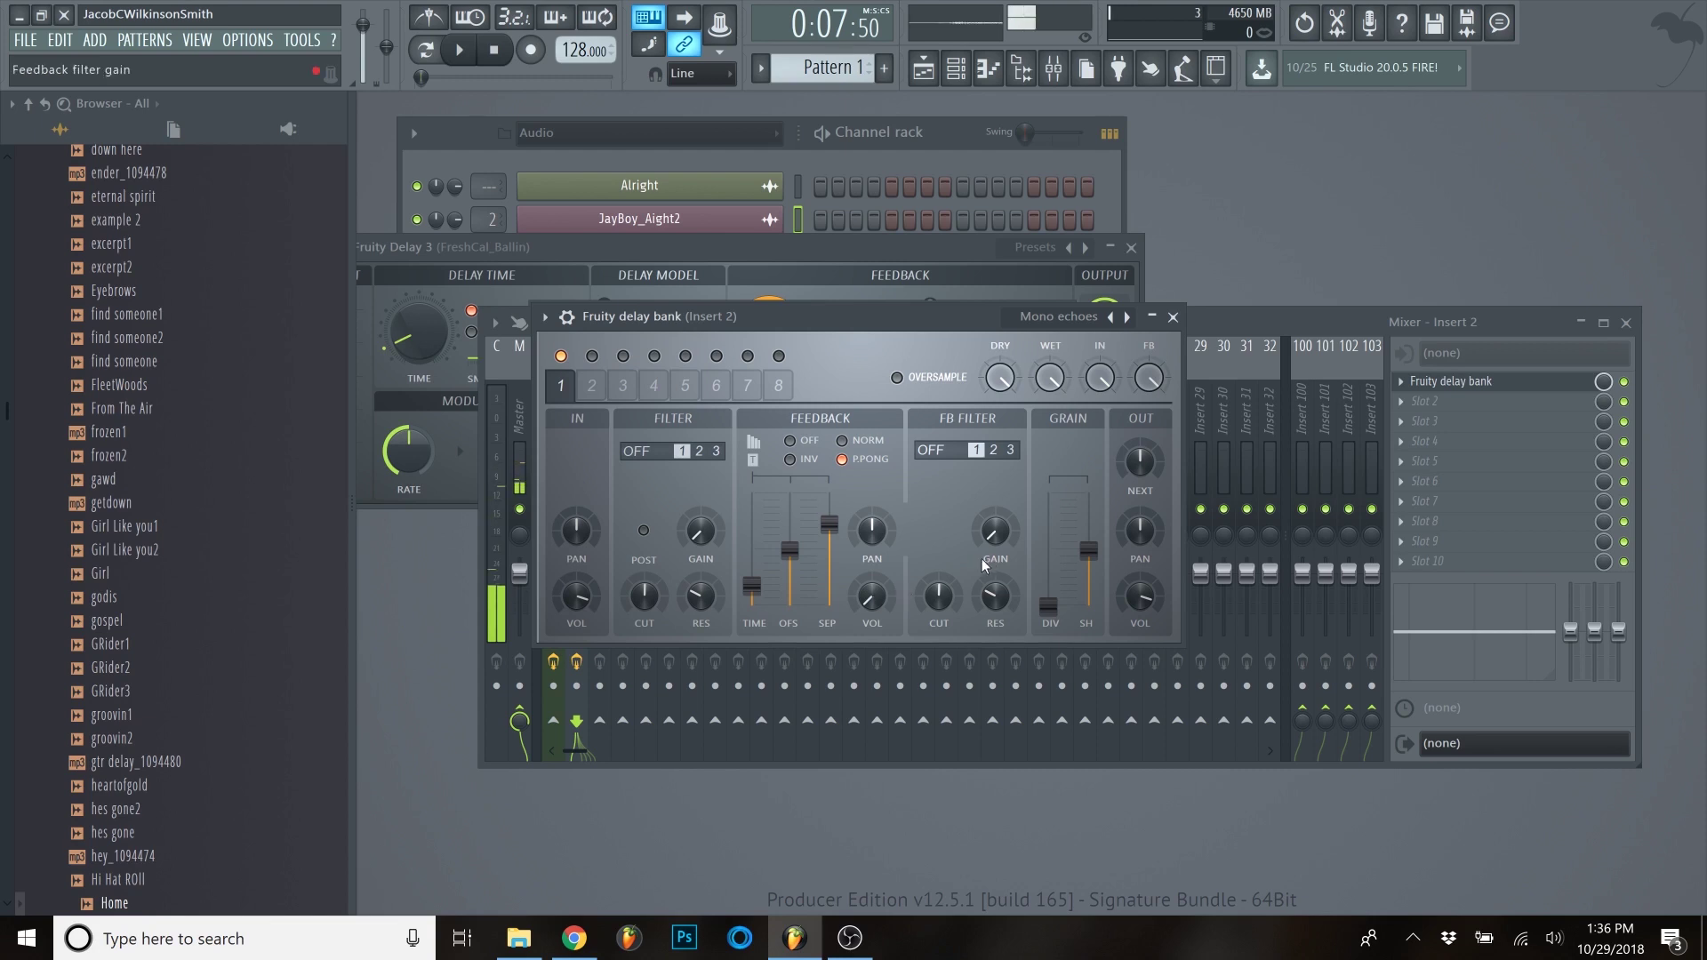
click(501, 51)
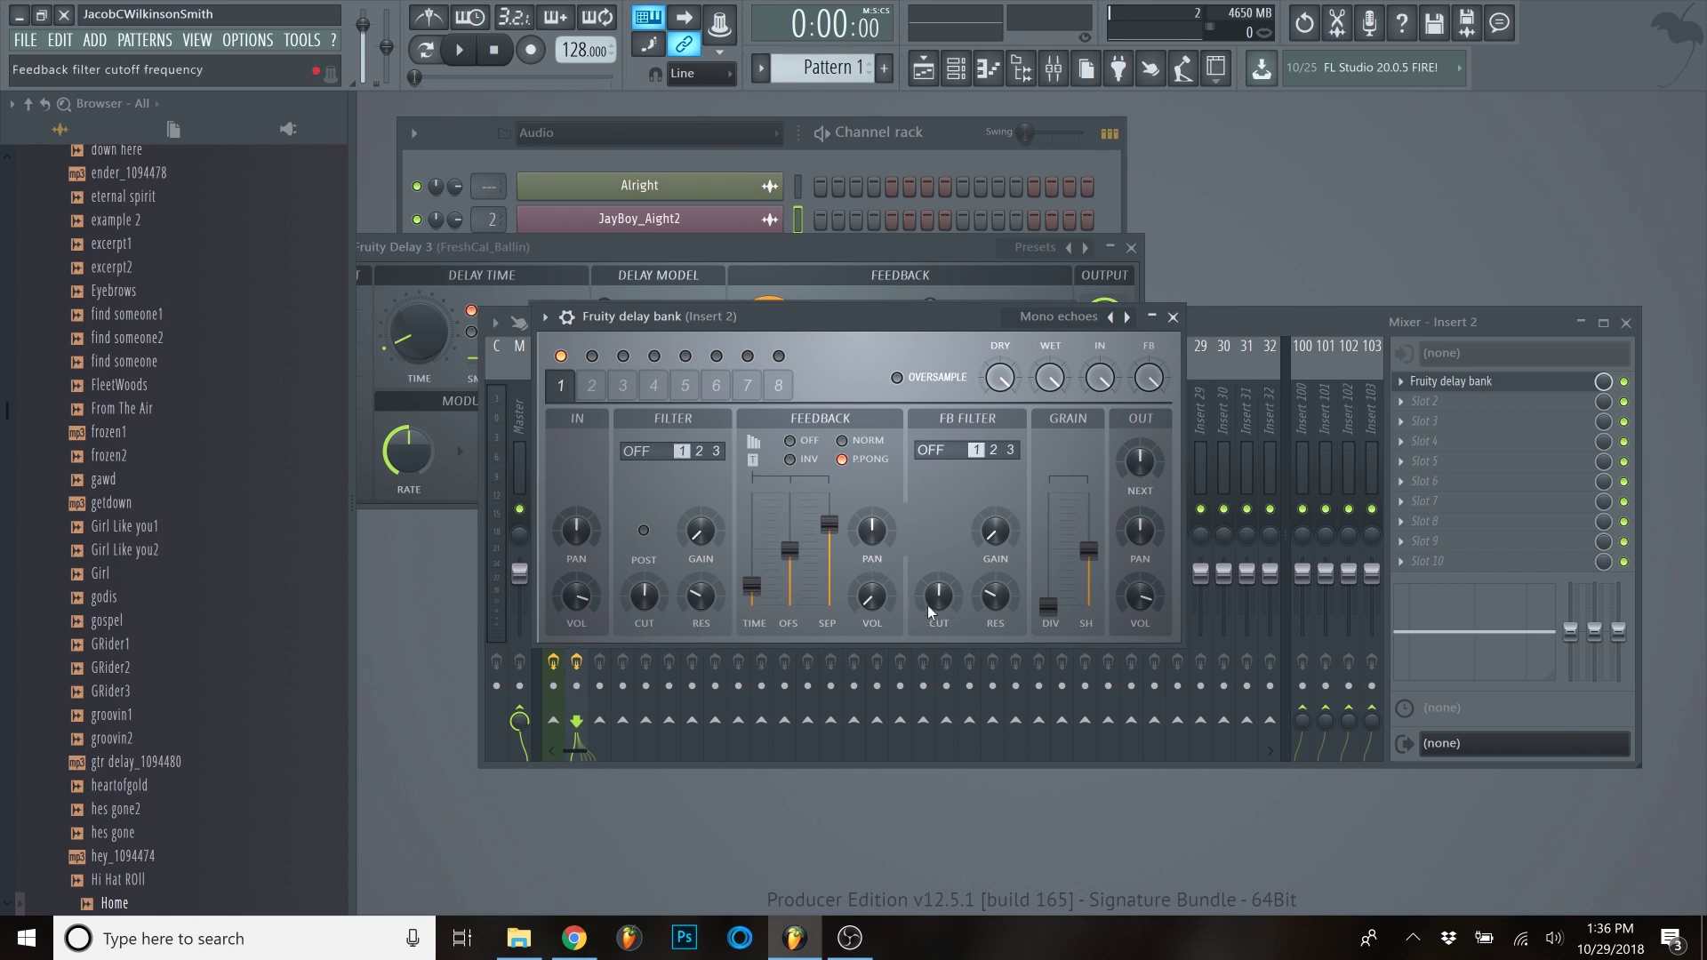
right_click(876, 603)
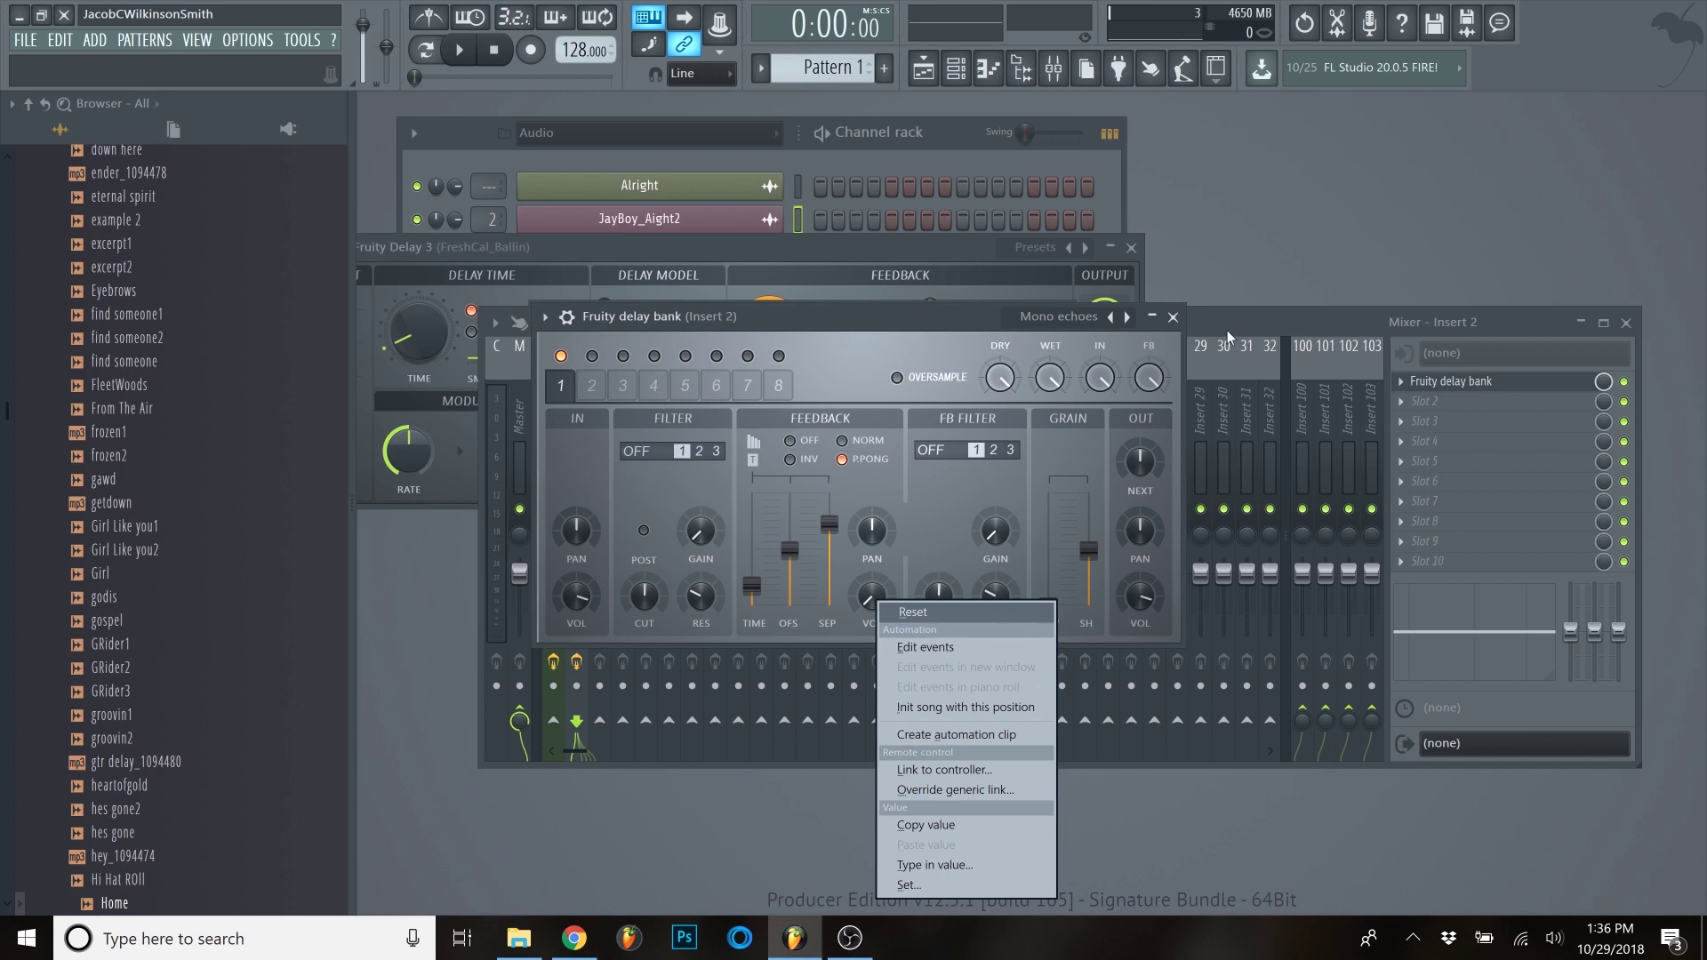
click(1203, 317)
- Load Tal-Dub [64bit] into the first effect slot of Insert 3 and move its window over the mixer
click(604, 418)
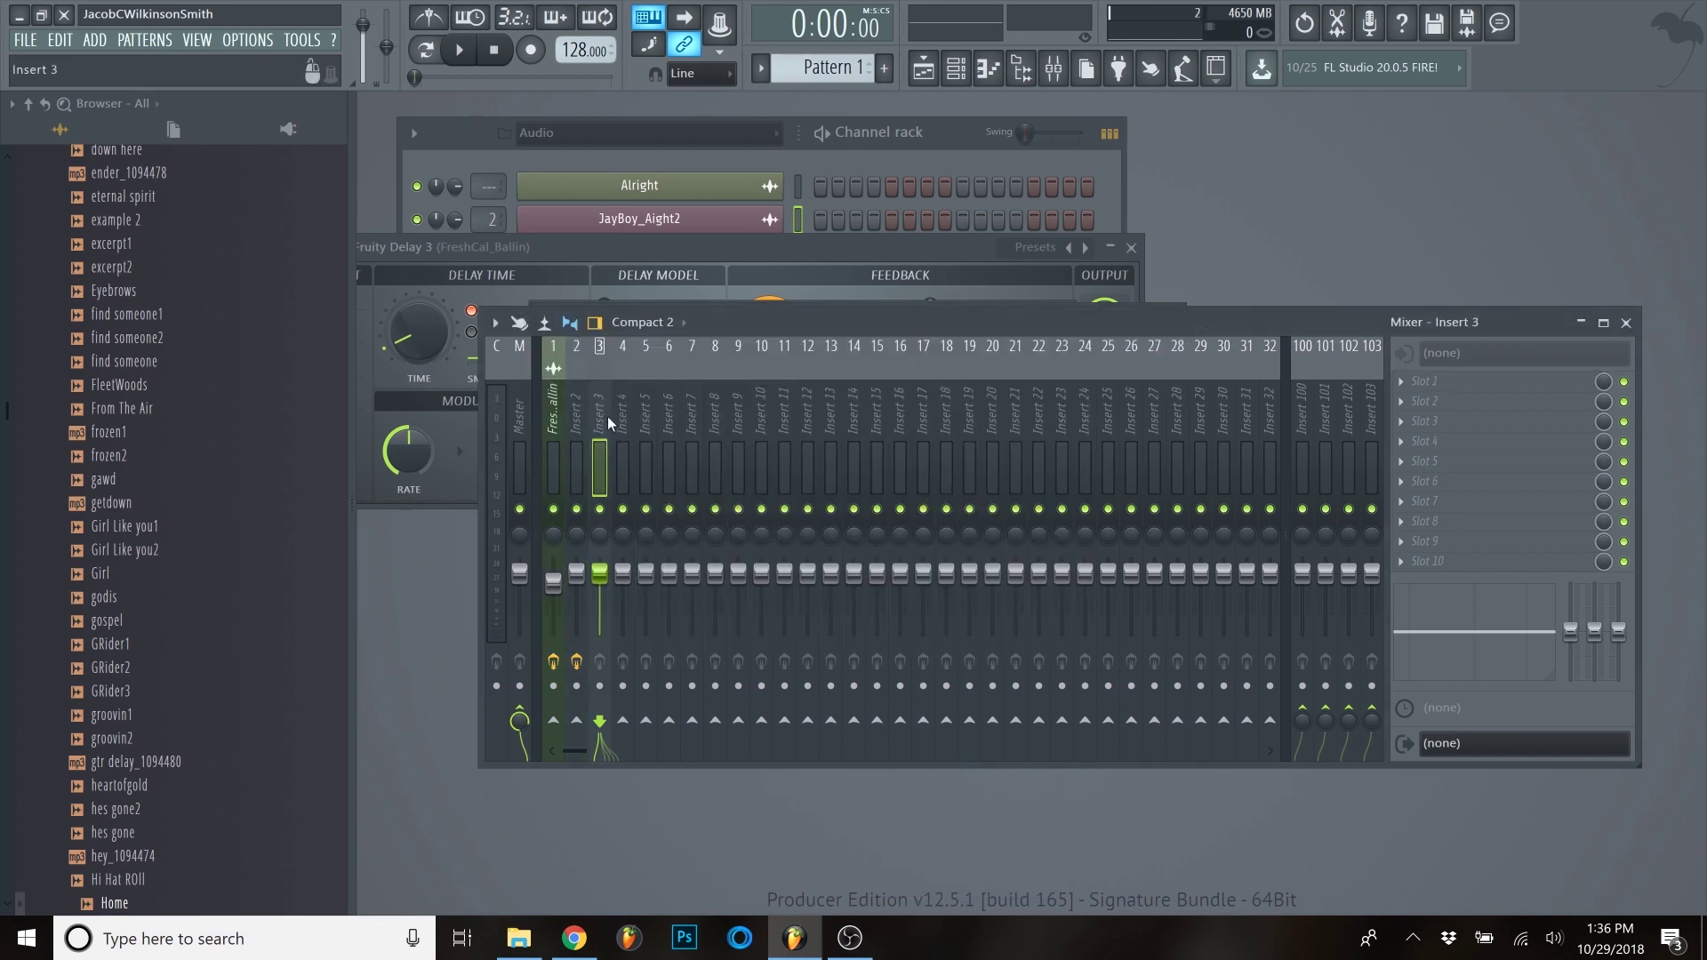
click(1400, 379)
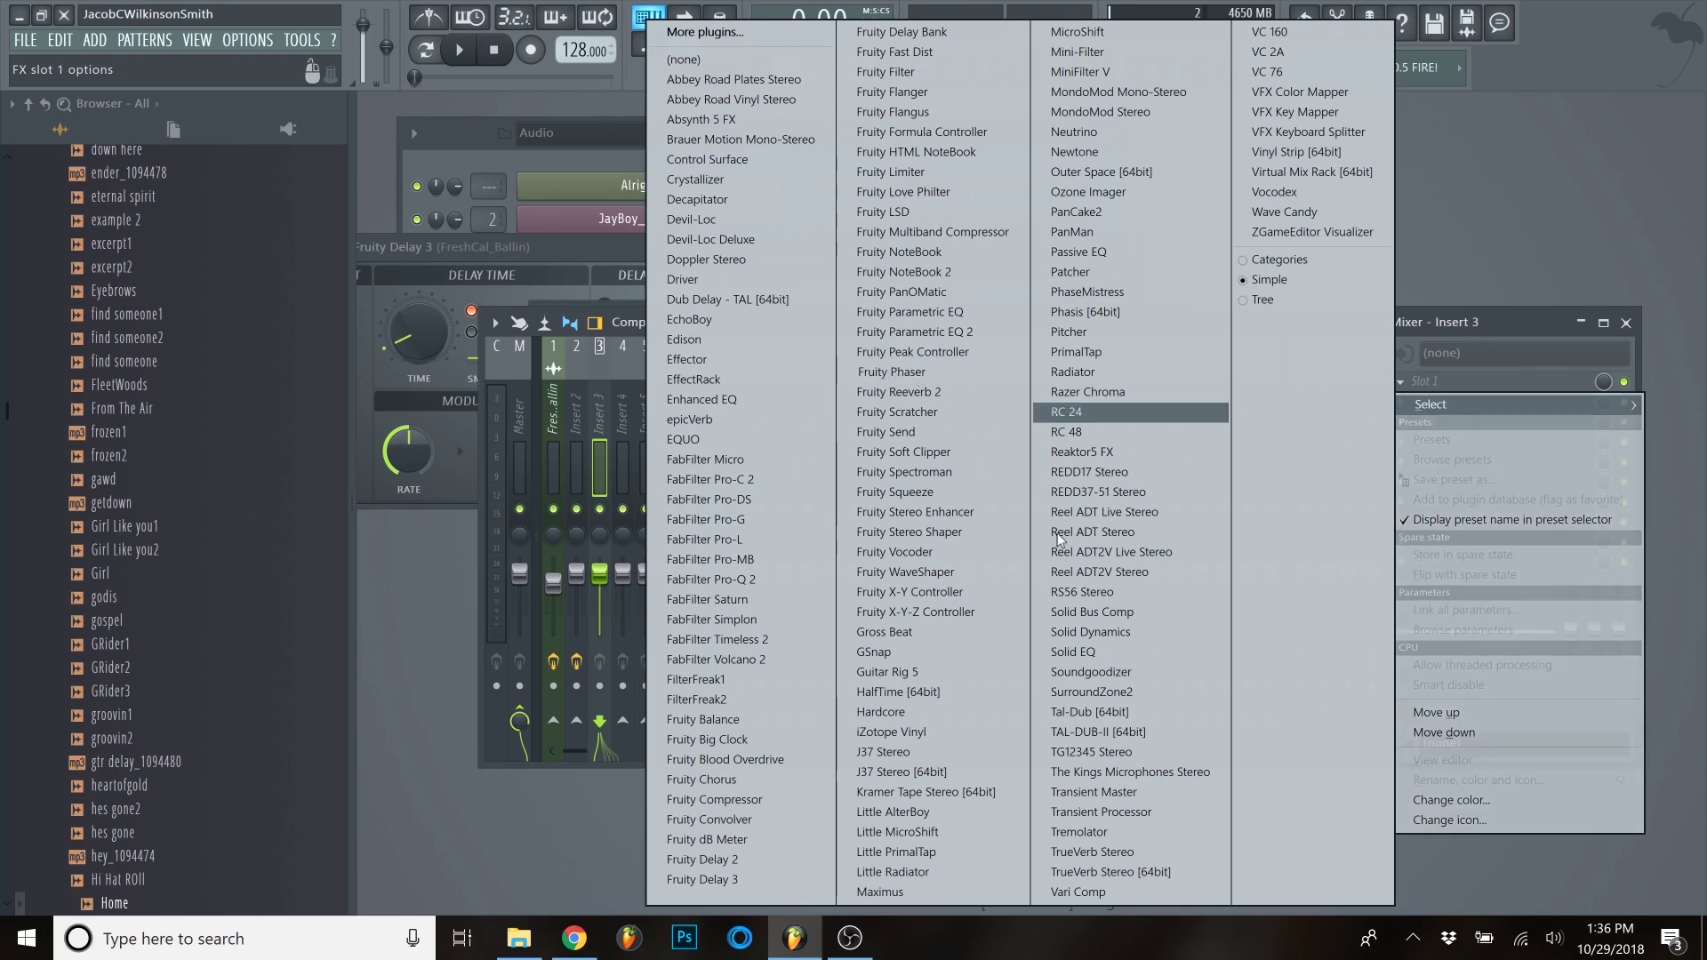
click(1086, 711)
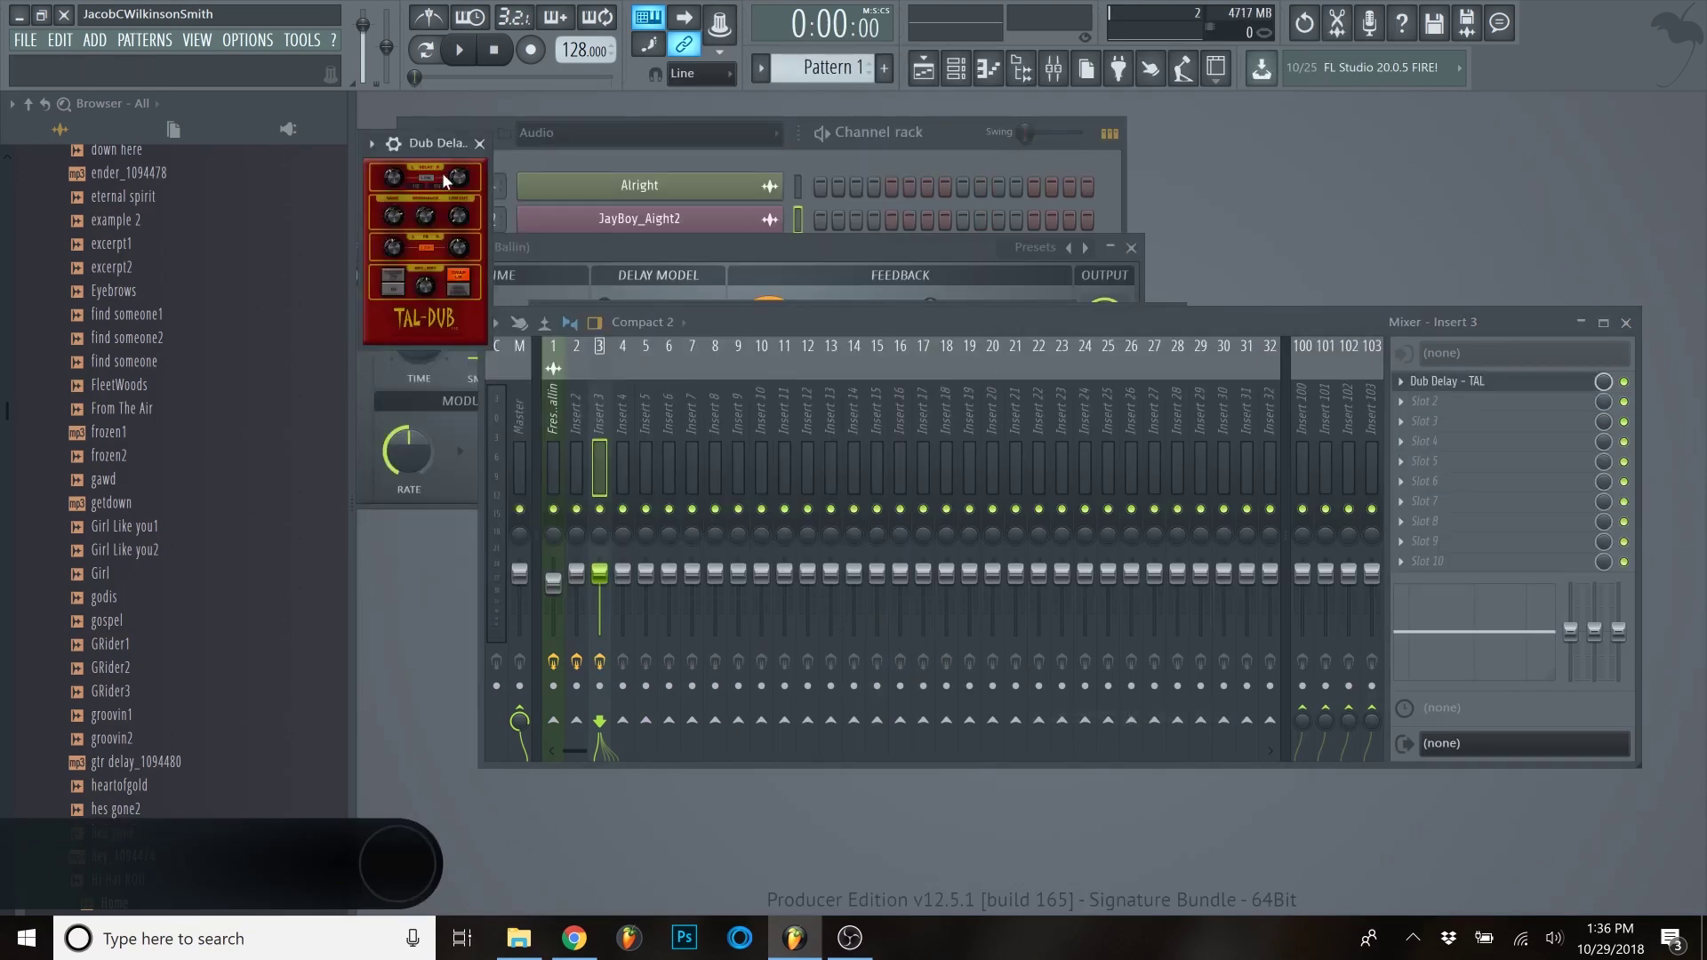
drag(445, 148, 733, 366)
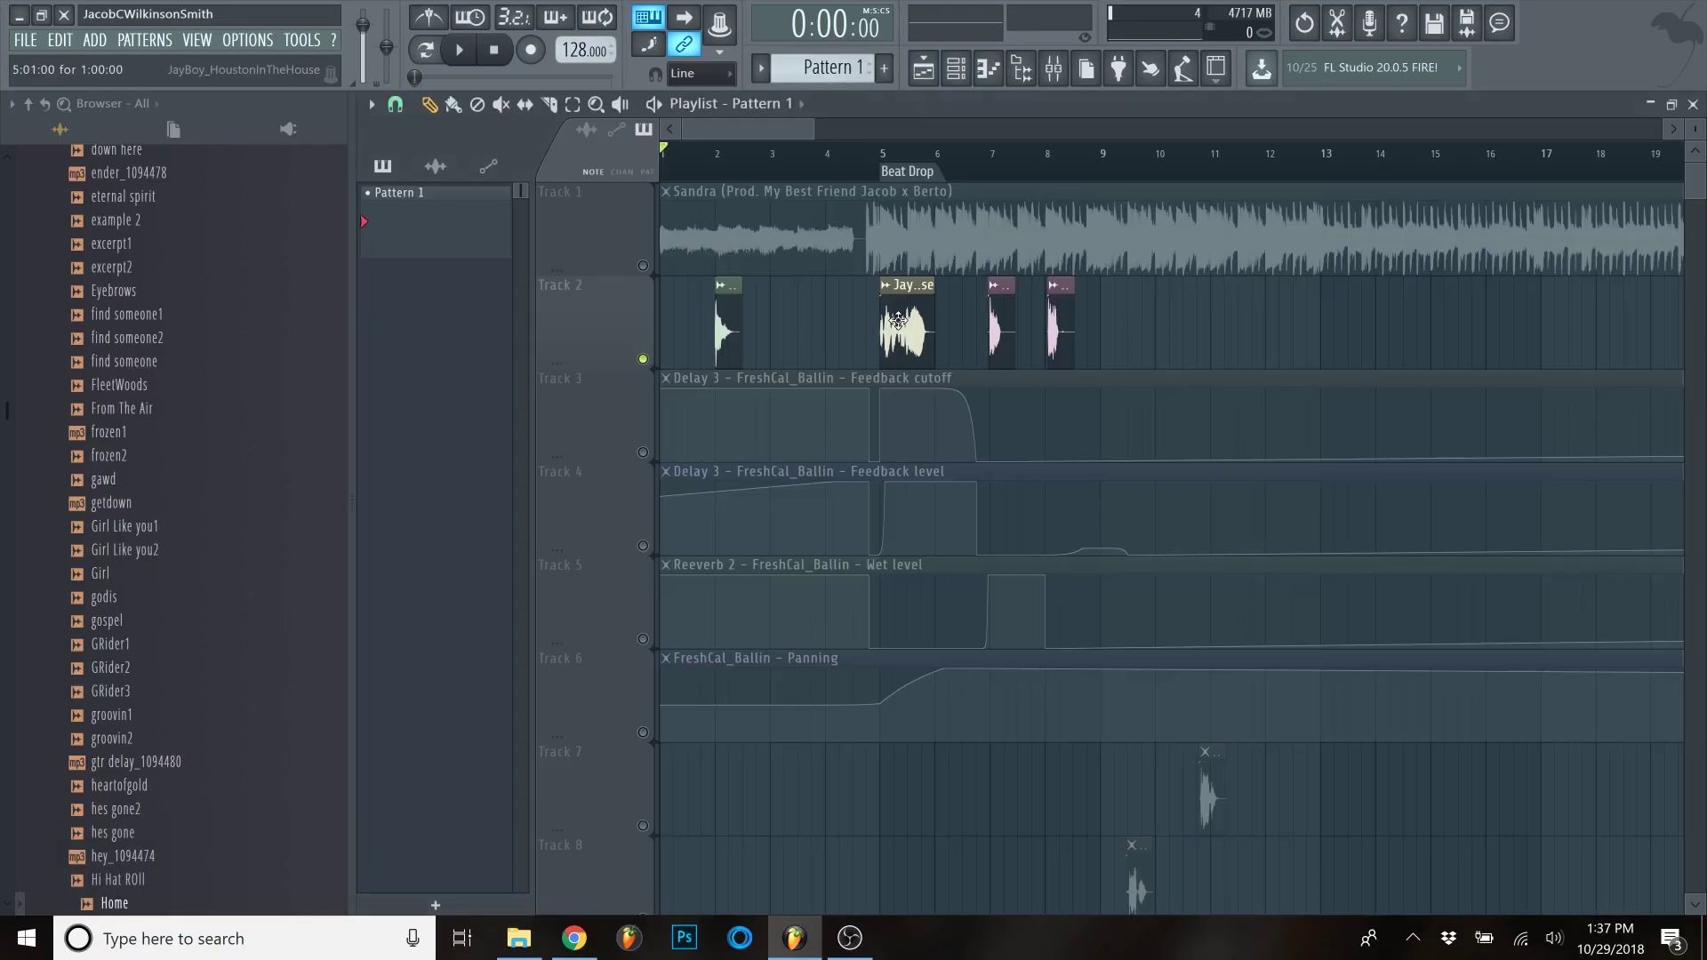
- Route the JayBoy_HoustonInTheHouse clip to mixer track 3 and audition it through TAL-Dub
double_click(958, 352)
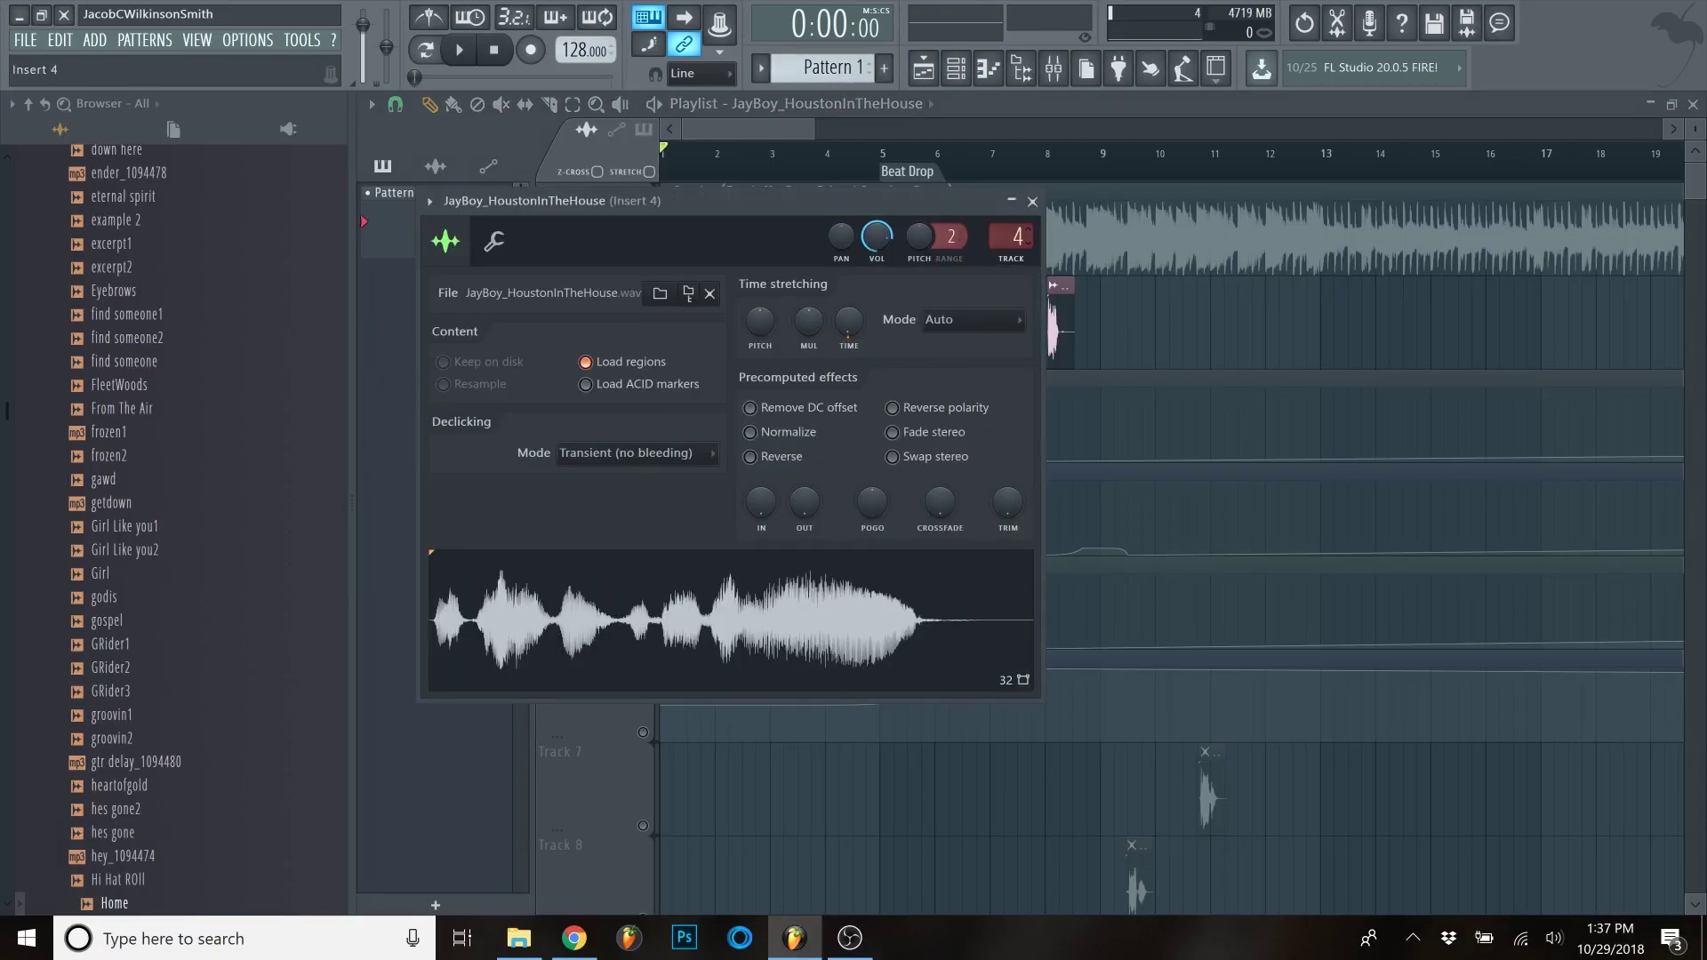
click(1032, 203)
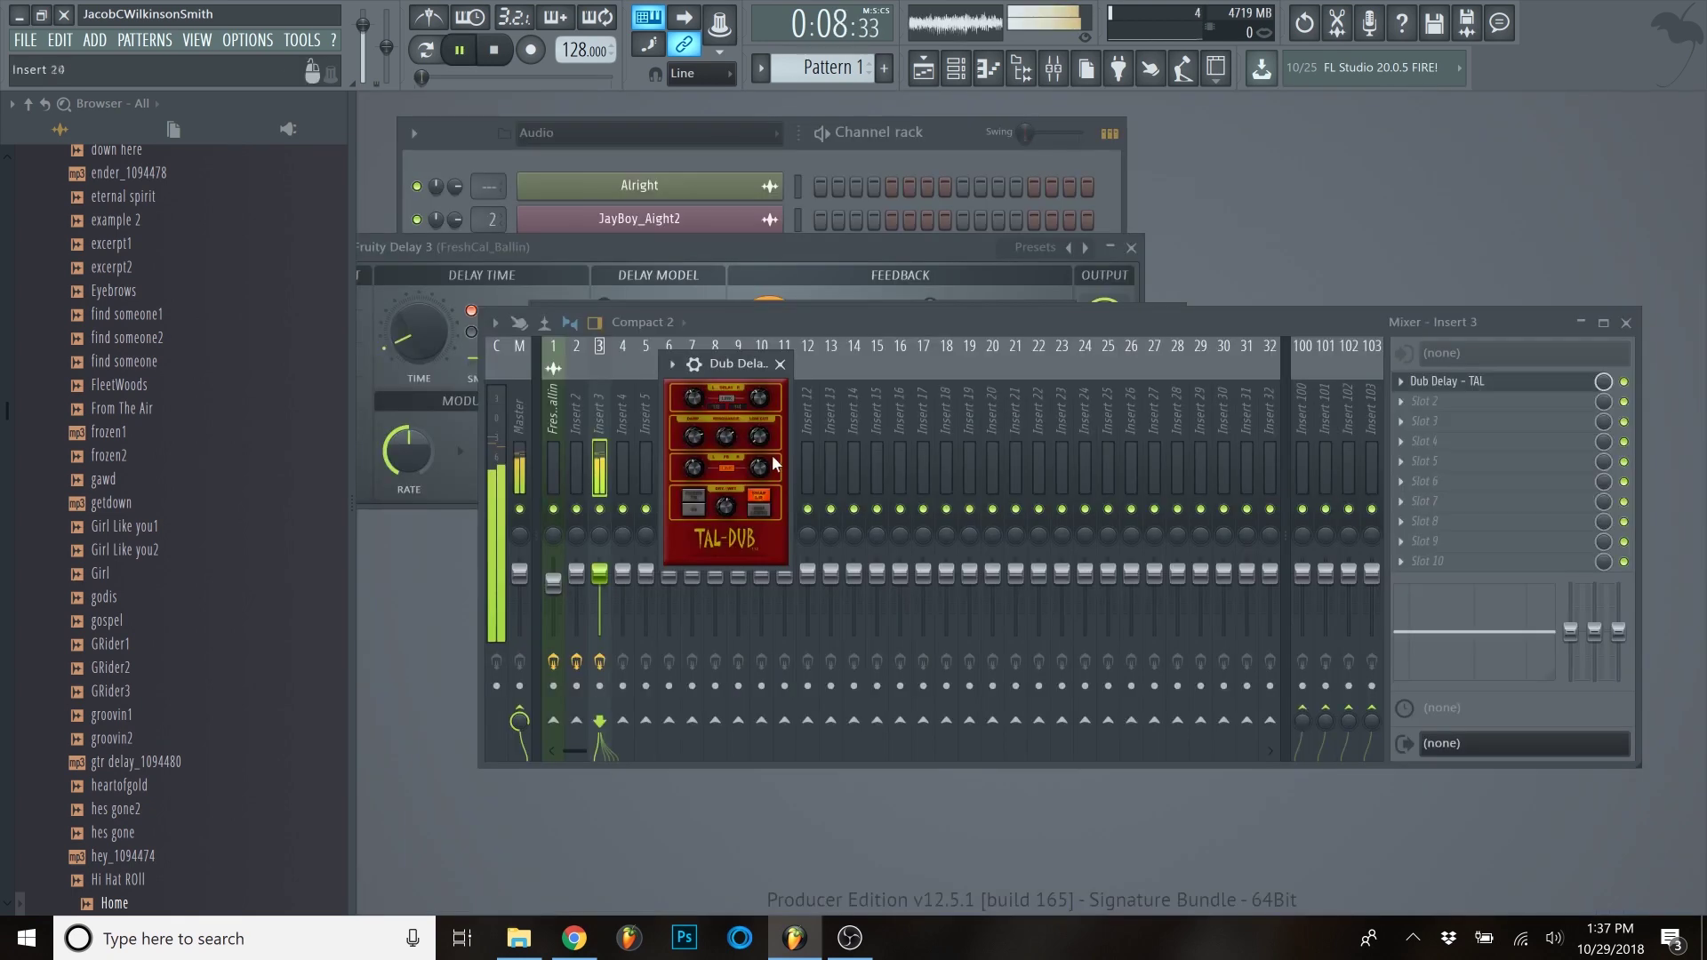
click(500, 57)
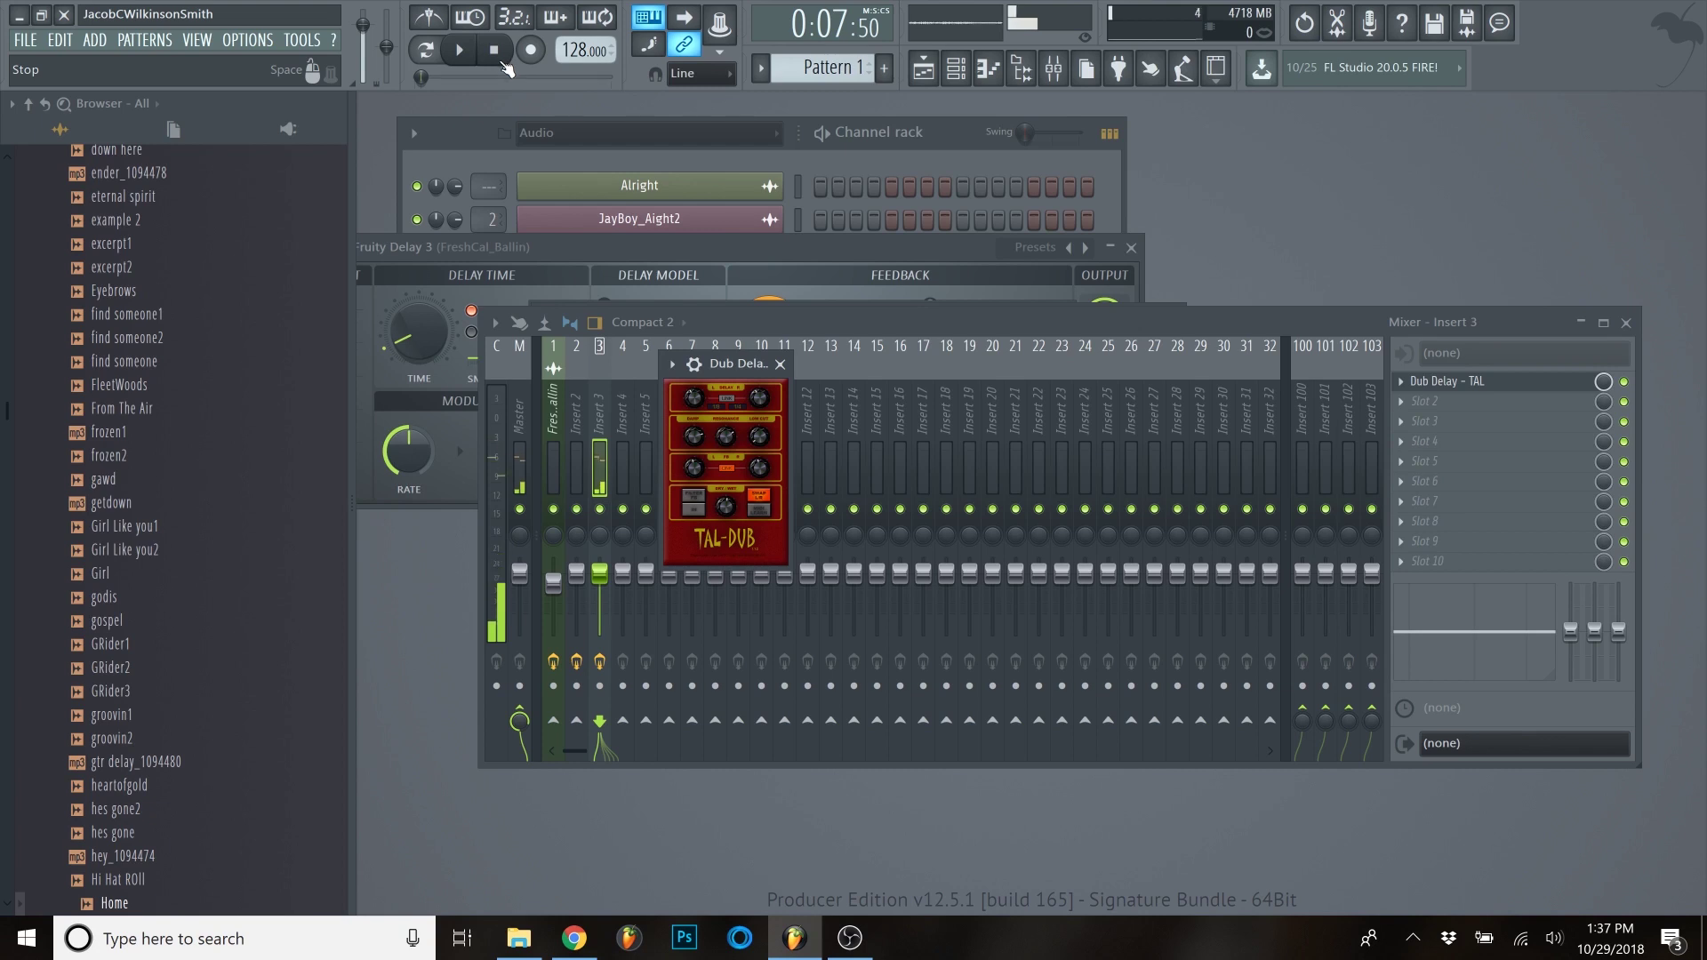
- Sweep TAL-Dub's dry/wet amount through its range, leave it at 0.01, and close the plugin
click(729, 508)
drag(729, 509, 715, 478)
drag(740, 546, 699, 290)
drag(729, 575, 733, 705)
drag(712, 233, 779, 948)
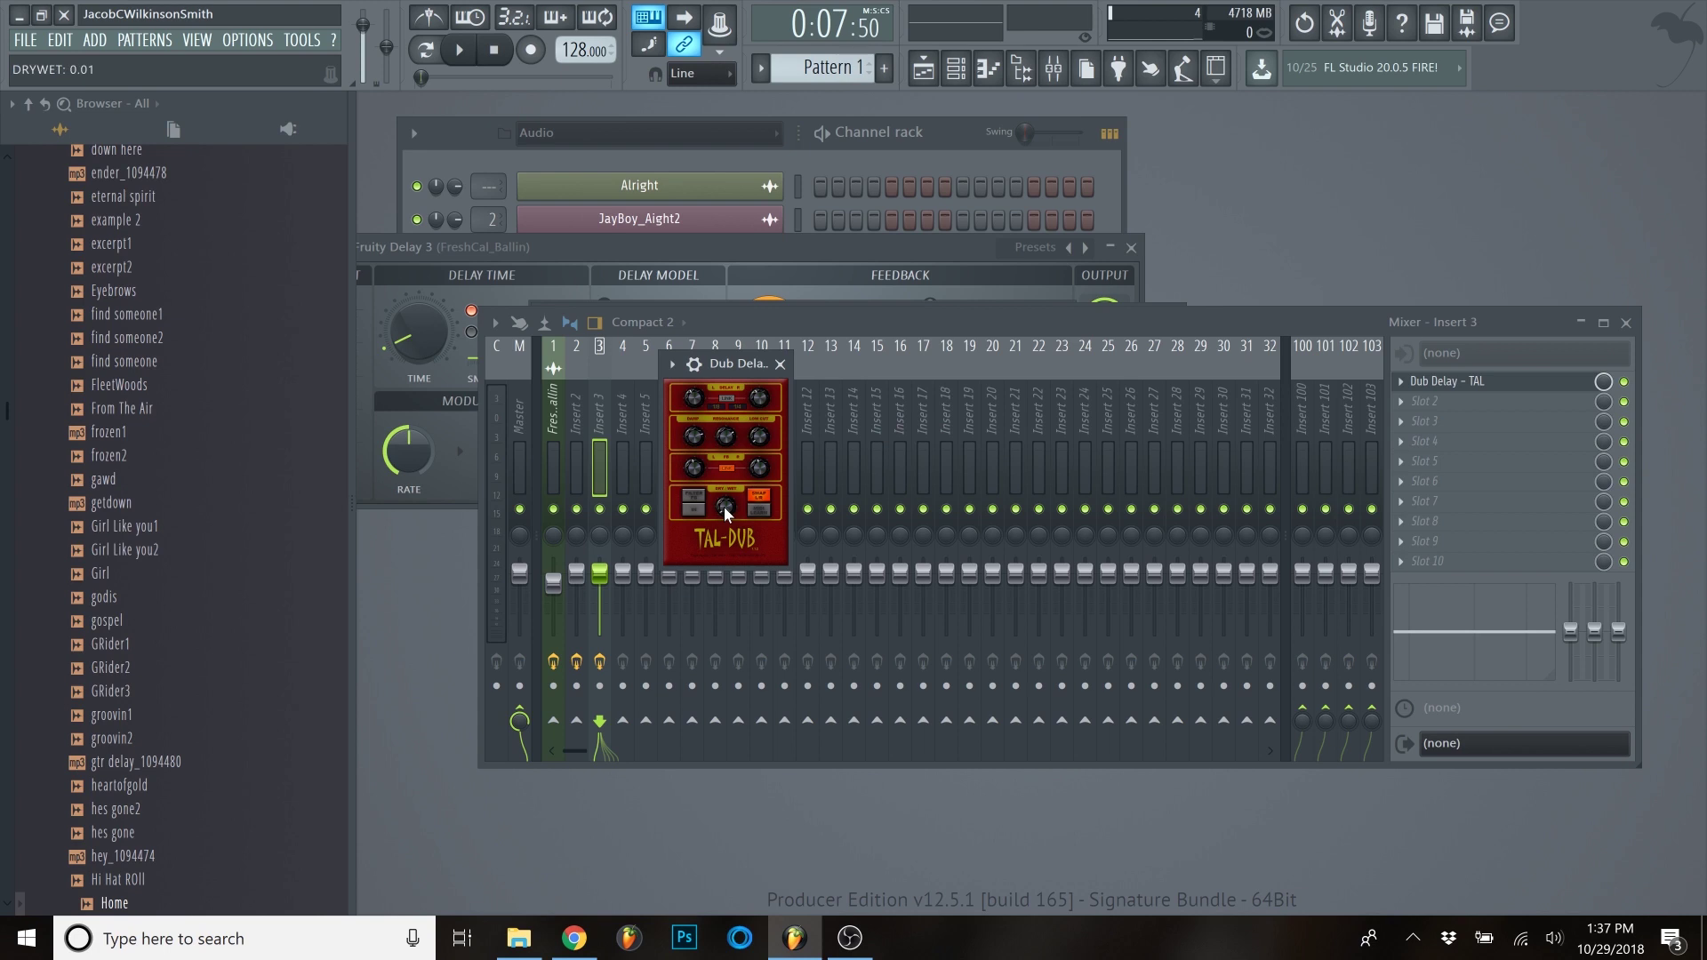
click(780, 364)
- Examine how the vocal tags are placed against the Sandra beat across the playlist
key(F5)
scroll(861, 409, down, 3)
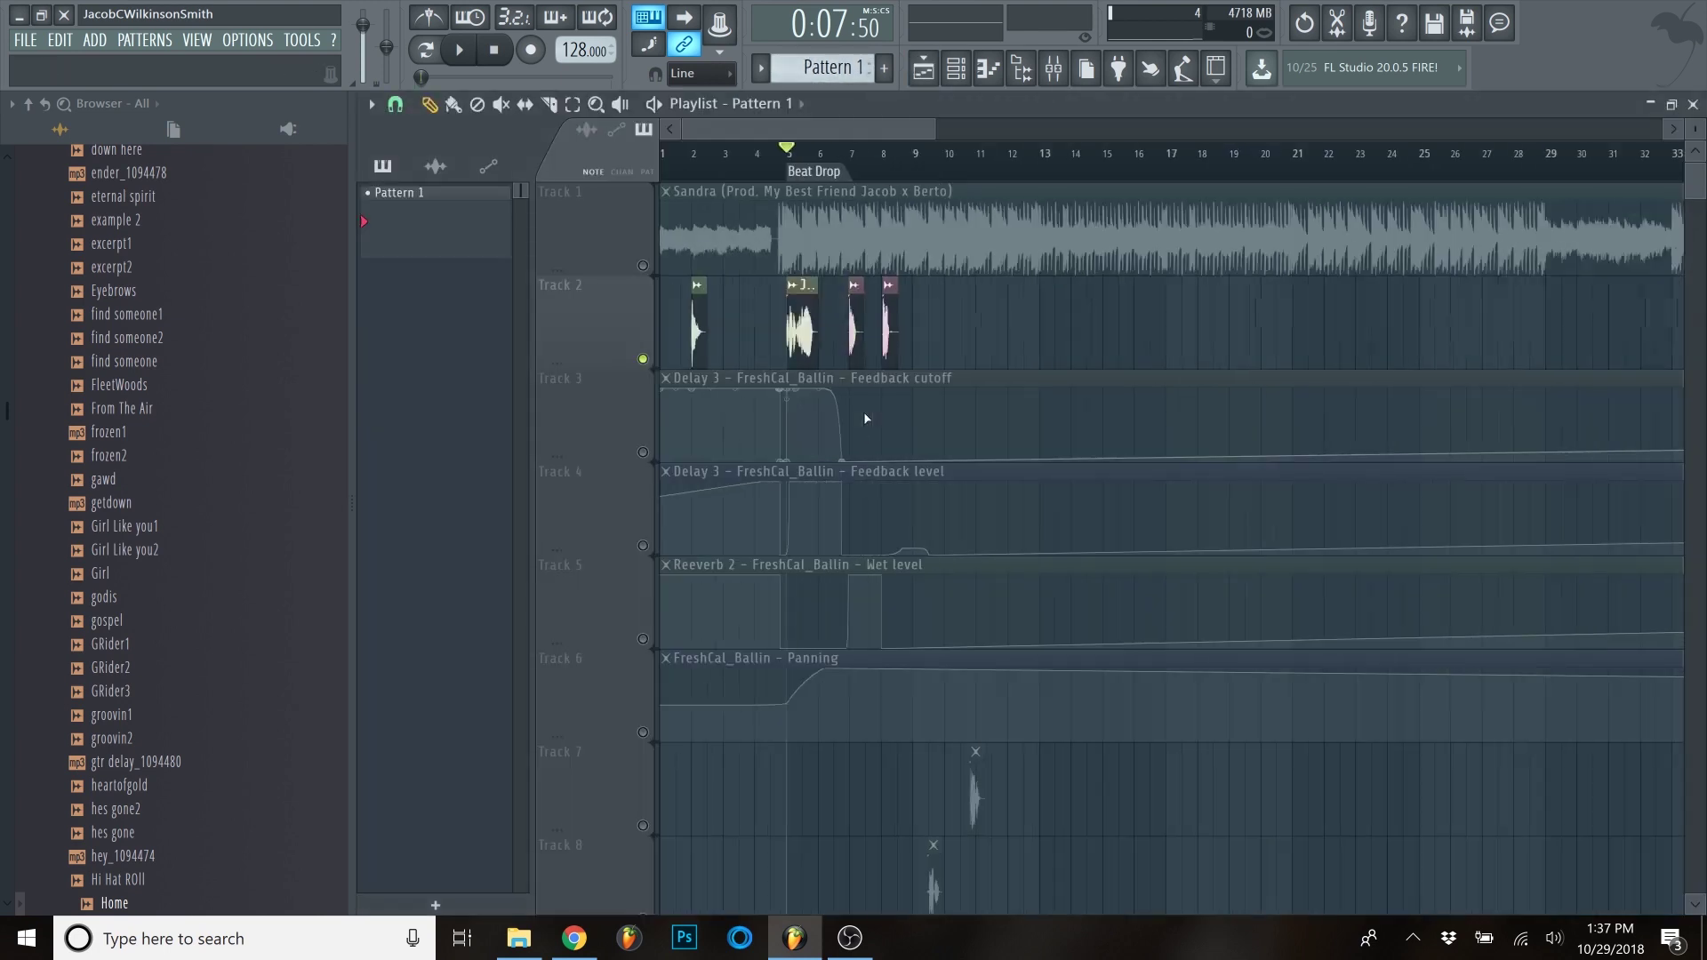
scroll(836, 434, down, 3)
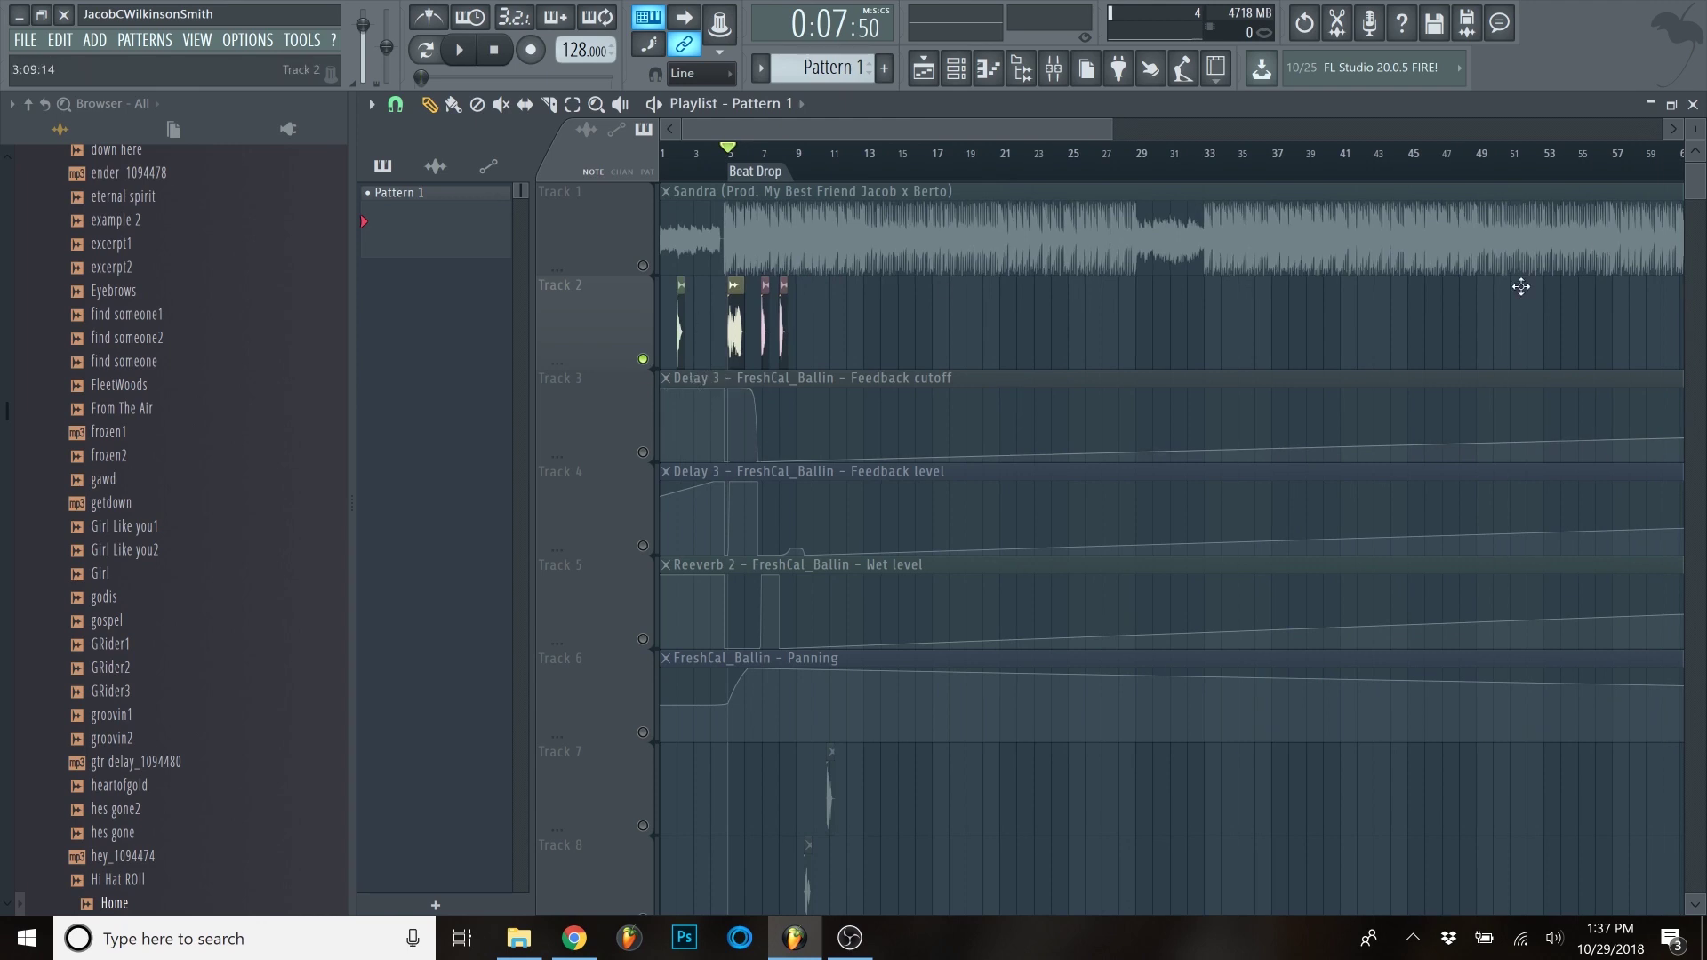
scroll(686, 241, up, 1)
scroll(687, 241, up, 3)
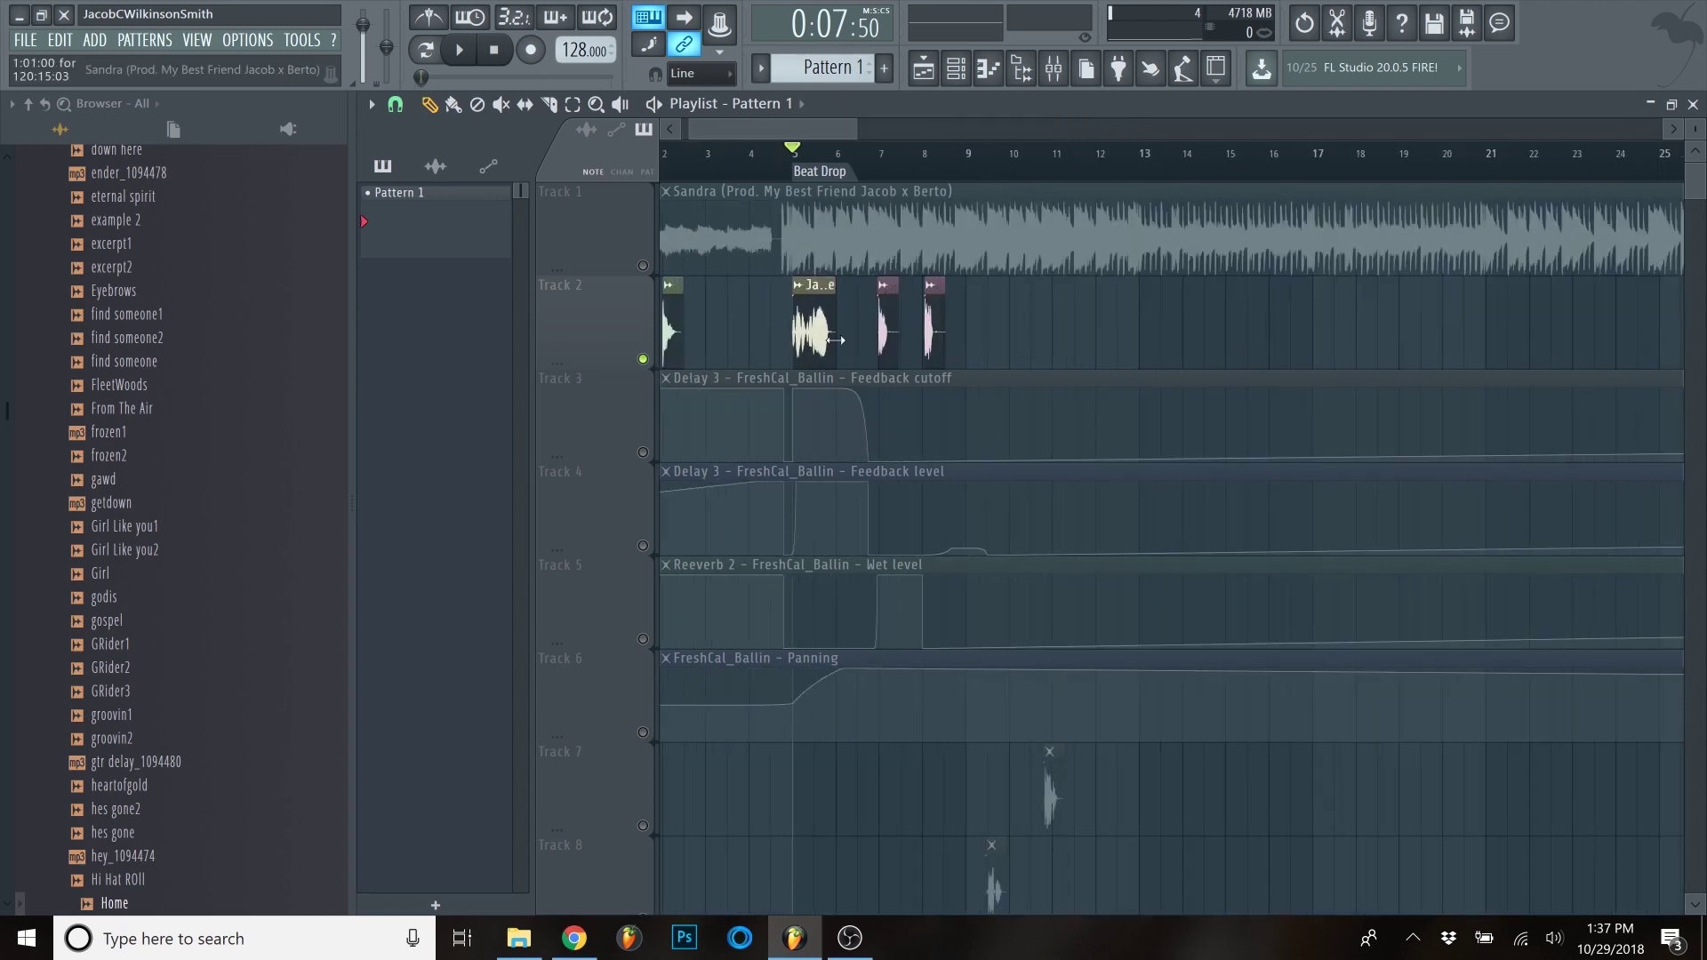
scroll(827, 434, down, 3)
scroll(720, 377, down, 1)
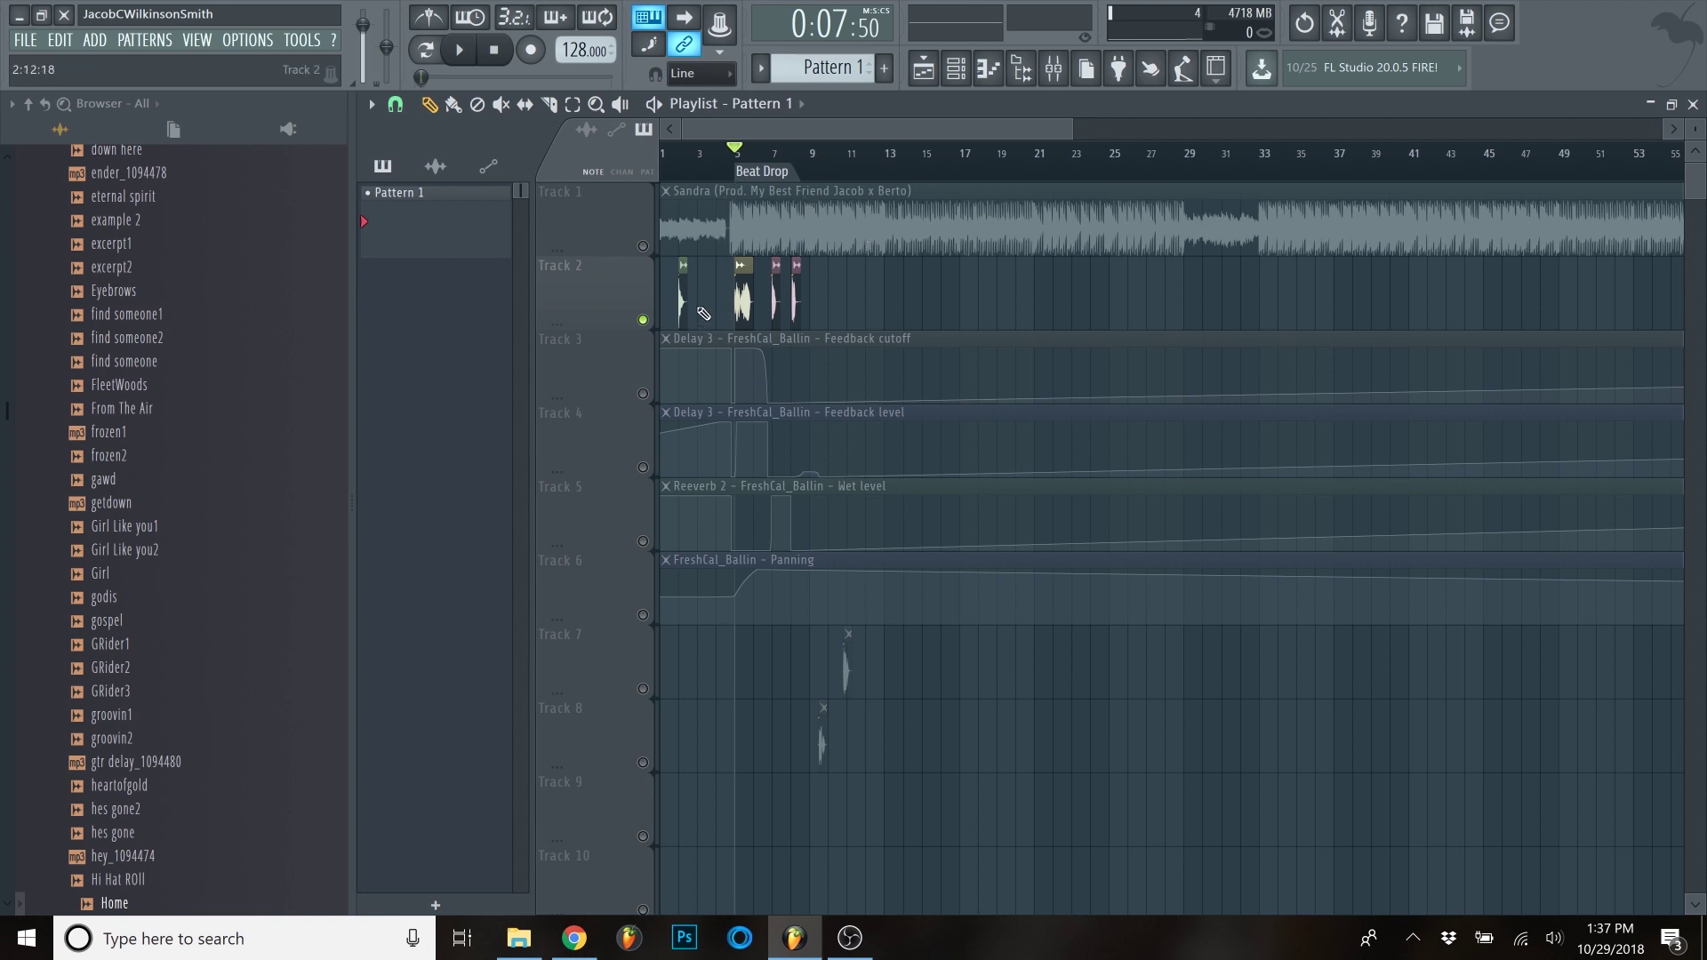
- Check the mixer routing in the JayBoy_HoustonInTheHouse clip's channel settings, then close them
scroll(697, 329, up, 2)
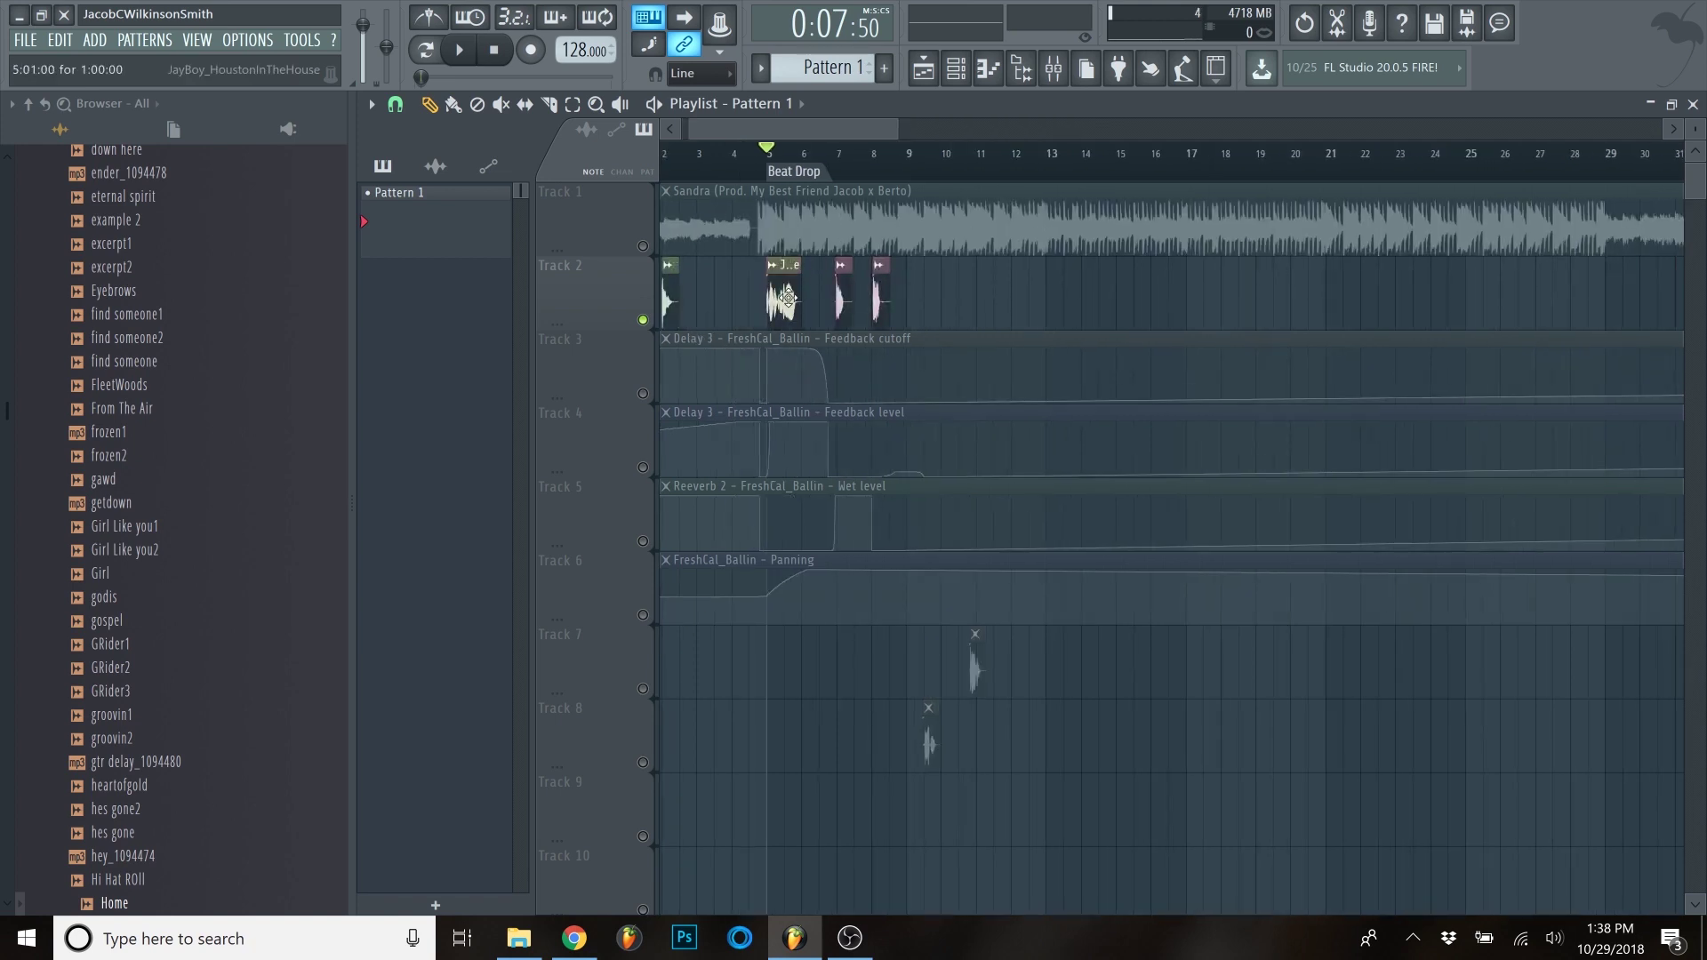
scroll(763, 692, down, 2)
scroll(856, 678, up, 2)
double_click(983, 236)
scroll(1005, 237, down, 1)
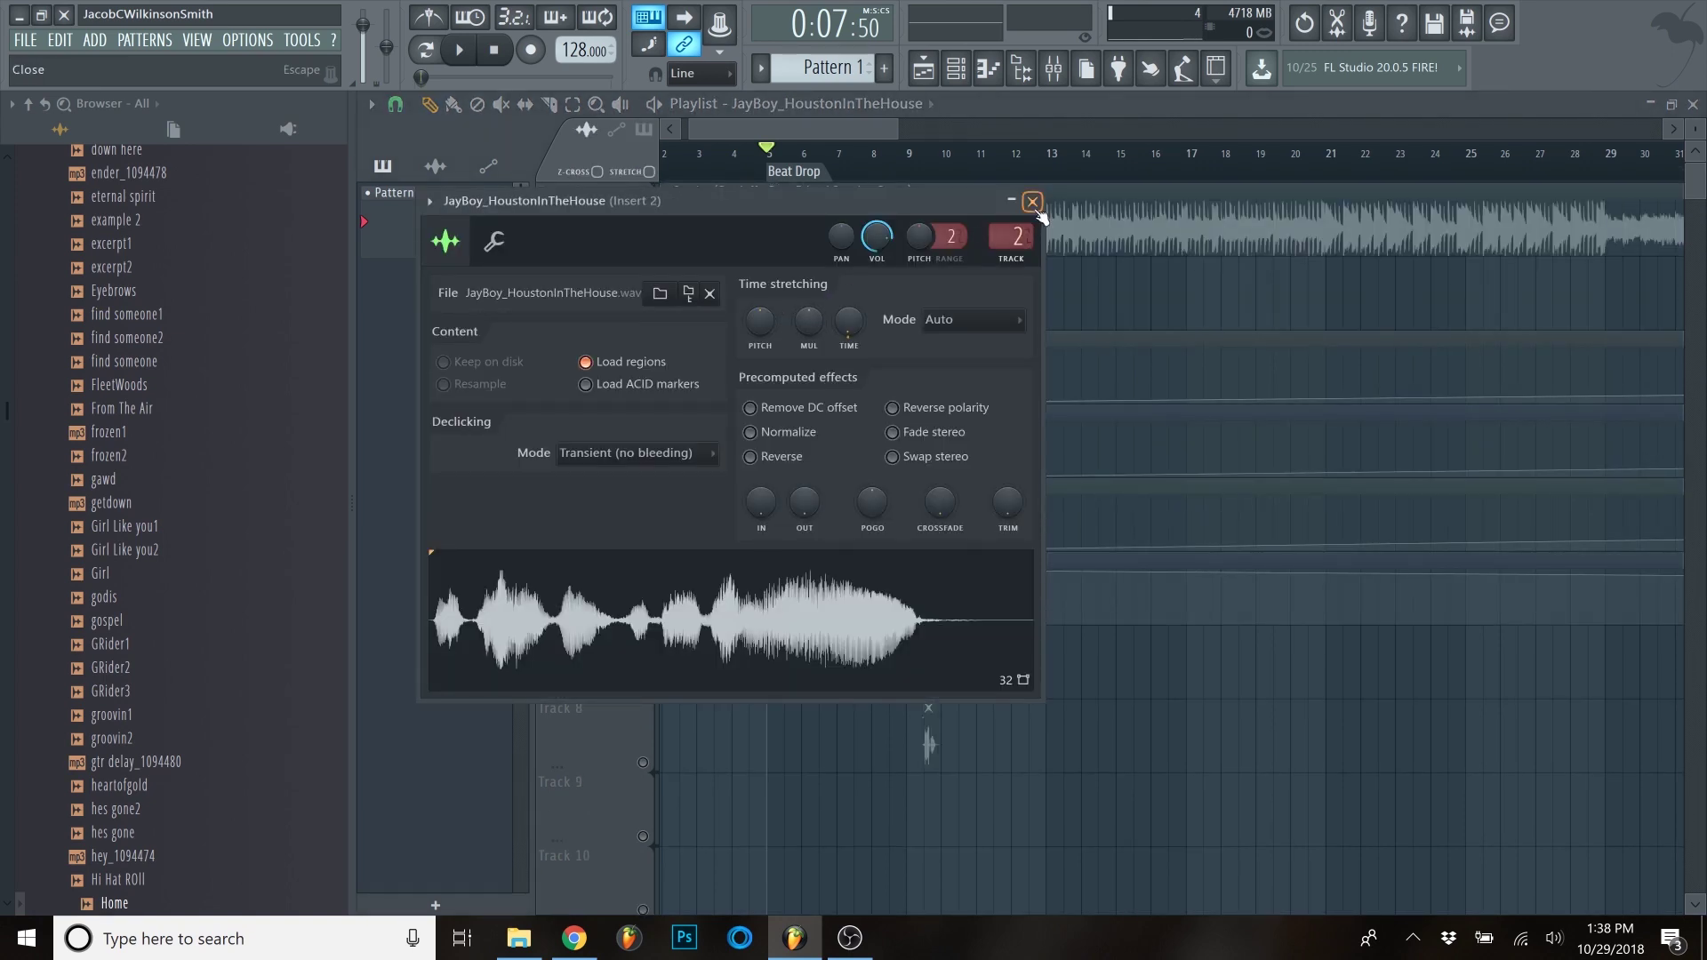
click(1033, 203)
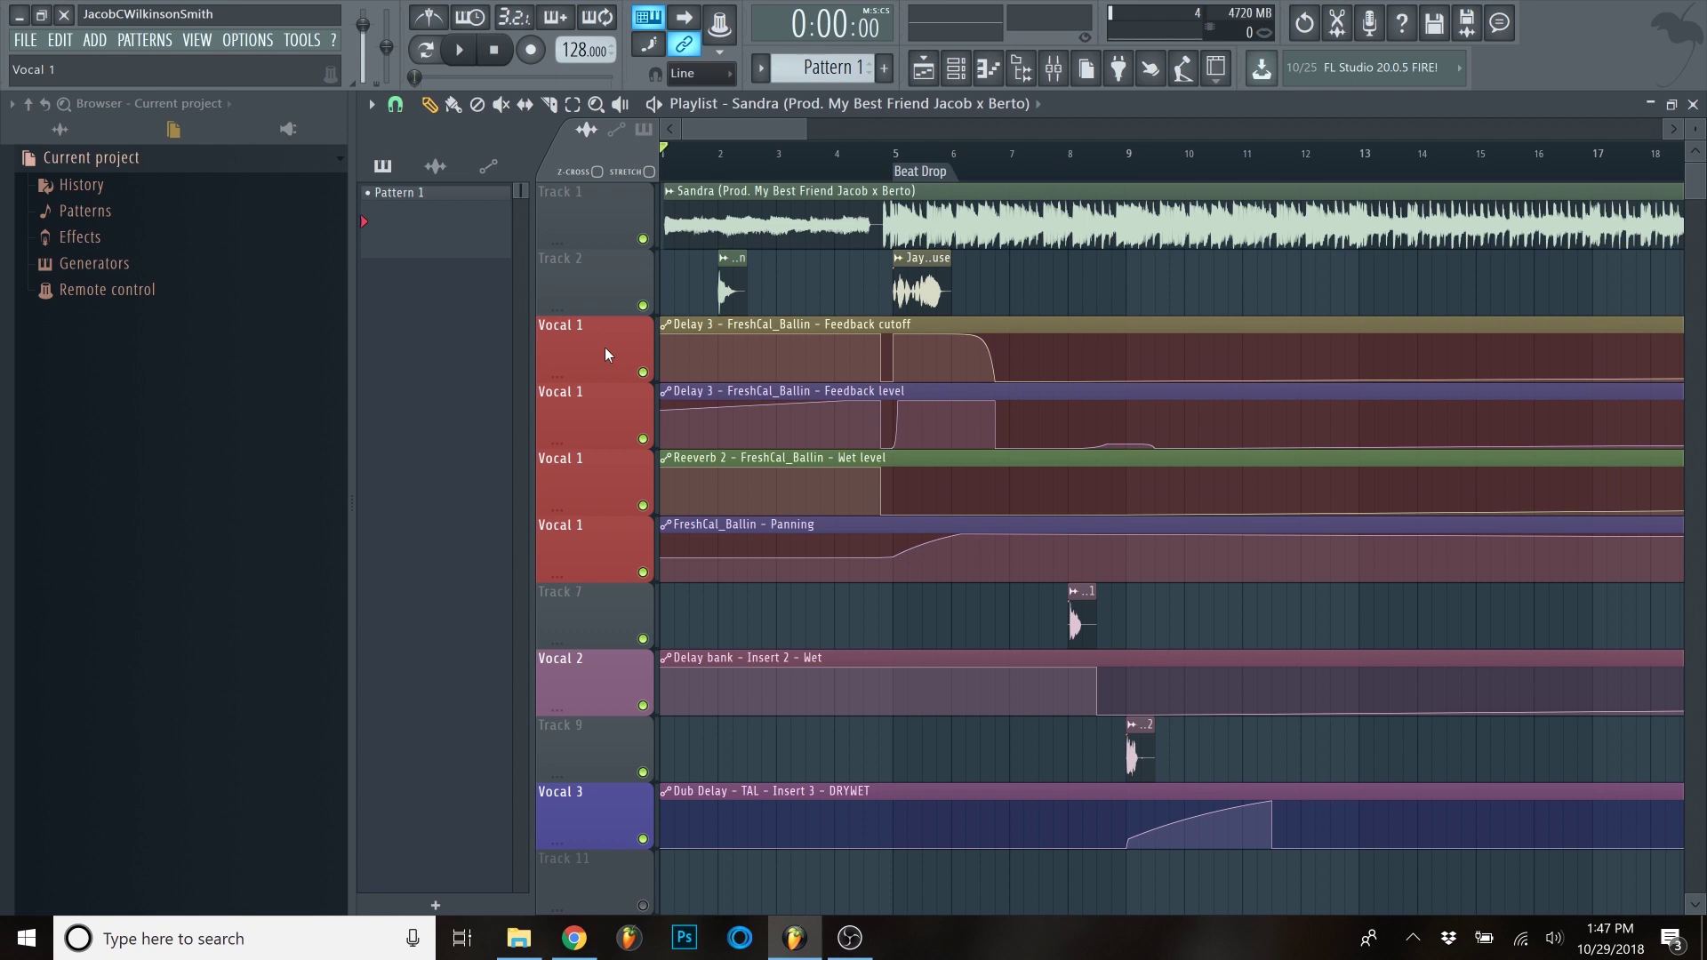
- Check the mixer track assignments of the FreshCal_Ballin, JayBoy_Aight1 and JayBoy_Aight2 clips in their channel settings
scroll(610, 548, down, 1)
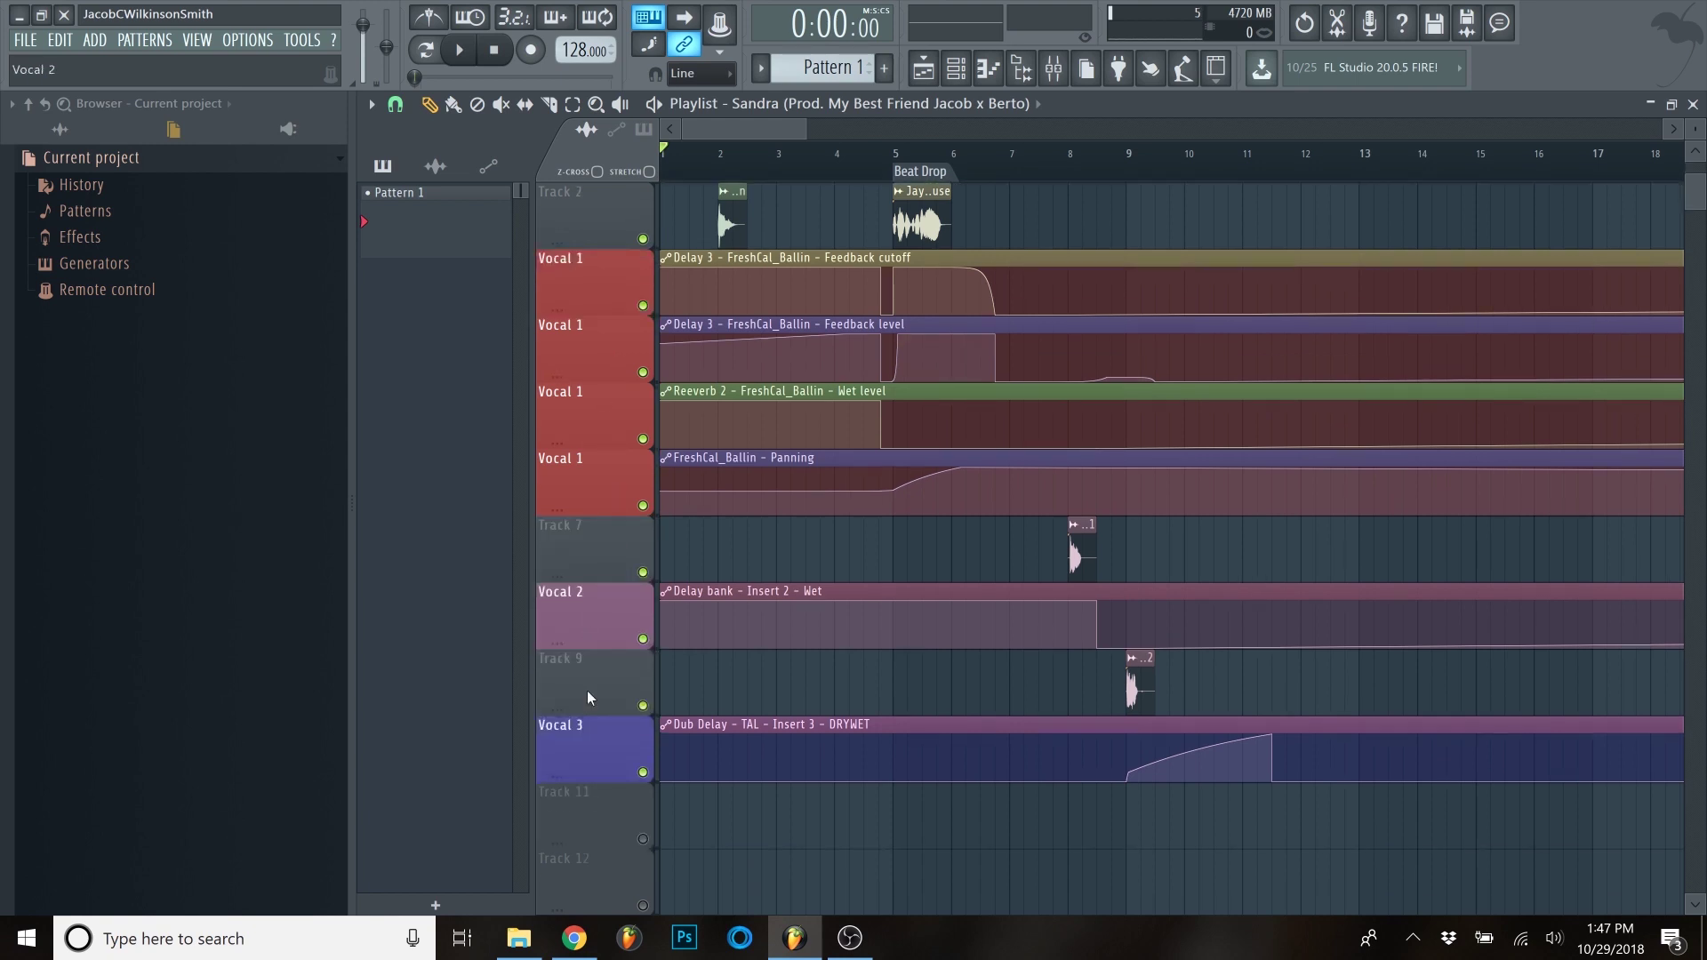
scroll(615, 489, up, 1)
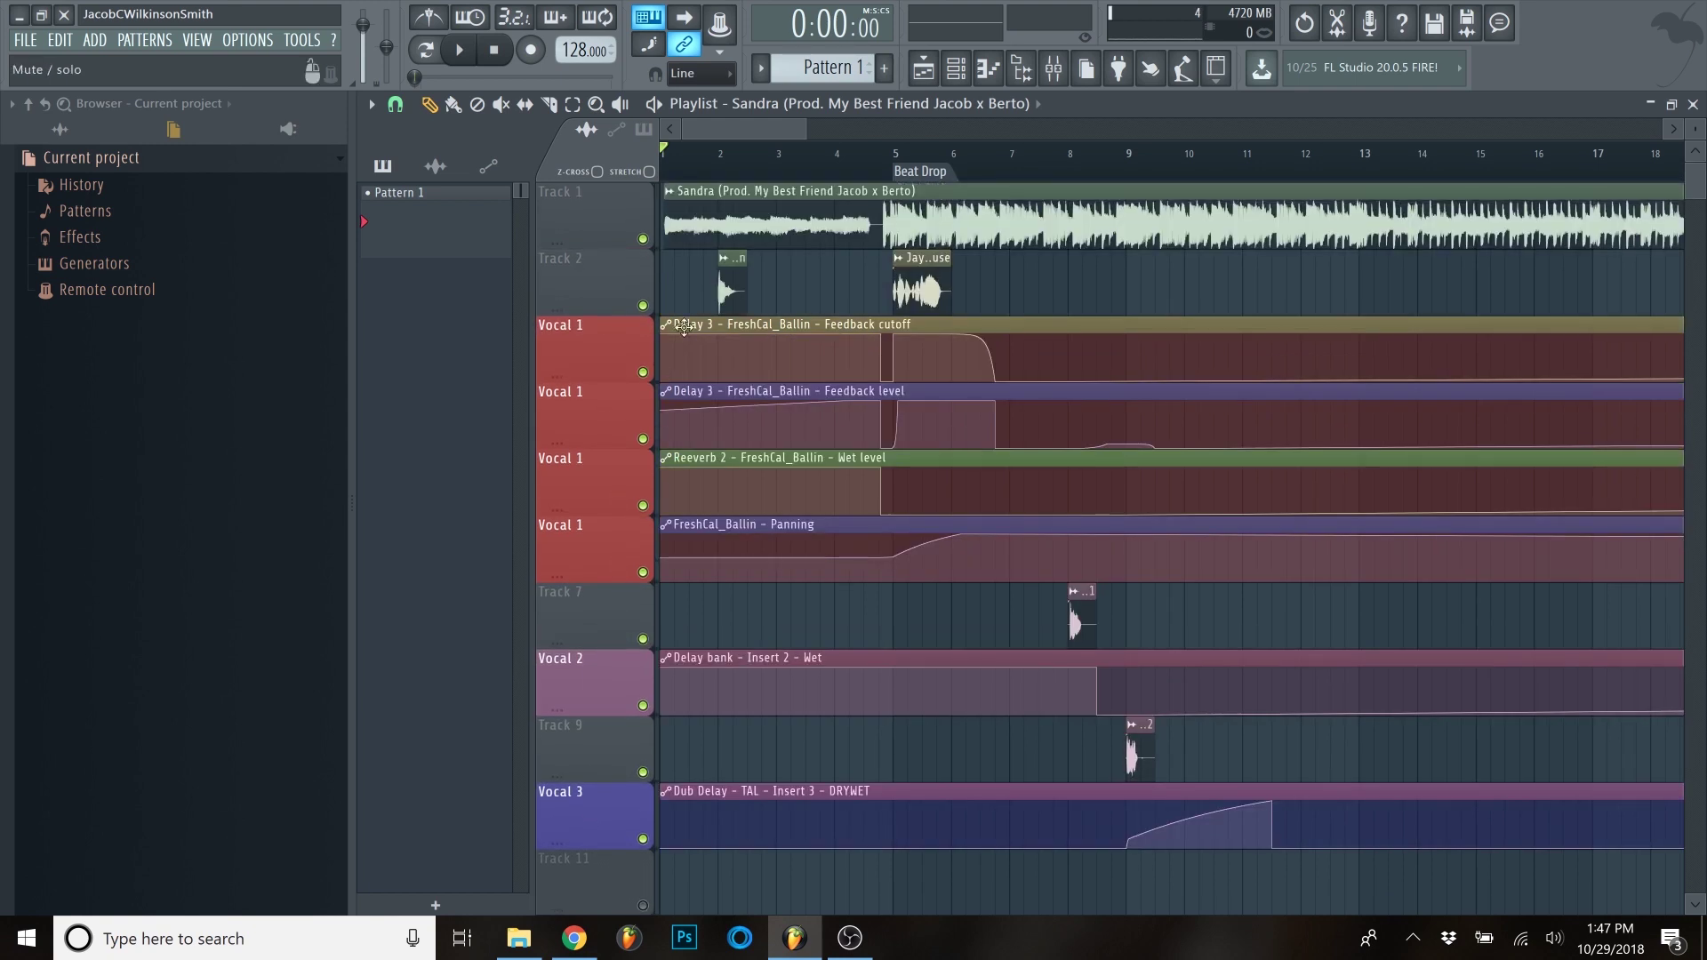
double_click(728, 287)
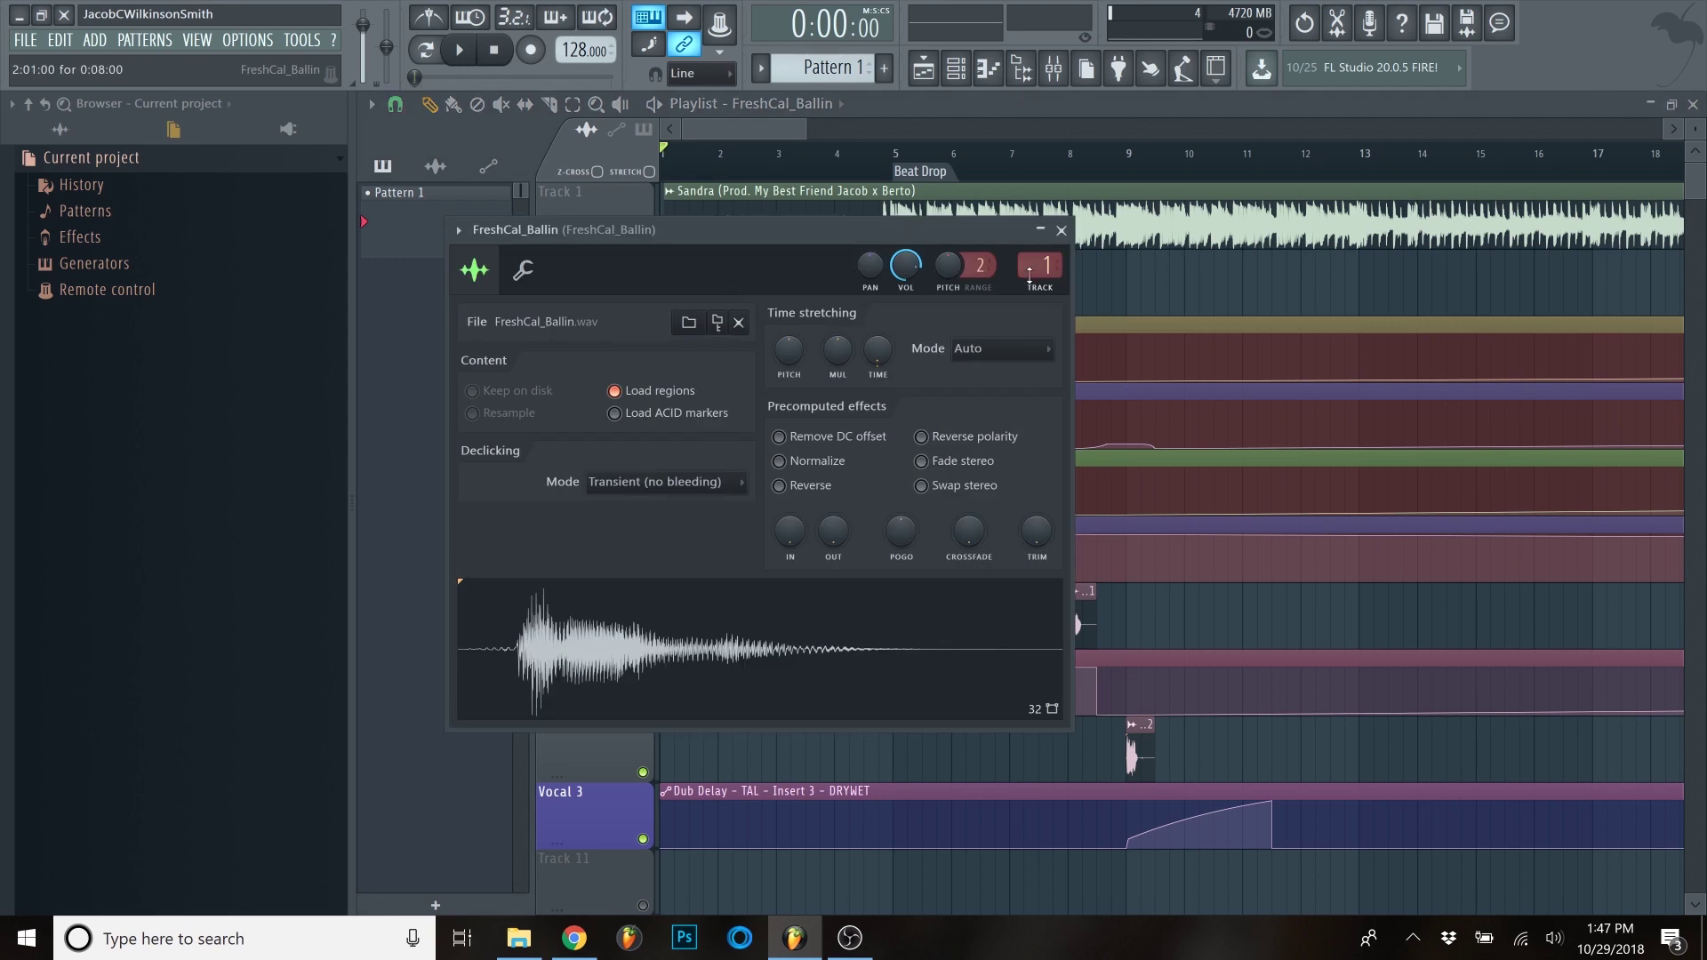
click(1064, 231)
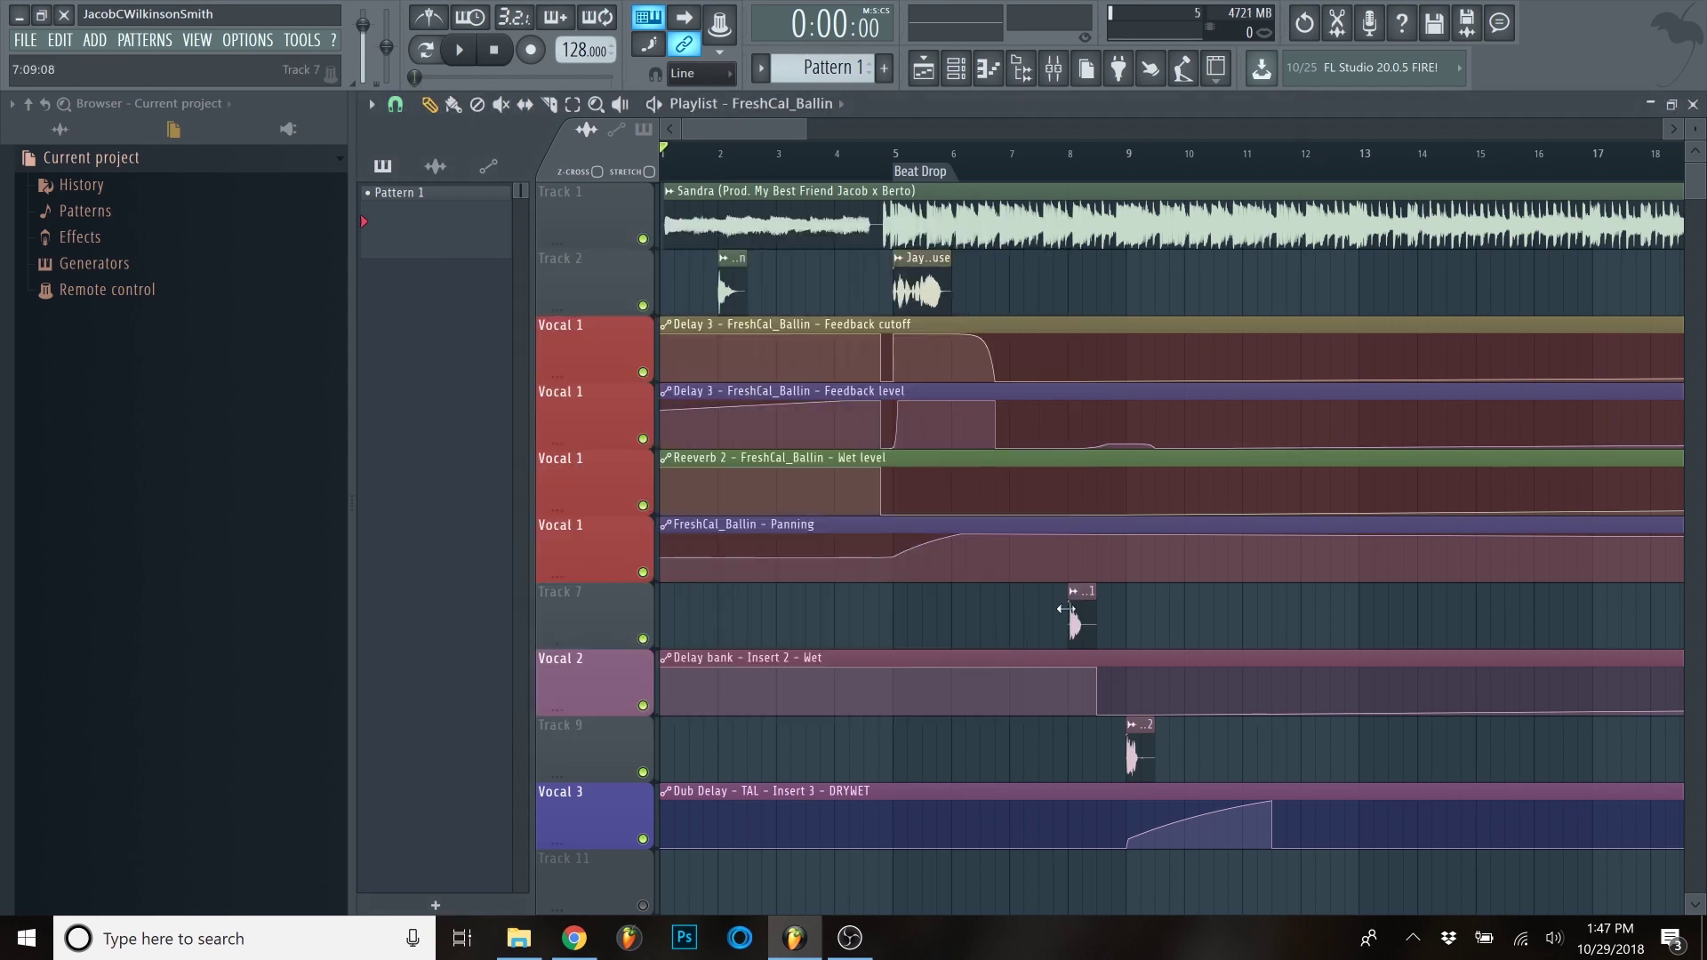
double_click(1074, 610)
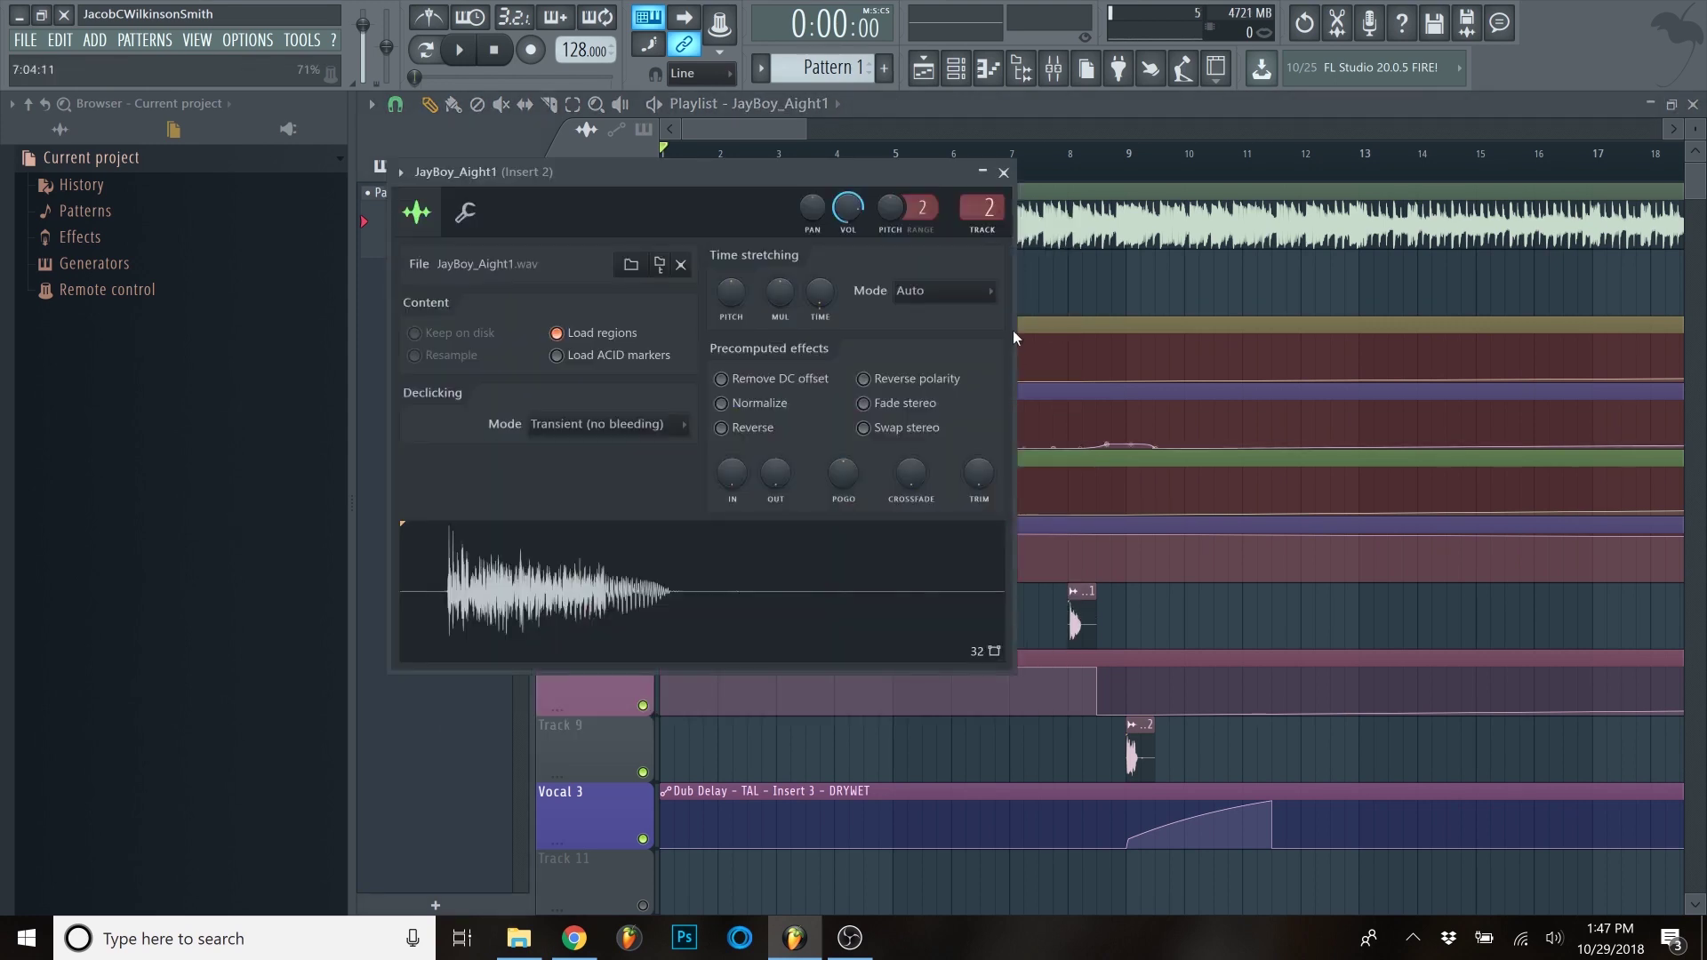
click(1004, 171)
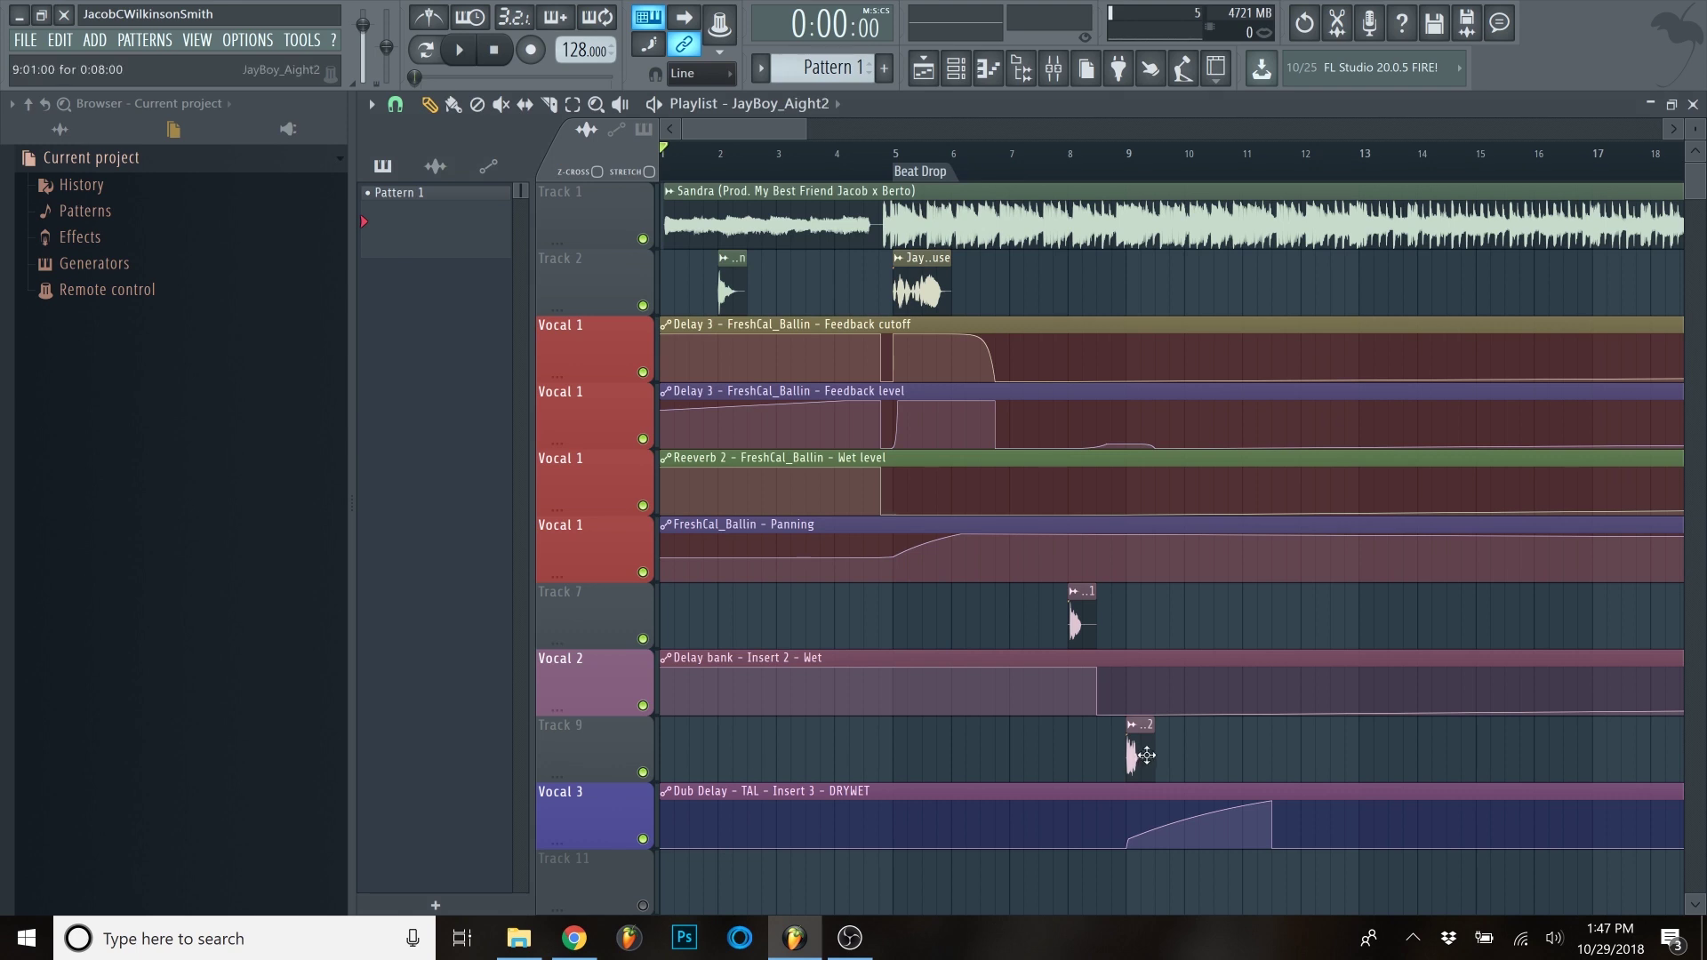
double_click(1129, 756)
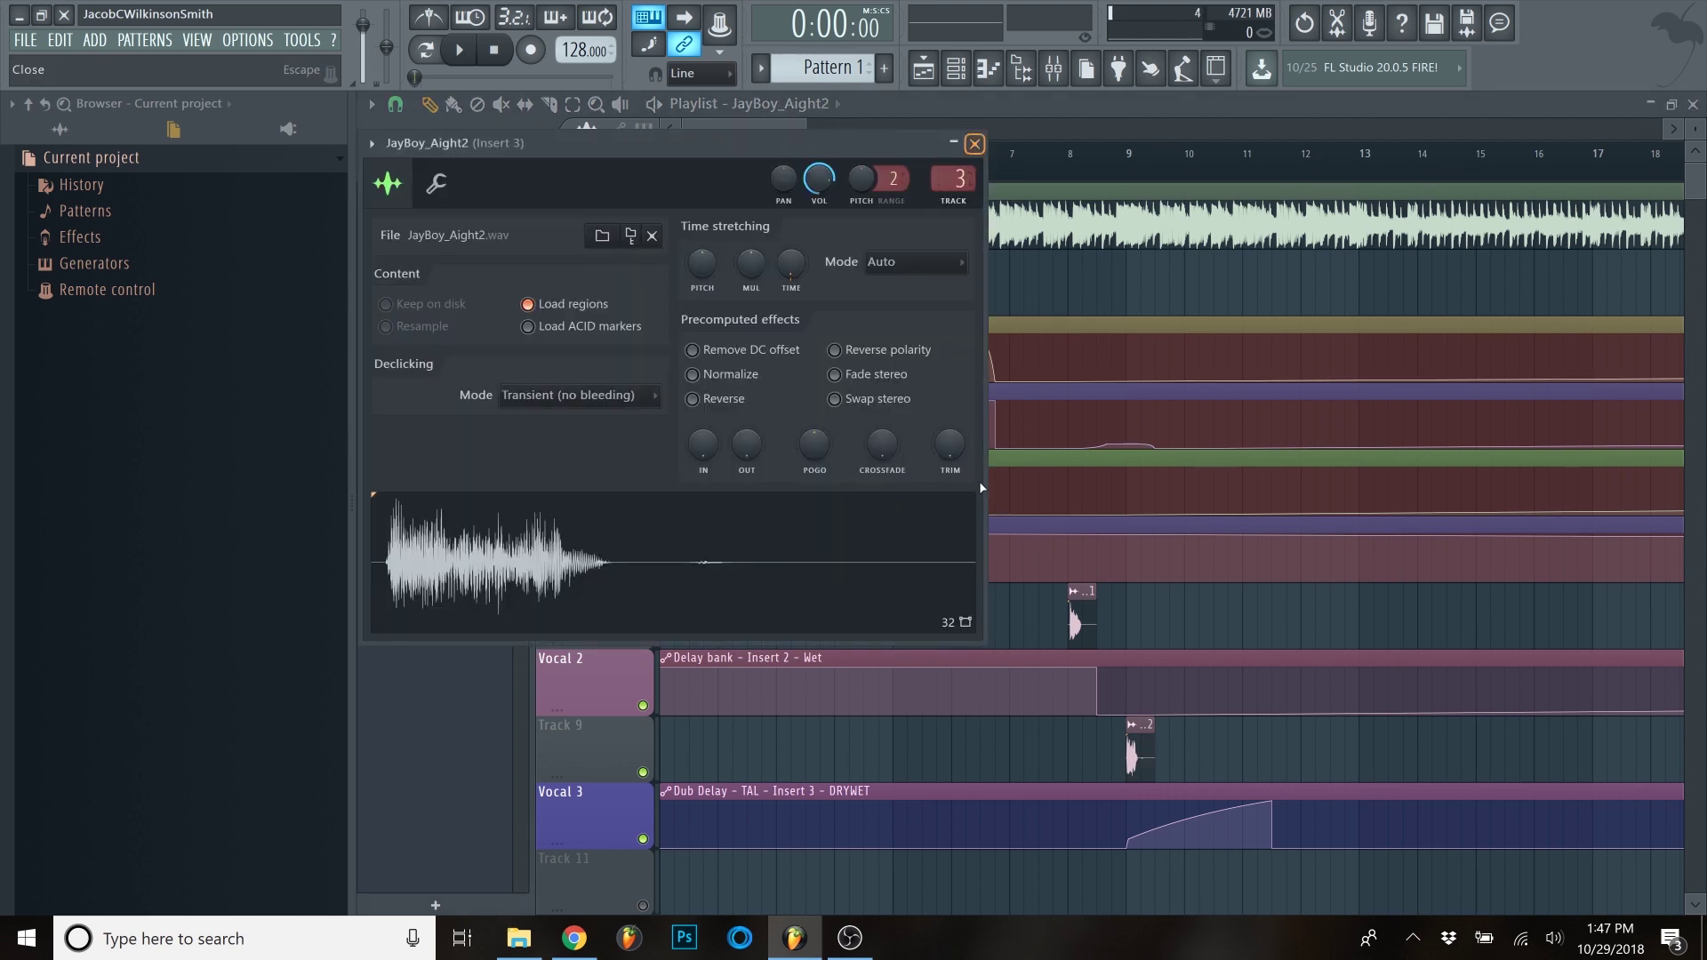
click(975, 144)
- Examine how the Vocal 1, Vocal 2 and Vocal 3 automation lanes line up with the tags around the beat drop
scroll(918, 483, down, 3)
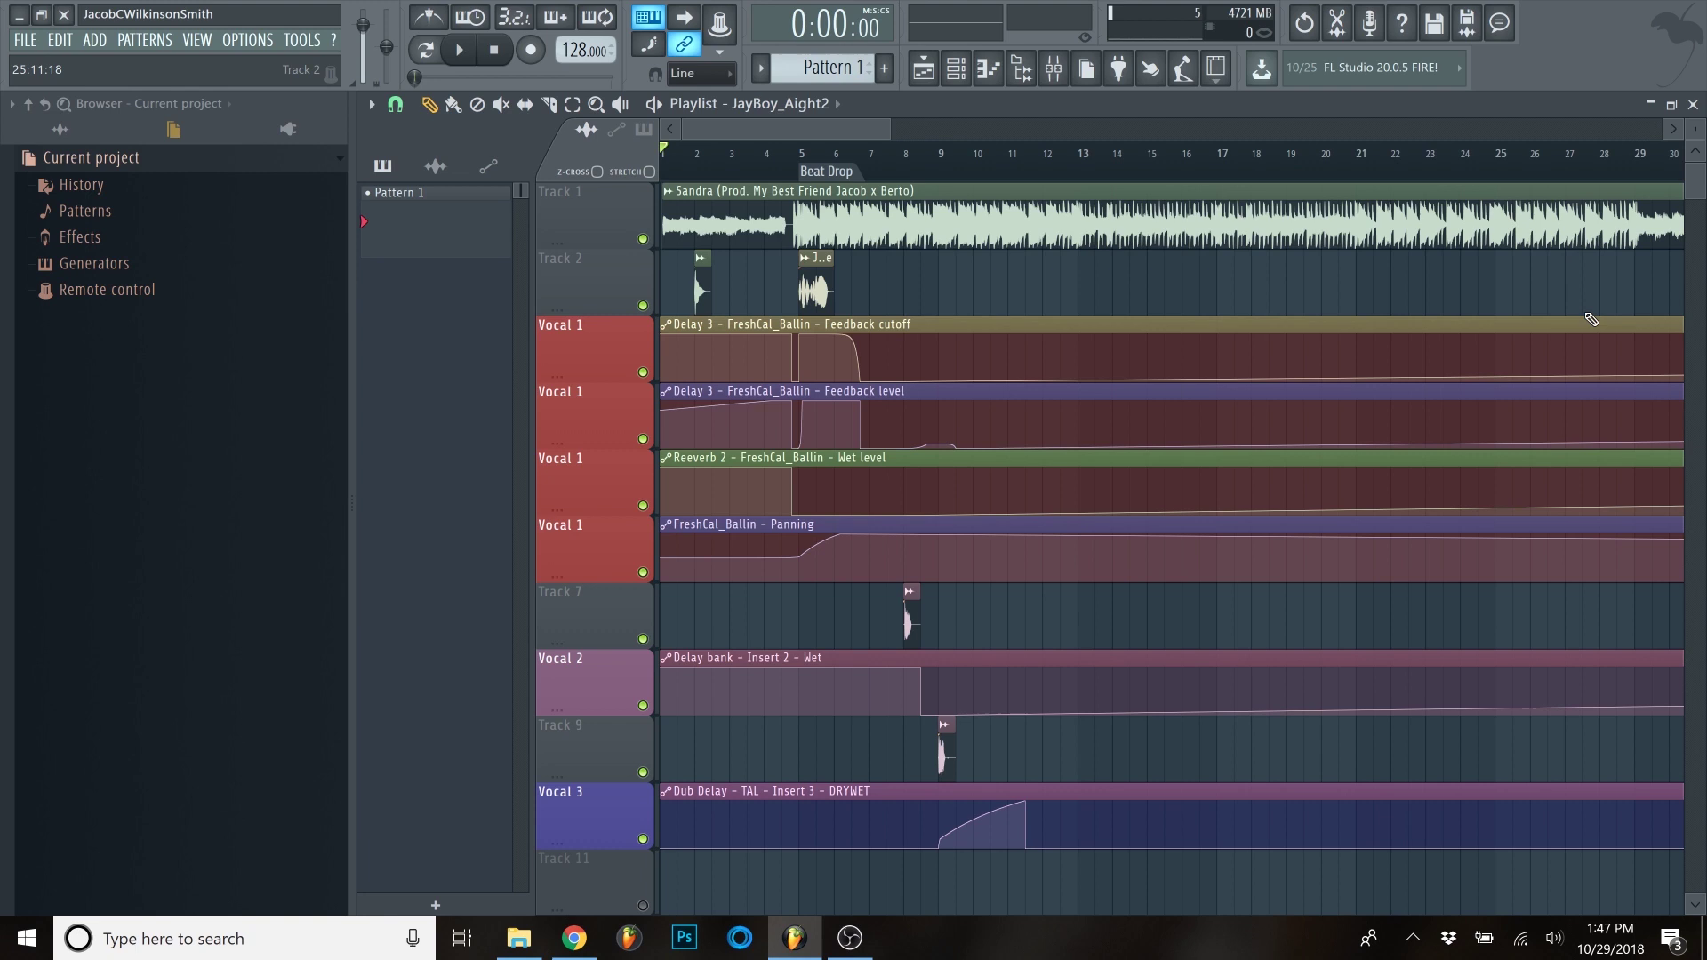
scroll(948, 523, up, 2)
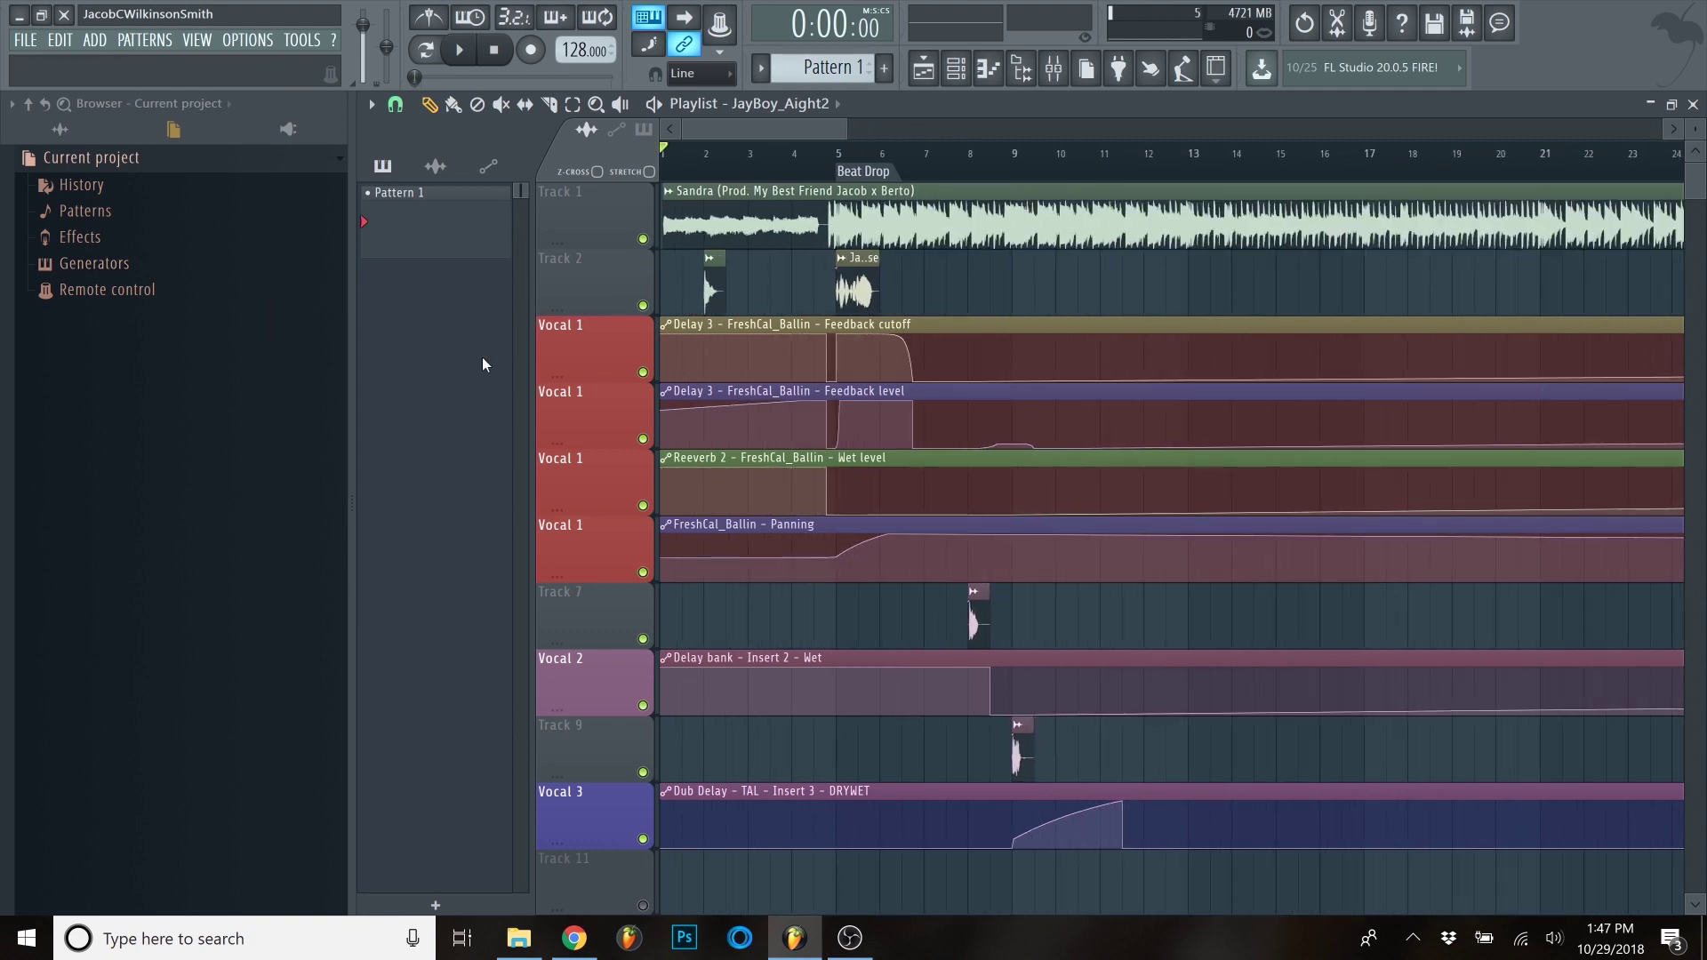
scroll(656, 172, up, 3)
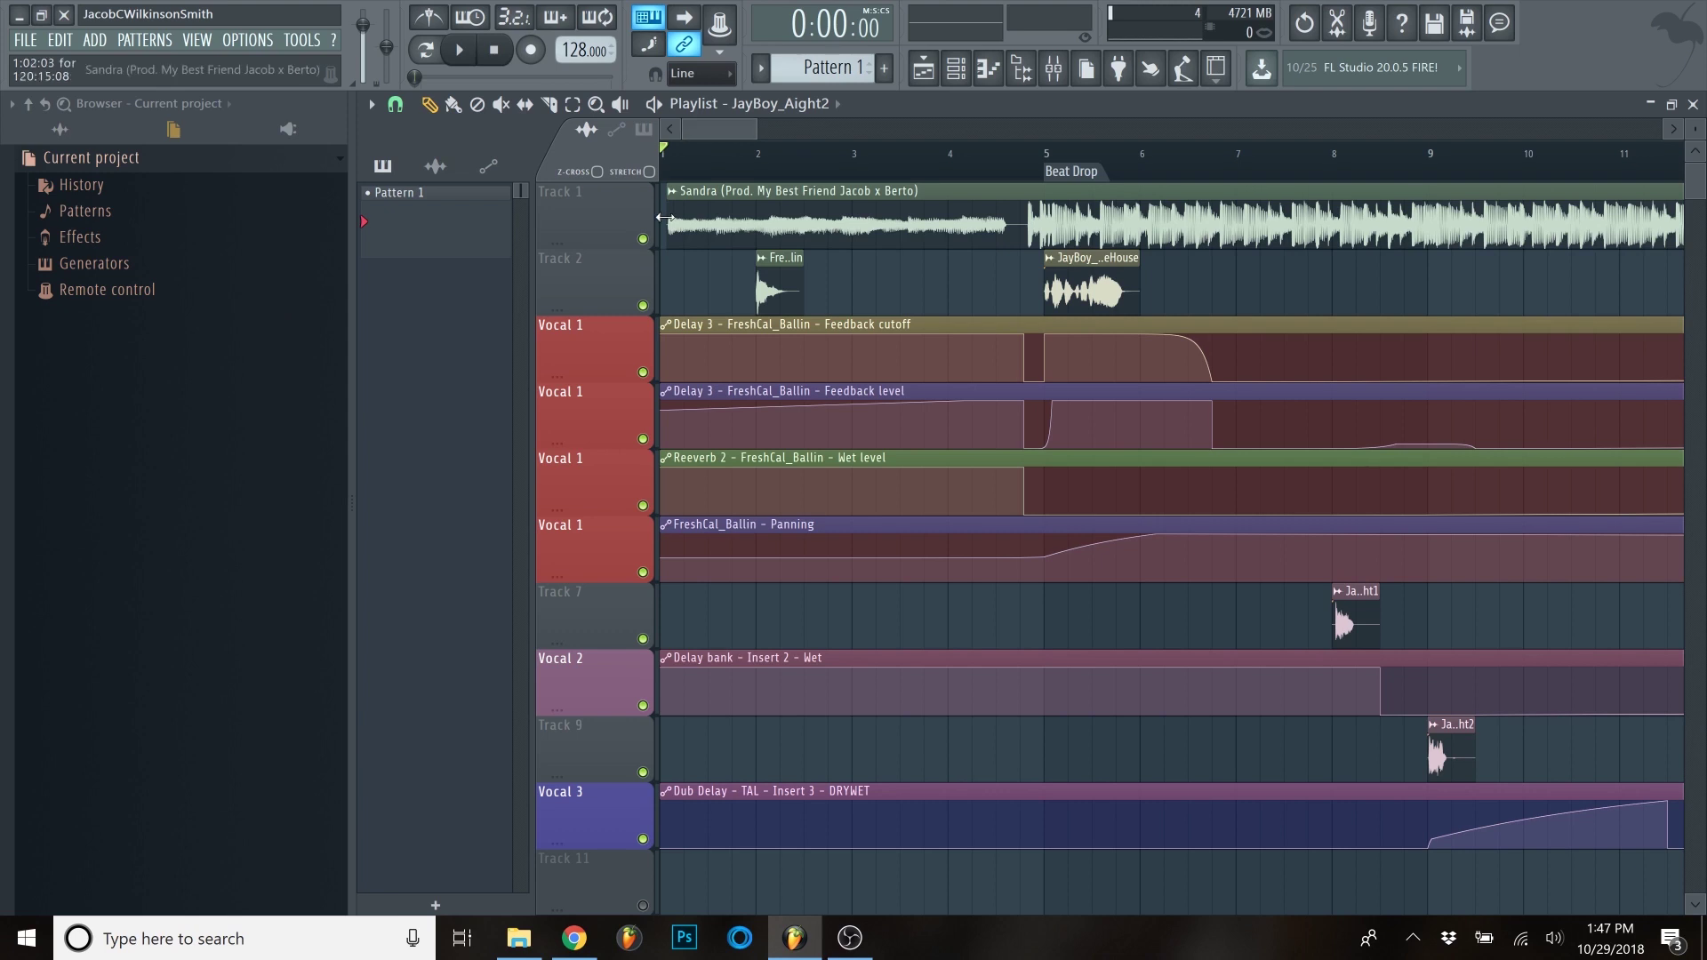
scroll(927, 449, down, 1)
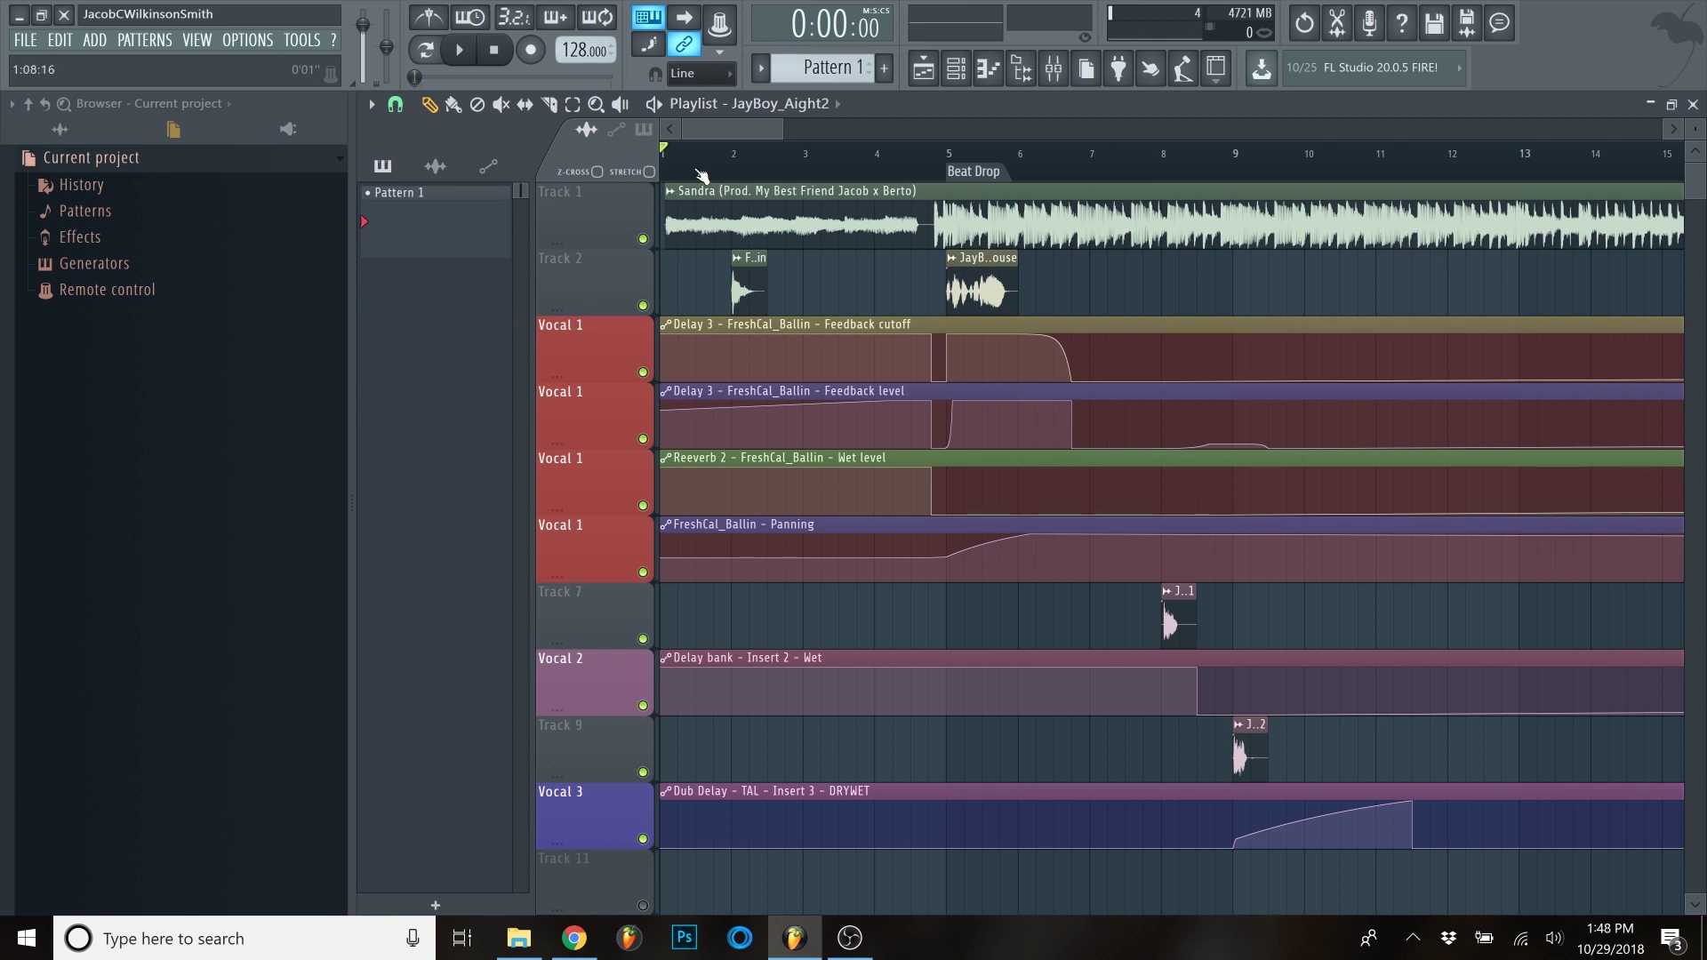
drag(726, 165, 598, 185)
mouse_move(1695, 128)
mouse_down()
mouse_move(1695, 145)
mouse_move(1697, 124)
mouse_up()
scroll(1001, 364, down, 1)
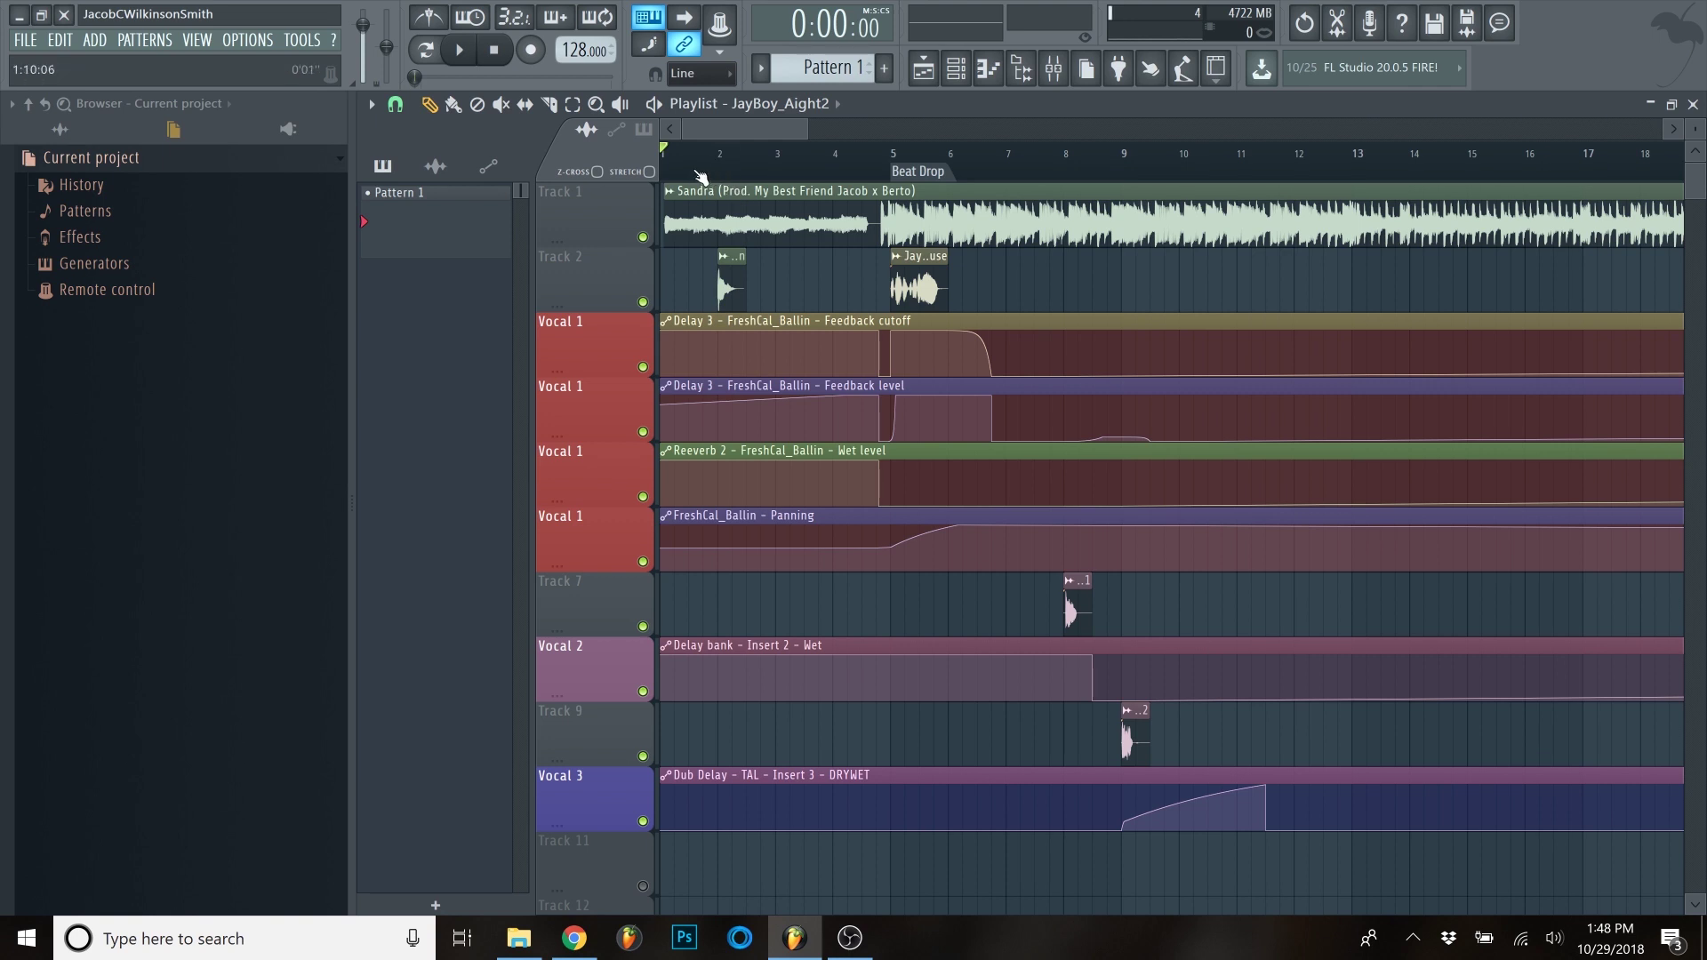
scroll(552, 262, up, 2)
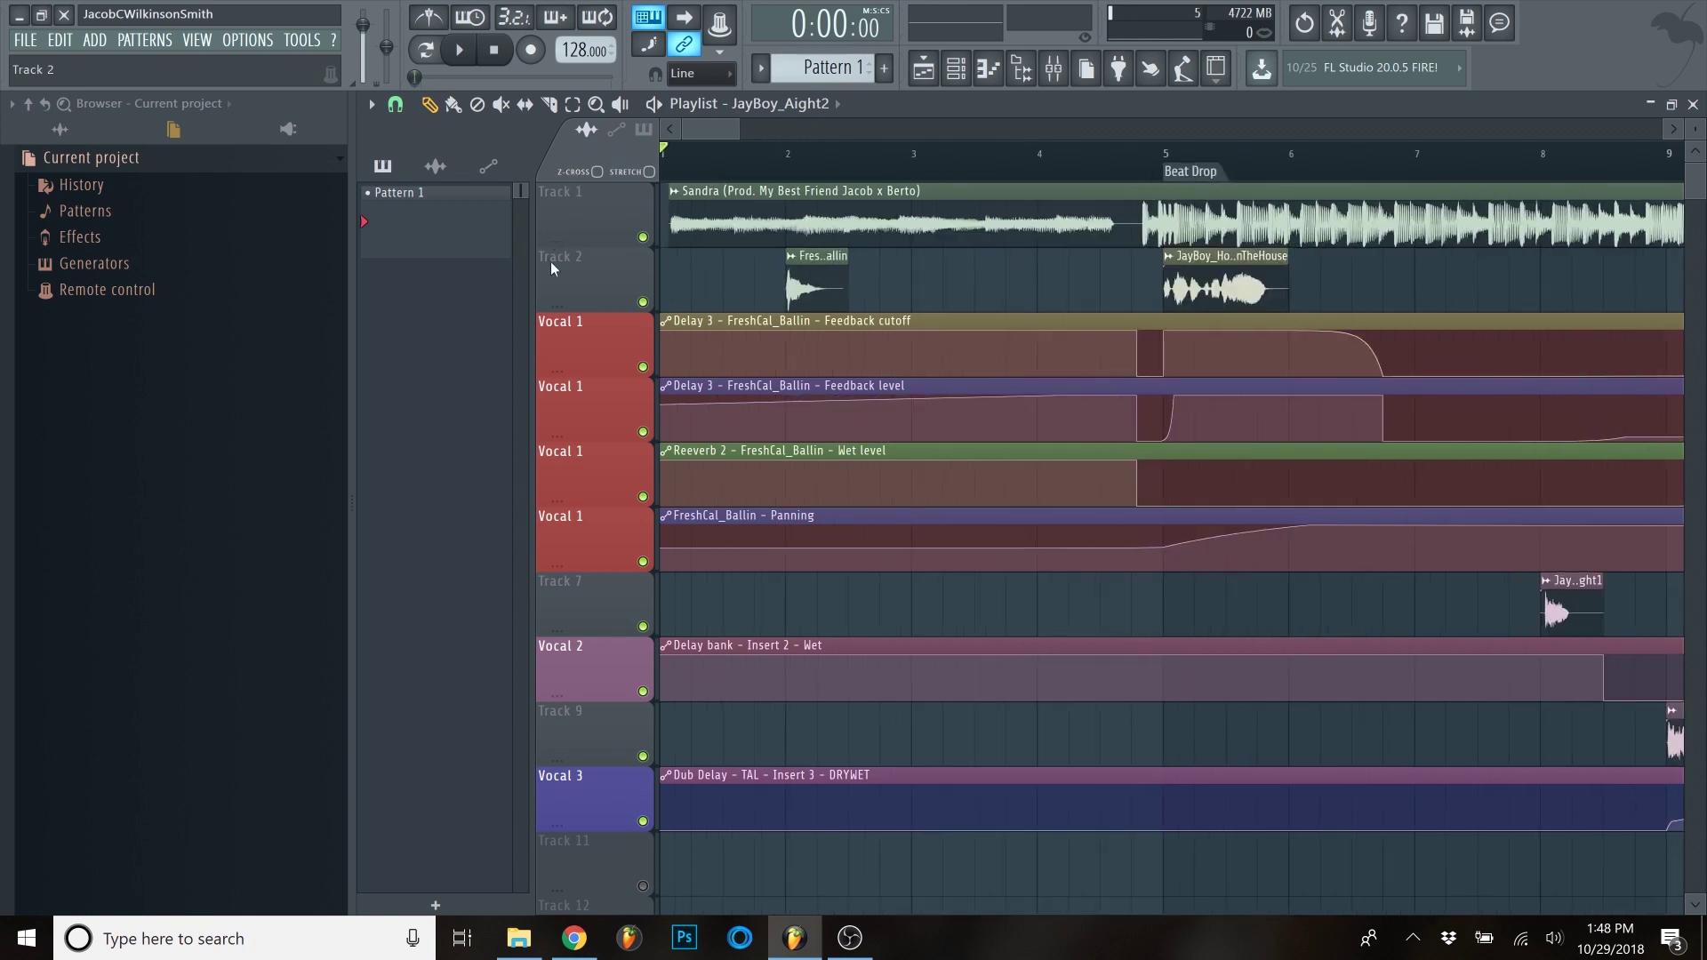
- Play the arrangement from the start to about bar 12 to hear all the processed vocal tags, and stop playback
key(space)
scroll(1076, 387, down, 1)
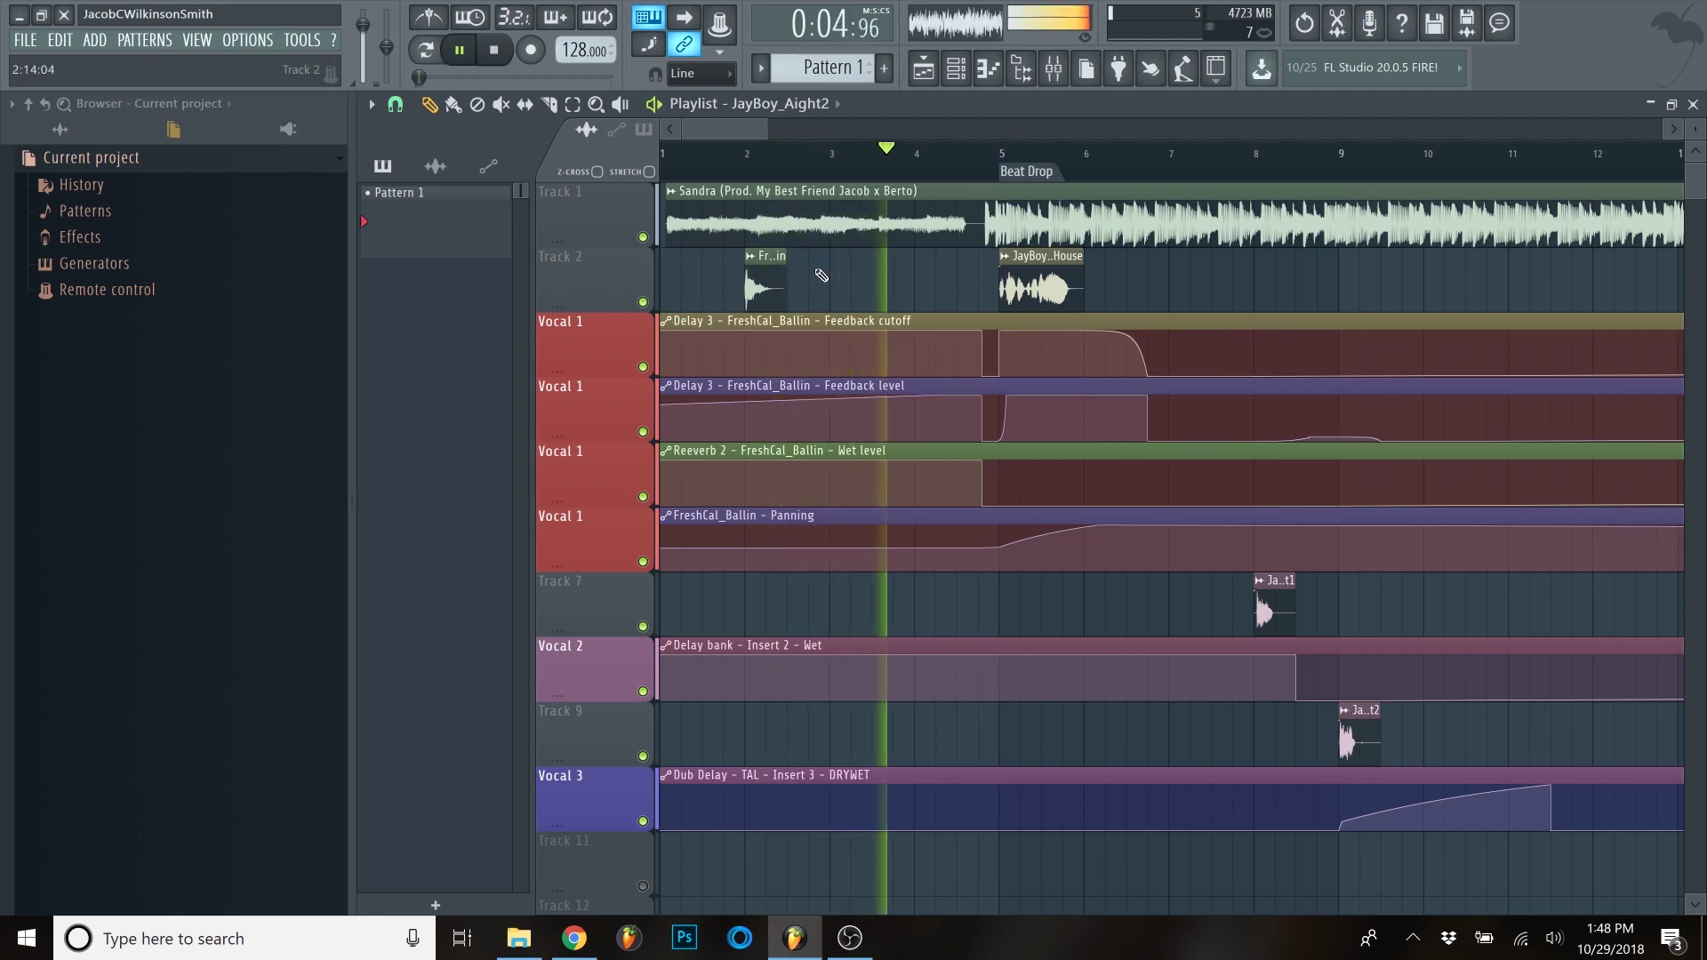
scroll(996, 286, up, 2)
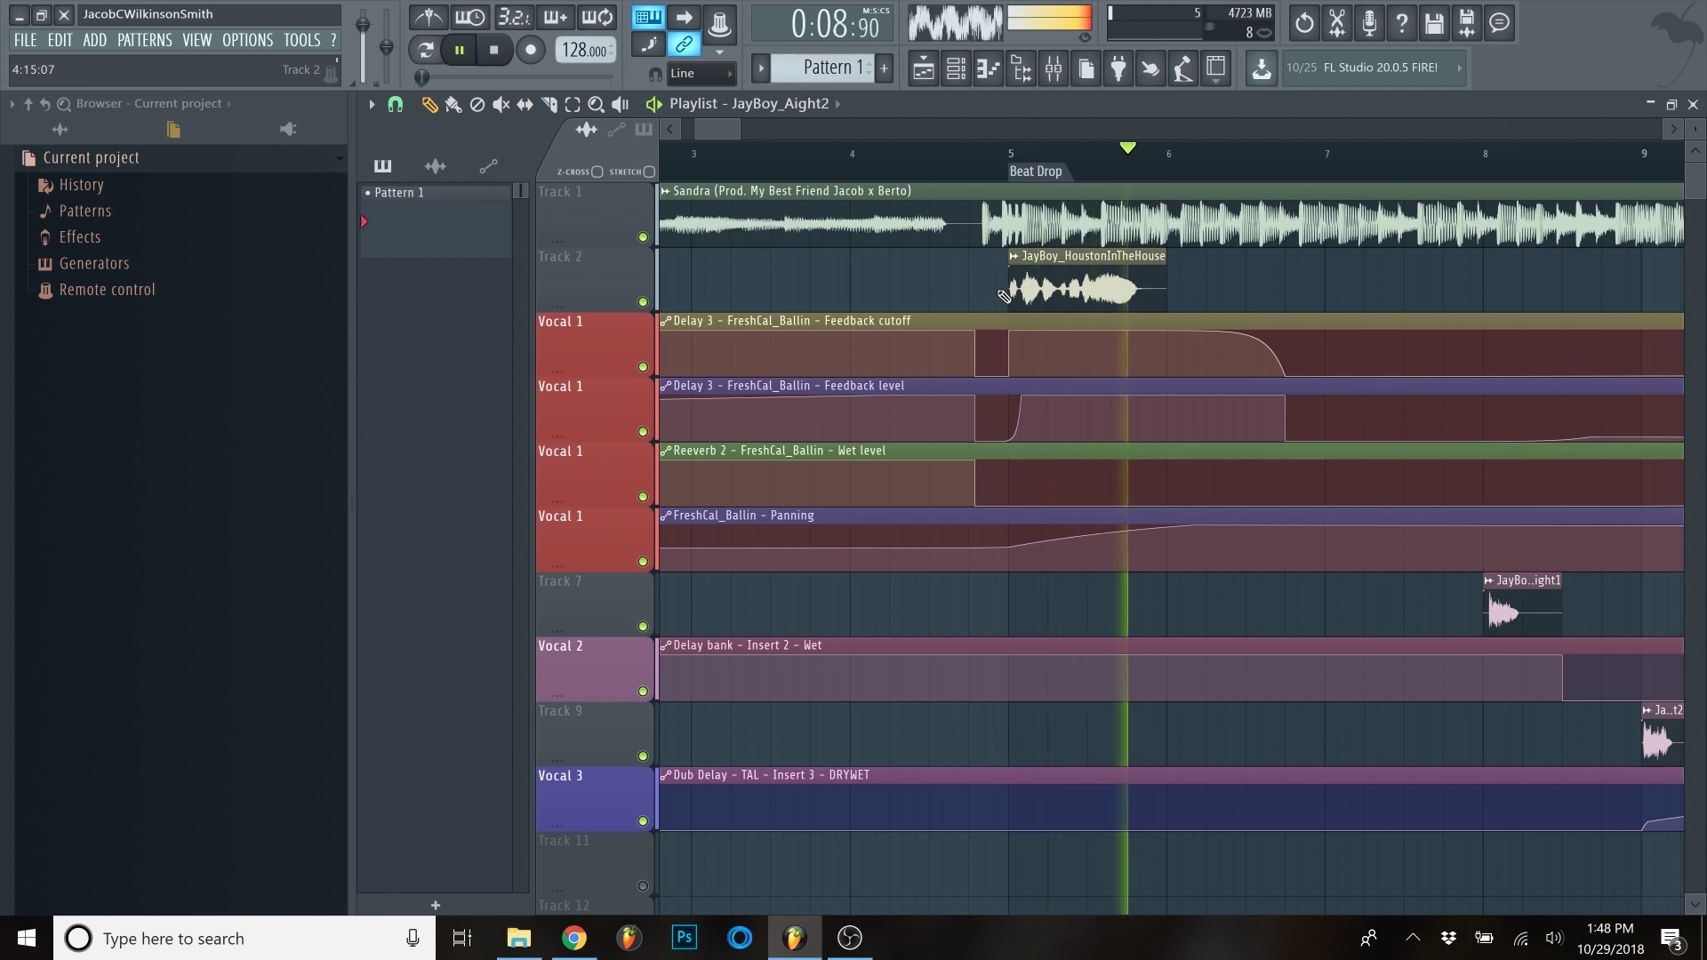
scroll(1011, 311, down, 1)
scroll(1011, 311, down, 2)
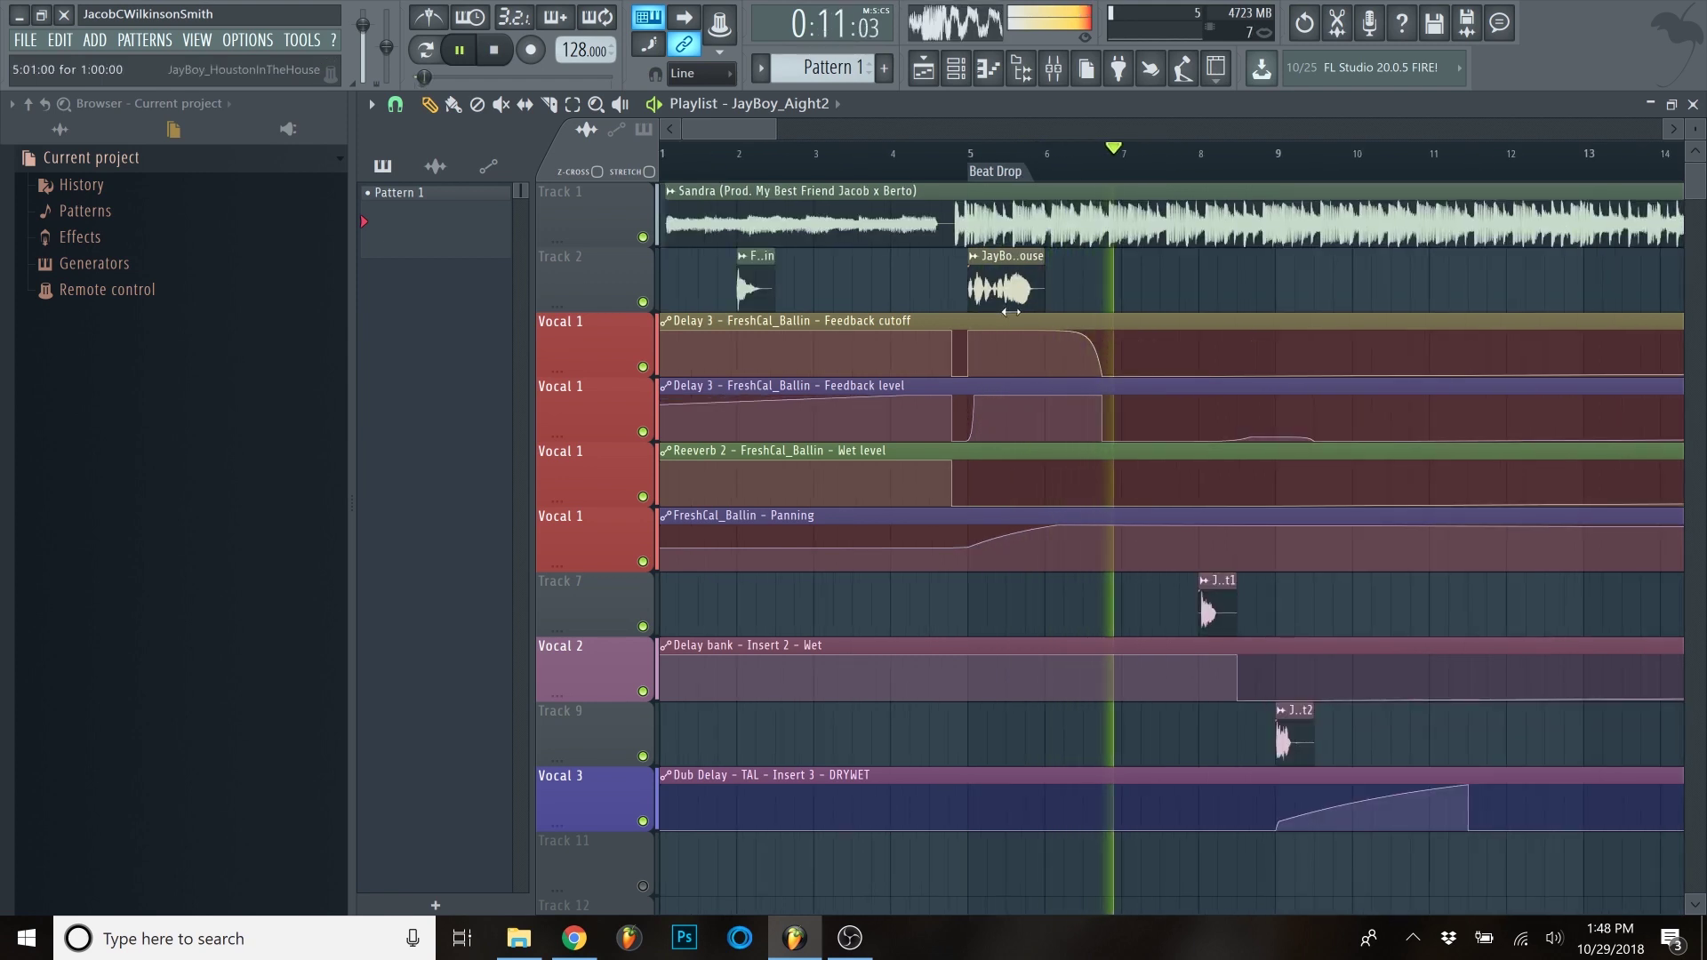
scroll(1471, 458, down, 1)
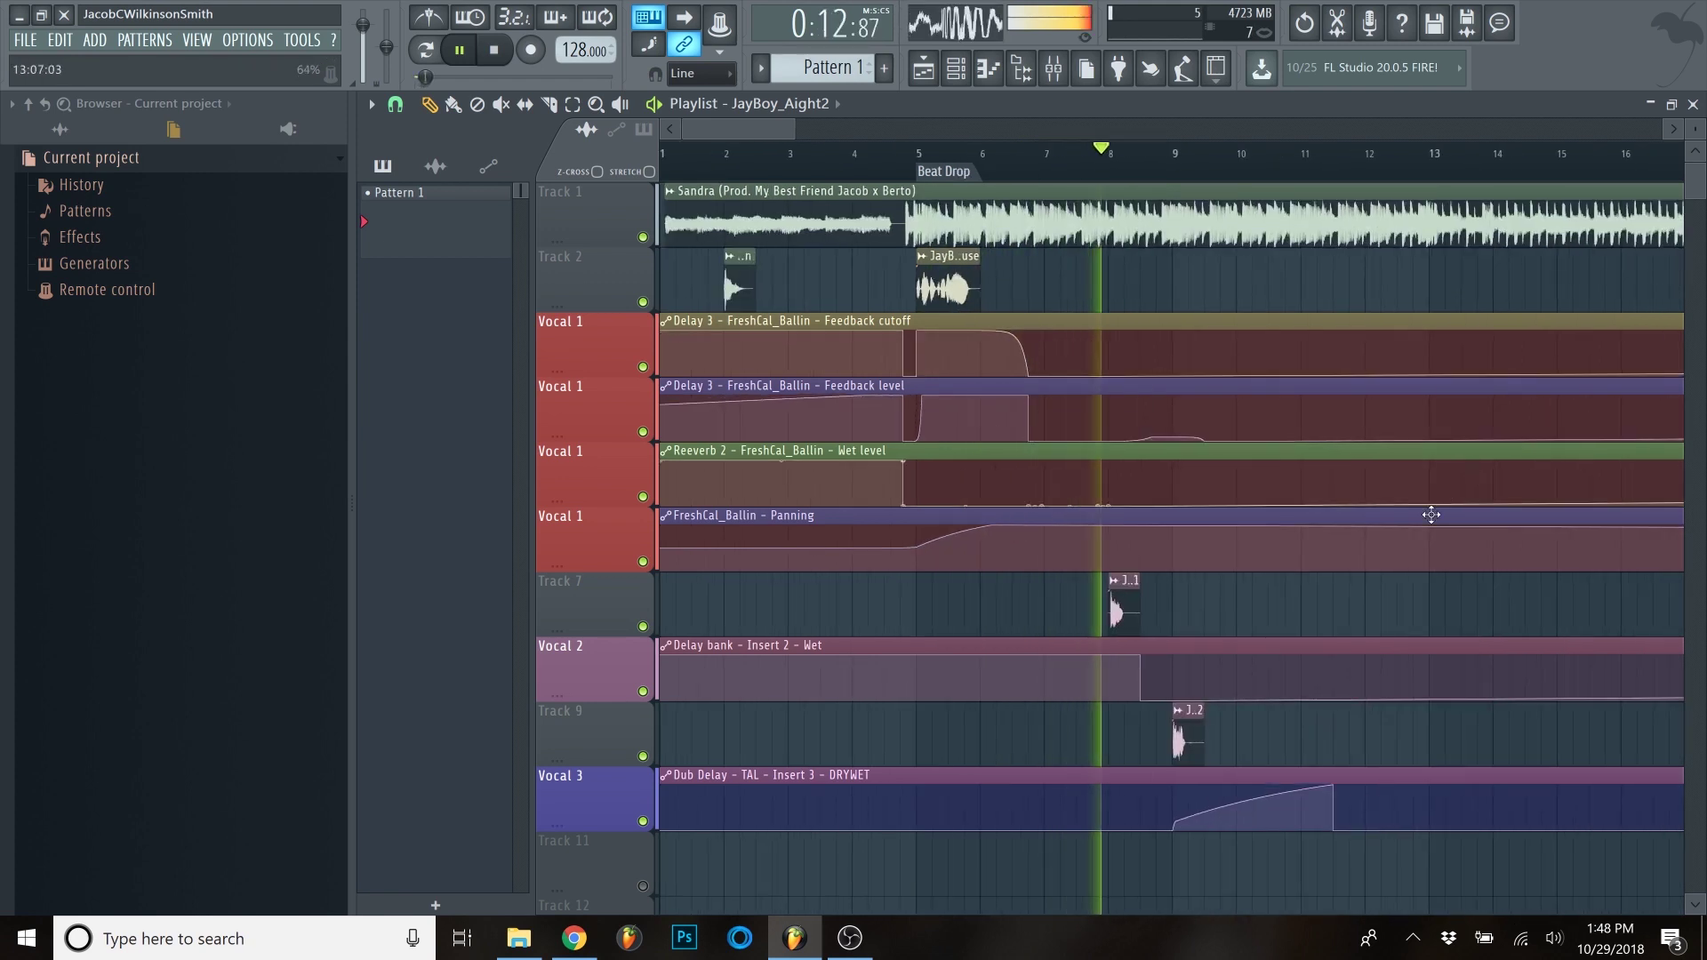
scroll(1431, 515, up, 2)
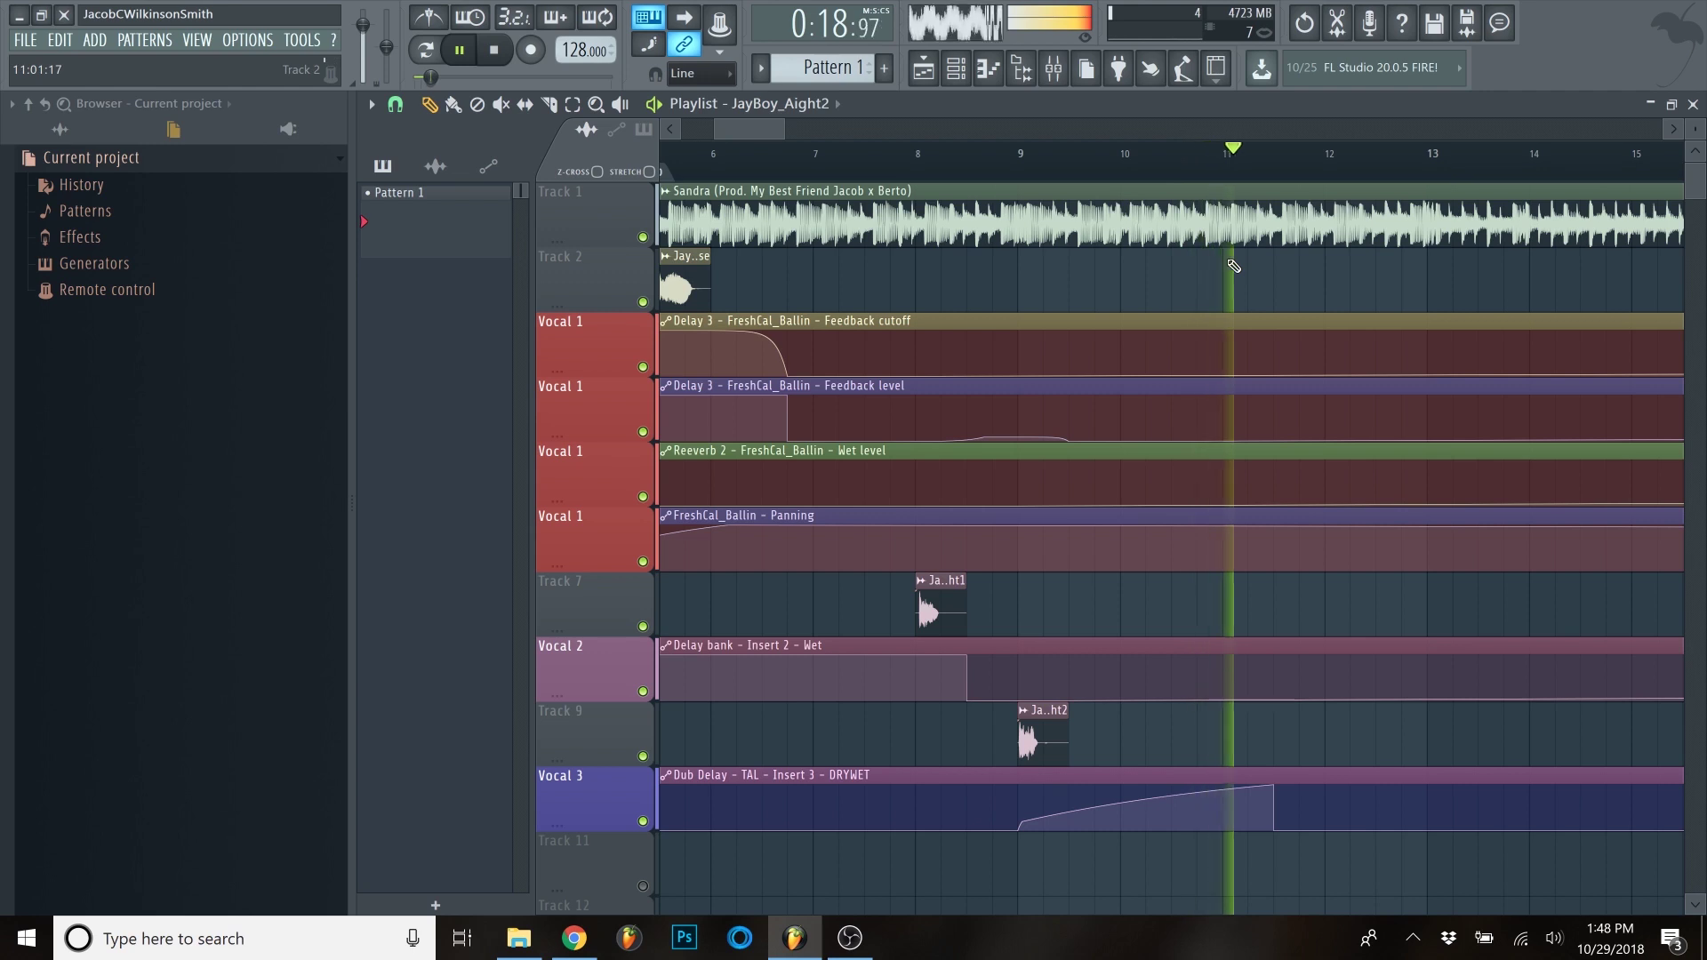
scroll(1193, 449, down, 3)
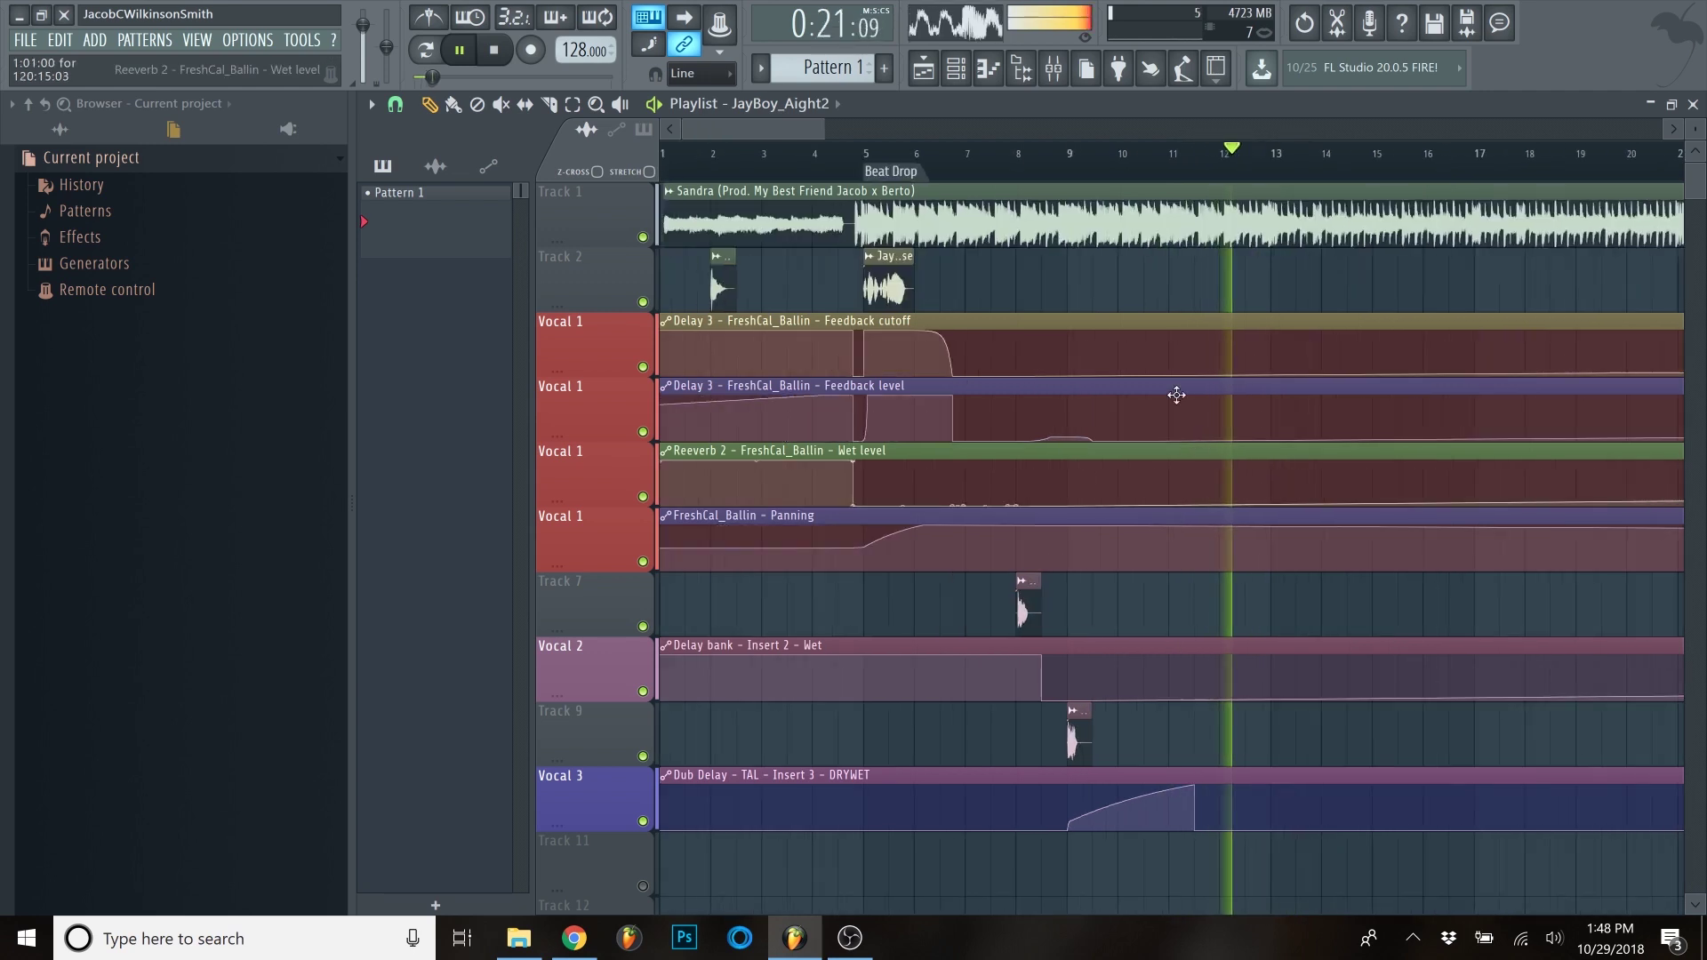
key(space)
- Bend the rising Dub Delay - TAL dry/wet automation curve upward between bars 9 and 11
scroll(792, 152, down, 3)
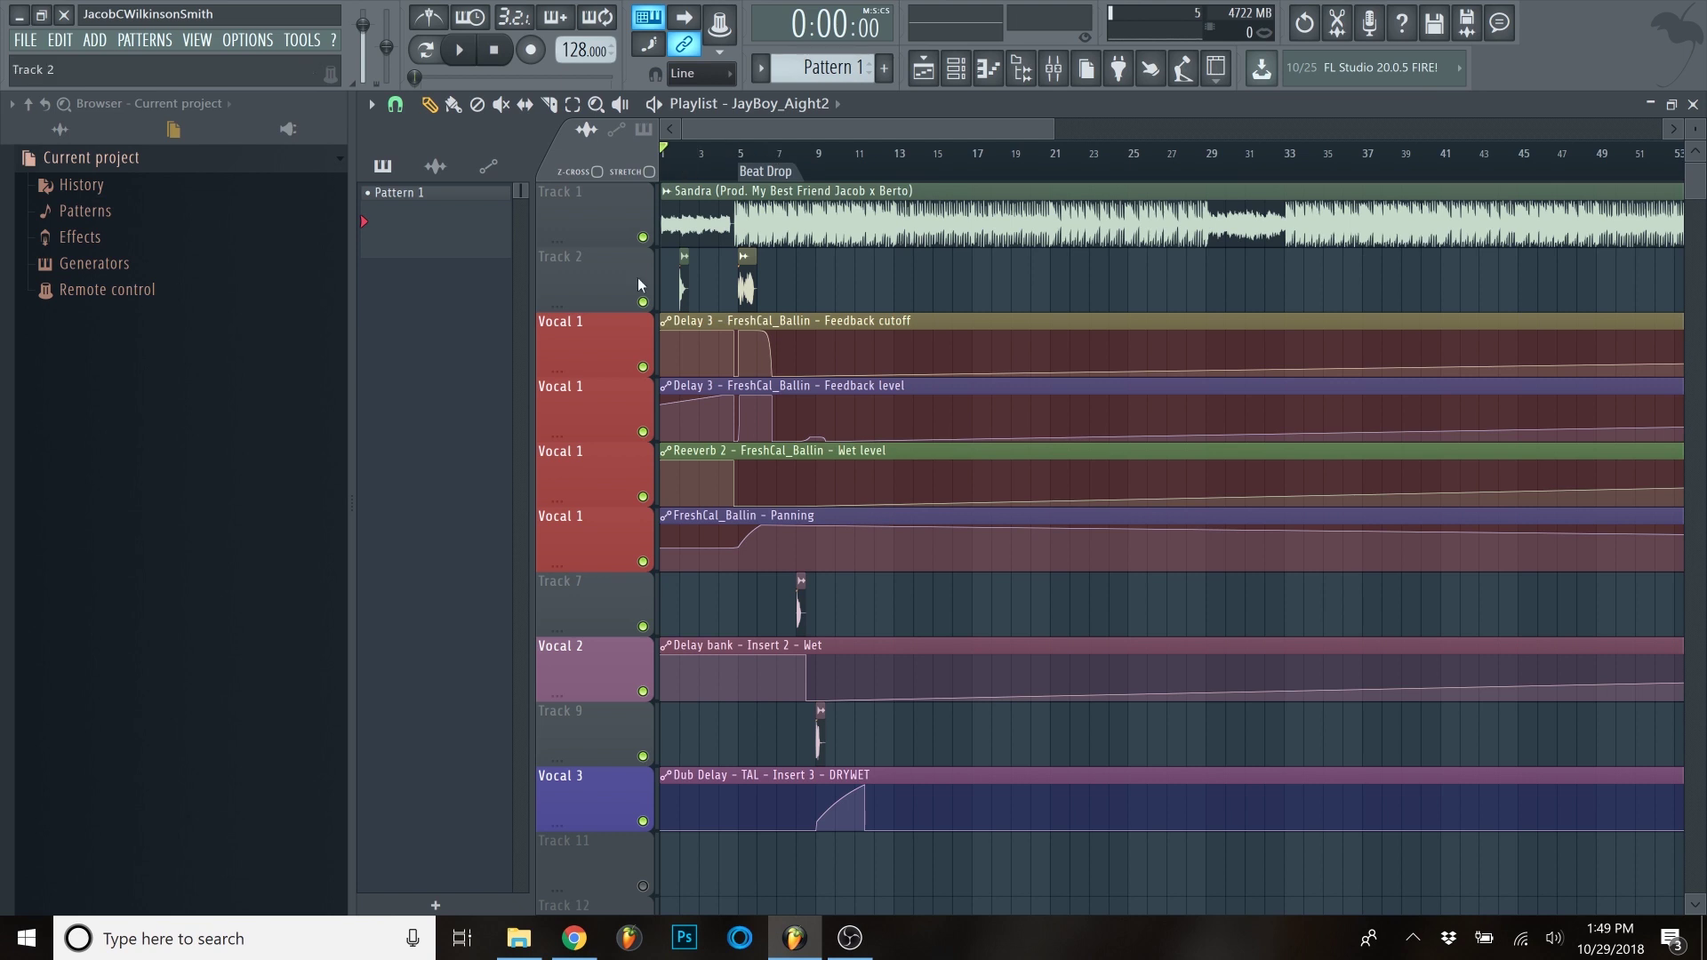
scroll(638, 277, up, 3)
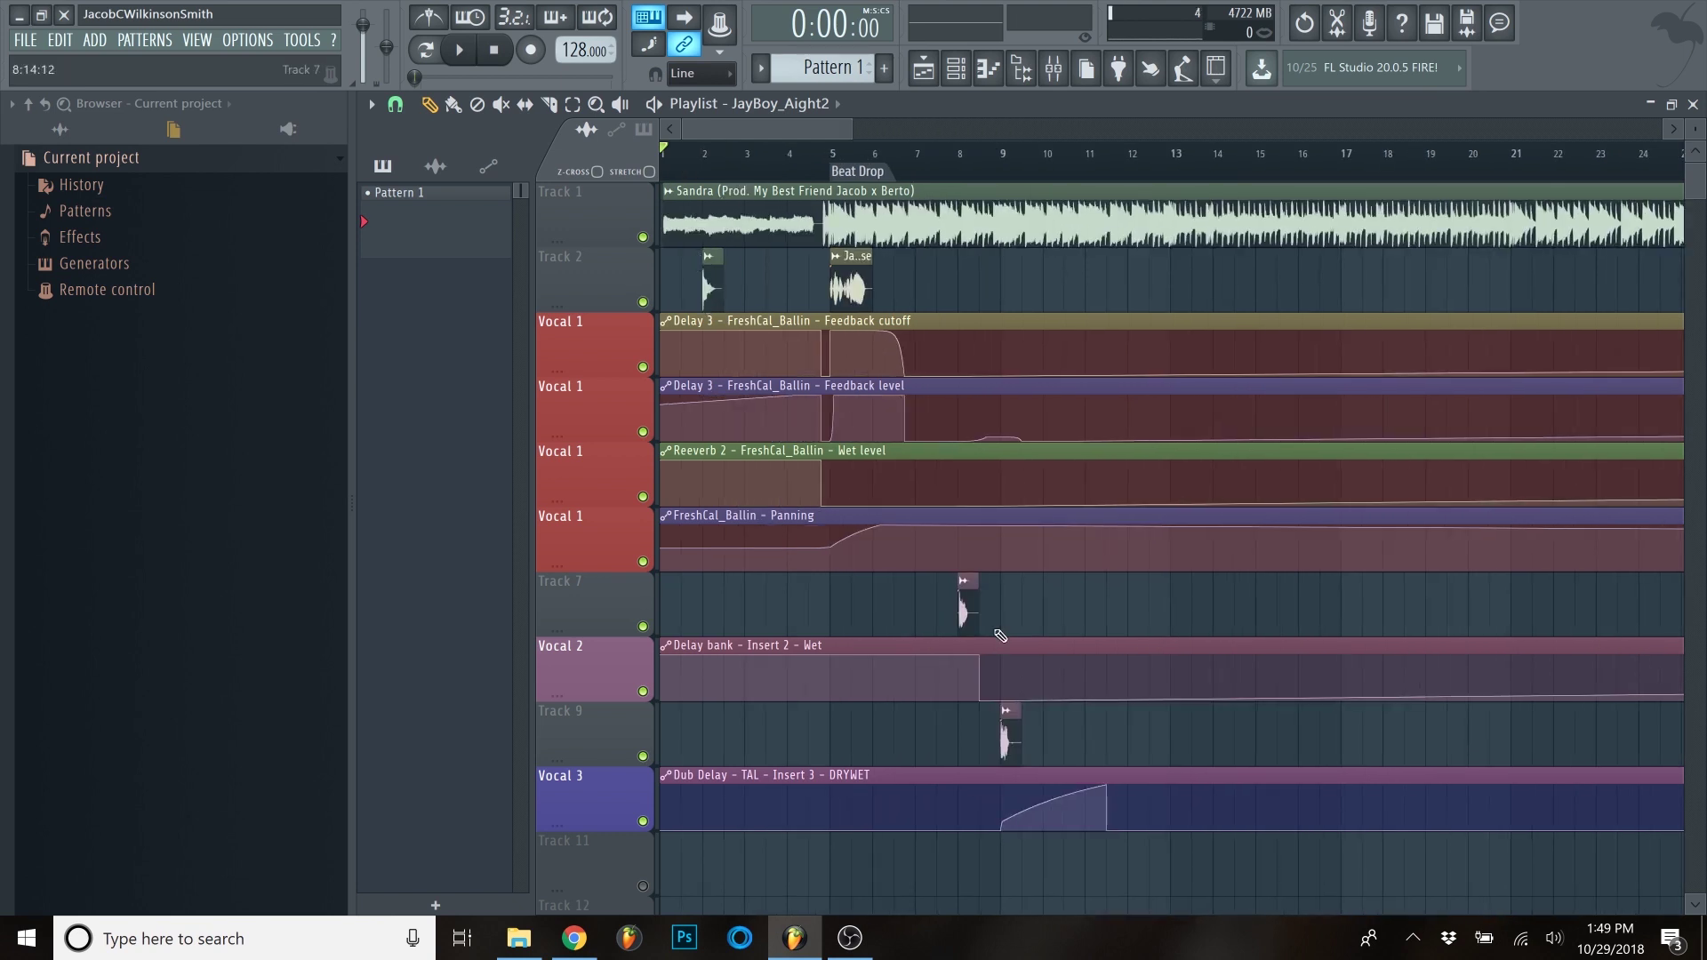
drag(1055, 798, 1055, 789)
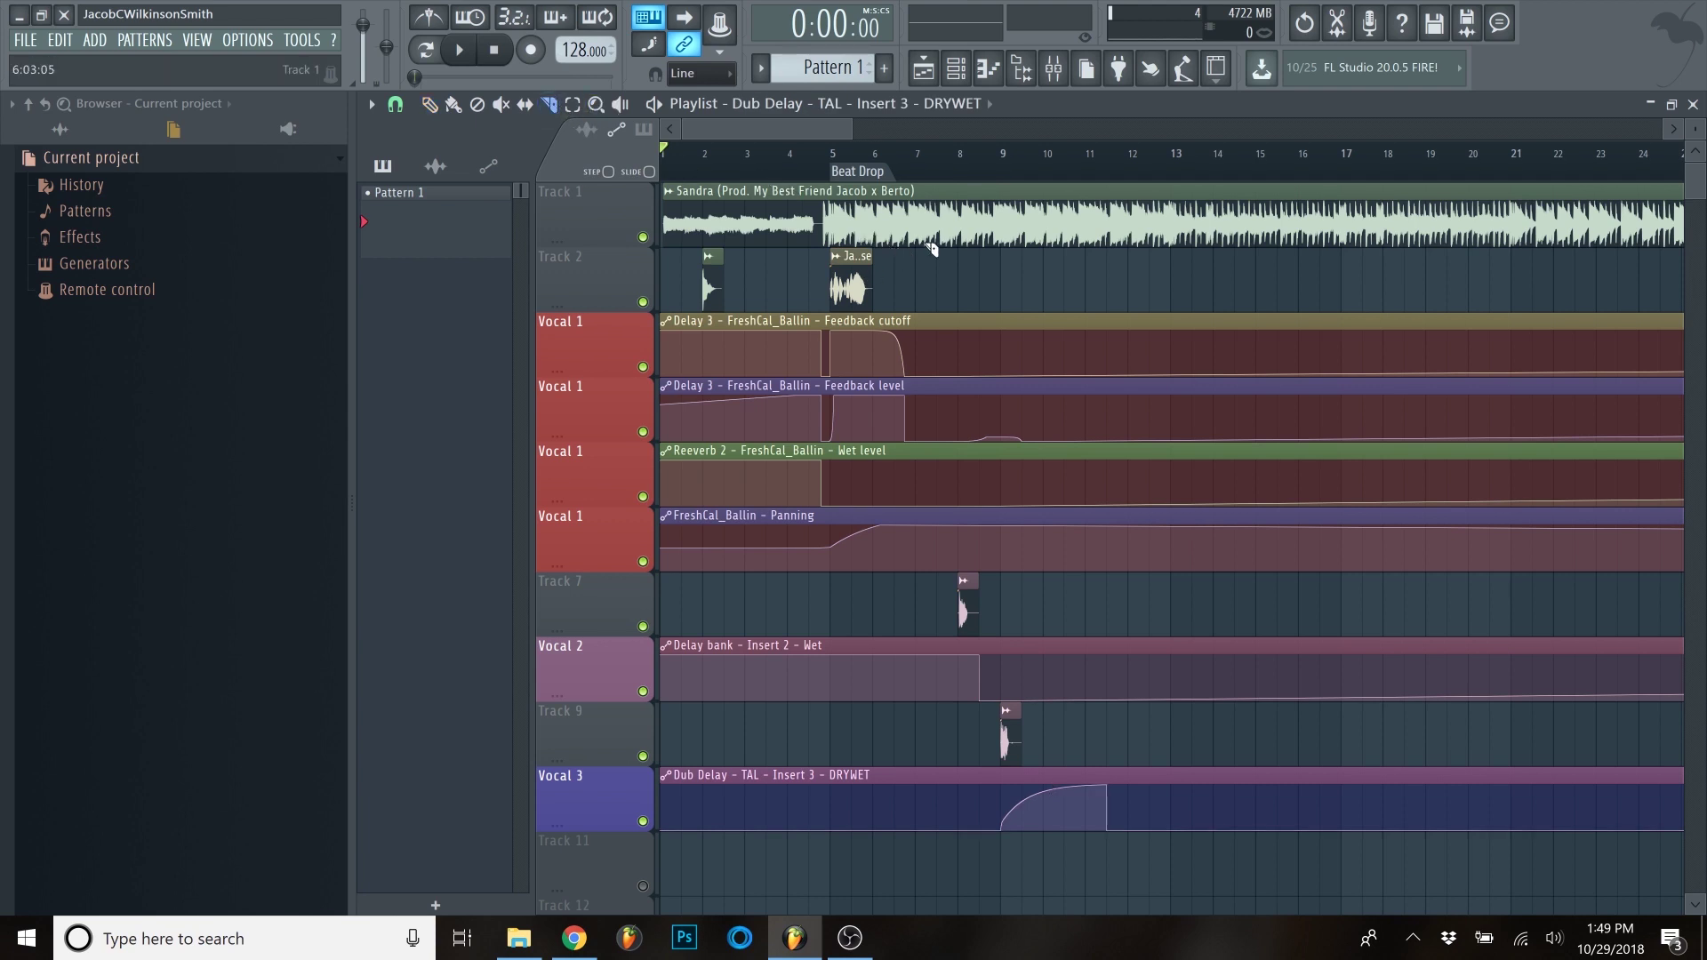
- Slice the Sandra beat at bars 9 and 13 and delete the section between the cuts
scroll(898, 267, up, 2)
scroll(1241, 407, up, 2)
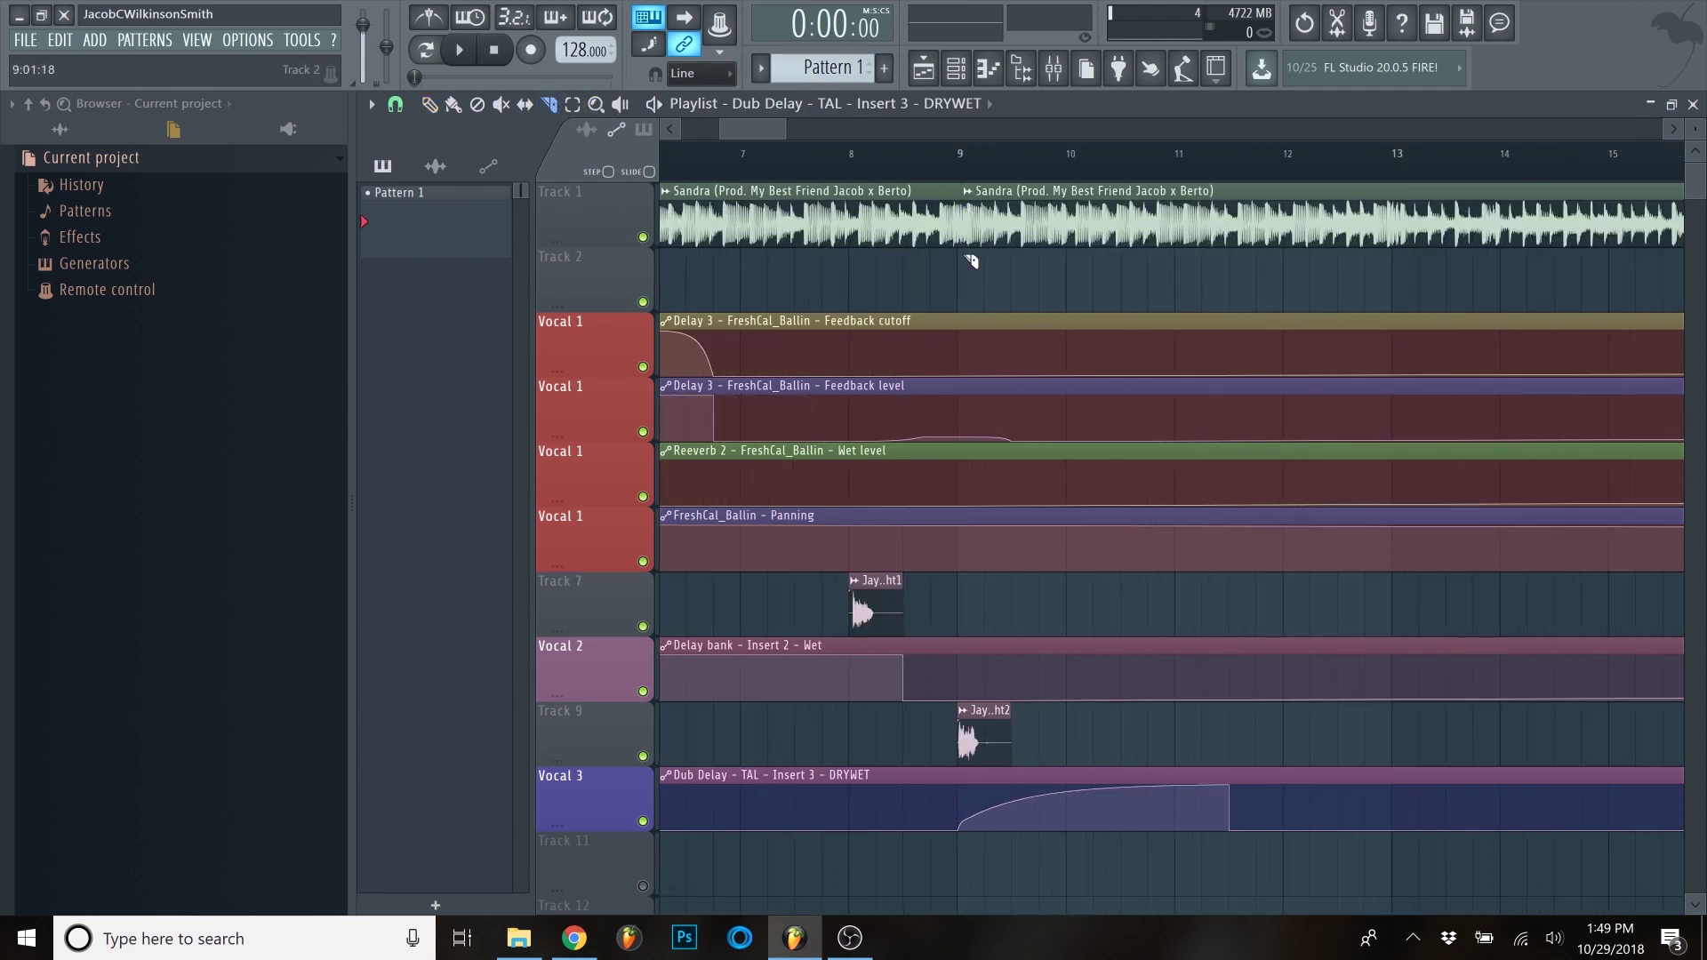
drag(1390, 206, 1392, 251)
click(429, 104)
right_click(1227, 213)
- Audition the gap from bar 8 and extend the second Sandra clip's start back to about bar 10.5
click(854, 158)
key(space)
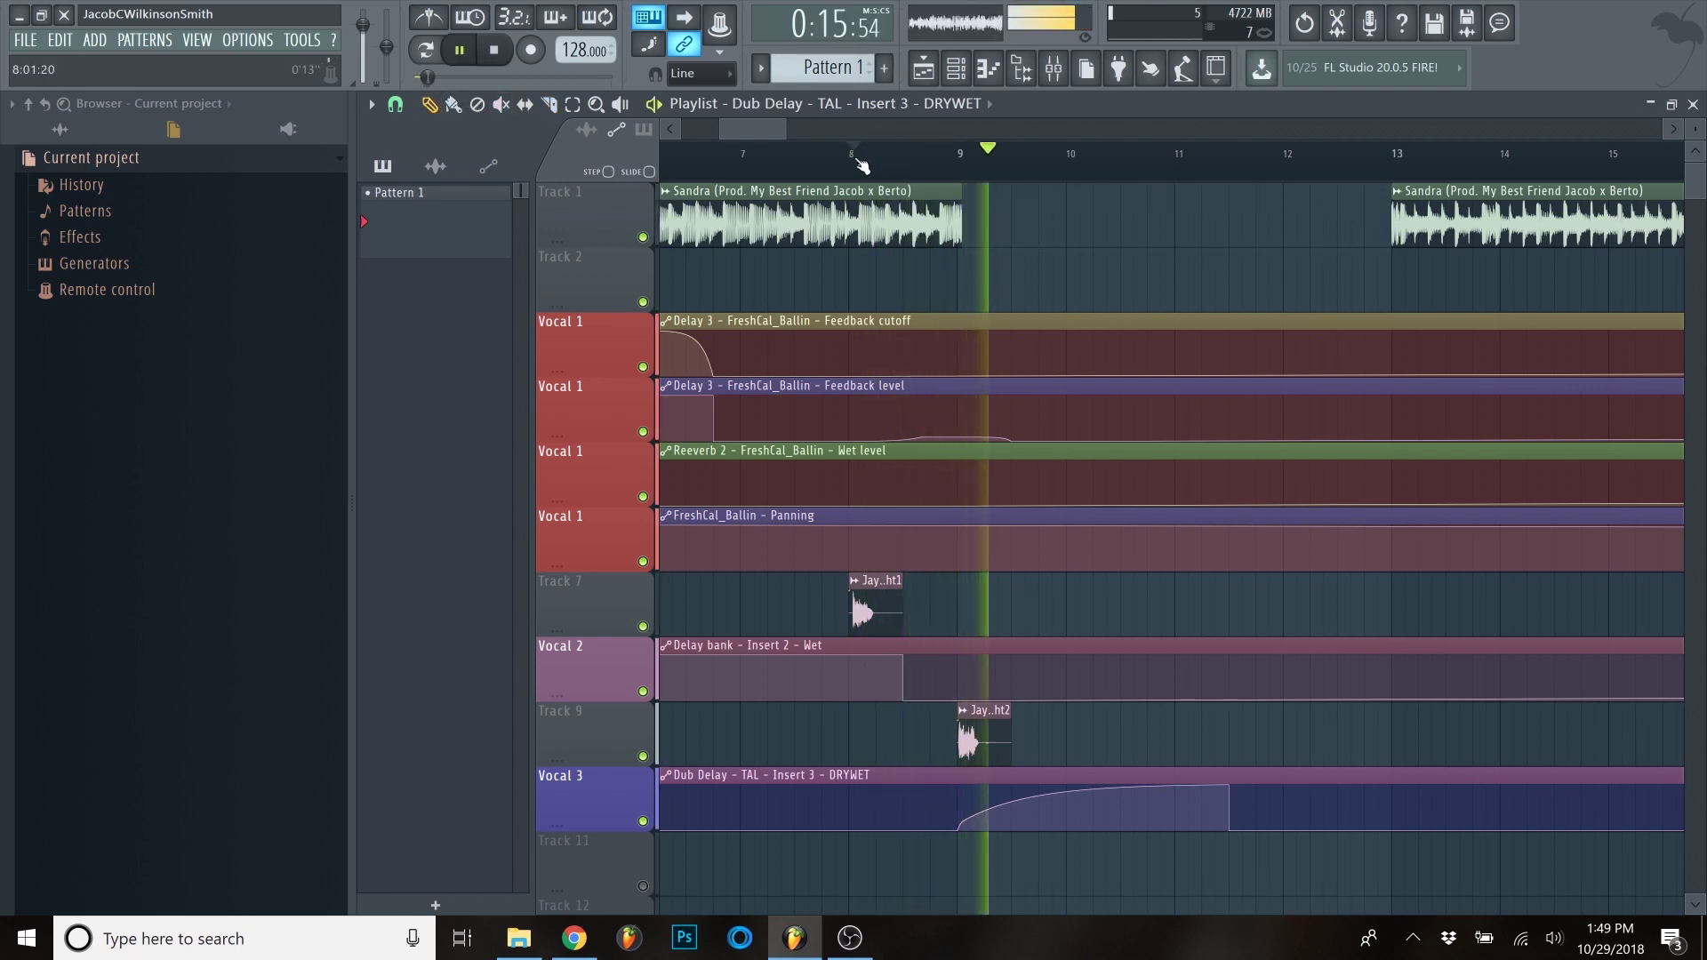
drag(1392, 214, 1127, 218)
key(space)
- Move the Dub Delay - TAL dry/wet peak to about bar 10.5 and make it drop straight to zero there
drag(1229, 785, 1121, 779)
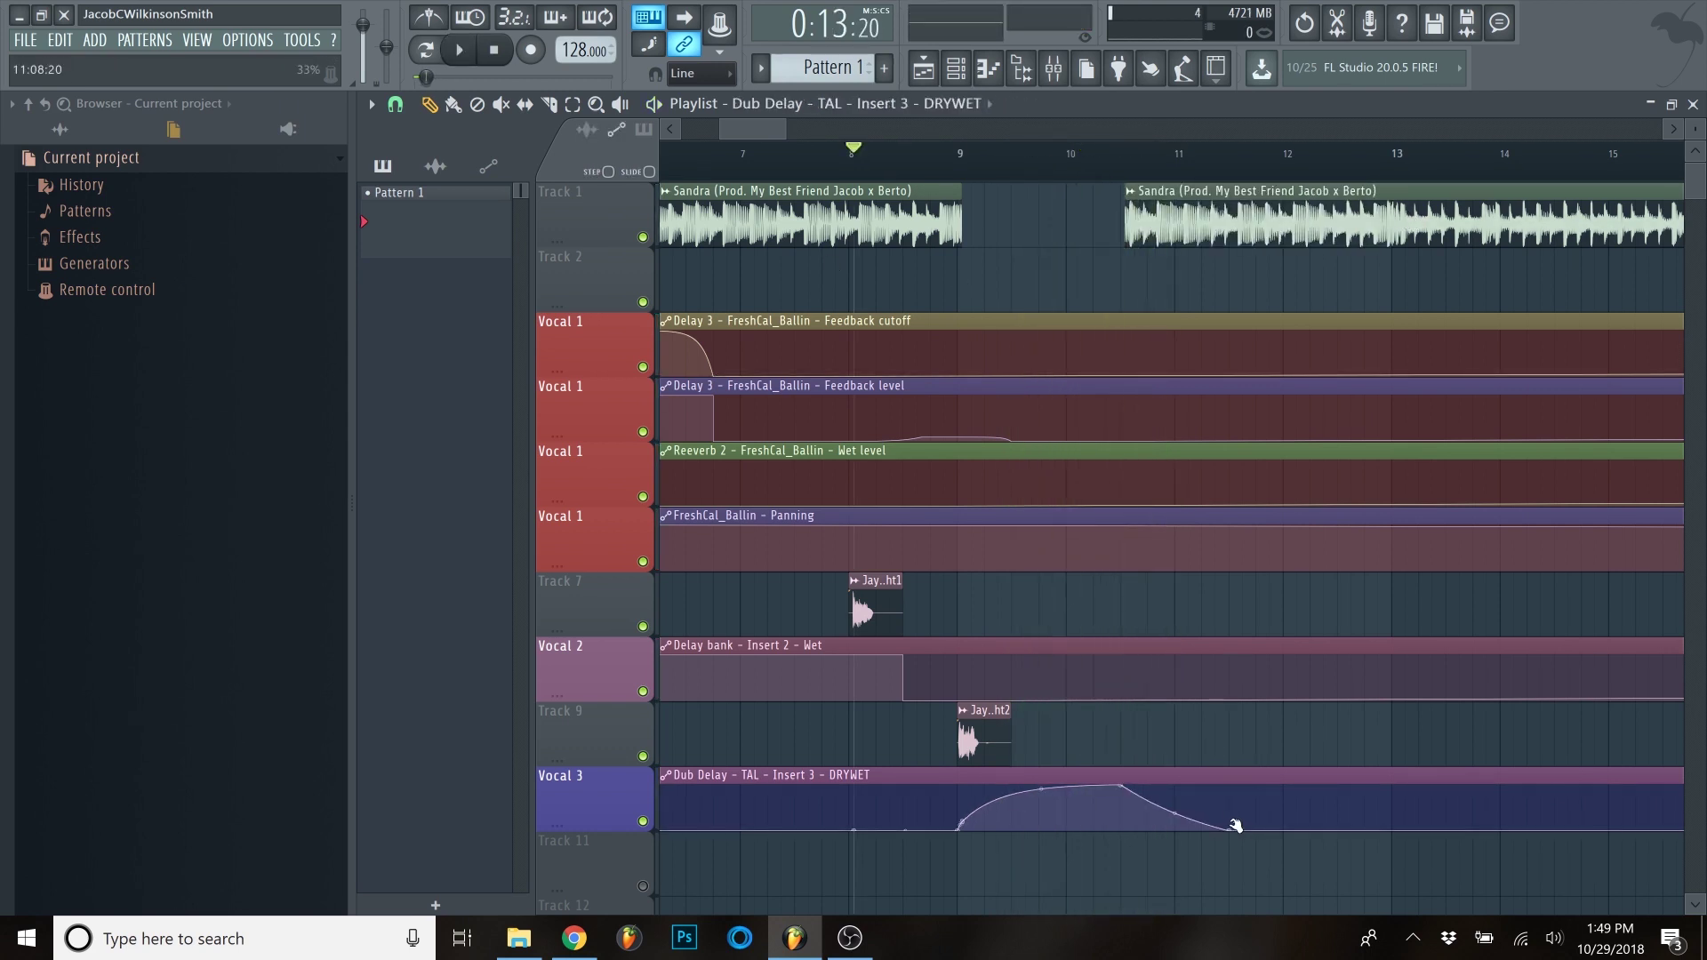
drag(1179, 872, 1136, 870)
scroll(1097, 842, up, 3)
drag(1160, 785, 1163, 855)
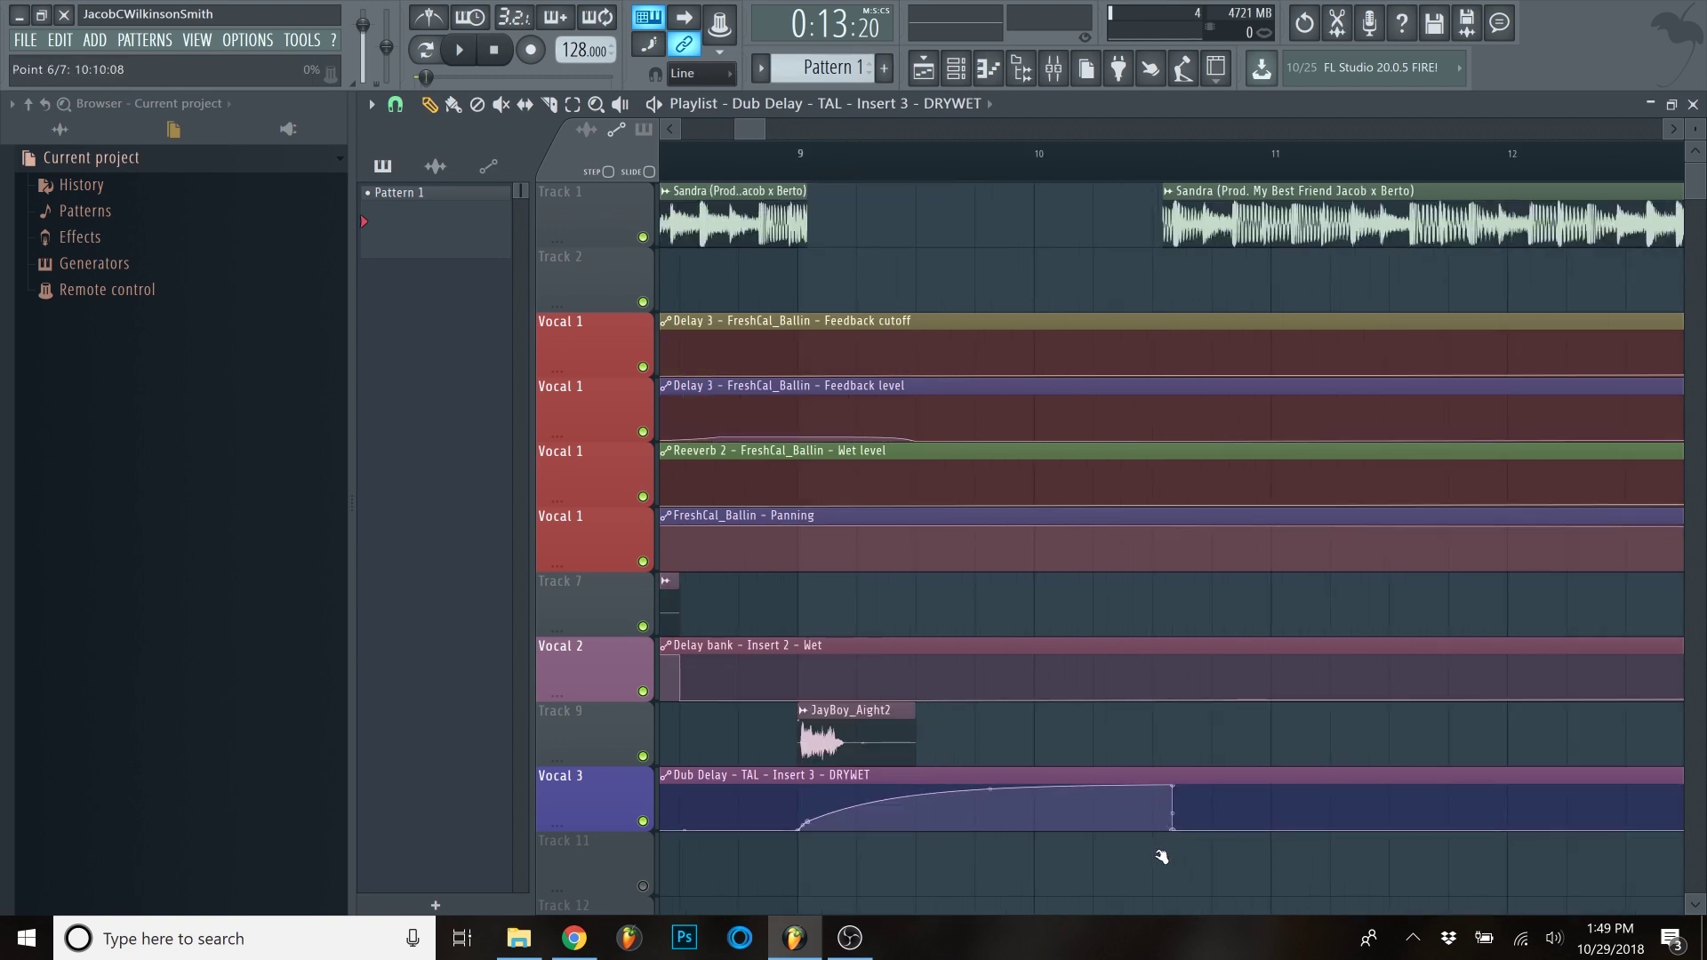
- Play the beat gap with the JayBoy_Aight2 delay from just before bar 9, and review the whole arrangement
click(779, 159)
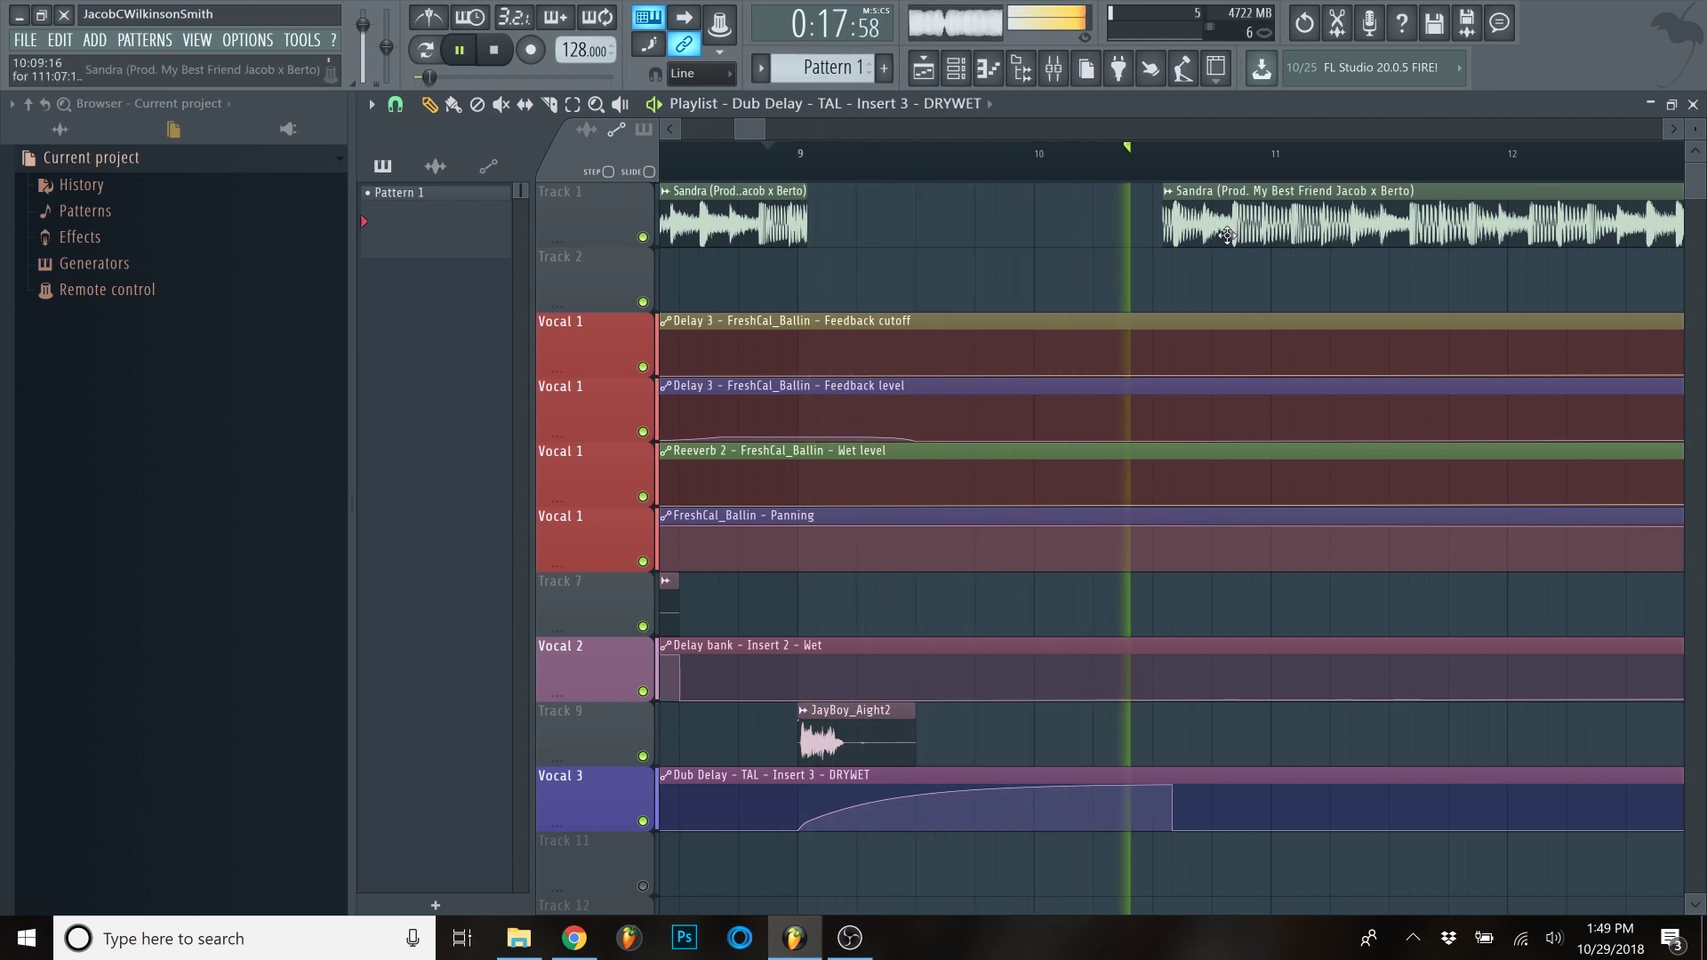
scroll(1183, 258, down, 5)
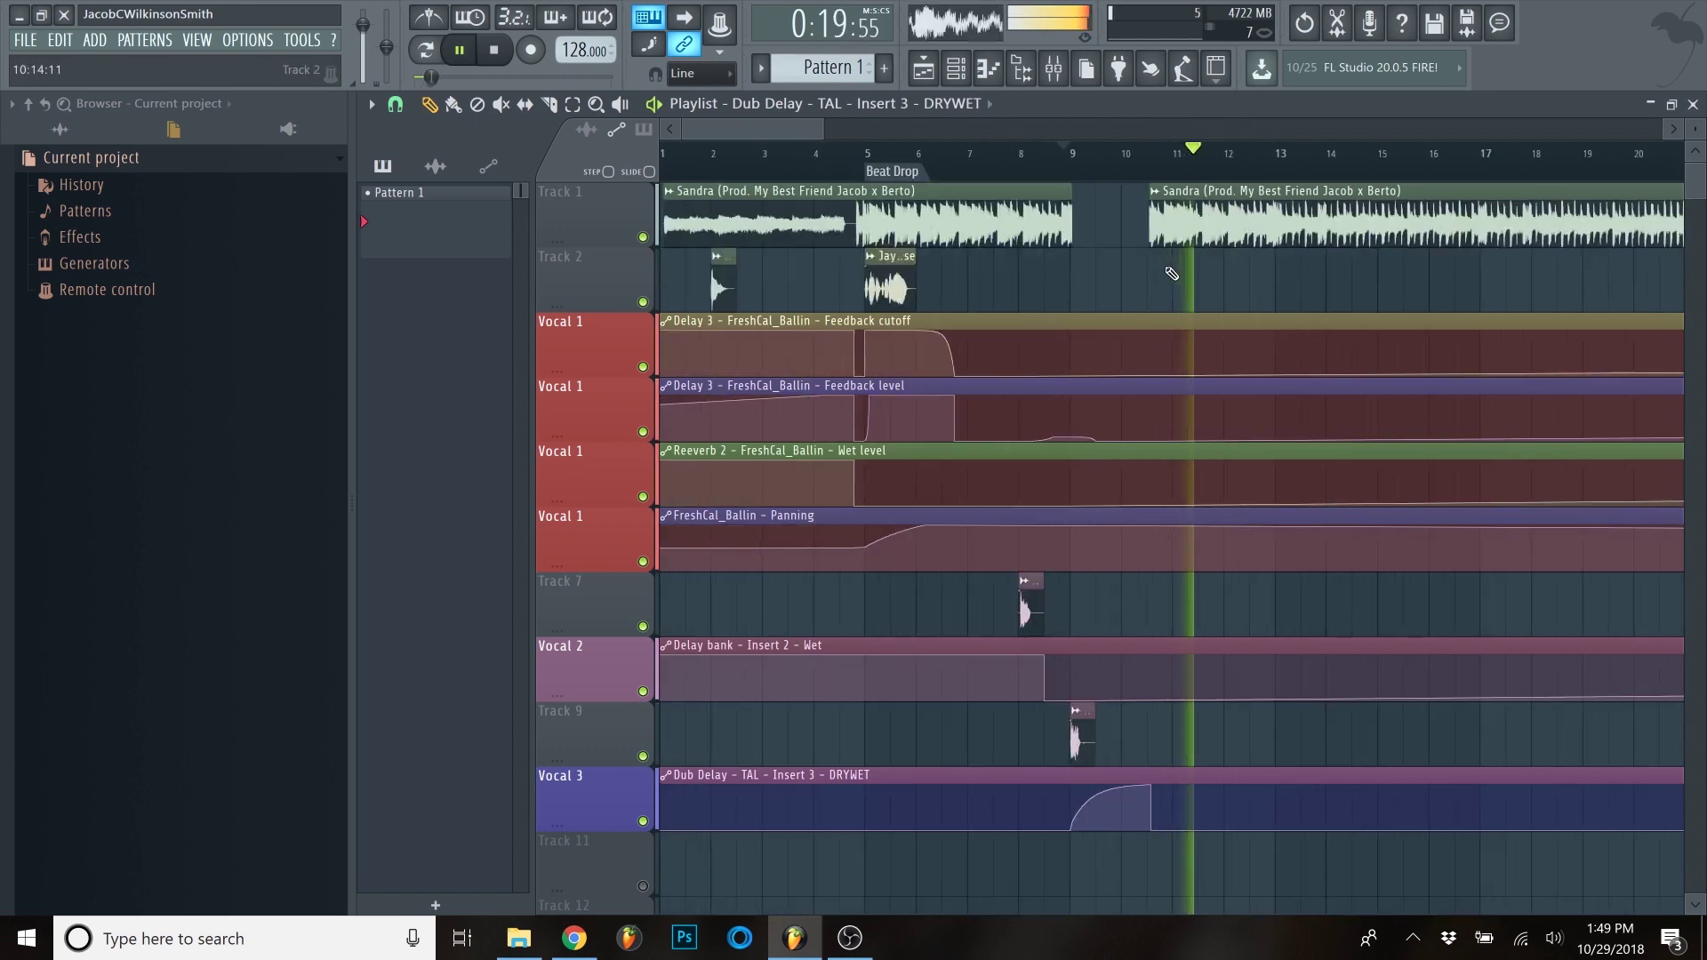
key(space)
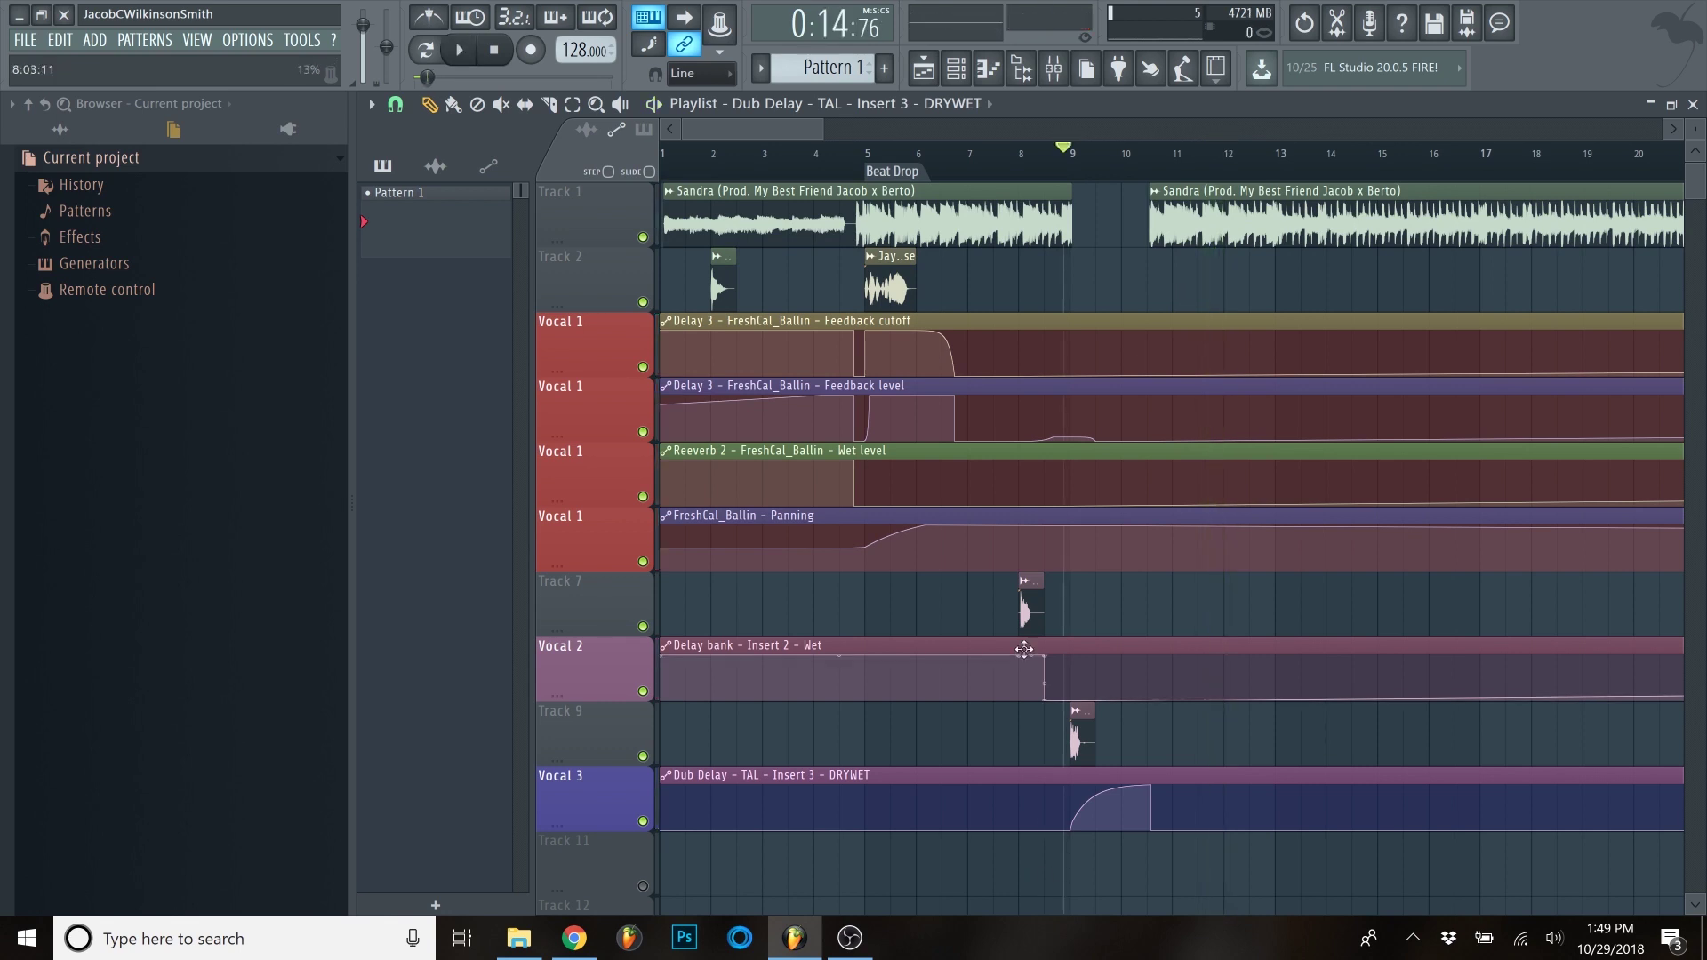
scroll(992, 316, down, 3)
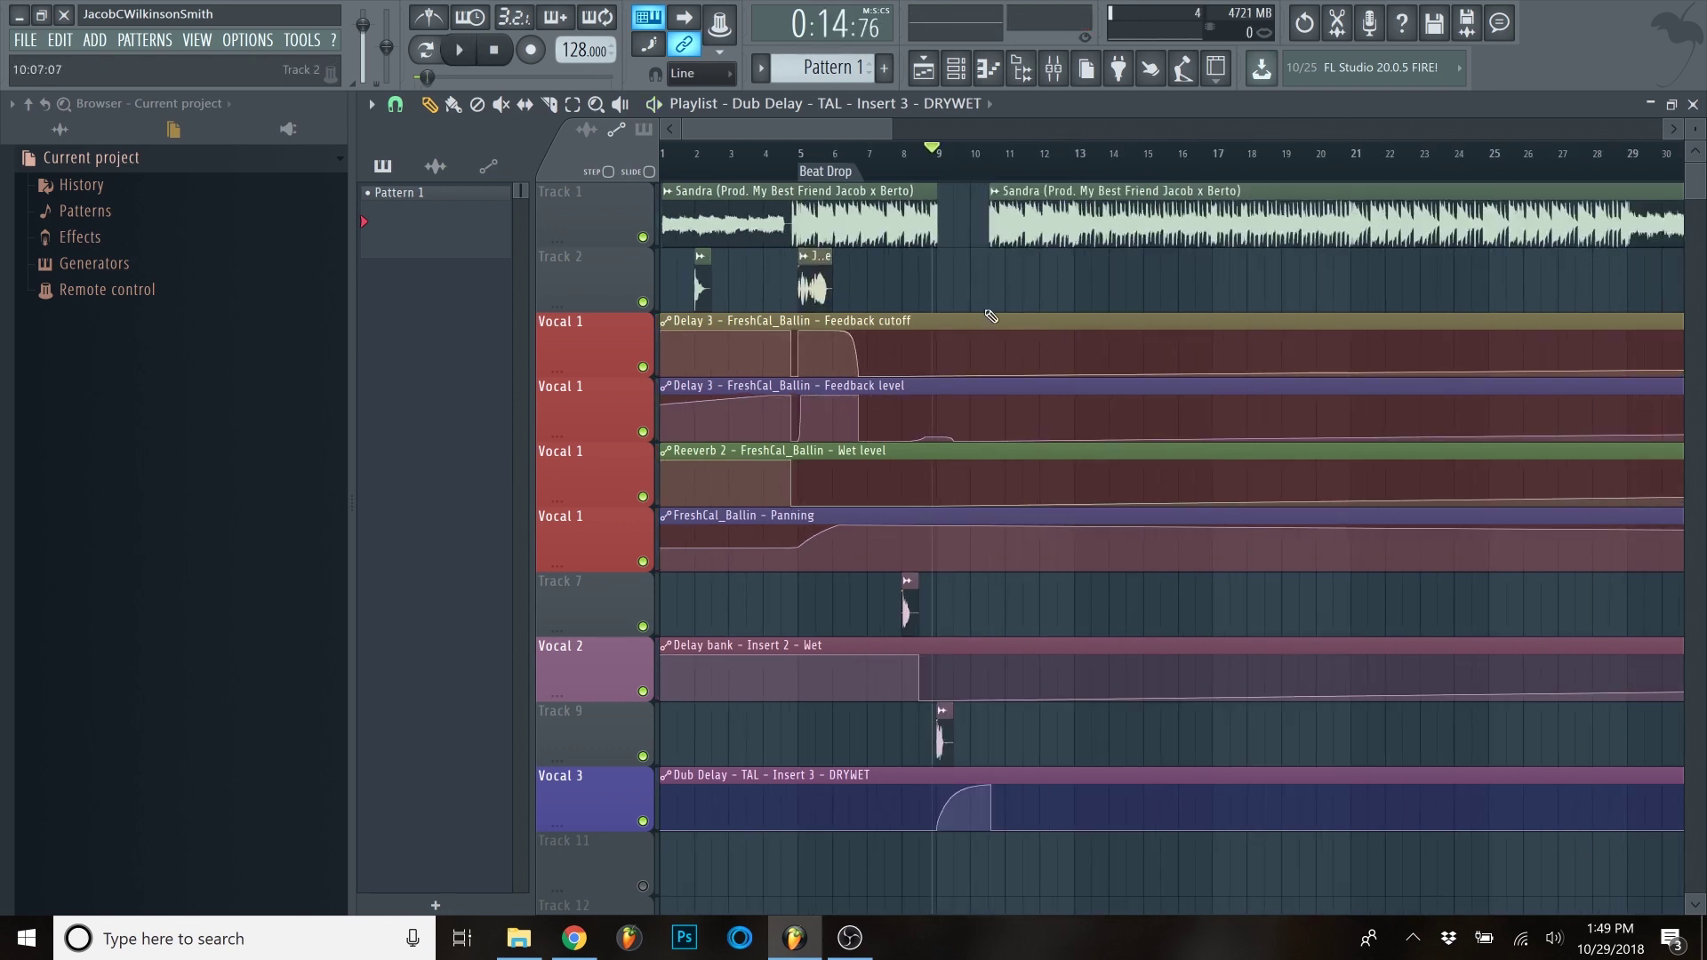
drag(1698, 129, 1698, 147)
scroll(1243, 228, down, 5)
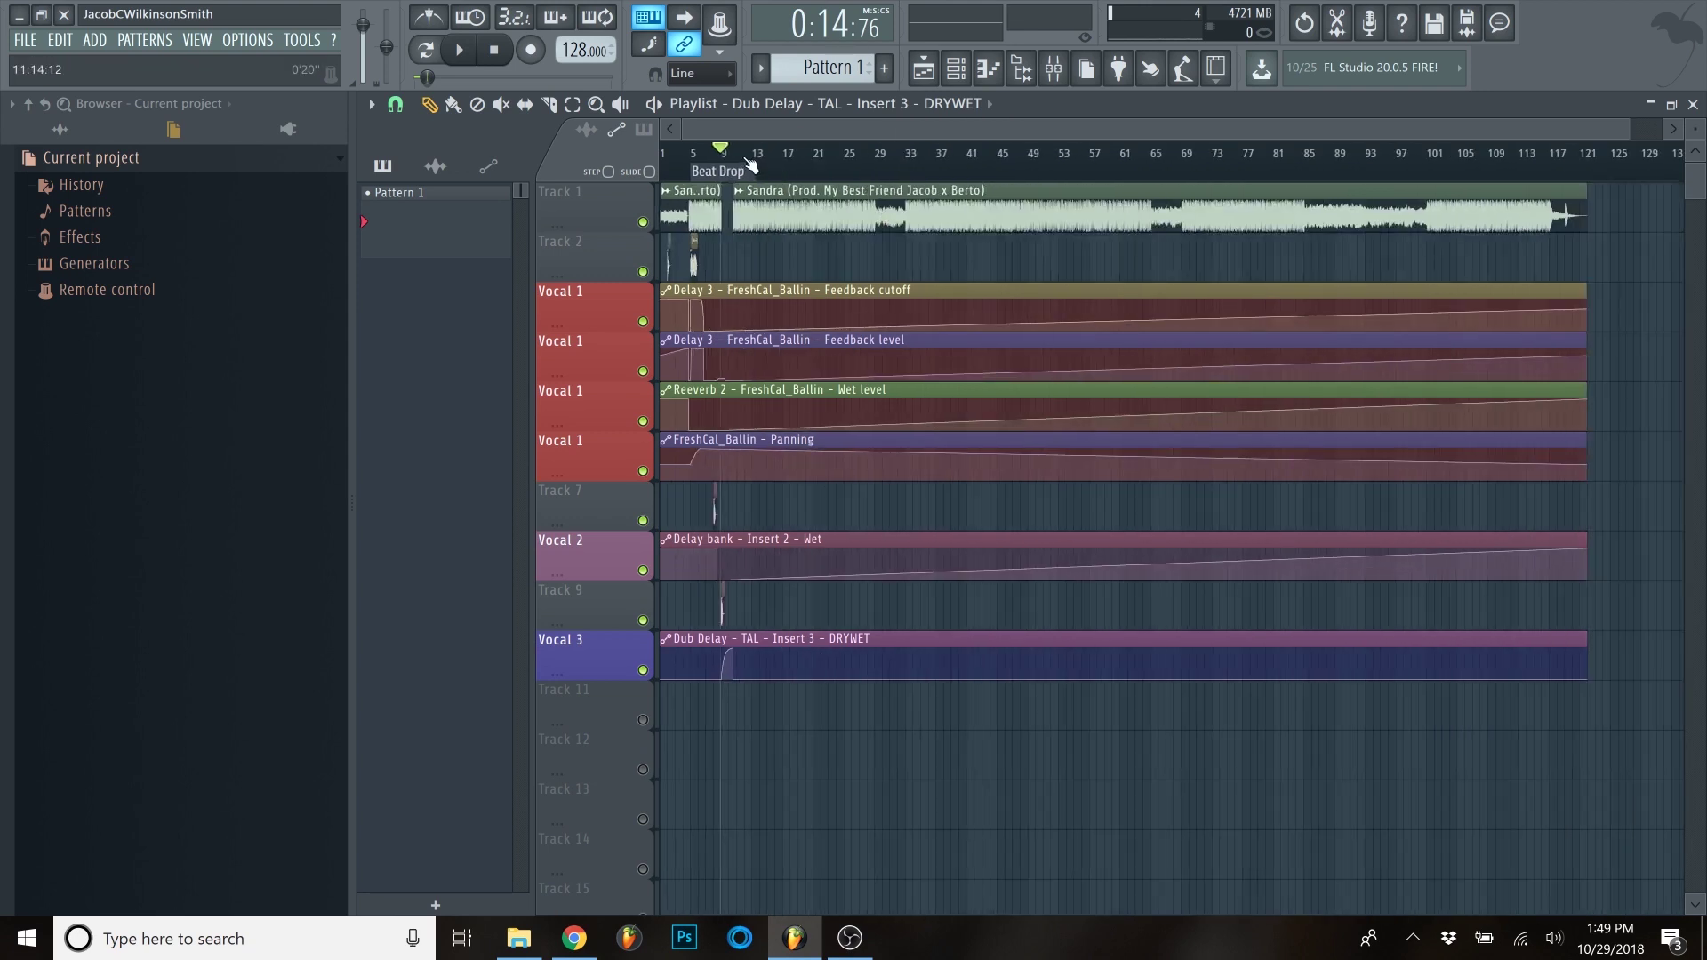